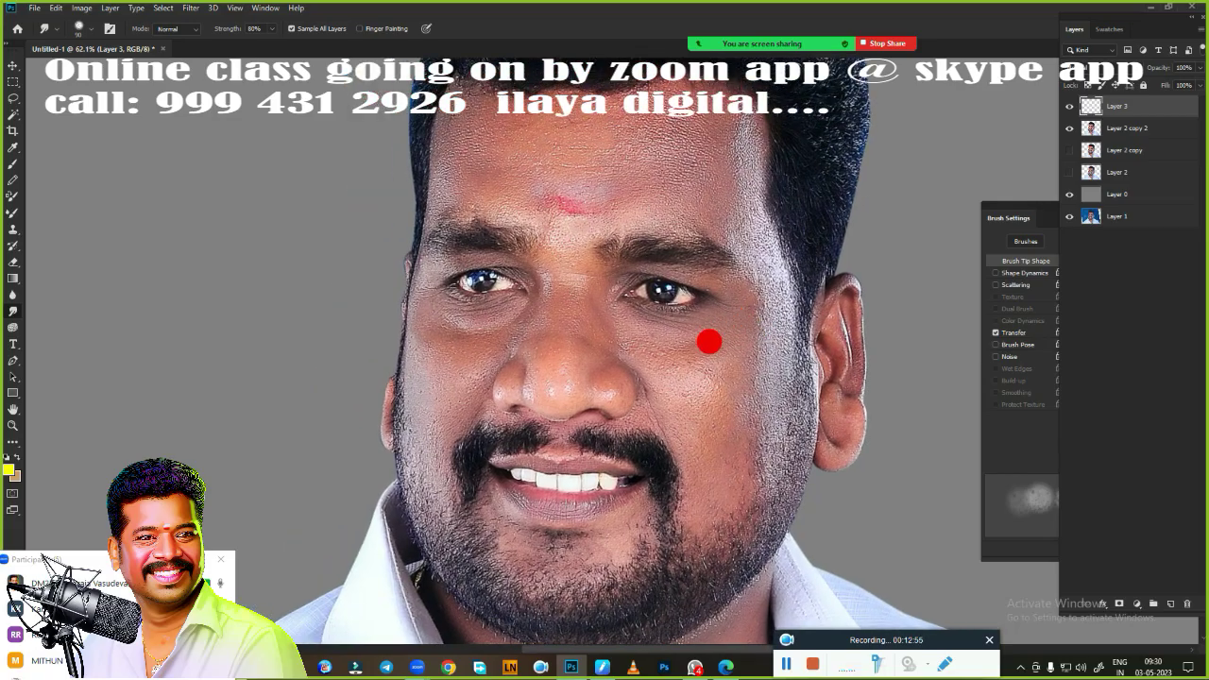
# - Select Layer 2 copy 2 and open Selective Color with Reds Cyan at +21
pyautogui.press('r')
pyautogui.moveTo(710, 341); pyautogui.dragTo(486, 378)
pyautogui.scroll(2, 699, 368)
pyautogui.click(1114, 125)
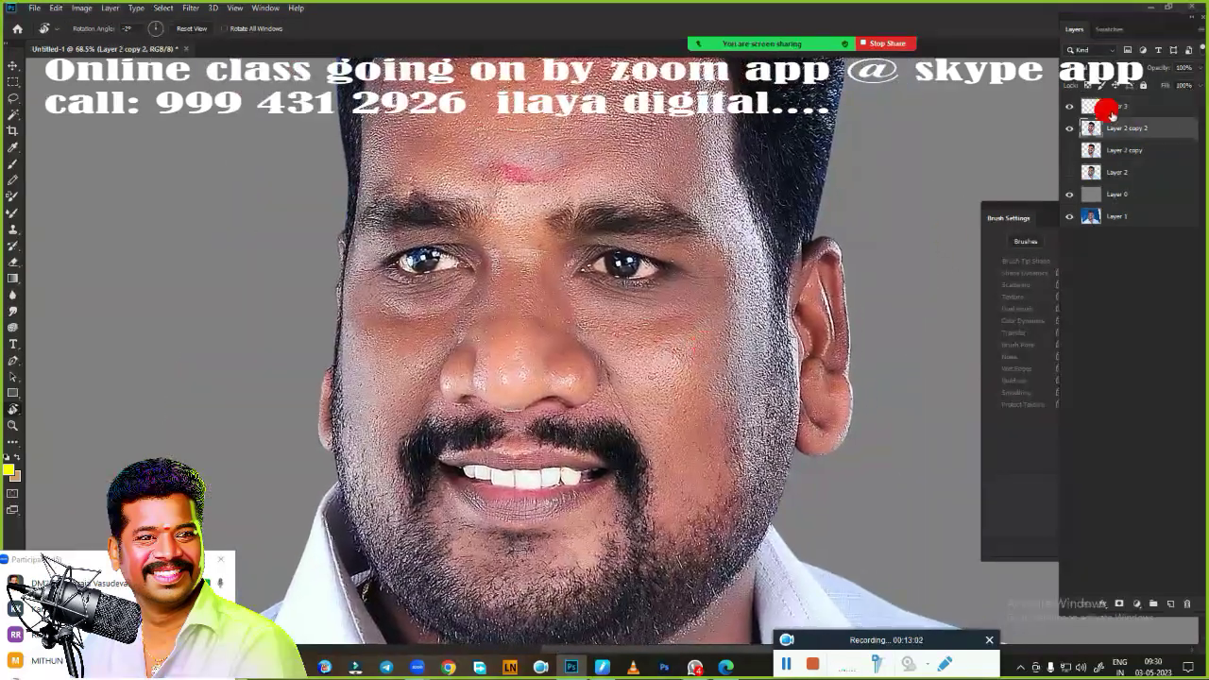
pyautogui.click(960, 142)
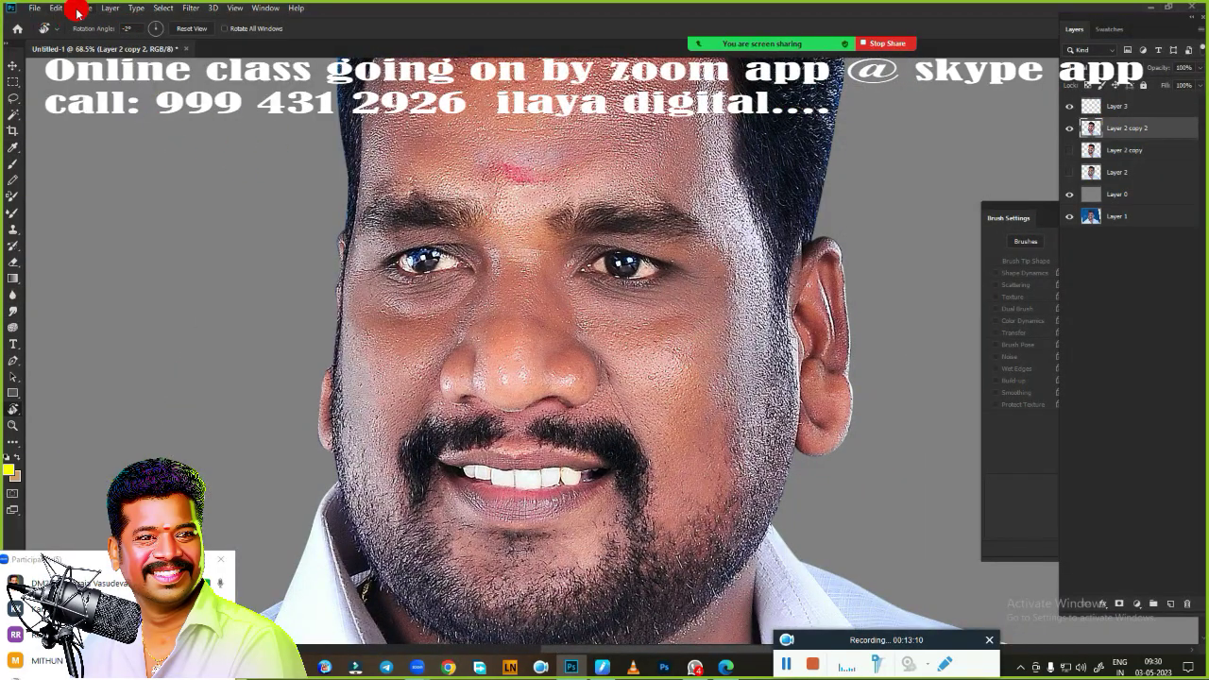
pyautogui.click(81, 8)
pyautogui.click(263, 237)
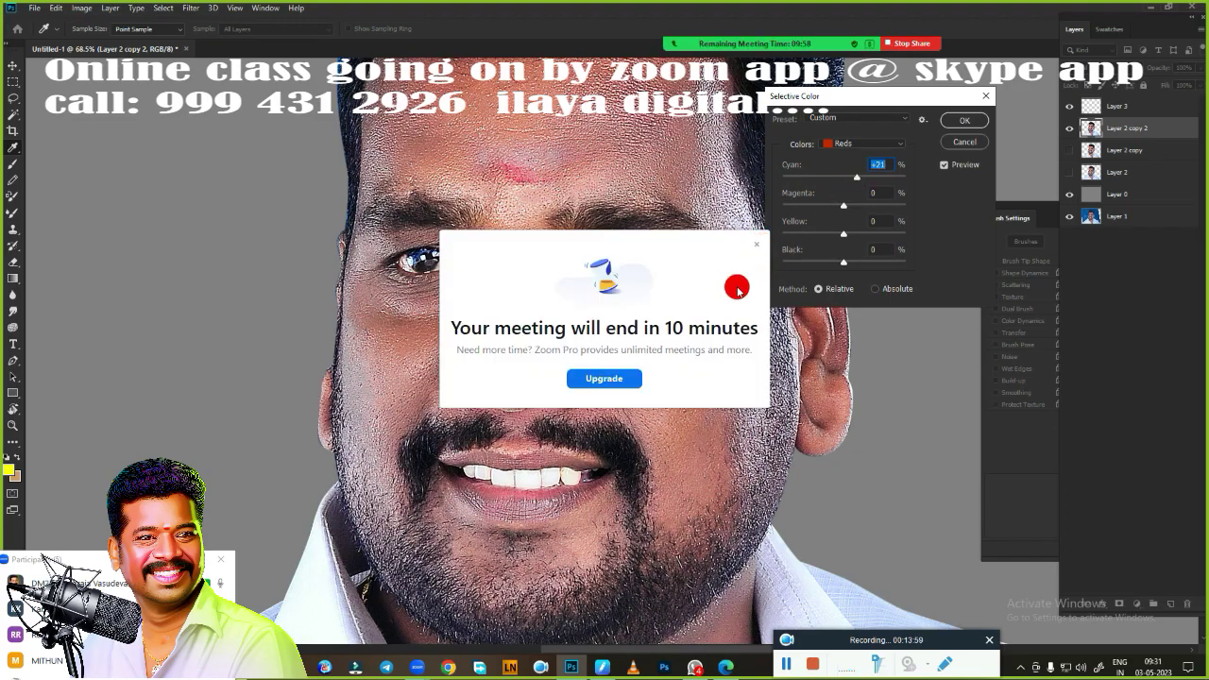
# - Apply Selective Color with Reds Cyan at +28, then select Layer 3 for painting
pyautogui.click(757, 246)
pyautogui.write('+28')
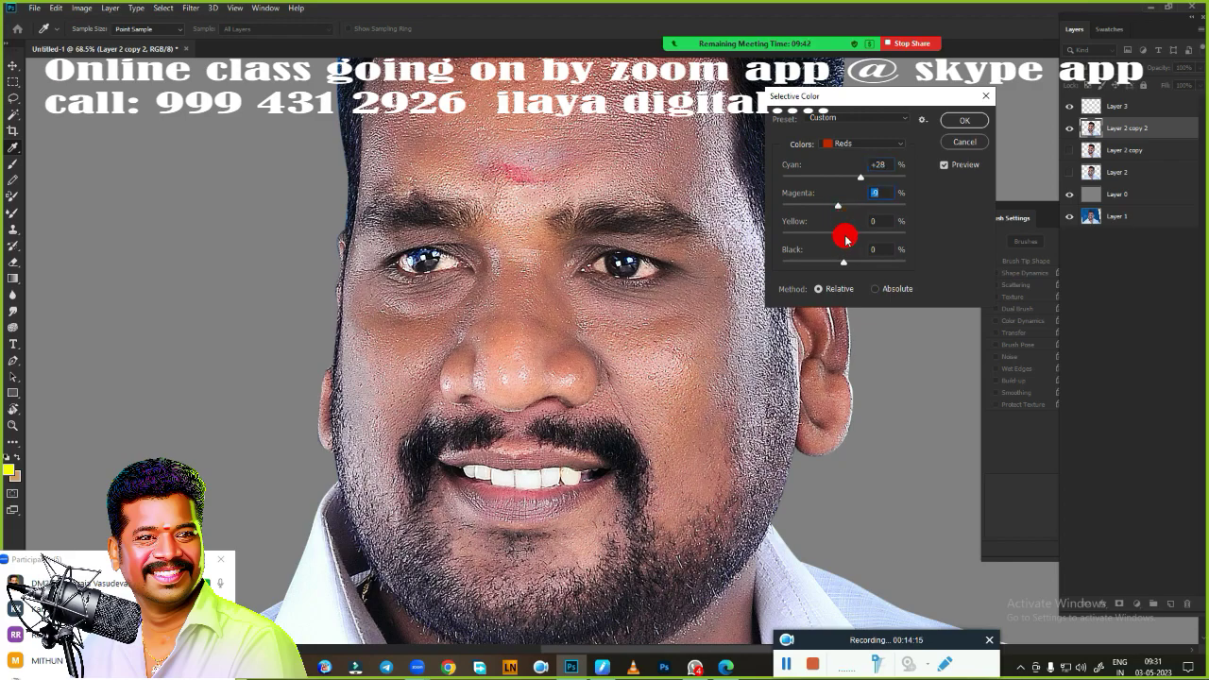
pyautogui.click(965, 120)
pyautogui.click(1114, 106)
pyautogui.rightClick(499, 236)
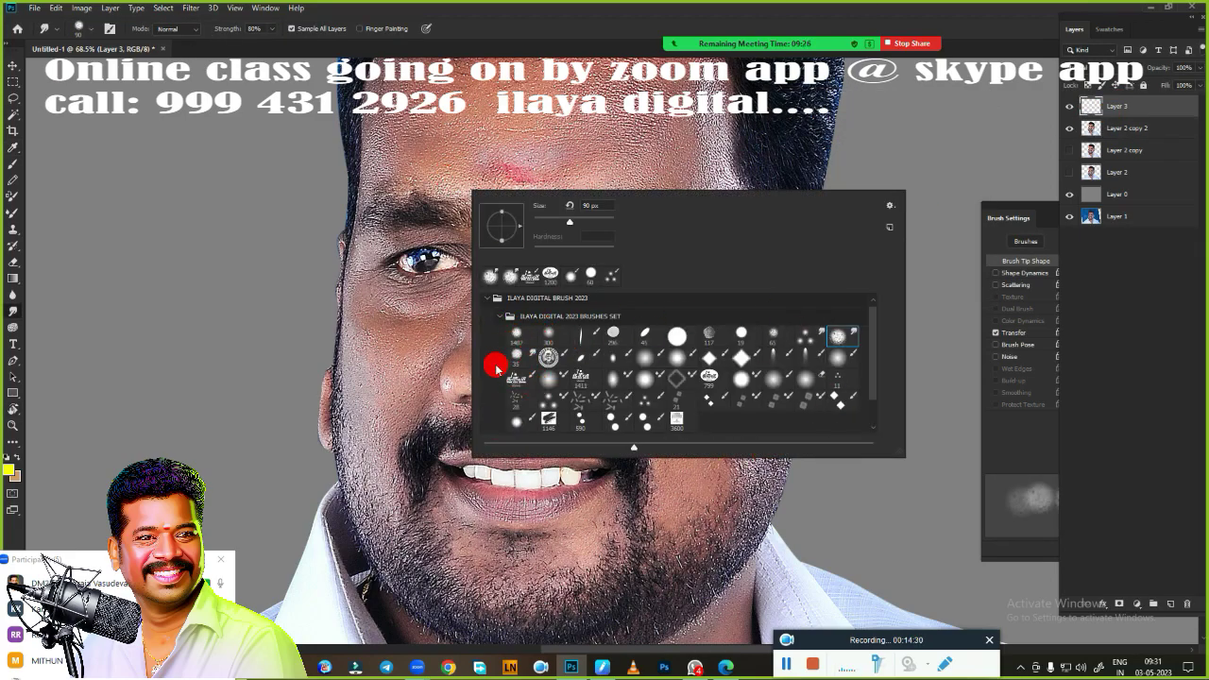
pyautogui.press('Escape')
pyautogui.click(57, 10)
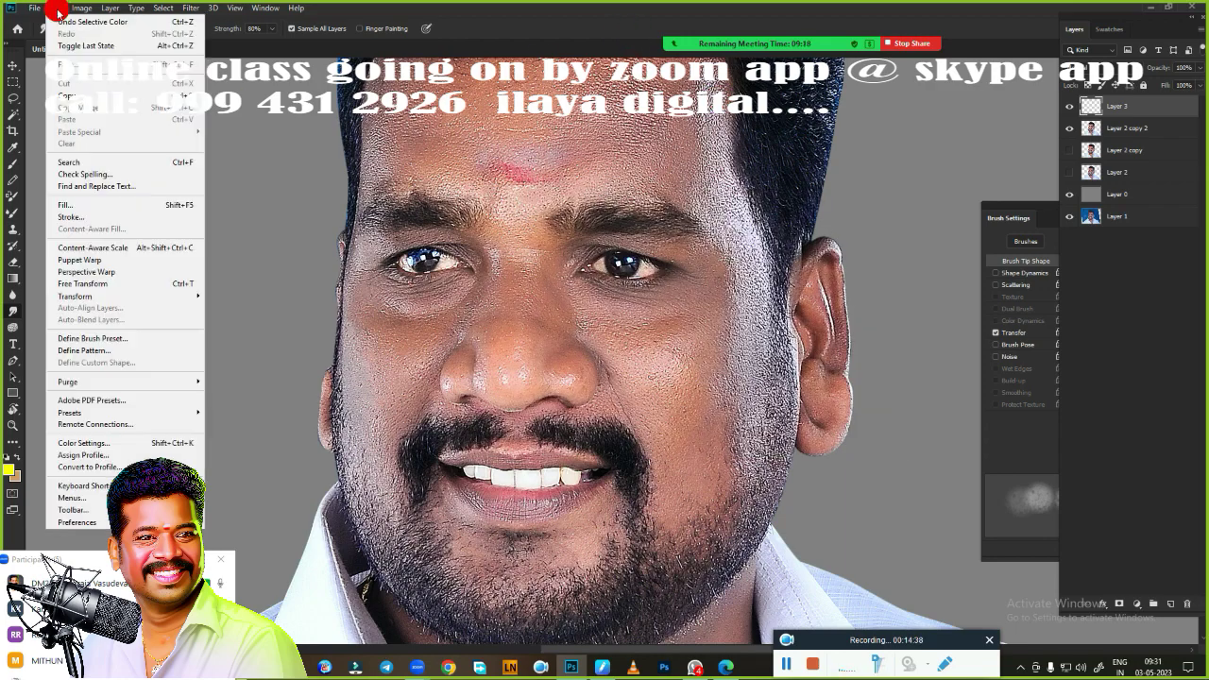
pyautogui.click(101, 488)
pyautogui.click(478, 106)
pyautogui.click(452, 151)
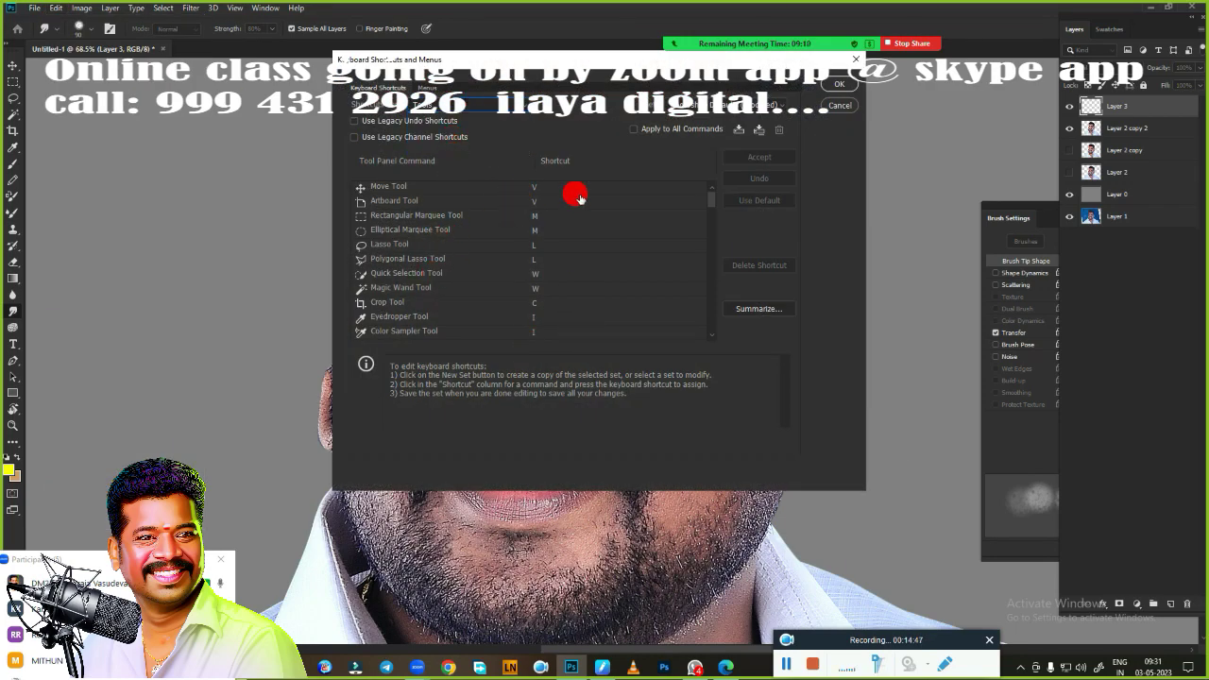
pyautogui.scroll(-5, 713, 227)
pyautogui.scroll(-5, 416, 263)
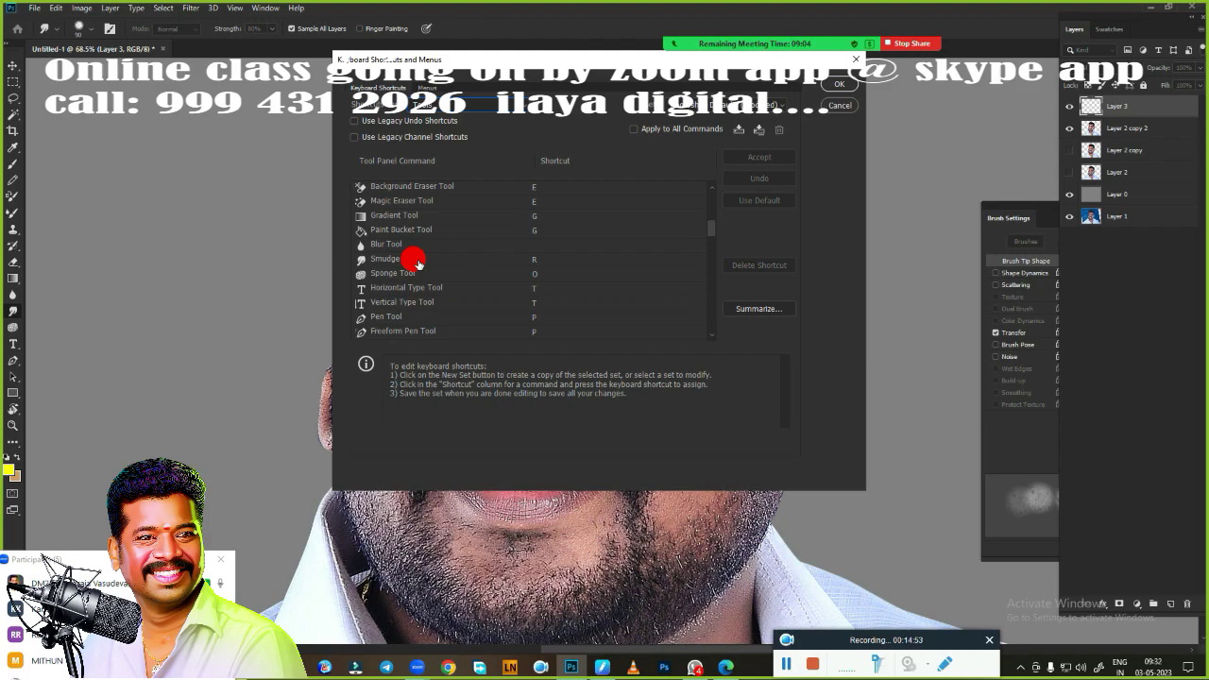
pyautogui.click(498, 261)
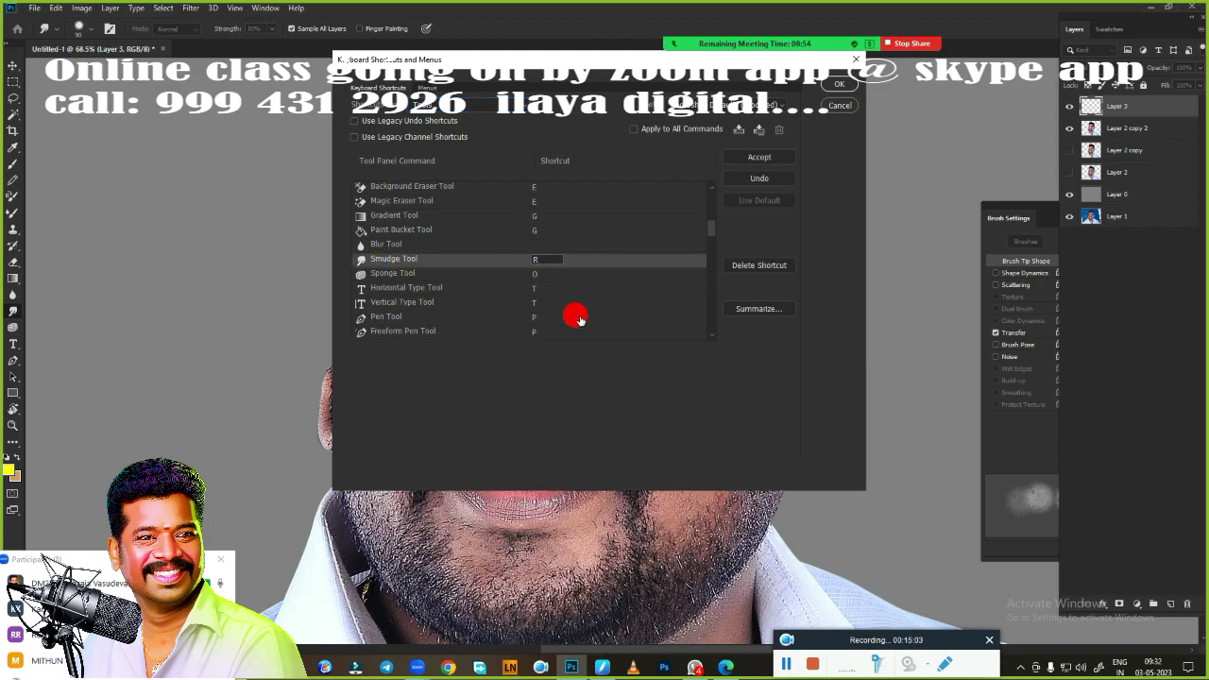
pyautogui.click(837, 85)
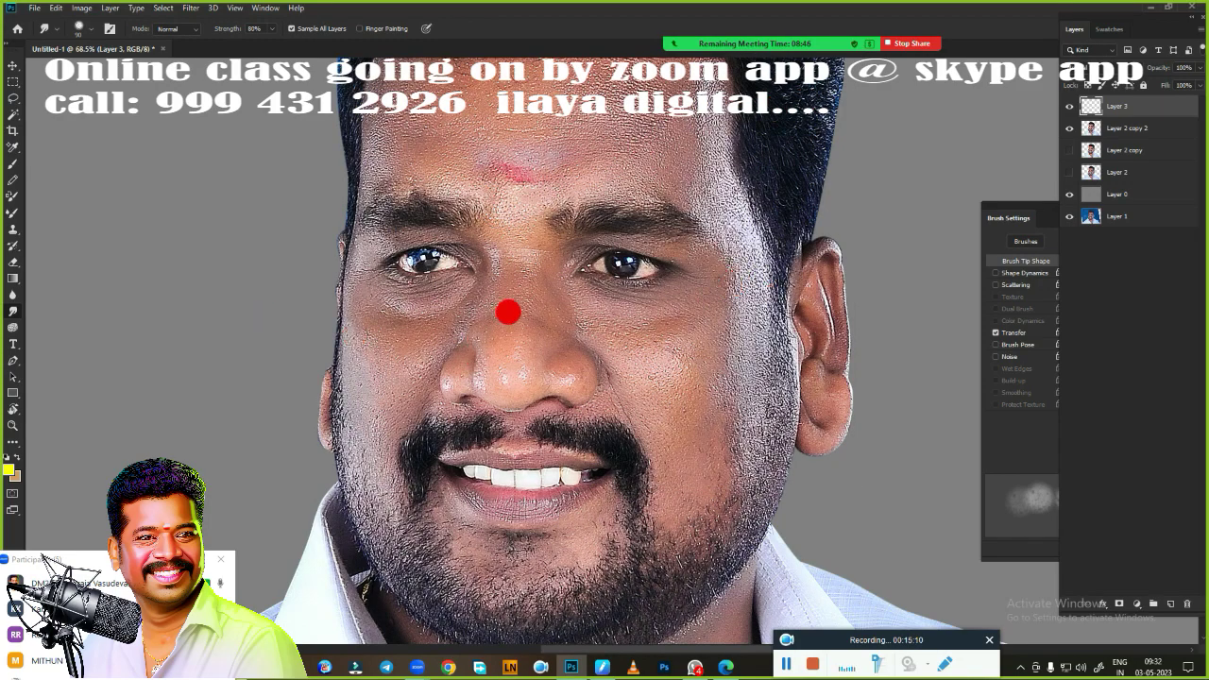
# - Pick a very wet Mixer Brush preset, then switch to the Smudge tool at 80% strength
pyautogui.press('b')
pyautogui.rightClick(564, 250)
pyautogui.press('Escape')
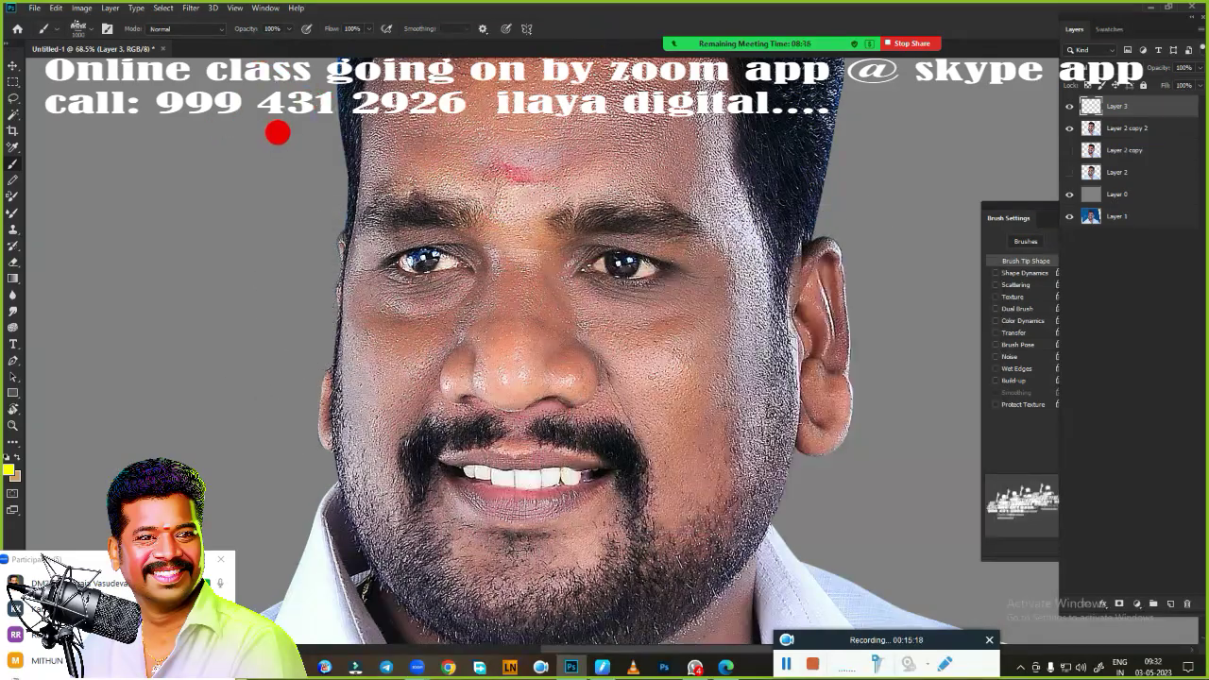
pyautogui.rightClick(510, 282)
pyautogui.doubleClick(580, 449)
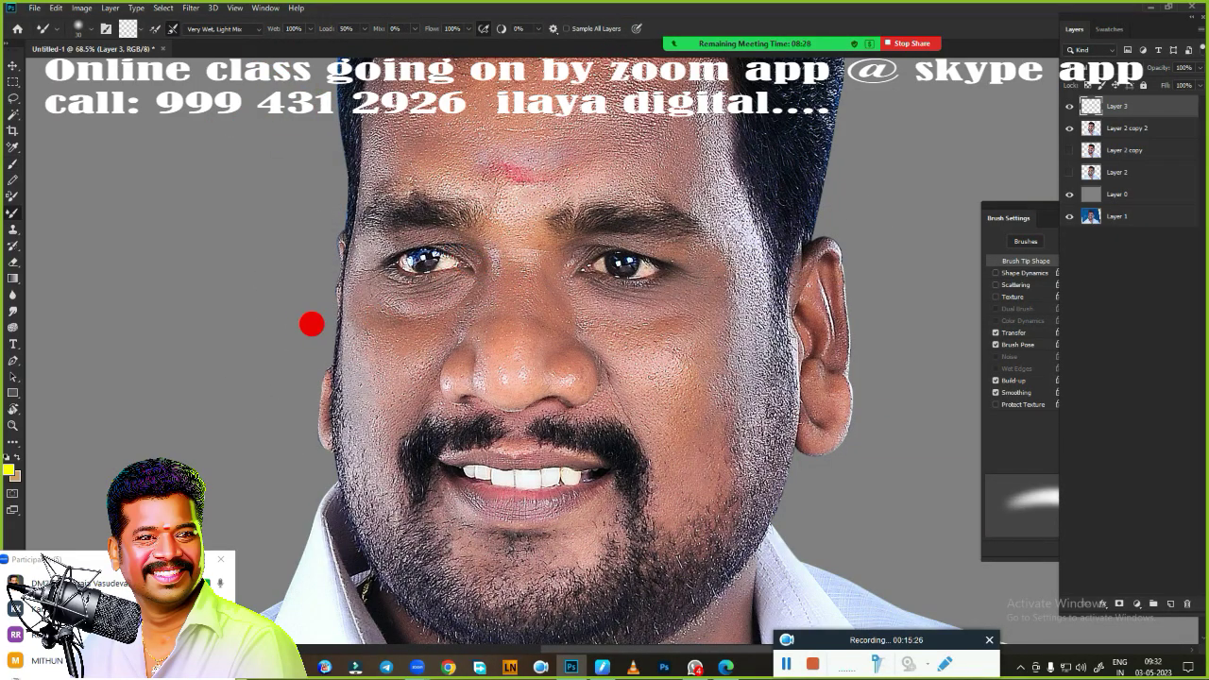
pyautogui.press('r')
pyautogui.click(8, 209)
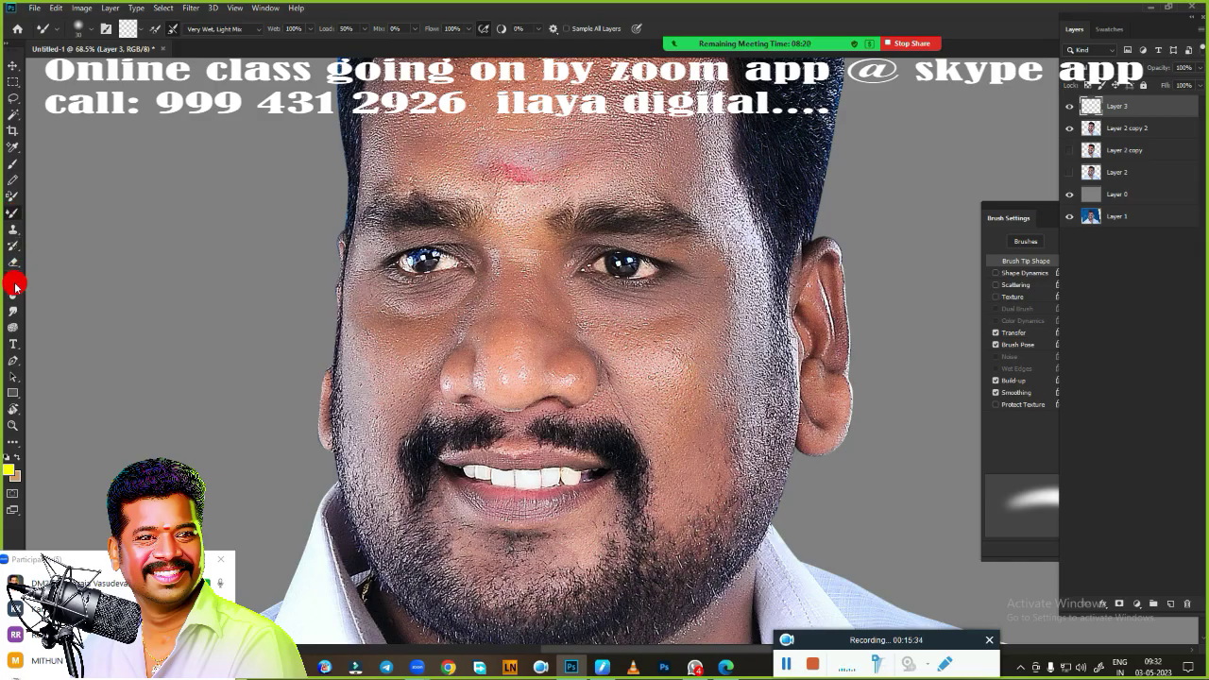
pyautogui.press('r')
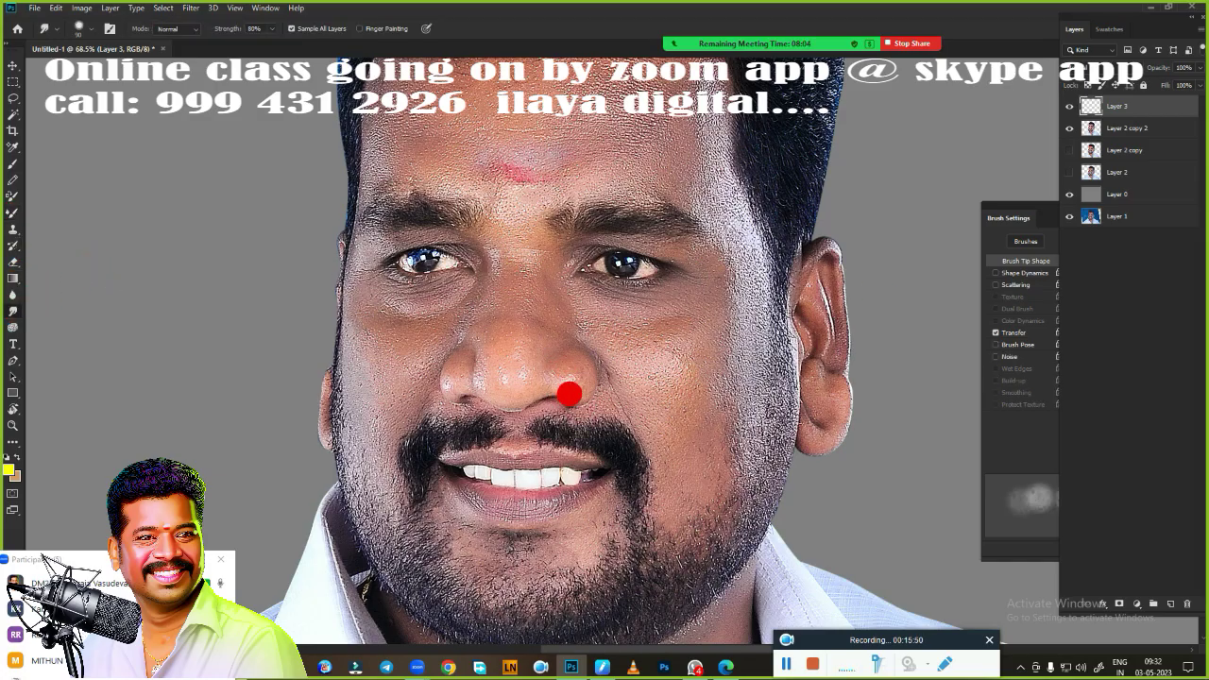
# - Switch to full-screen mode and choose a soft round Smudge brush preset
pyautogui.scroll(5, 570, 394)
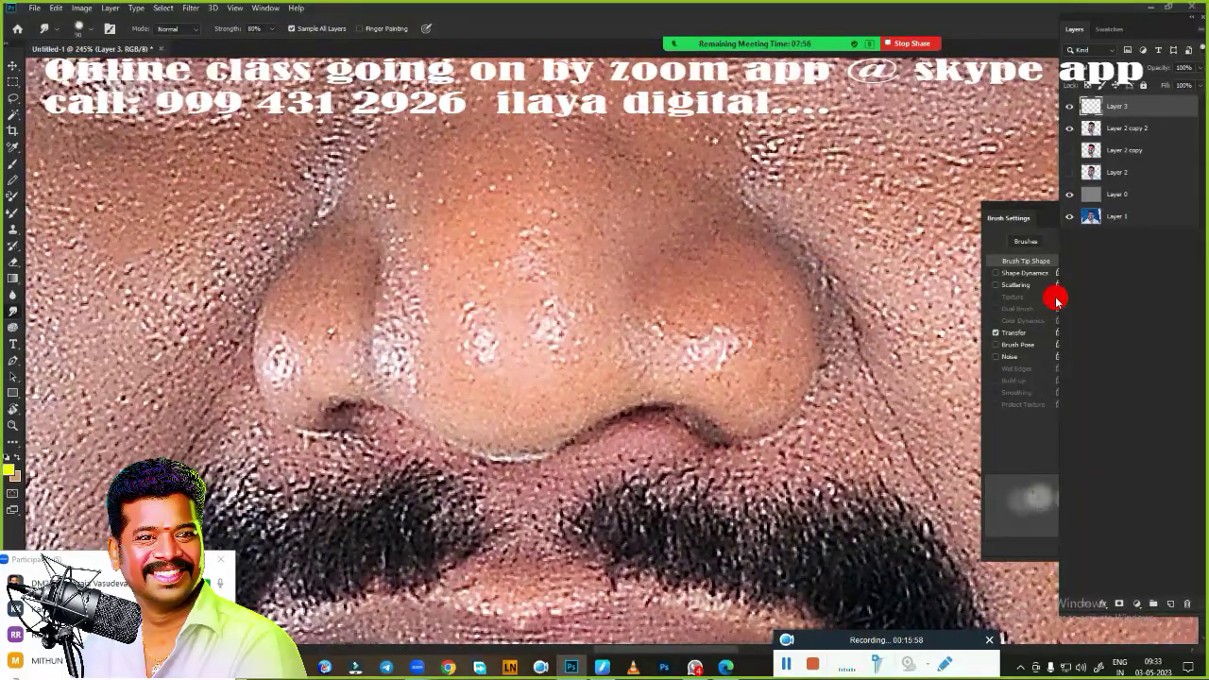
pyautogui.rightClick(477, 250)
pyautogui.press('Escape')
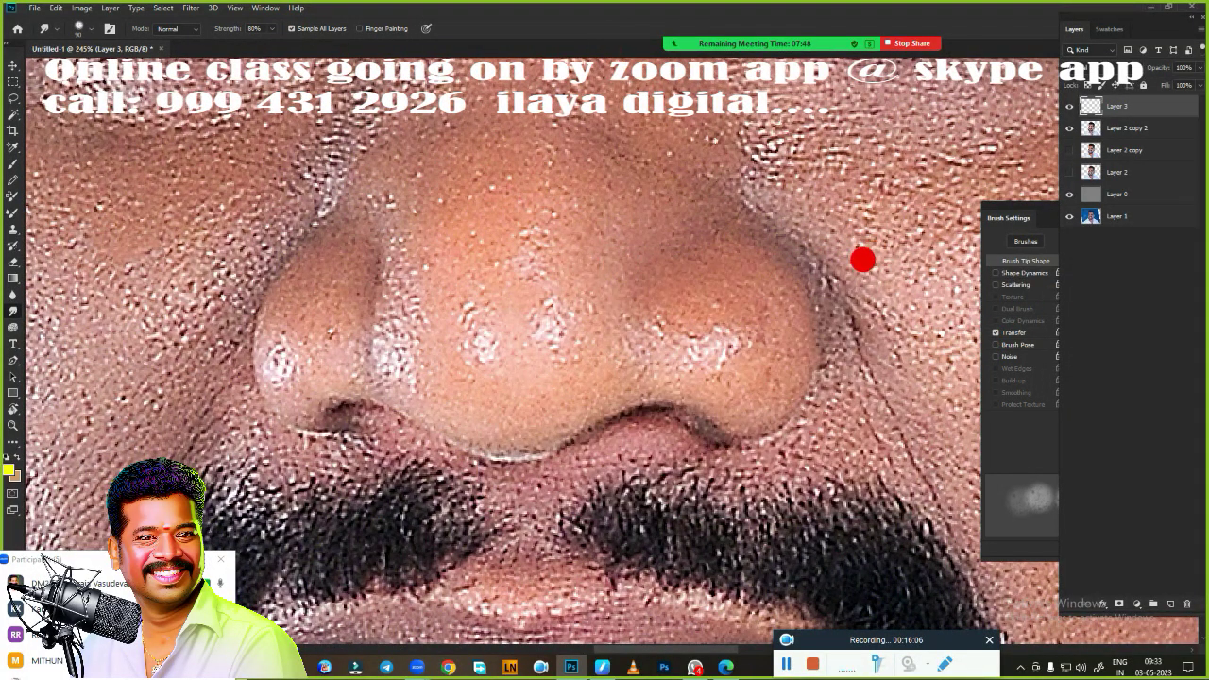
pyautogui.press('f')
pyautogui.press('f')
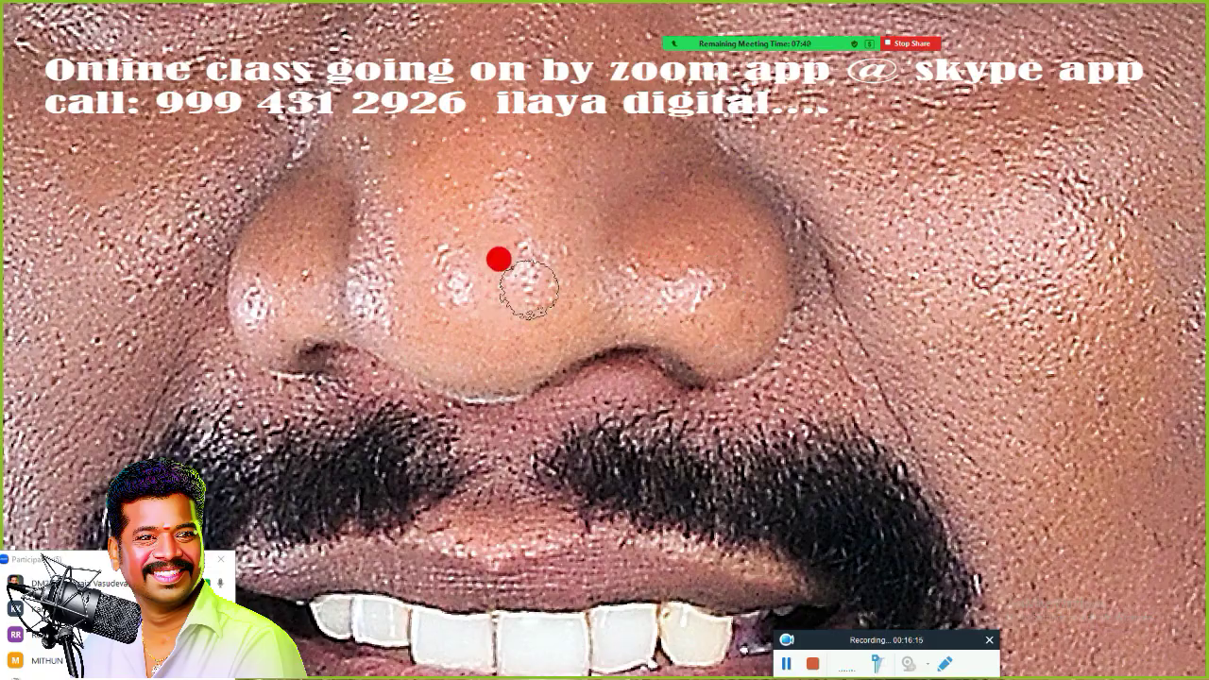
pyautogui.scroll(-2, 528, 289)
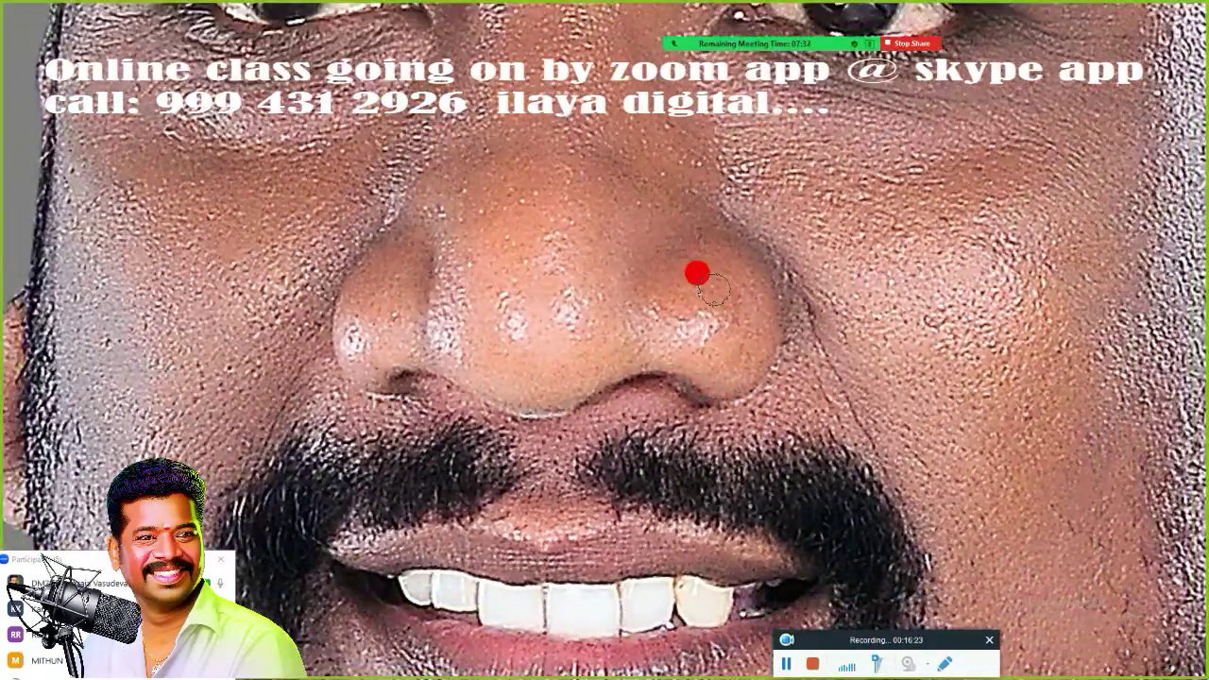
pyautogui.scroll(-1, 696, 274)
pyautogui.rightClick(696, 274)
pyautogui.doubleClick(752, 392)
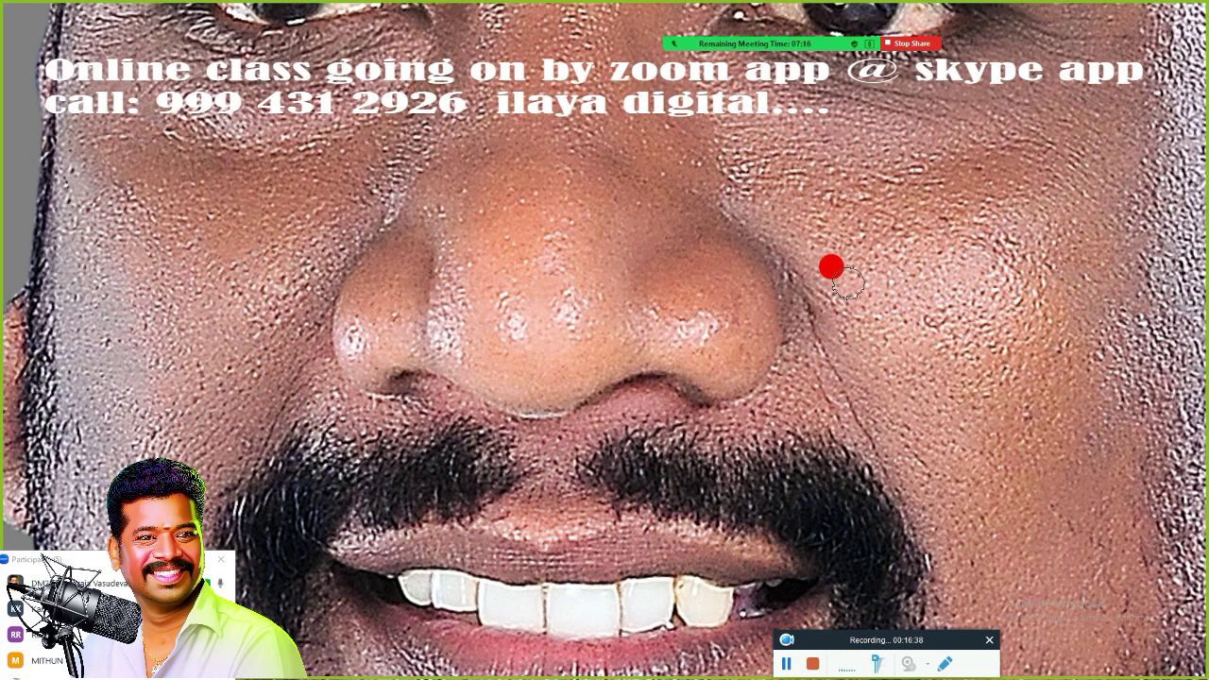
pyautogui.press('F5')
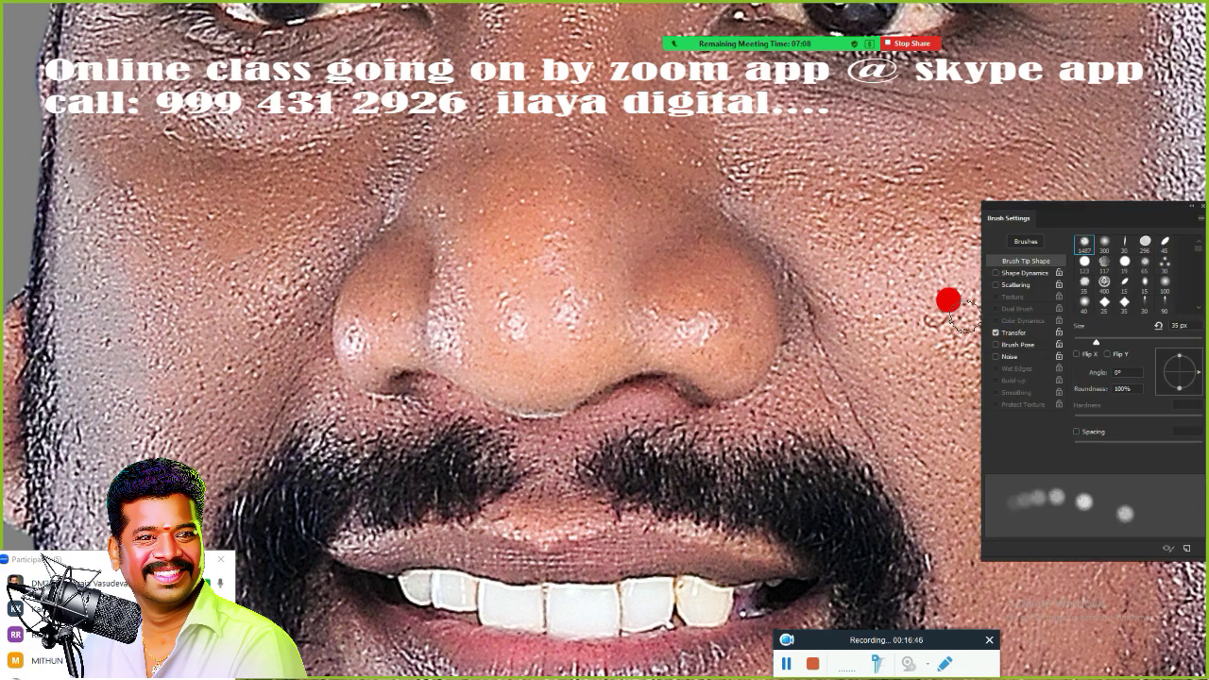
pyautogui.press('F5')
pyautogui.press('F7')
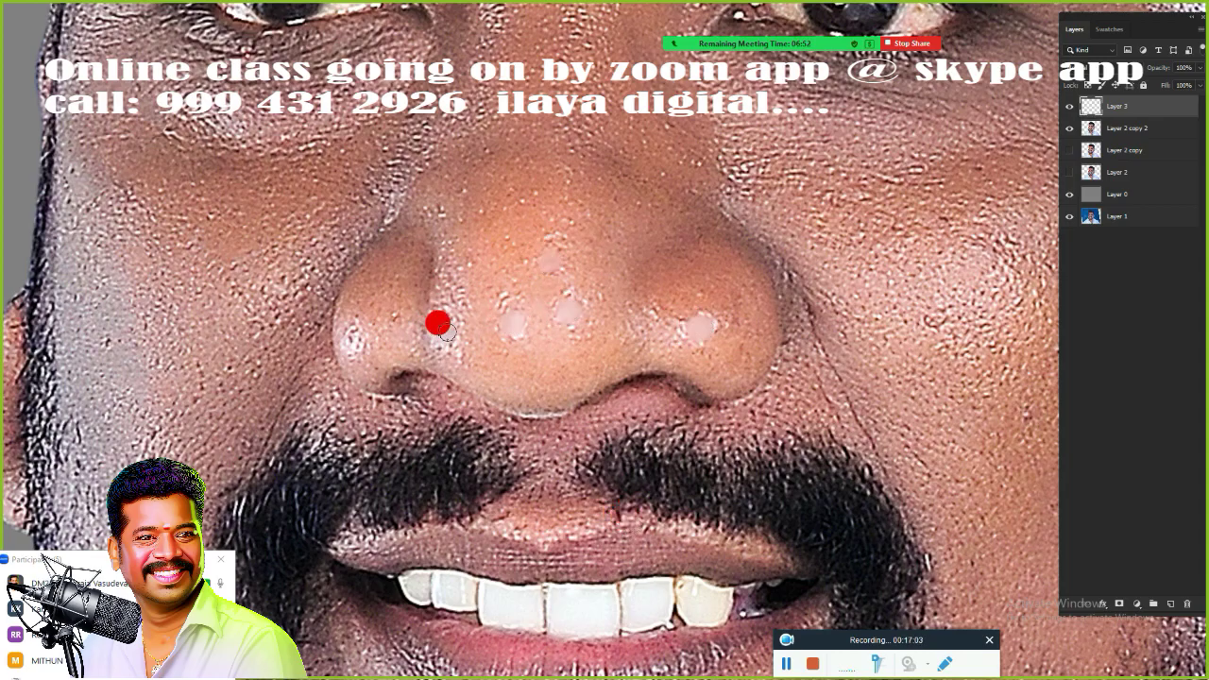
# - Smudge under the nostril and the right side of the nose smooth, raising strength to 100%
pyautogui.scroll(-2, 709, 346)
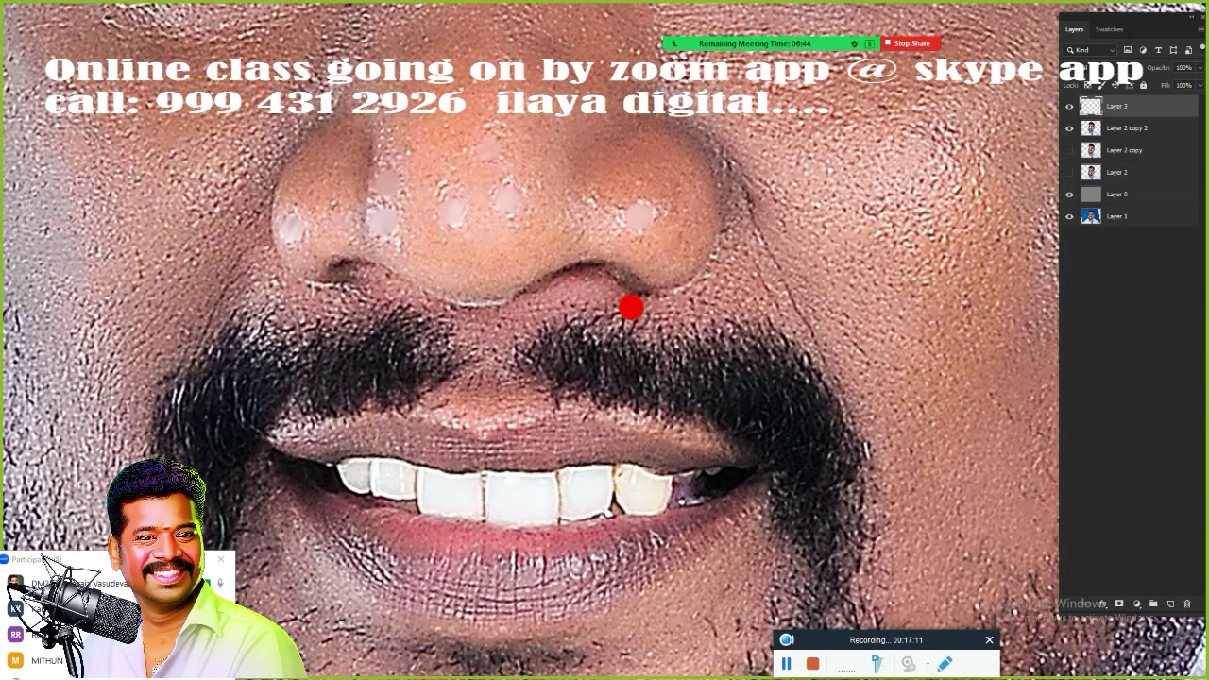
pyautogui.scroll(-4, 632, 305)
pyautogui.scroll(5, 580, 350)
pyautogui.moveTo(646, 387)
pyautogui.mouseDown()
pyautogui.moveTo(672, 340)
pyautogui.moveTo(638, 353)
pyautogui.moveTo(658, 356)
pyautogui.mouseUp()
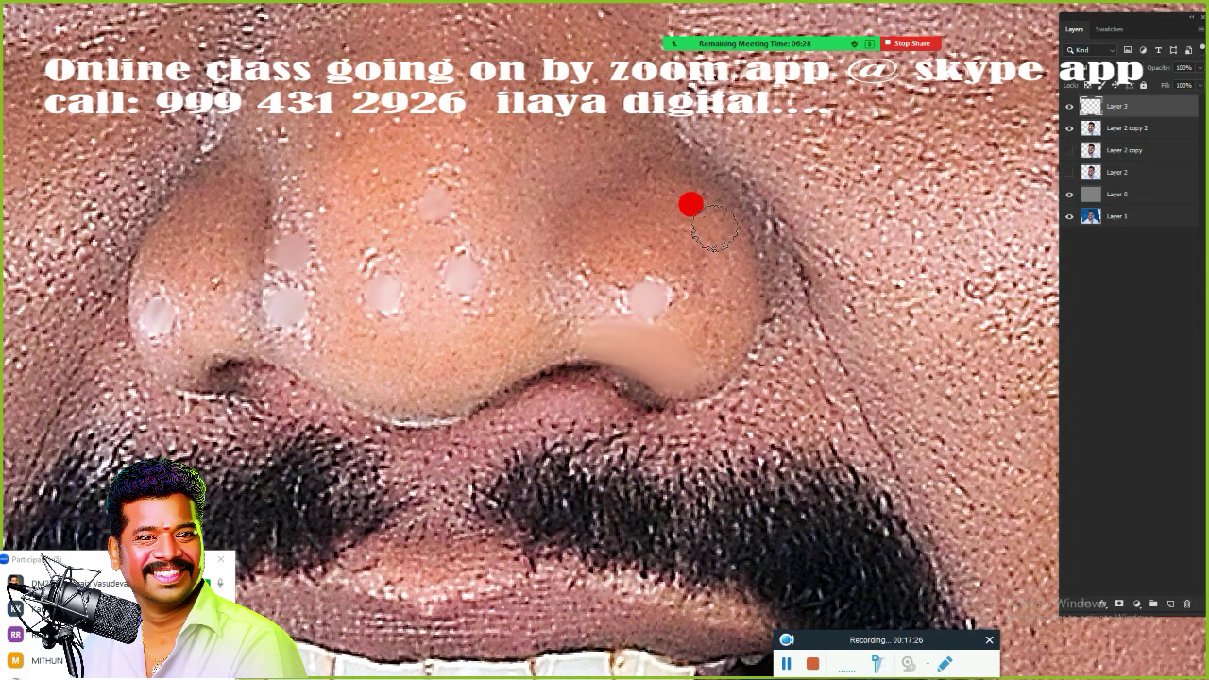
pyautogui.moveTo(713, 226)
pyautogui.mouseDown()
pyautogui.moveTo(678, 346)
pyautogui.moveTo(707, 312)
pyautogui.moveTo(689, 374)
pyautogui.mouseUp()
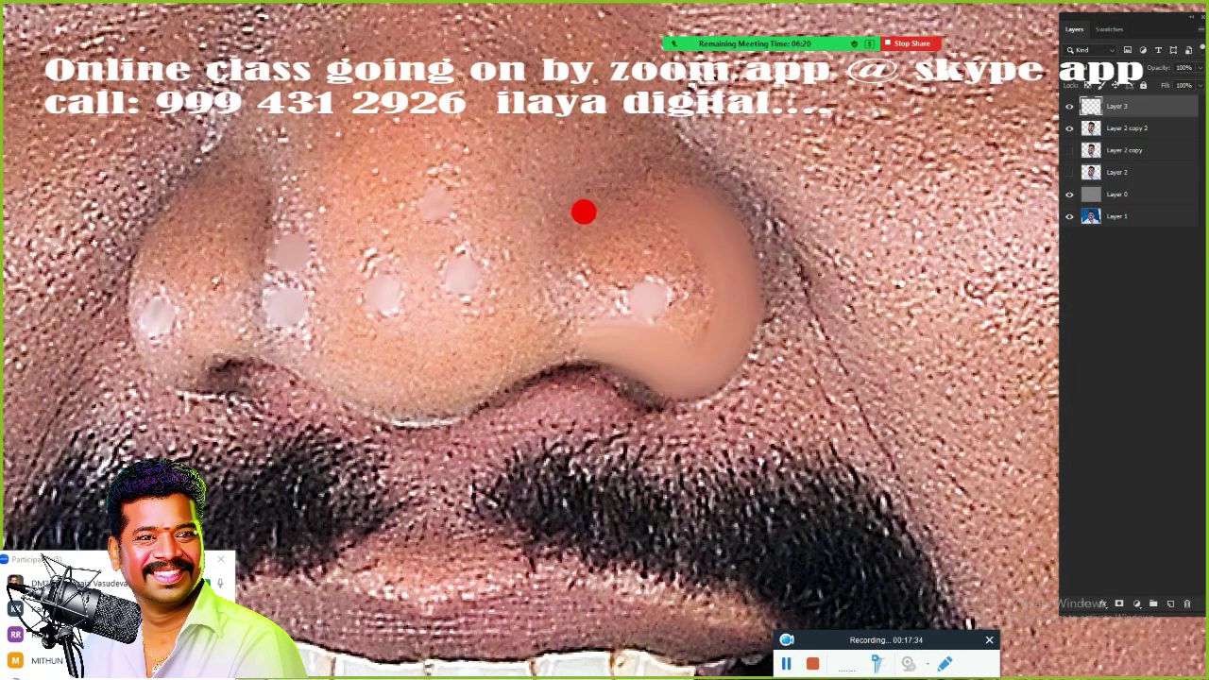
pyautogui.moveTo(584, 212)
pyautogui.mouseDown()
pyautogui.moveTo(672, 184)
pyautogui.moveTo(645, 192)
pyautogui.moveTo(682, 279)
pyautogui.moveTo(669, 315)
pyautogui.moveTo(675, 251)
pyautogui.moveTo(674, 273)
pyautogui.moveTo(661, 221)
pyautogui.moveTo(672, 313)
pyautogui.mouseUp()
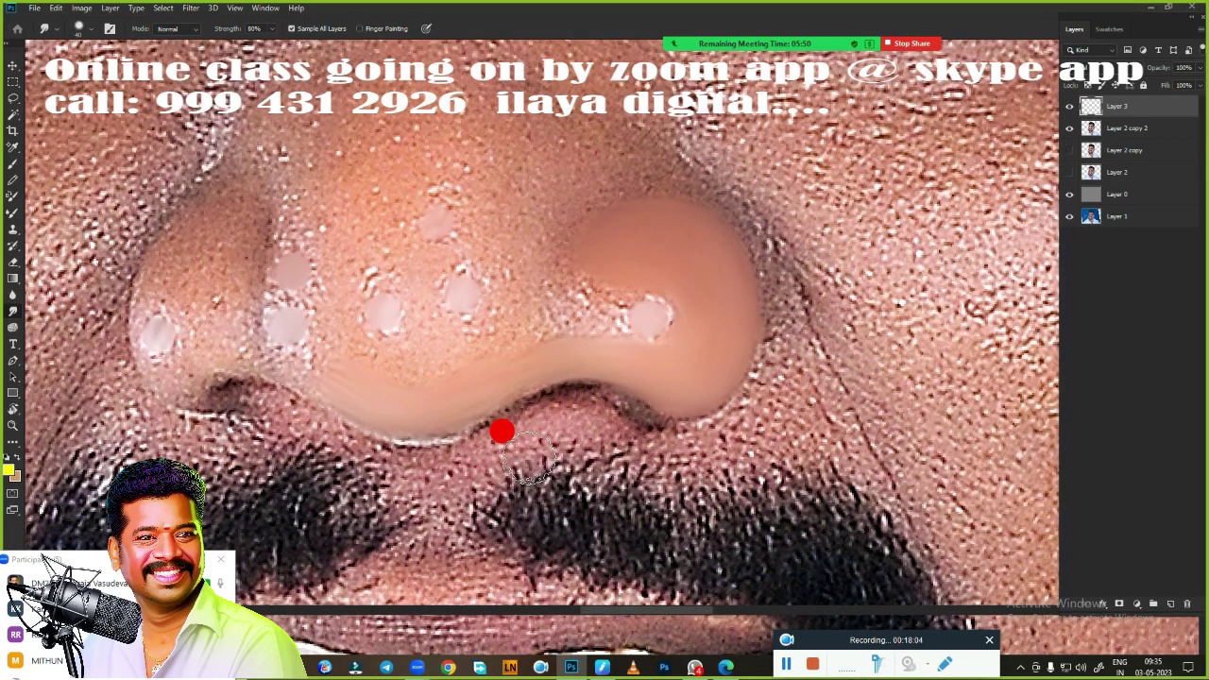
pyautogui.click(612, 667)
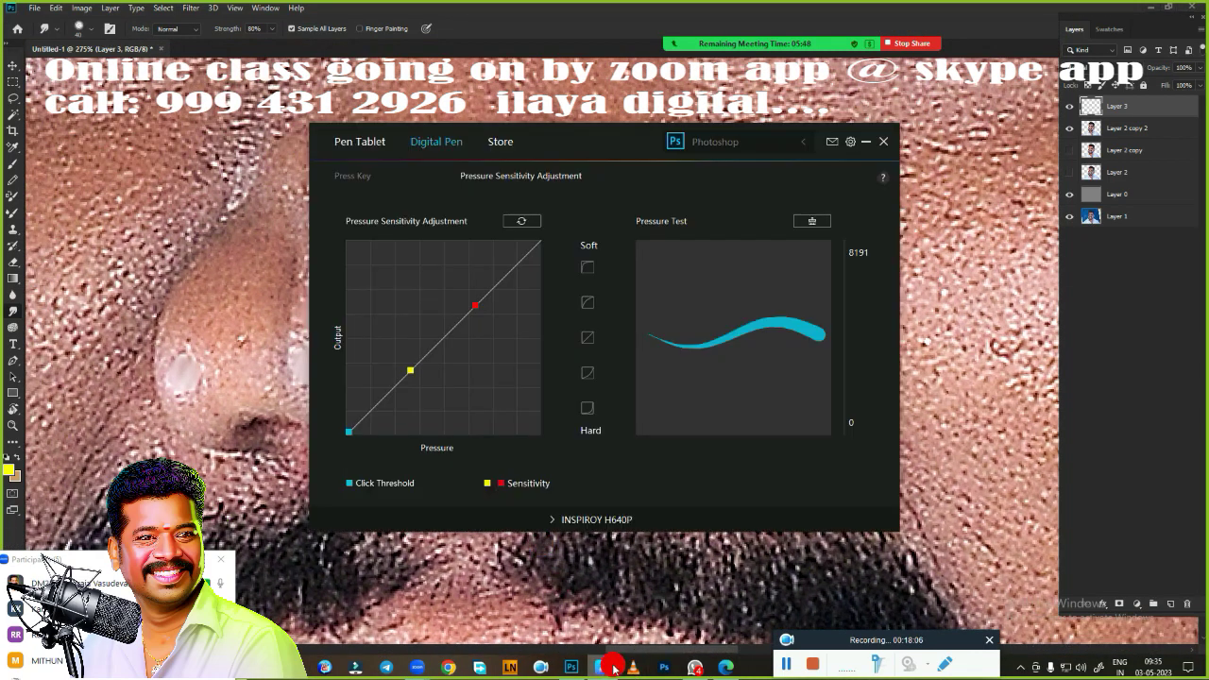
pyautogui.click(612, 667)
pyautogui.write('100')
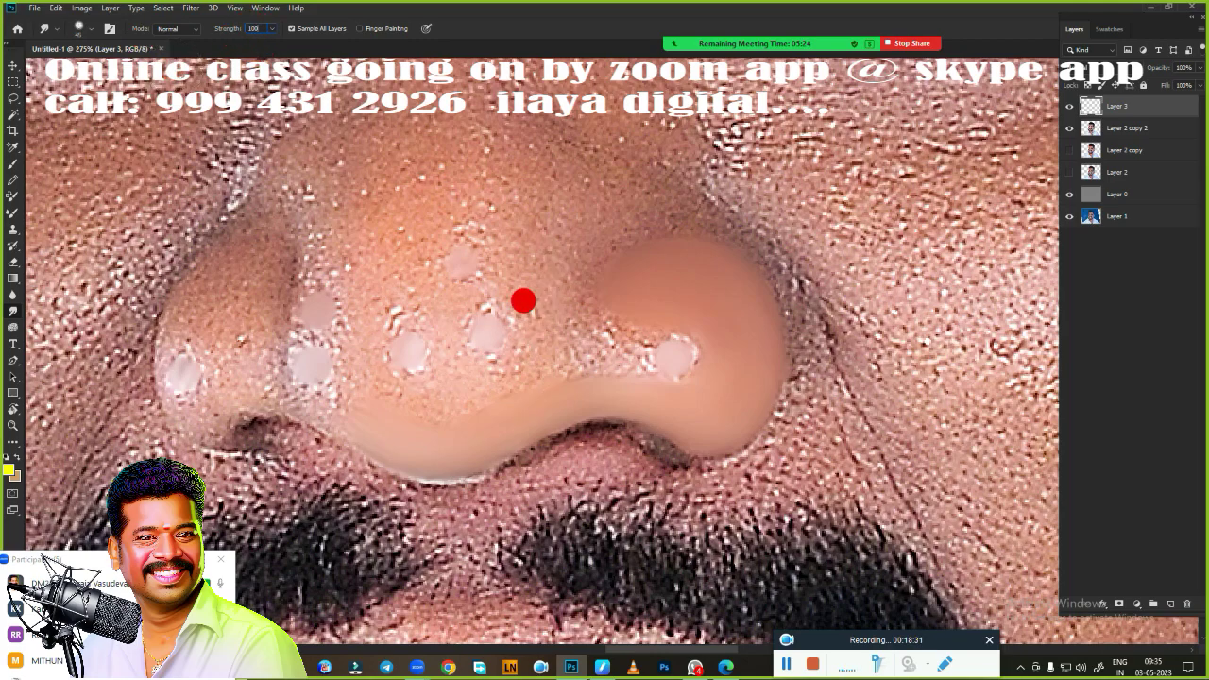
# - Smudge the middle of the nose, upper nose and both nostrils into soft tones
pyautogui.moveTo(329, 308); pyautogui.dragTo(329, 388)
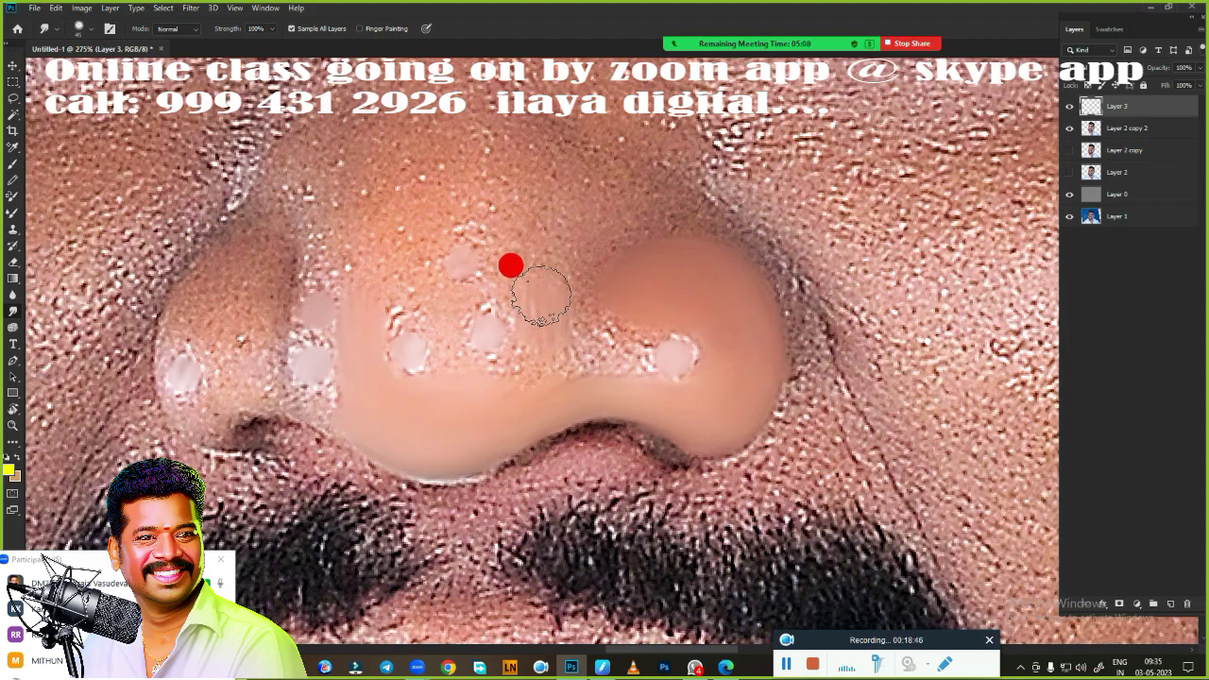
pyautogui.moveTo(540, 295); pyautogui.dragTo(529, 373)
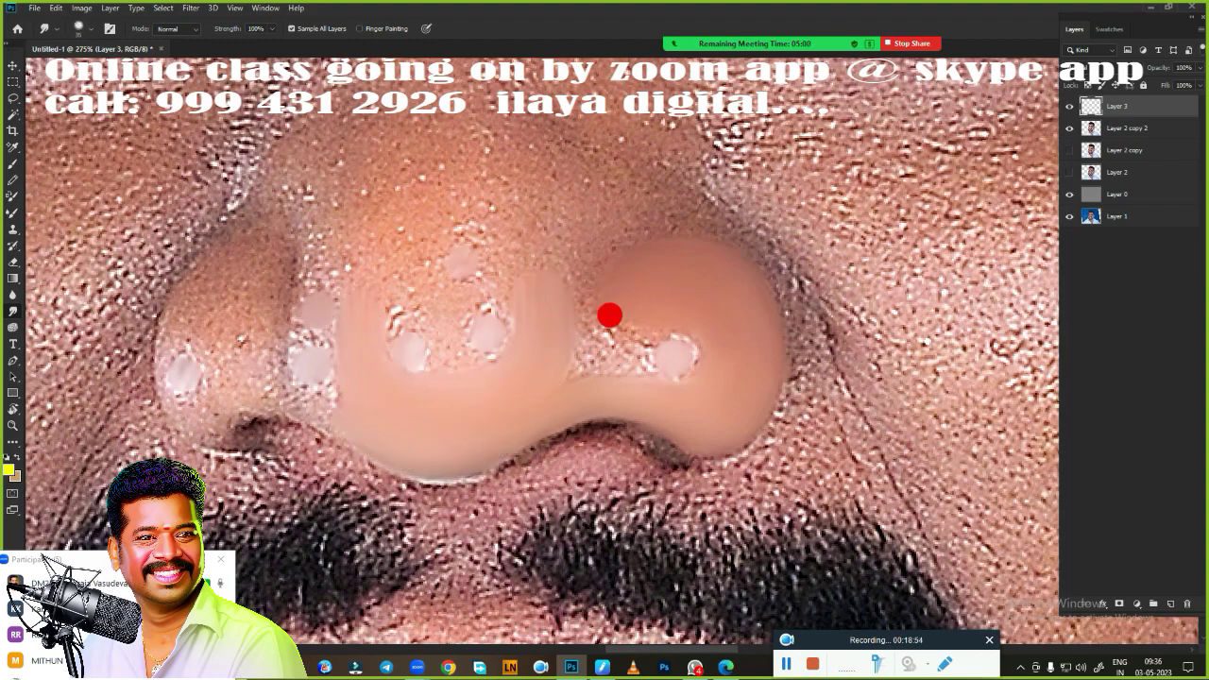
pyautogui.moveTo(653, 335)
pyautogui.mouseDown()
pyautogui.moveTo(653, 380)
pyautogui.moveTo(629, 327)
pyautogui.moveTo(541, 353)
pyautogui.moveTo(666, 334)
pyautogui.moveTo(640, 332)
pyautogui.moveTo(653, 337)
pyautogui.moveTo(658, 378)
pyautogui.mouseUp()
pyautogui.moveTo(500, 151)
pyautogui.mouseDown()
pyautogui.moveTo(408, 330)
pyautogui.moveTo(337, 230)
pyautogui.moveTo(244, 374)
pyautogui.moveTo(585, 270)
pyautogui.moveTo(497, 197)
pyautogui.moveTo(486, 227)
pyautogui.moveTo(392, 237)
pyautogui.moveTo(441, 172)
pyautogui.moveTo(413, 194)
pyautogui.moveTo(478, 232)
pyautogui.moveTo(374, 272)
pyautogui.moveTo(395, 261)
pyautogui.mouseUp()
pyautogui.scroll(1, 450, 207)
pyautogui.scroll(2, 604, 326)
pyautogui.scroll(1, 604, 326)
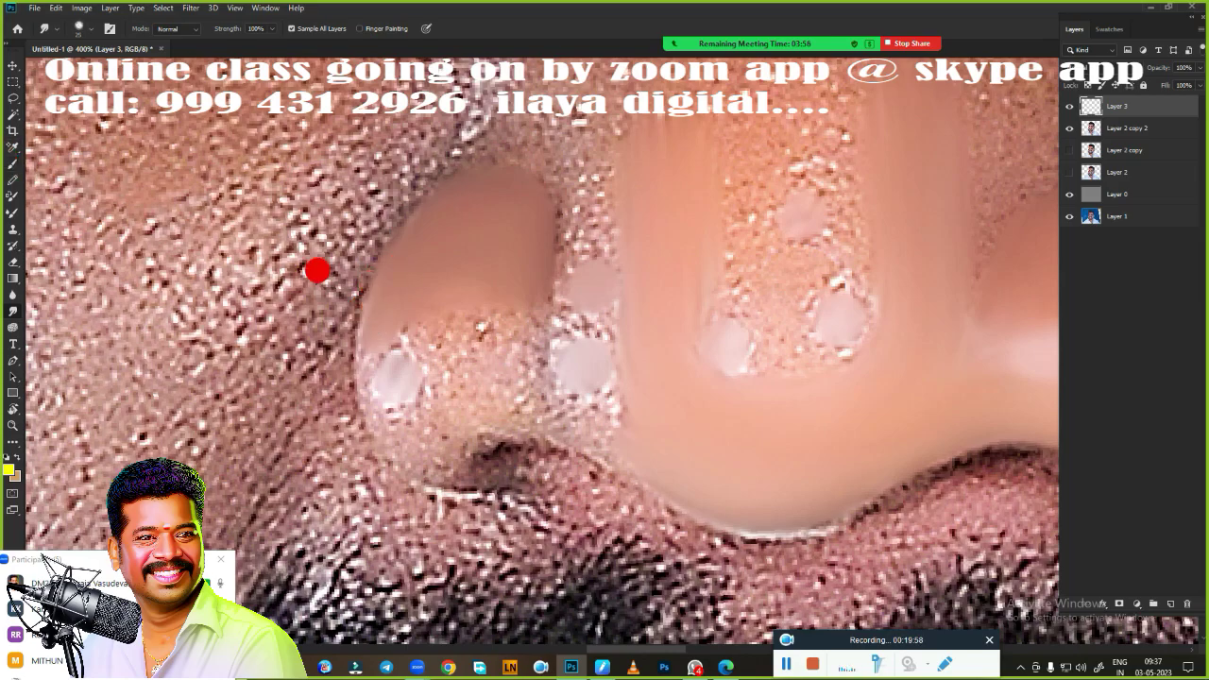
# - Switch to the Mixer Brush with Very Wet, Light Mix settings
pyautogui.scroll(-3, 535, 241)
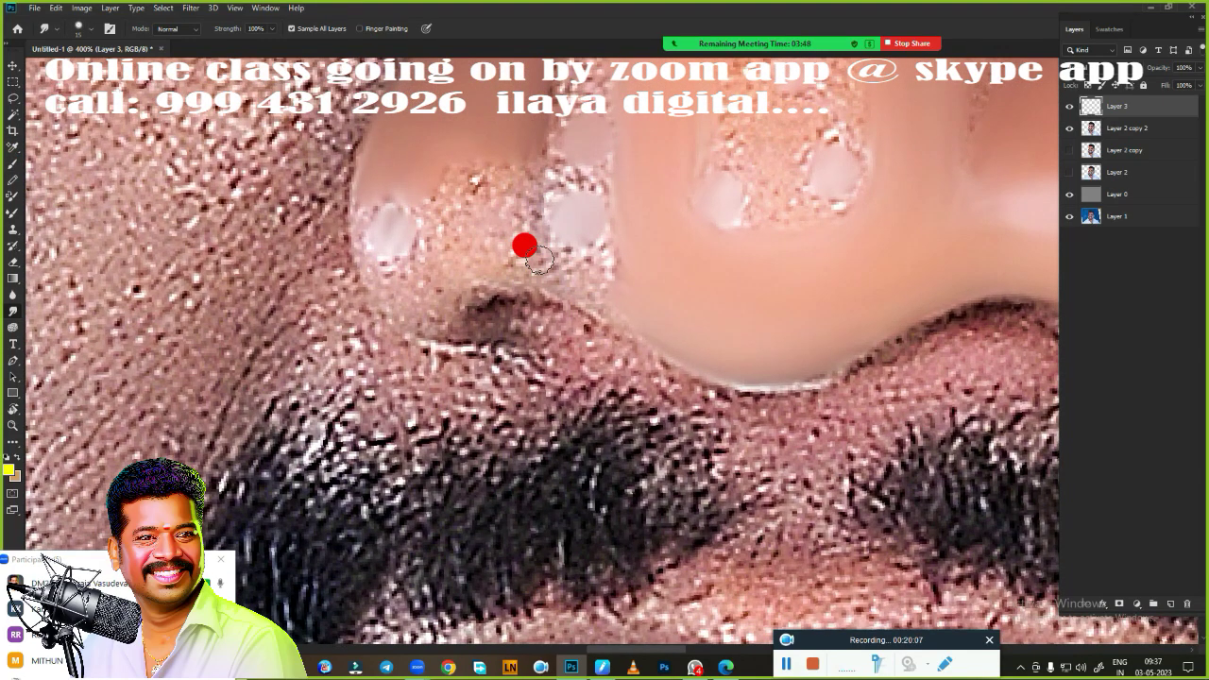
pyautogui.scroll(2, 635, 380)
pyautogui.hscroll(2, 634, 379)
pyautogui.scroll(-1, 445, 362)
pyautogui.hscroll(-2, 445, 362)
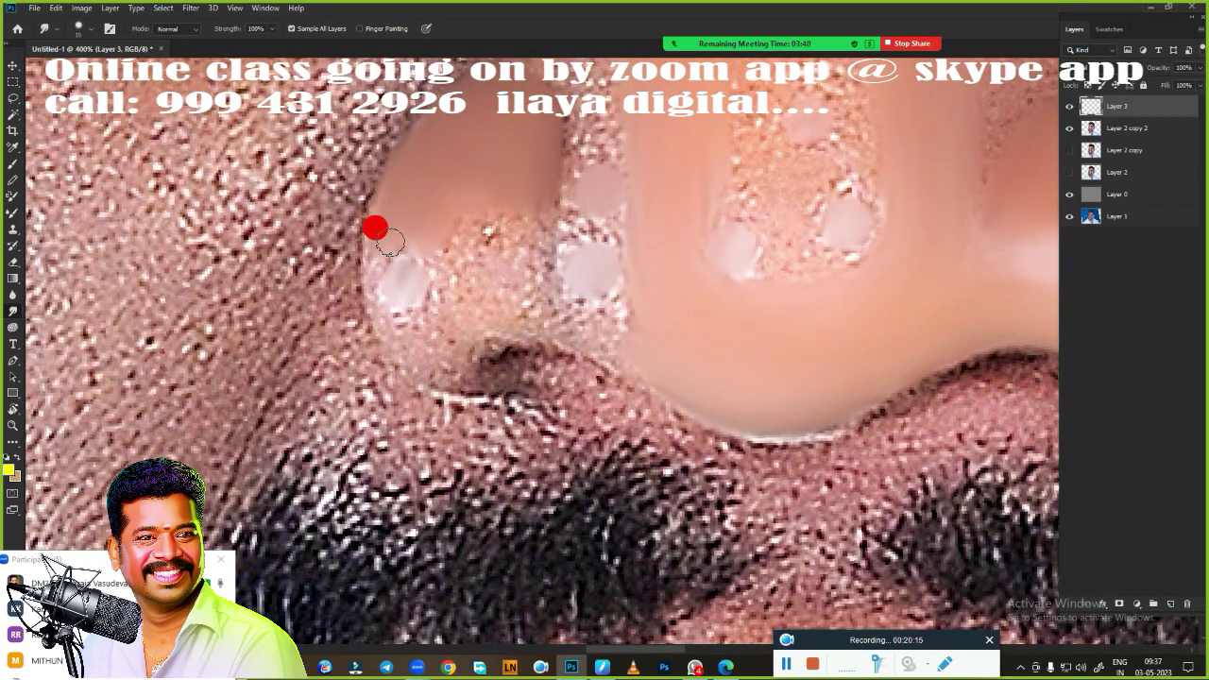
pyautogui.rightClick(425, 211)
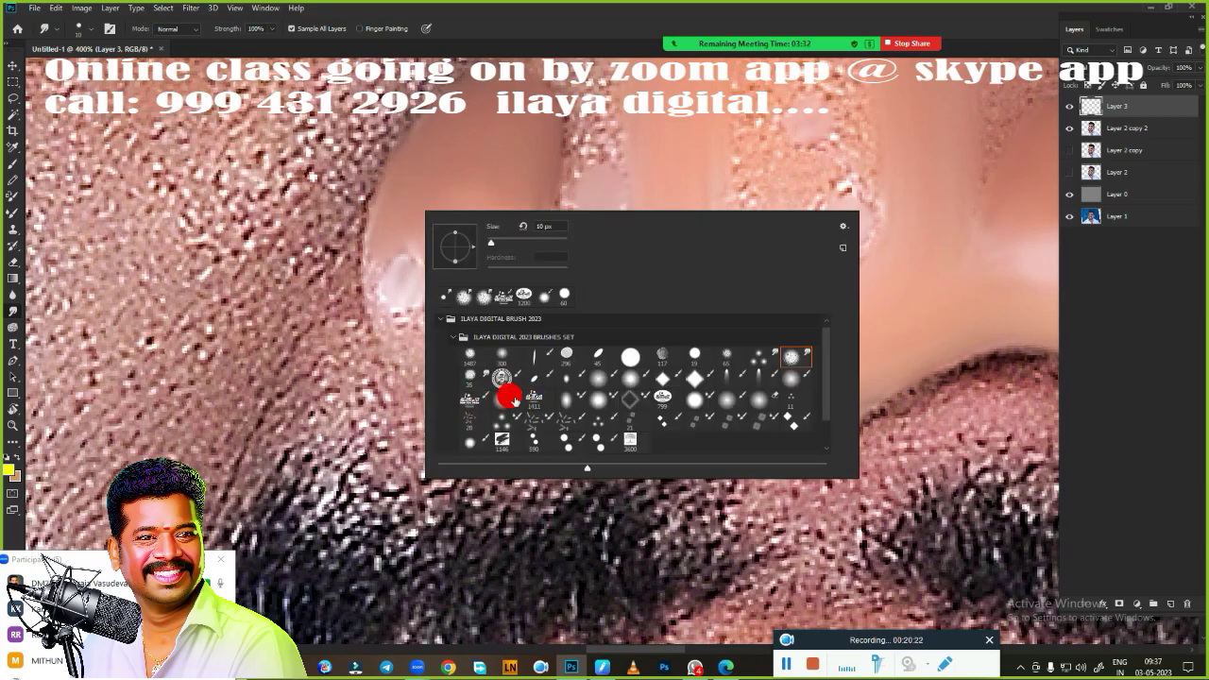
pyautogui.press('b')
pyautogui.scroll(-3, 440, 310)
# - Paint the nose's lower edge as a darker, smooth contour with the wet Mixer Brush, then zoom out to check
pyautogui.scroll(3, 626, 346)
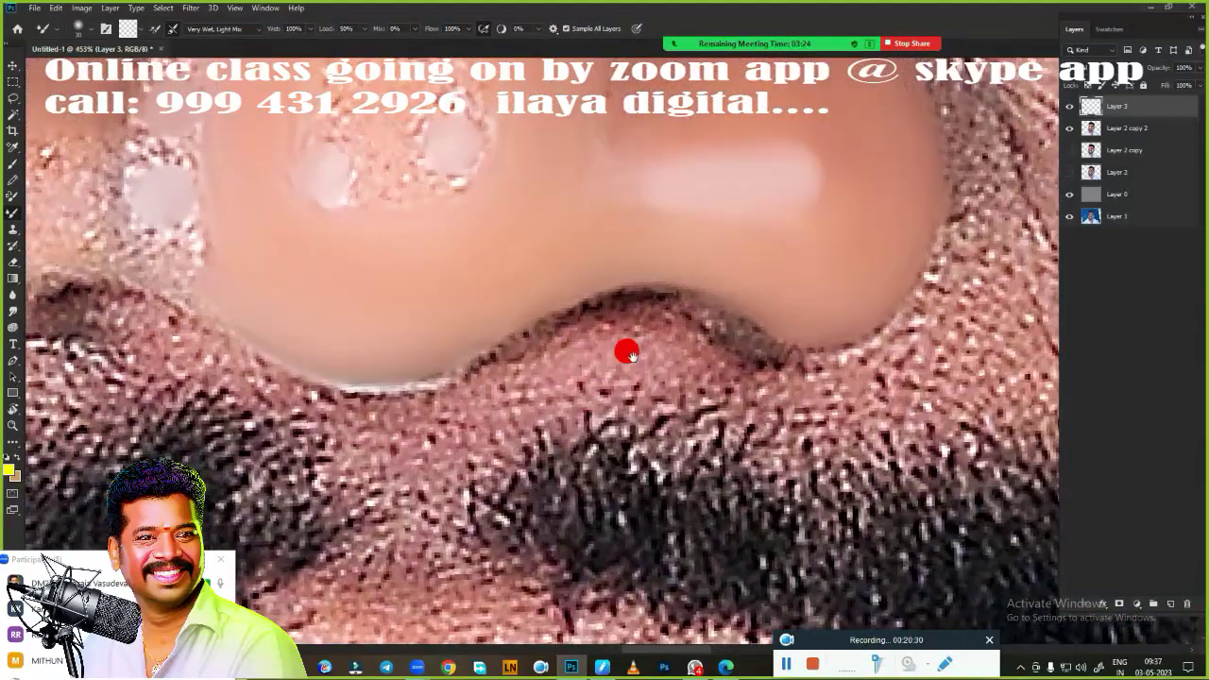
pyautogui.scroll(2, 612, 196)
pyautogui.moveTo(609, 213)
pyautogui.mouseDown()
pyautogui.moveTo(407, 284)
pyautogui.moveTo(488, 253)
pyautogui.moveTo(445, 276)
pyautogui.mouseUp()
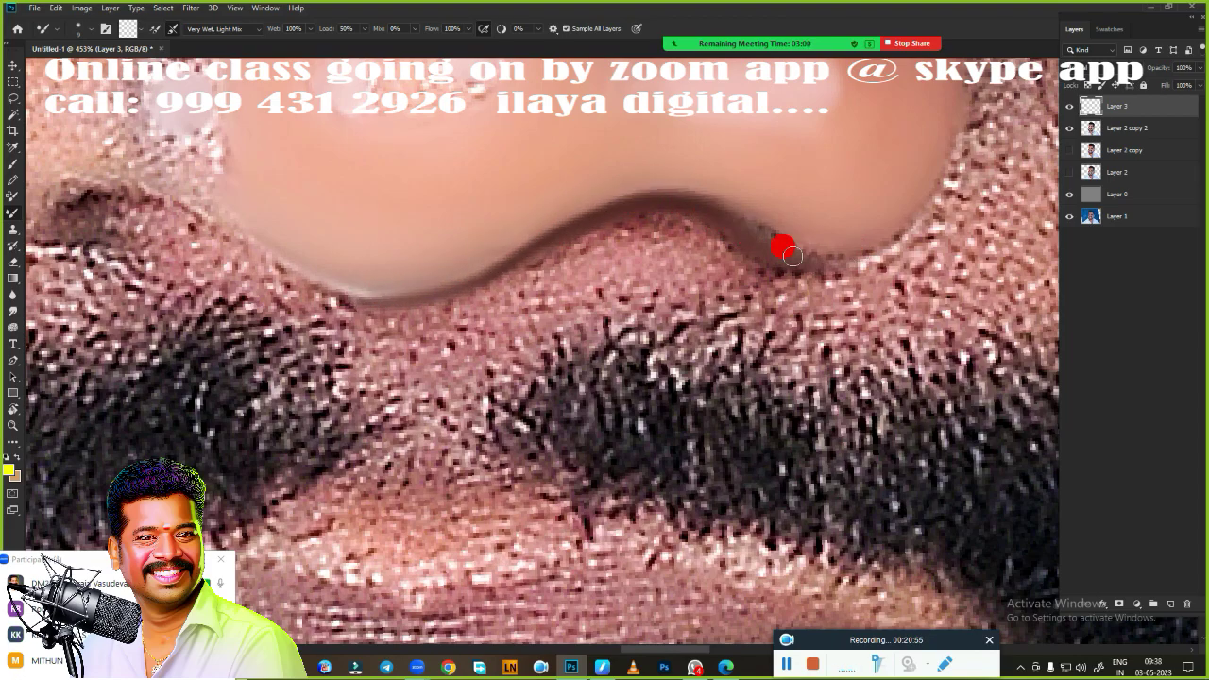
pyautogui.scroll(-4, 780, 246)
pyautogui.scroll(1, 699, 353)
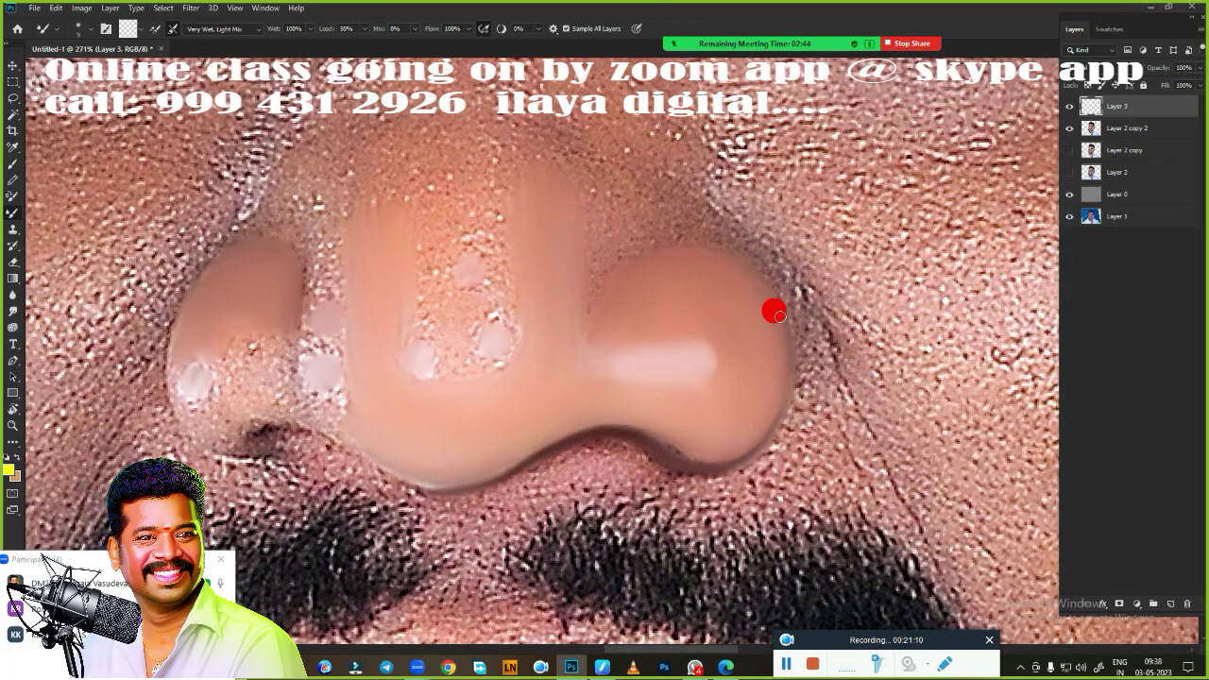
pyautogui.scroll(-2, 655, 251)
pyautogui.scroll(2, 521, 317)
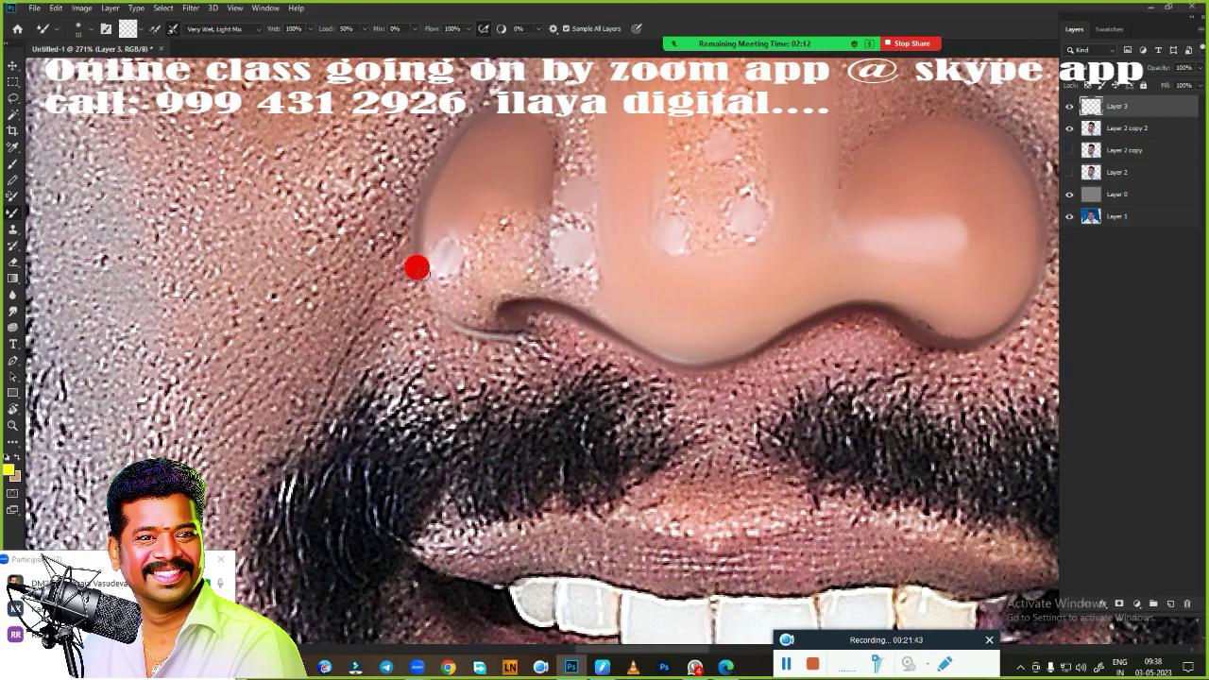
pyautogui.scroll(-3, 603, 360)
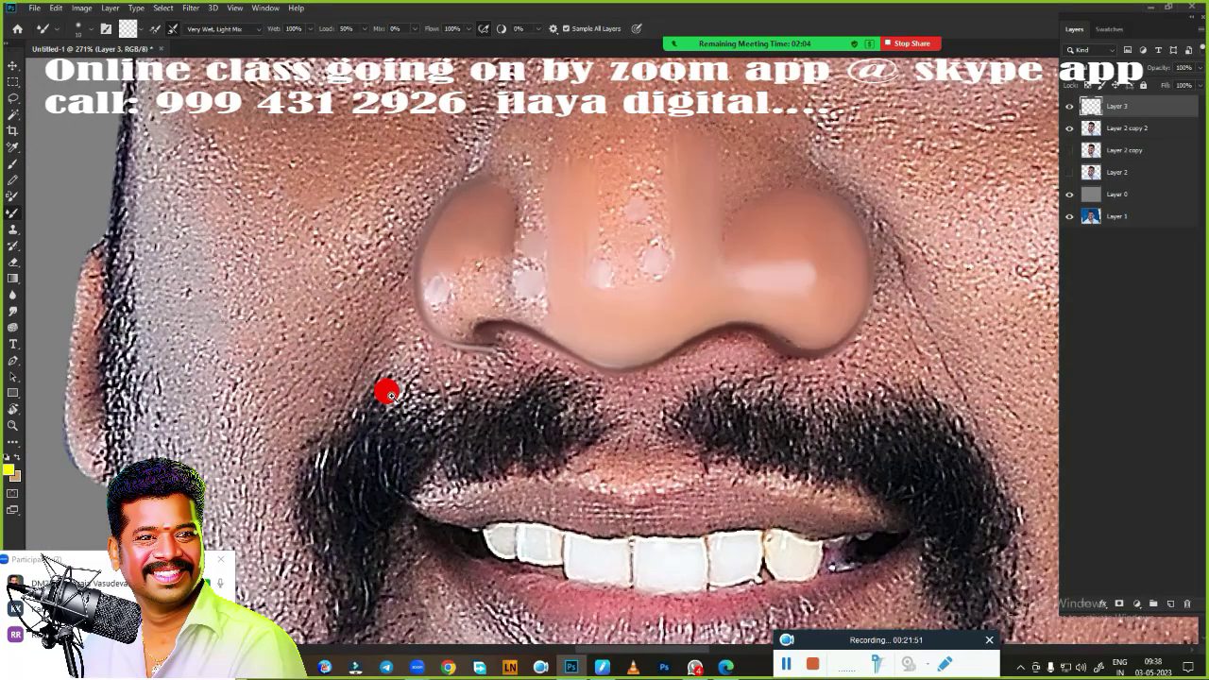
pyautogui.scroll(2, 386, 388)
pyautogui.scroll(3, 658, 350)
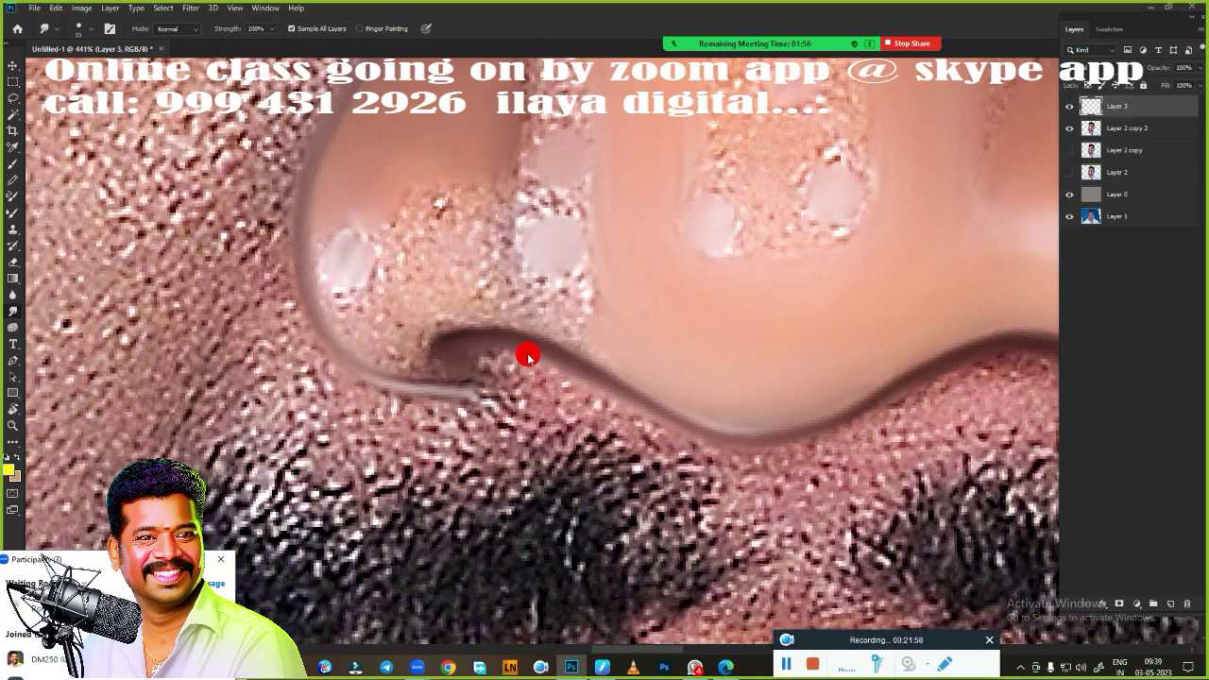
# - Smooth the nostril edges, the speckled left nostril and the white highlight on the upper nose
pyautogui.moveTo(499, 302)
pyautogui.mouseDown()
pyautogui.moveTo(580, 312)
pyautogui.moveTo(458, 307)
pyautogui.moveTo(429, 326)
pyautogui.moveTo(468, 395)
pyautogui.moveTo(475, 357)
pyautogui.moveTo(501, 349)
pyautogui.moveTo(618, 410)
pyautogui.moveTo(752, 433)
pyautogui.mouseUp()
pyautogui.moveTo(400, 367)
pyautogui.mouseDown()
pyautogui.moveTo(353, 286)
pyautogui.moveTo(379, 304)
pyautogui.moveTo(448, 276)
pyautogui.moveTo(337, 258)
pyautogui.moveTo(329, 243)
pyautogui.moveTo(332, 302)
pyautogui.moveTo(437, 162)
pyautogui.moveTo(387, 189)
pyautogui.moveTo(438, 256)
pyautogui.moveTo(312, 201)
pyautogui.mouseUp()
pyautogui.moveTo(400, 269)
pyautogui.mouseDown()
pyautogui.moveTo(327, 291)
pyautogui.moveTo(464, 256)
pyautogui.moveTo(459, 218)
pyautogui.moveTo(422, 154)
pyautogui.mouseUp()
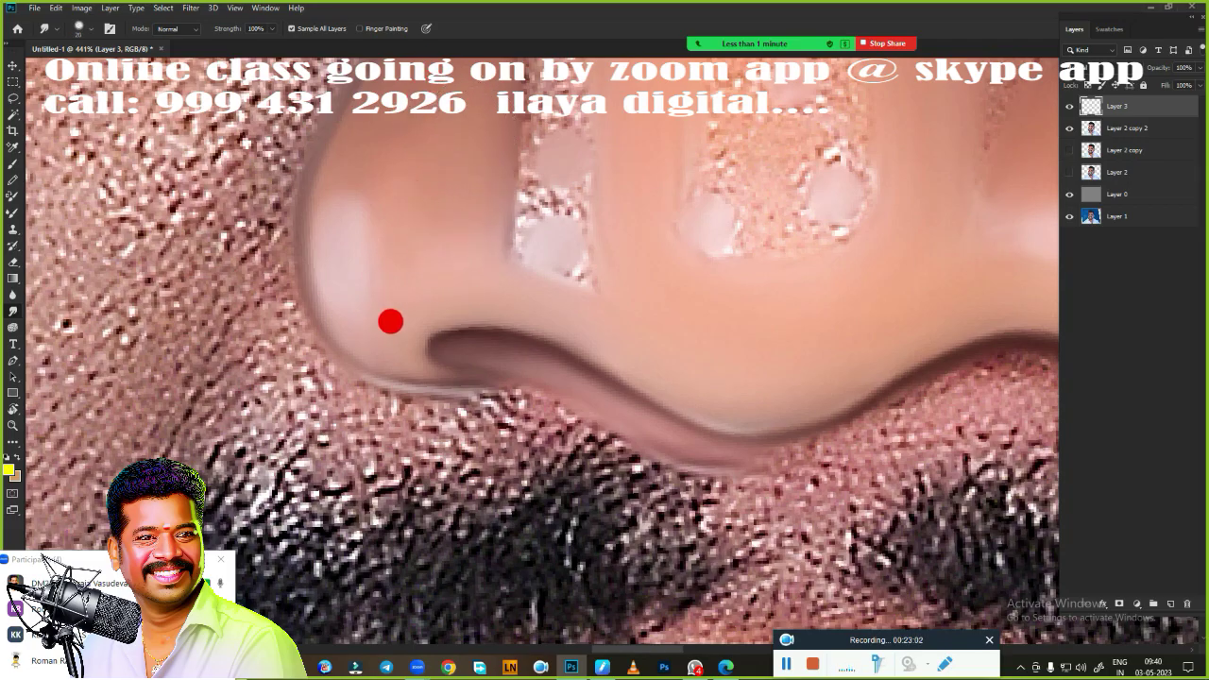
pyautogui.scroll(-3, 440, 393)
pyautogui.scroll(2, 699, 371)
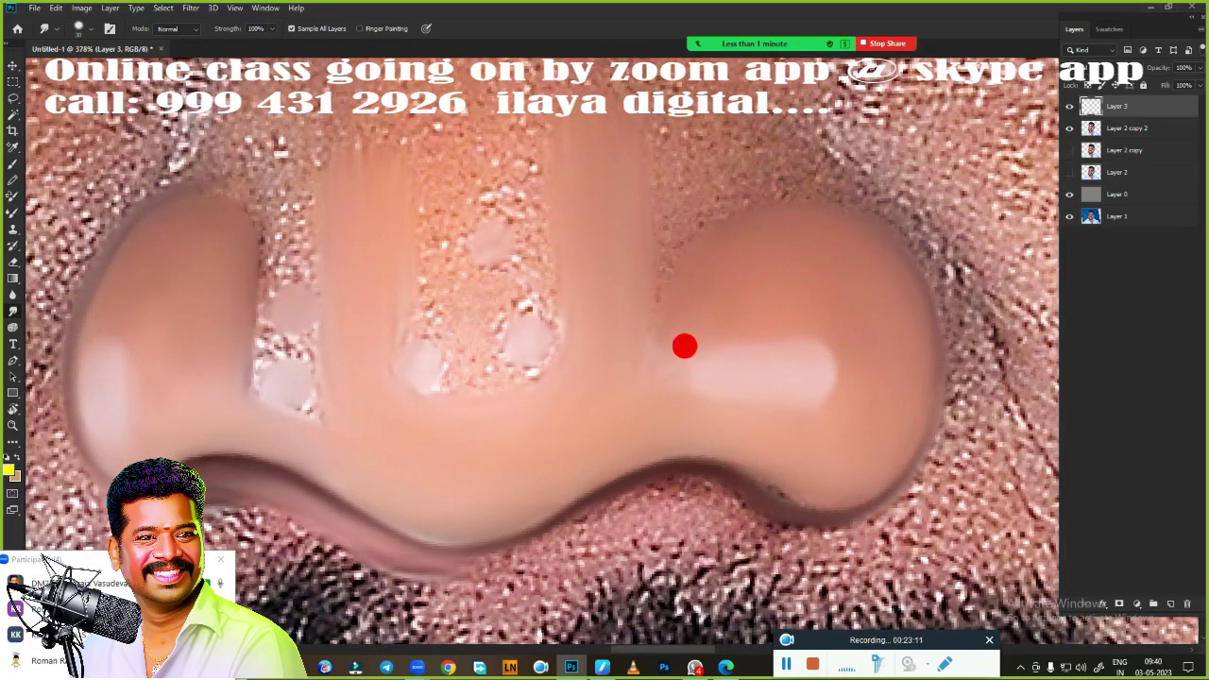
pyautogui.scroll(-5, 546, 360)
pyautogui.scroll(-3, 726, 348)
pyautogui.scroll(3, 610, 262)
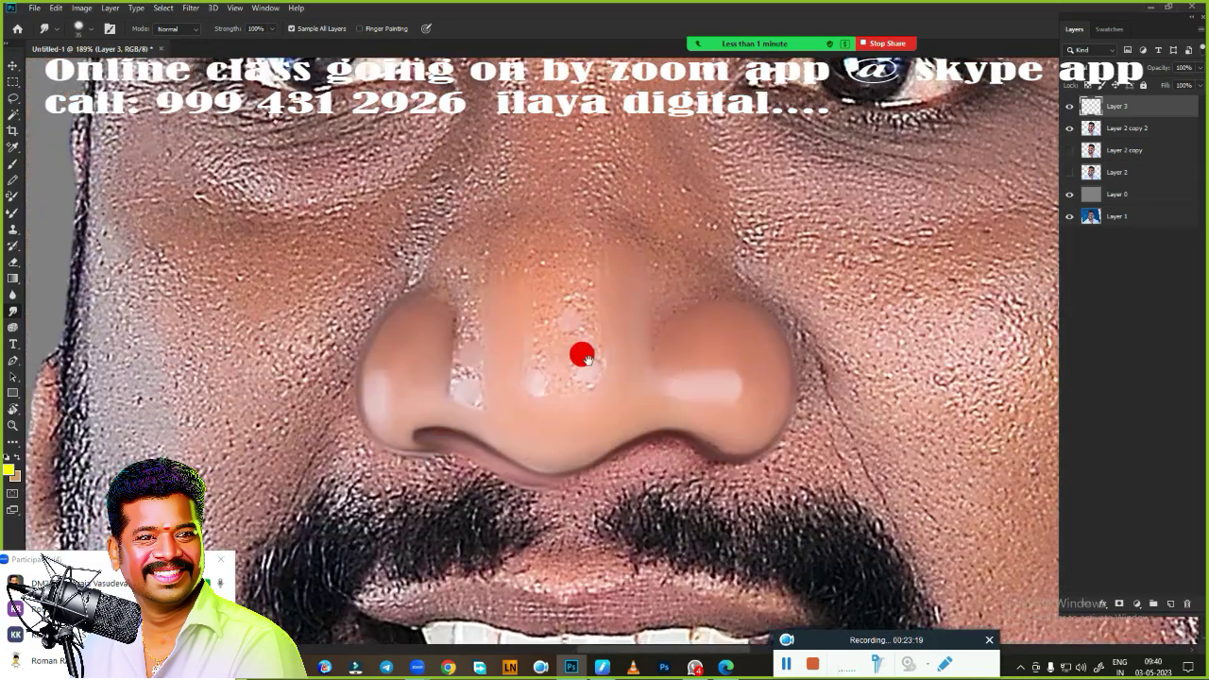
pyautogui.scroll(2, 580, 351)
pyautogui.scroll(-2, 587, 431)
pyautogui.scroll(1, 598, 224)
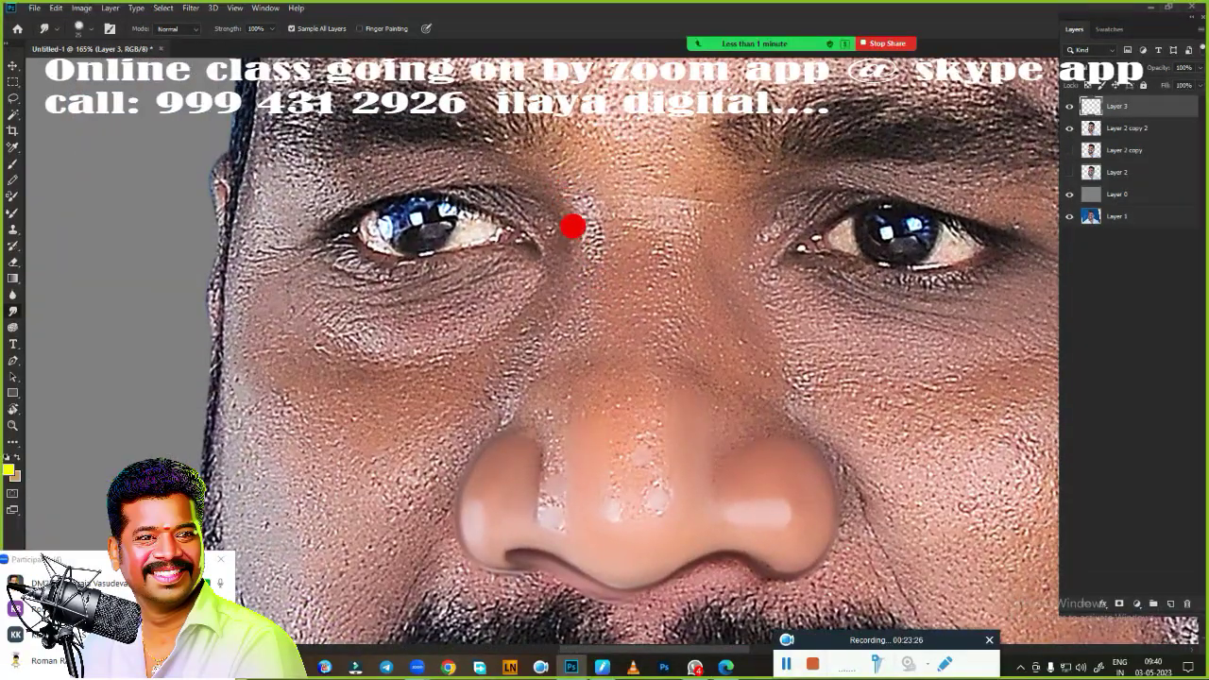
# - Blend the nose bridge, tip spots, tip blemish and crease pores into smooth skin
pyautogui.moveTo(591, 260); pyautogui.dragTo(606, 256)
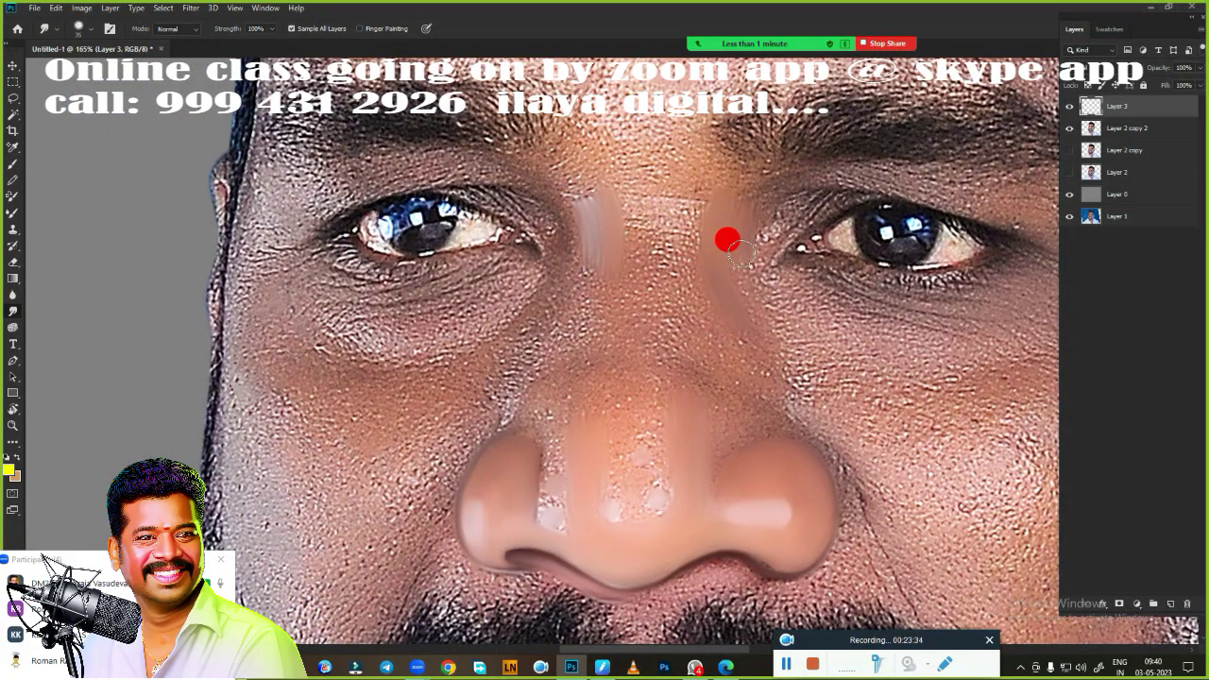
pyautogui.moveTo(688, 216)
pyautogui.mouseDown()
pyautogui.moveTo(572, 176)
pyautogui.moveTo(728, 188)
pyautogui.moveTo(648, 149)
pyautogui.moveTo(661, 180)
pyautogui.mouseUp()
pyautogui.moveTo(571, 302)
pyautogui.mouseDown()
pyautogui.moveTo(594, 324)
pyautogui.moveTo(717, 328)
pyautogui.mouseUp()
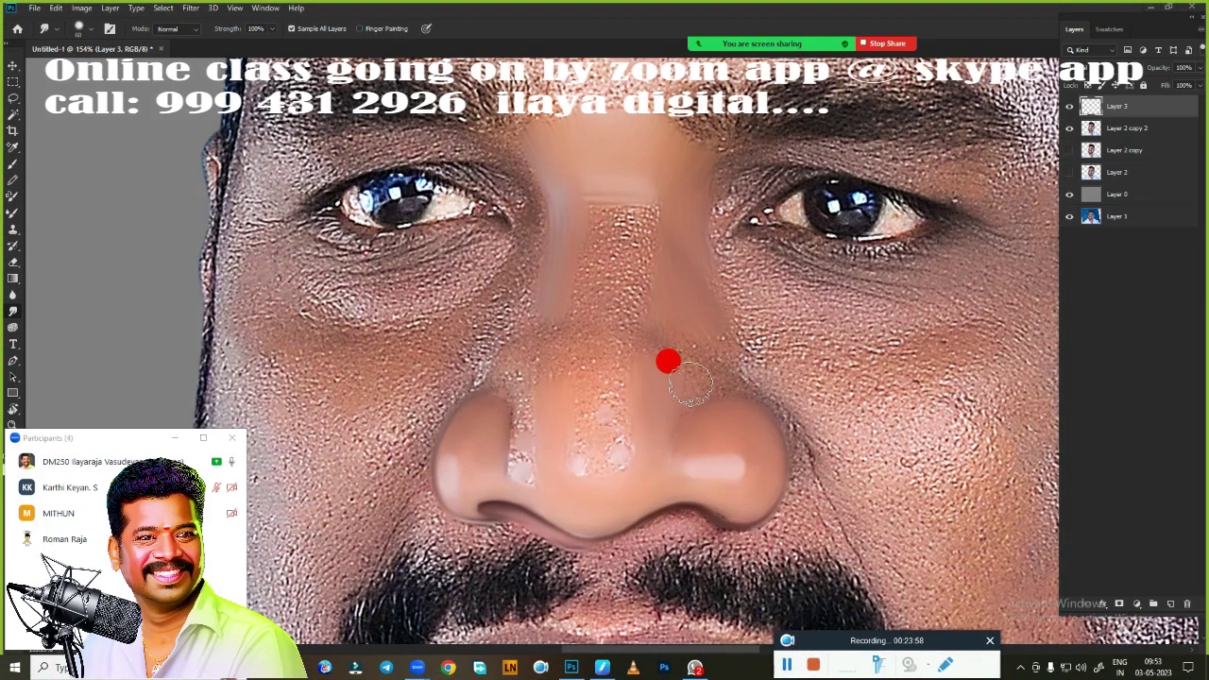
pyautogui.scroll(3, 689, 329)
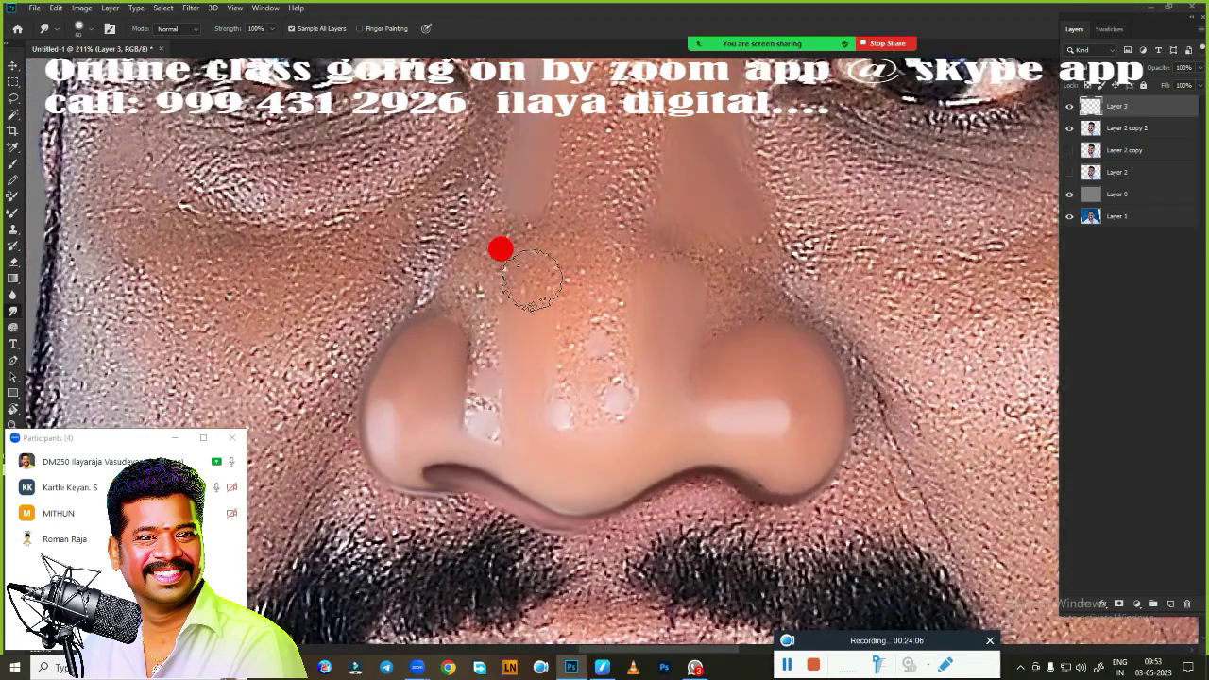
pyautogui.moveTo(532, 280)
pyautogui.mouseDown()
pyautogui.moveTo(586, 143)
pyautogui.moveTo(516, 241)
pyautogui.mouseUp()
pyautogui.moveTo(538, 385)
pyautogui.mouseDown()
pyautogui.moveTo(557, 237)
pyautogui.moveTo(591, 183)
pyautogui.moveTo(553, 369)
pyautogui.moveTo(560, 248)
pyautogui.mouseUp()
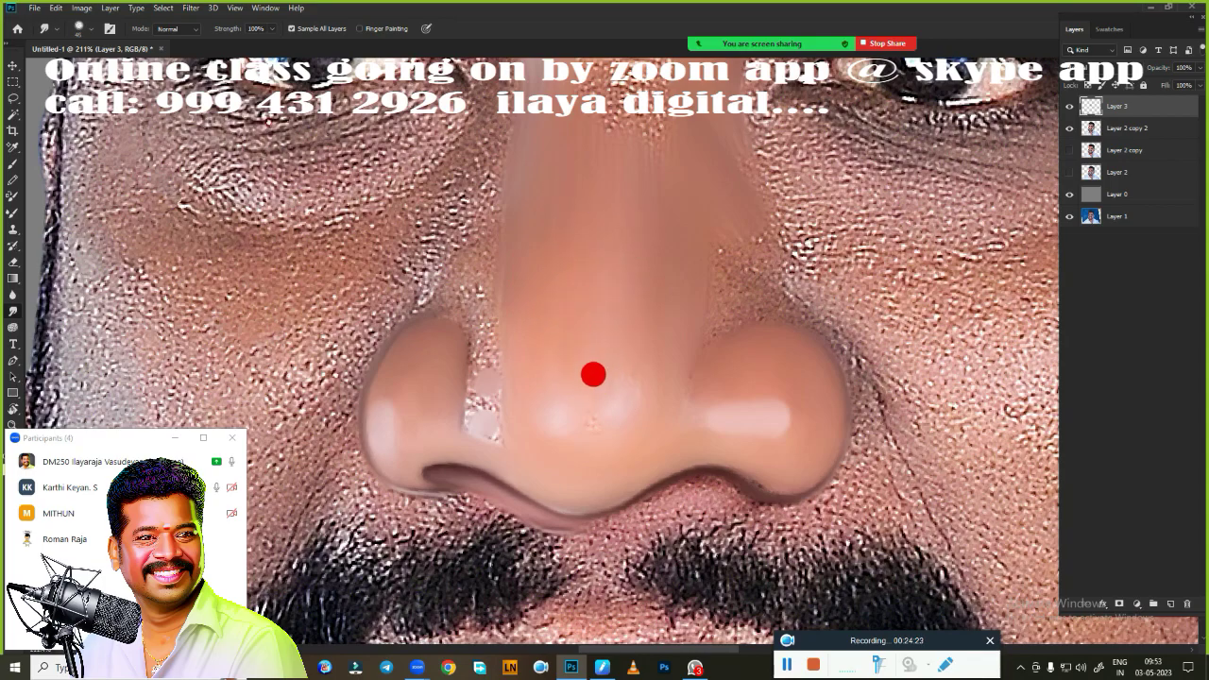
pyautogui.scroll(4, 670, 225)
pyautogui.moveTo(664, 220)
pyautogui.mouseDown()
pyautogui.moveTo(580, 262)
pyautogui.moveTo(538, 248)
pyautogui.moveTo(667, 221)
pyautogui.moveTo(658, 378)
pyautogui.mouseUp()
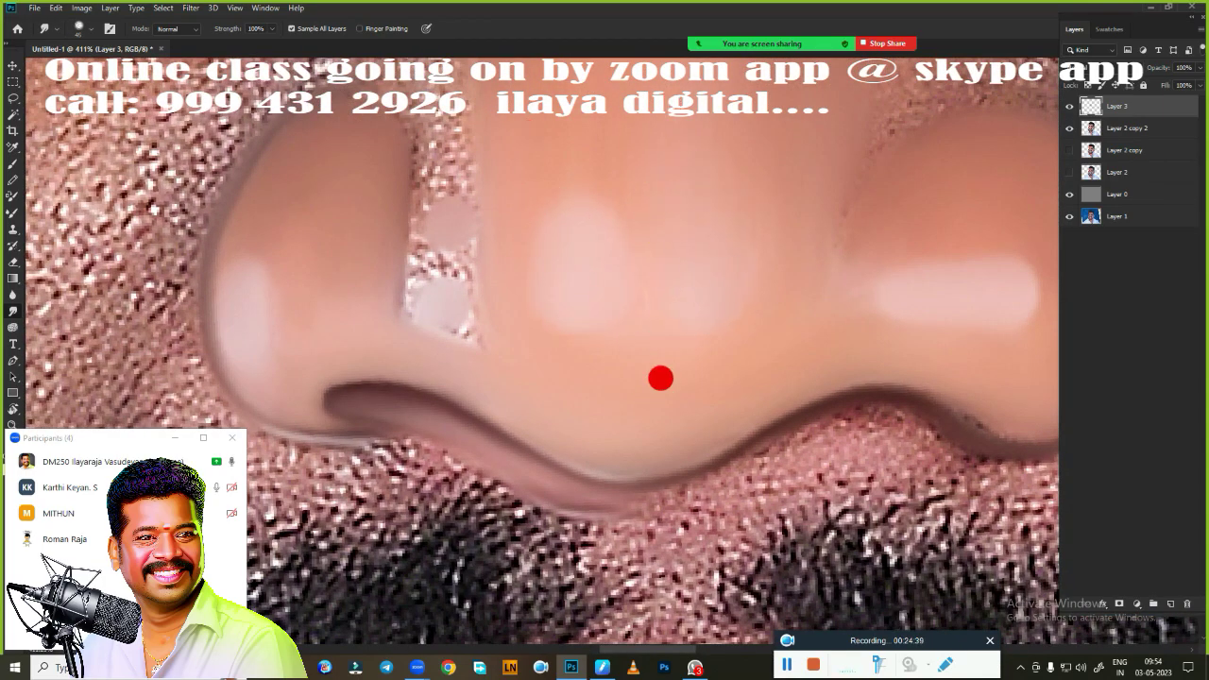
pyautogui.moveTo(380, 150)
pyautogui.mouseDown()
pyautogui.moveTo(396, 302)
pyautogui.moveTo(453, 187)
pyautogui.moveTo(441, 293)
pyautogui.mouseUp()
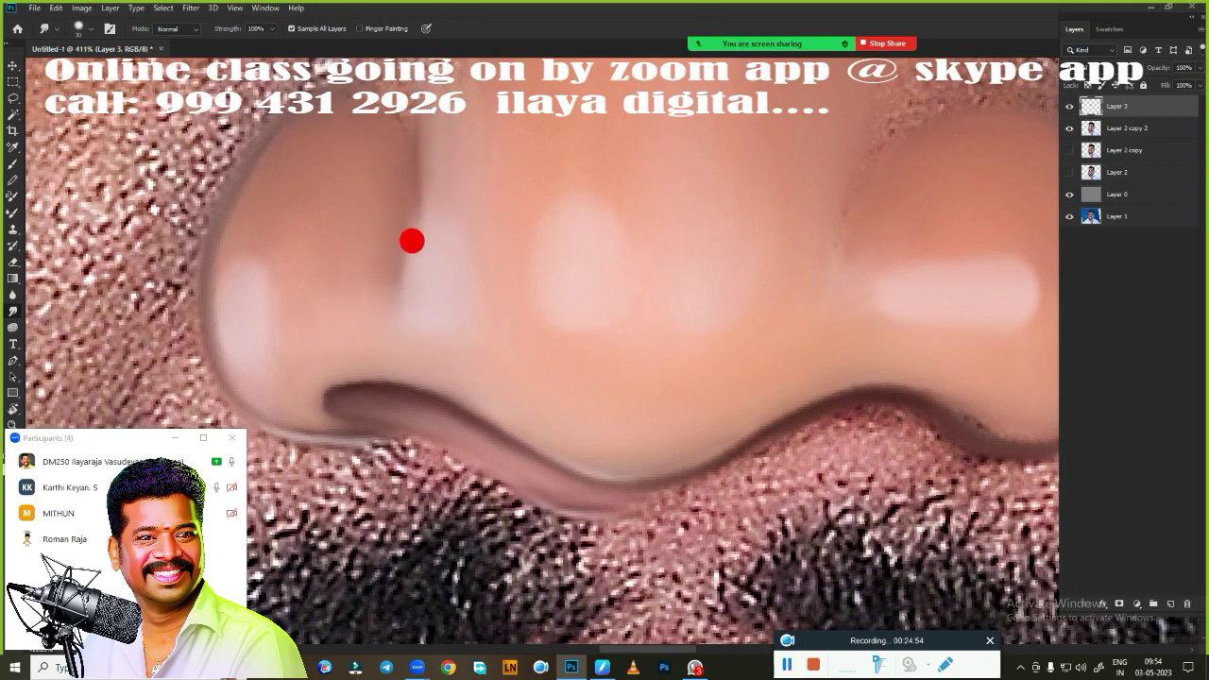
pyautogui.scroll(-5, 648, 378)
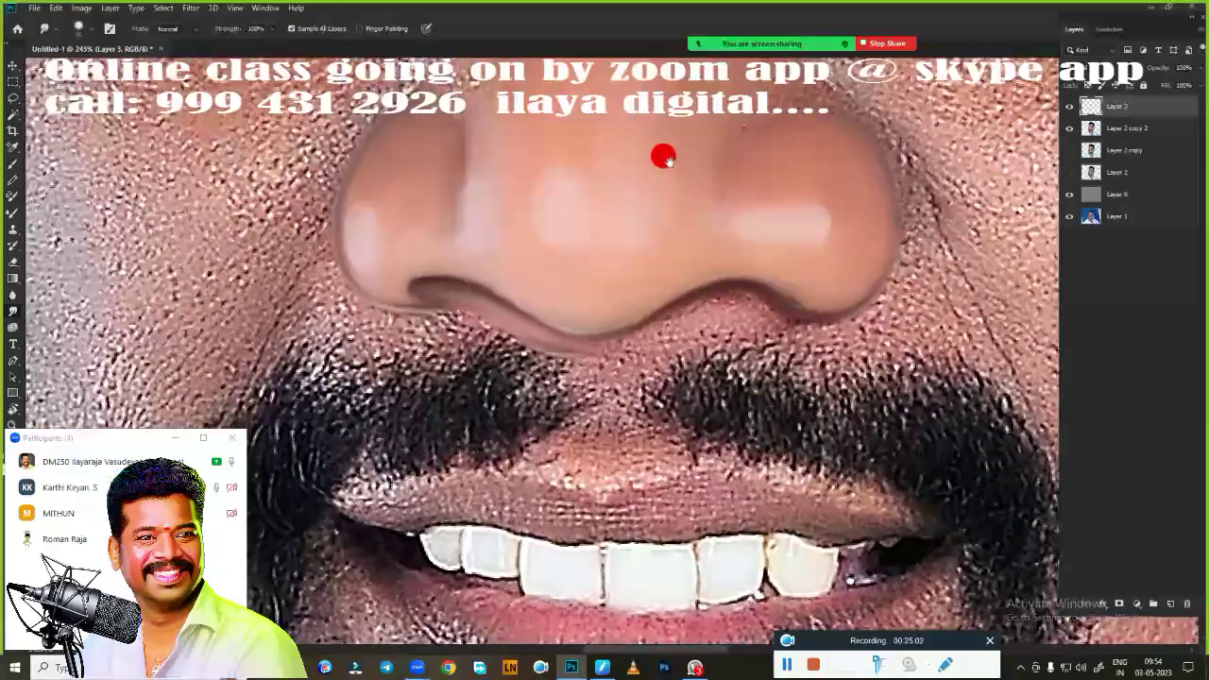
# - Turn a Pen path into a selection and smooth the skin between nose, cheek and moustache
pyautogui.scroll(2, 629, 280)
pyautogui.press('p')
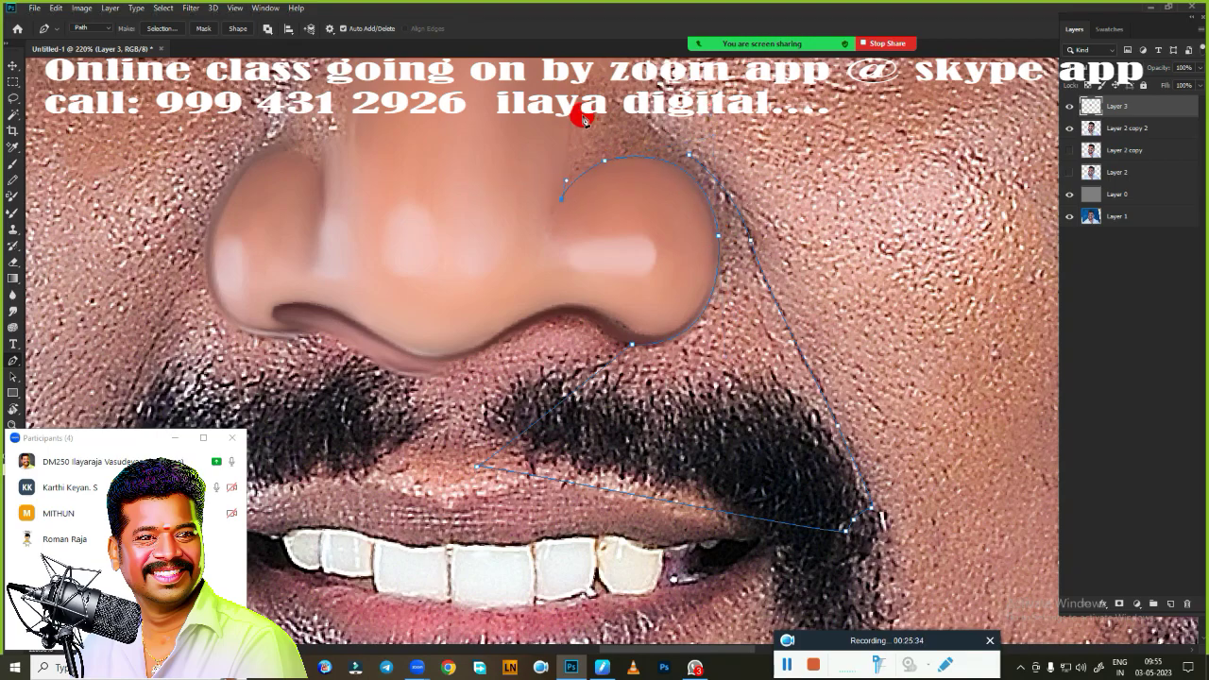
pyautogui.write('2')
pyautogui.press('Return')
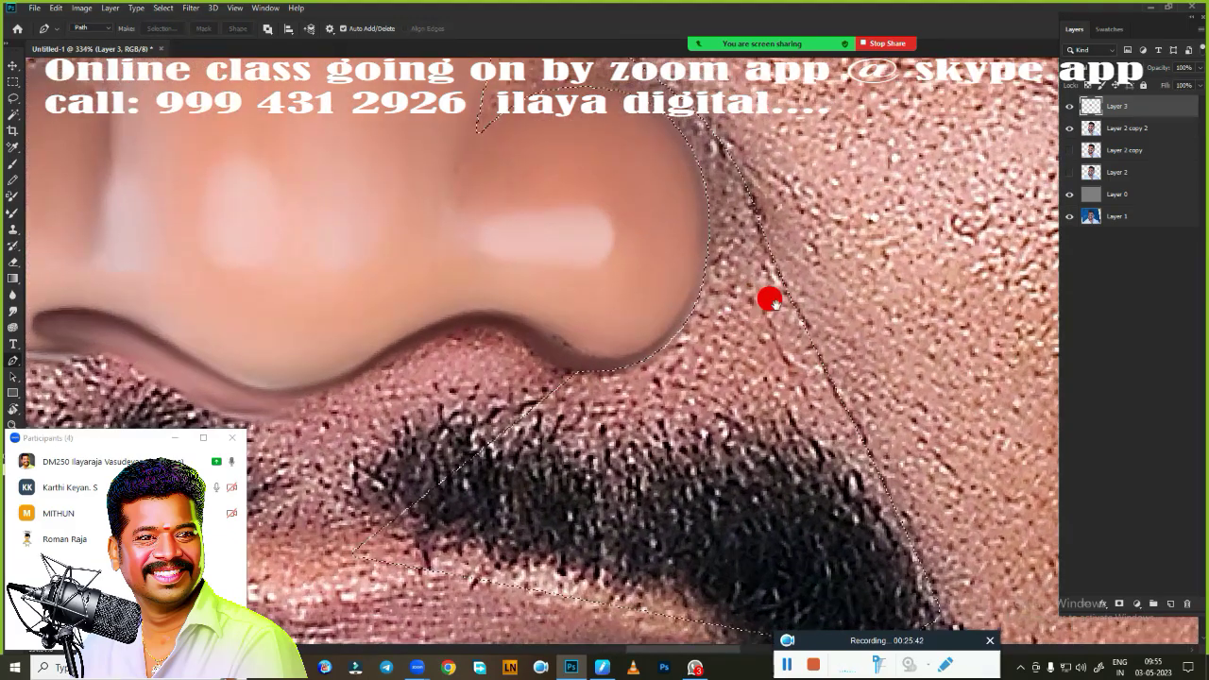
pyautogui.scroll(2, 769, 296)
pyautogui.moveTo(714, 359)
pyautogui.mouseDown()
pyautogui.moveTo(680, 343)
pyautogui.moveTo(715, 305)
pyautogui.moveTo(680, 191)
pyautogui.mouseUp()
pyautogui.moveTo(731, 350)
pyautogui.mouseDown()
pyautogui.moveTo(764, 424)
pyautogui.moveTo(579, 379)
pyautogui.mouseUp()
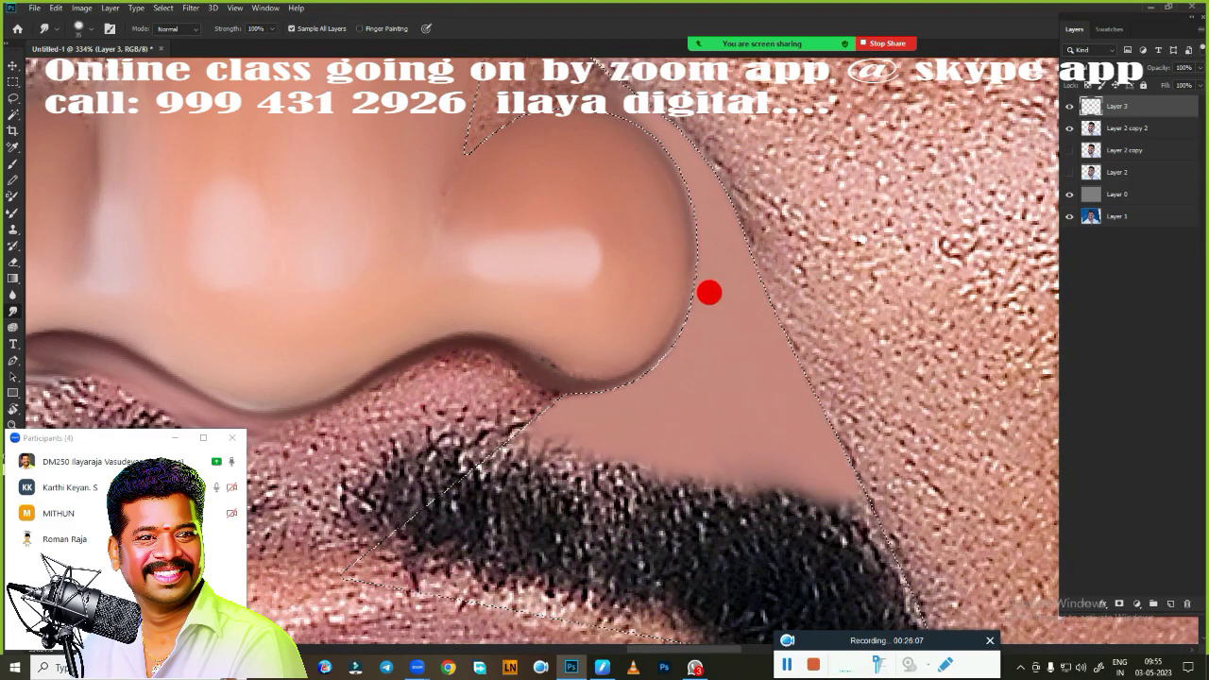
# - Smudge the textured skin beside the nostril and blend the selection edge into the cheek
pyautogui.scroll(3, 707, 289)
pyautogui.moveTo(601, 252)
pyautogui.mouseDown()
pyautogui.moveTo(670, 281)
pyautogui.moveTo(573, 294)
pyautogui.moveTo(574, 227)
pyautogui.moveTo(535, 332)
pyautogui.mouseUp()
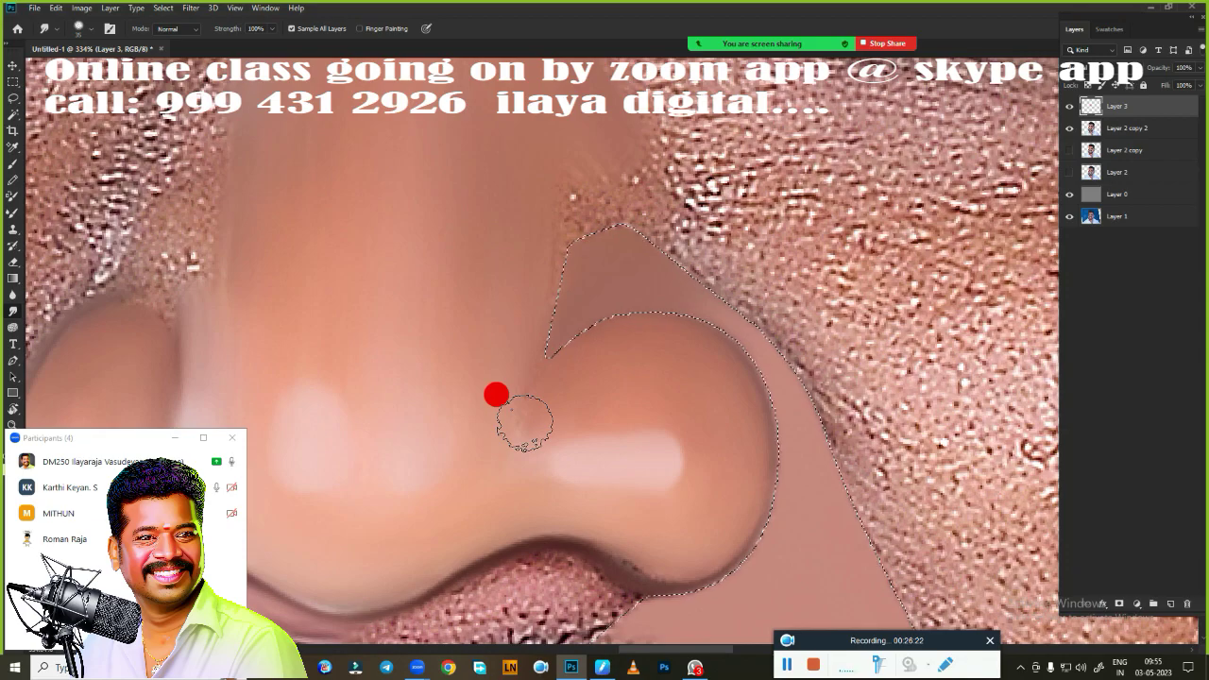
pyautogui.scroll(-3, 636, 296)
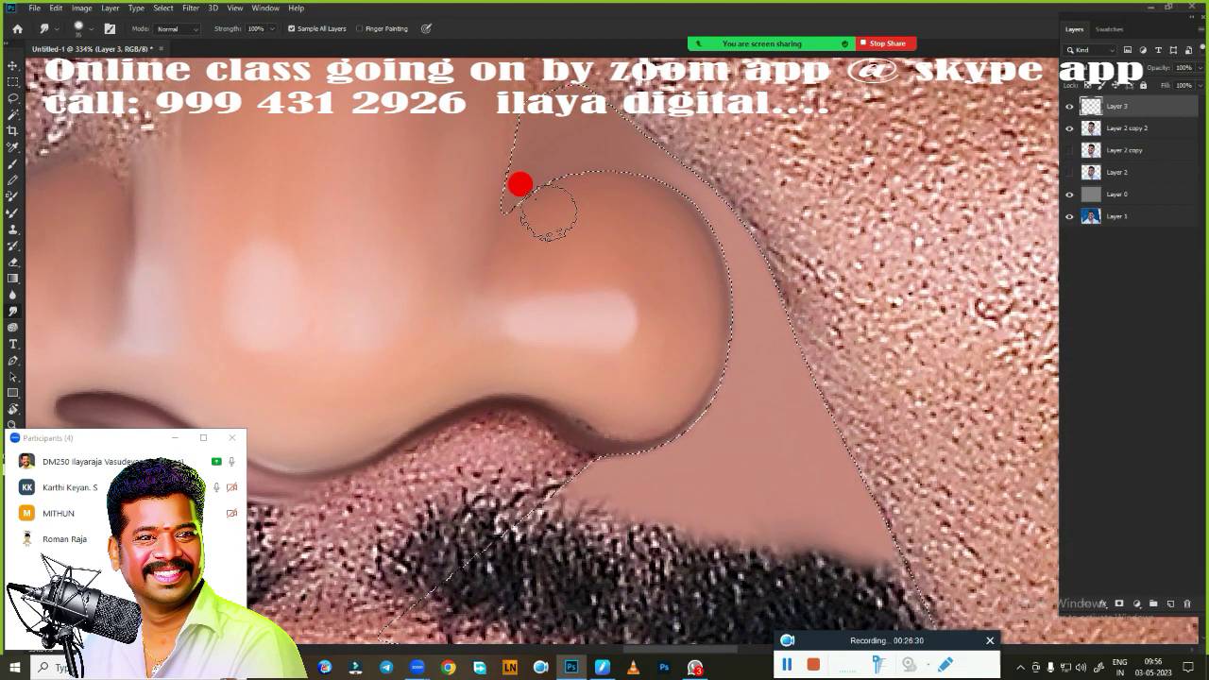
pyautogui.moveTo(672, 212)
pyautogui.mouseDown()
pyautogui.moveTo(535, 367)
pyautogui.moveTo(671, 375)
pyautogui.moveTo(561, 377)
pyautogui.moveTo(687, 353)
pyautogui.mouseUp()
pyautogui.scroll(-3, 636, 278)
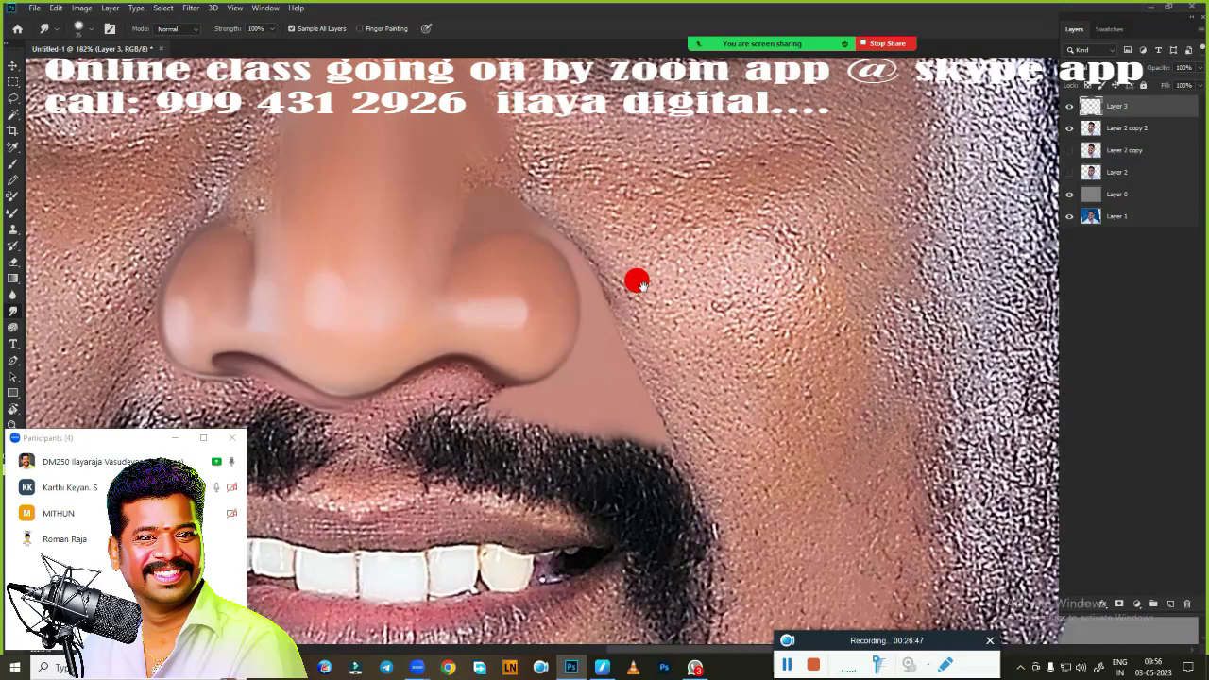
pyautogui.moveTo(521, 168)
pyautogui.mouseDown()
pyautogui.moveTo(639, 370)
pyautogui.moveTo(670, 346)
pyautogui.moveTo(691, 462)
pyautogui.moveTo(594, 332)
pyautogui.moveTo(658, 274)
pyautogui.moveTo(621, 369)
pyautogui.moveTo(569, 254)
pyautogui.mouseUp()
# - Deselect and erase part of the smudged patch beside the moustache at 59% opacity
pyautogui.hotkey('ctrl', 'd')
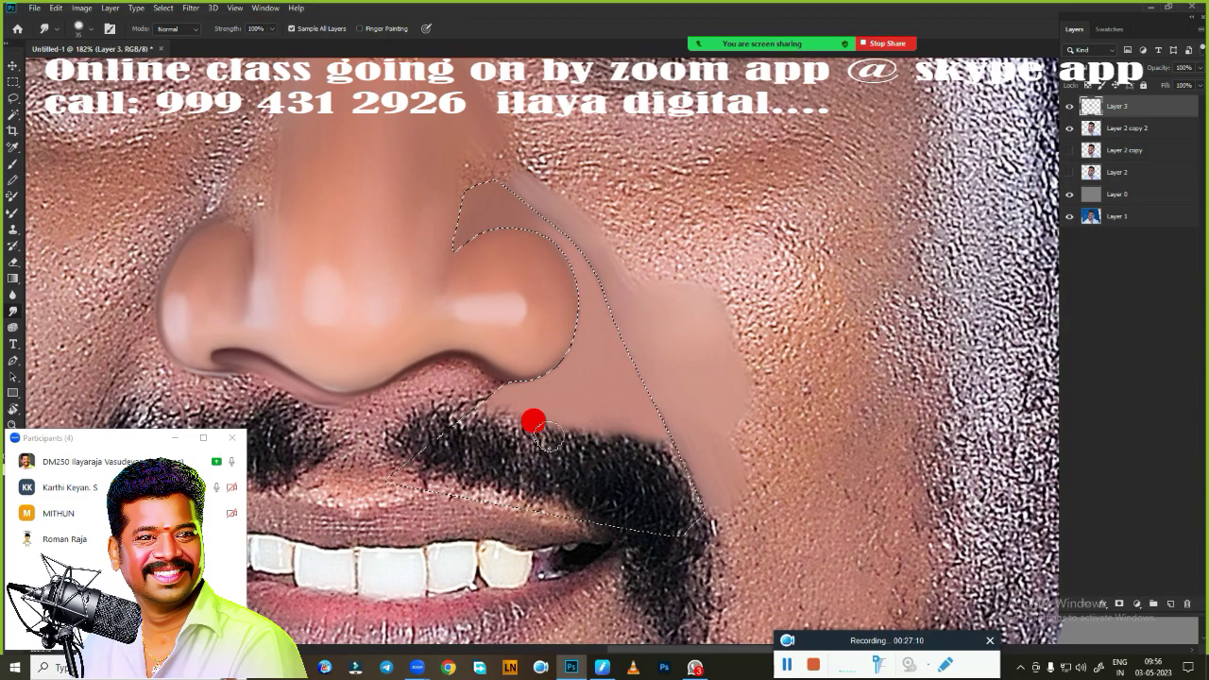
pyautogui.scroll(-5, 535, 419)
pyautogui.scroll(5, 709, 277)
pyautogui.press('e')
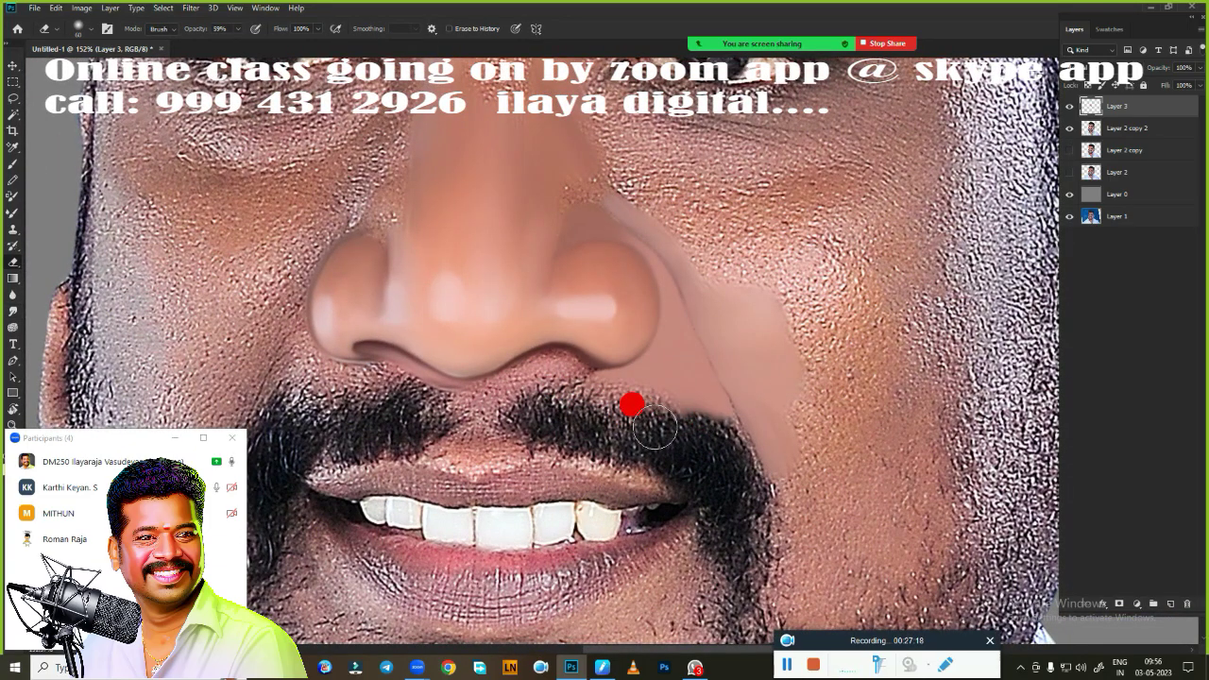
pyautogui.moveTo(655, 428); pyautogui.dragTo(661, 501)
# - Outline the cheek beside the left nostril with a Pen path and smudge inside it smooth
pyautogui.scroll(-5, 661, 501)
pyautogui.scroll(5, 564, 327)
pyautogui.scroll(-2, 586, 340)
pyautogui.press('p')
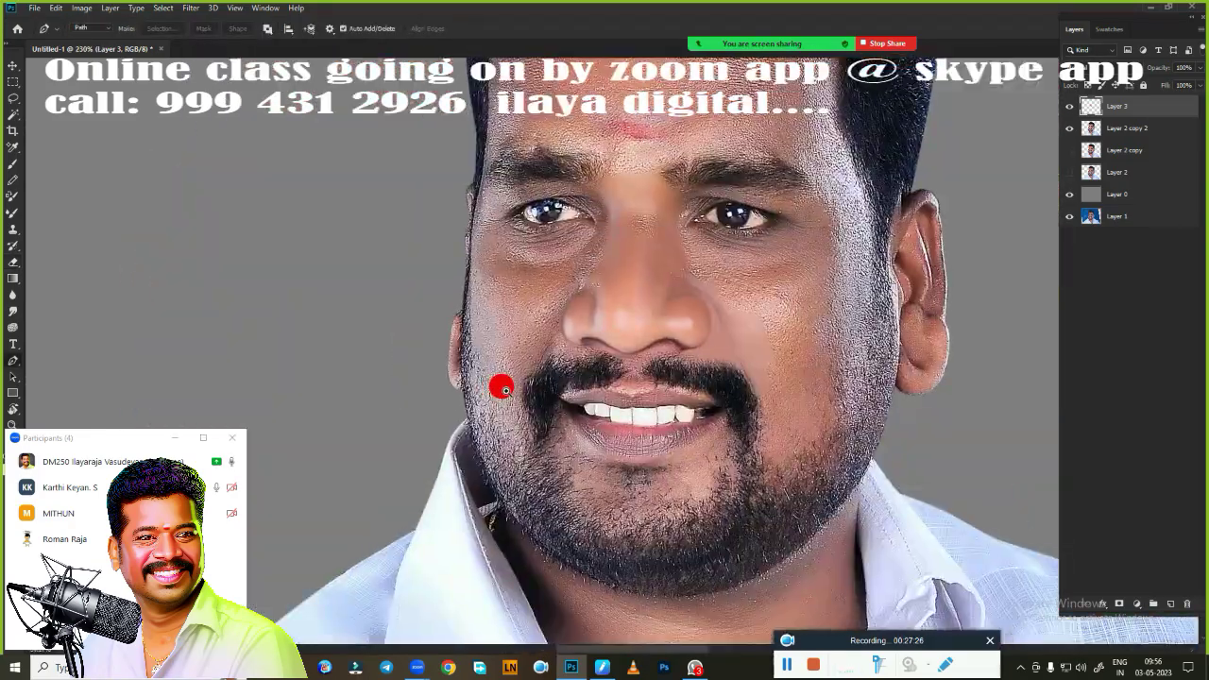
pyautogui.scroll(3, 559, 354)
pyautogui.scroll(3, 552, 397)
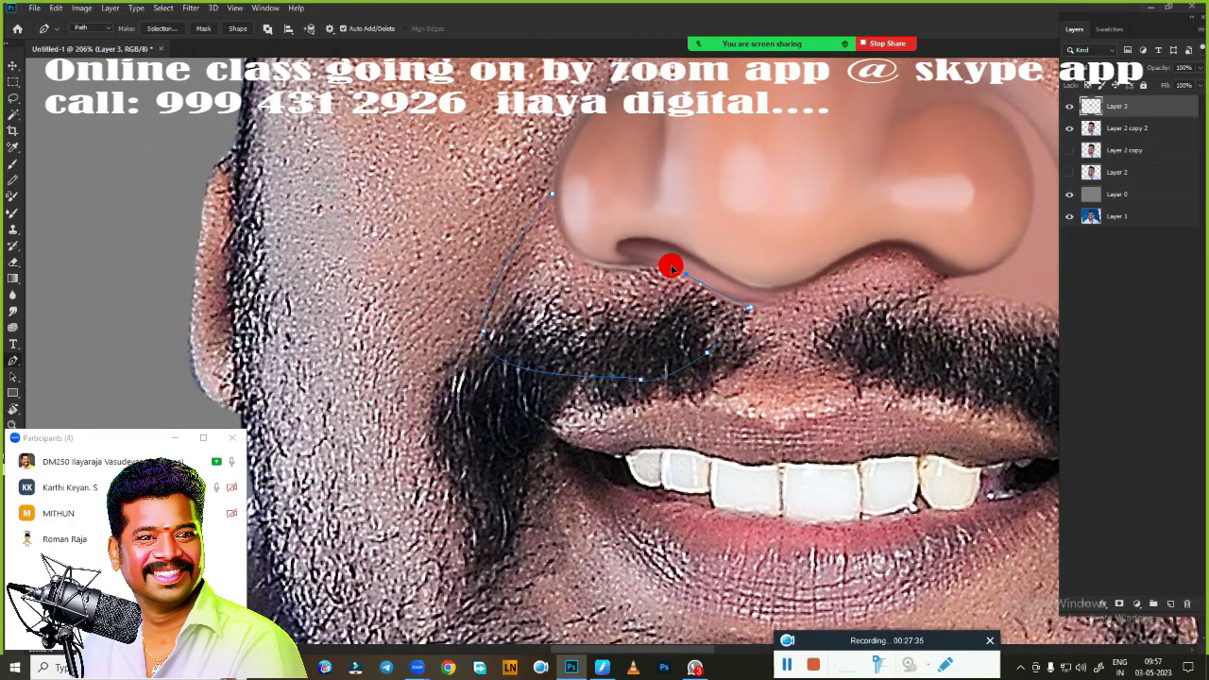
pyautogui.press('r')
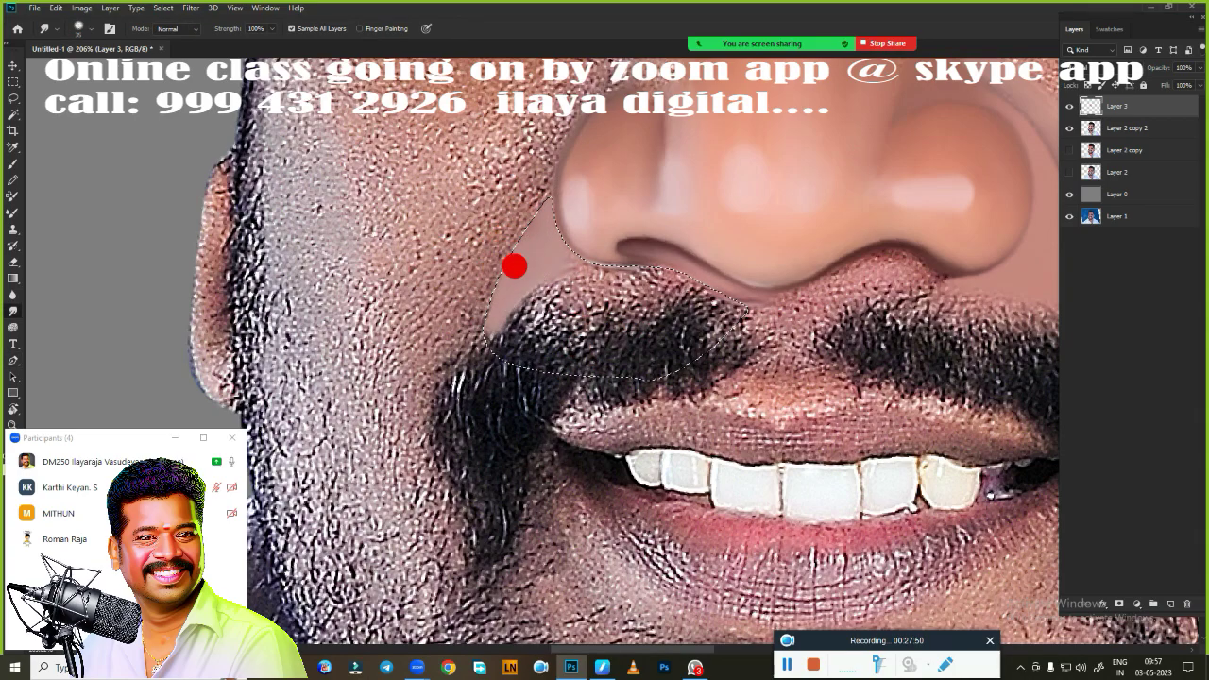
pyautogui.moveTo(514, 267); pyautogui.dragTo(537, 259)
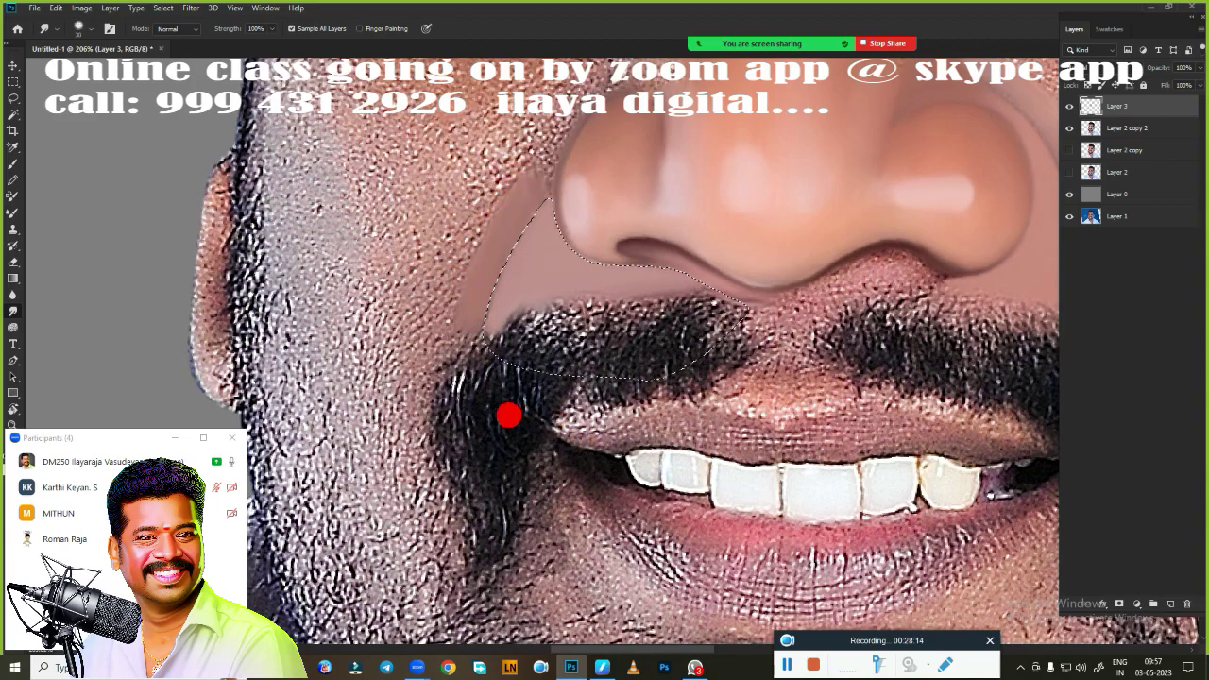
# - Touch up the smudged patch with the Eraser
pyautogui.press('e')
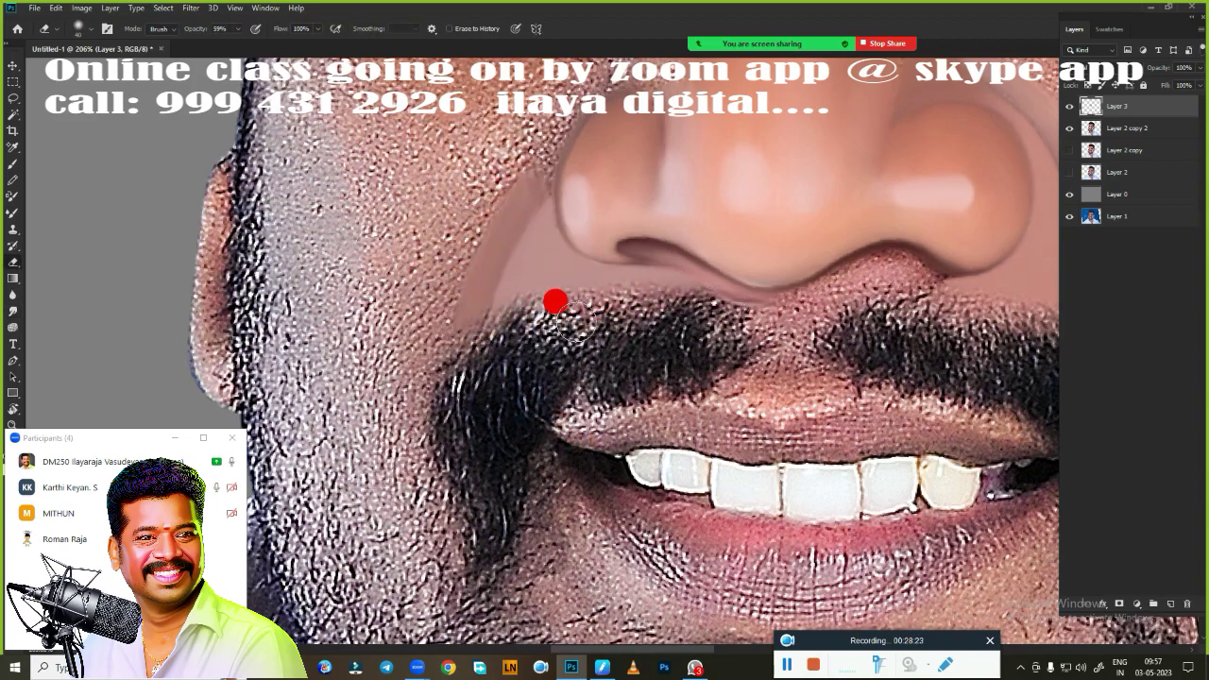
pyautogui.scroll(-2, 555, 302)
pyautogui.scroll(-2, 637, 389)
pyautogui.scroll(3, 492, 359)
pyautogui.scroll(-3, 697, 340)
# - Save the portrait as a layered PSD copy
pyautogui.press('r')
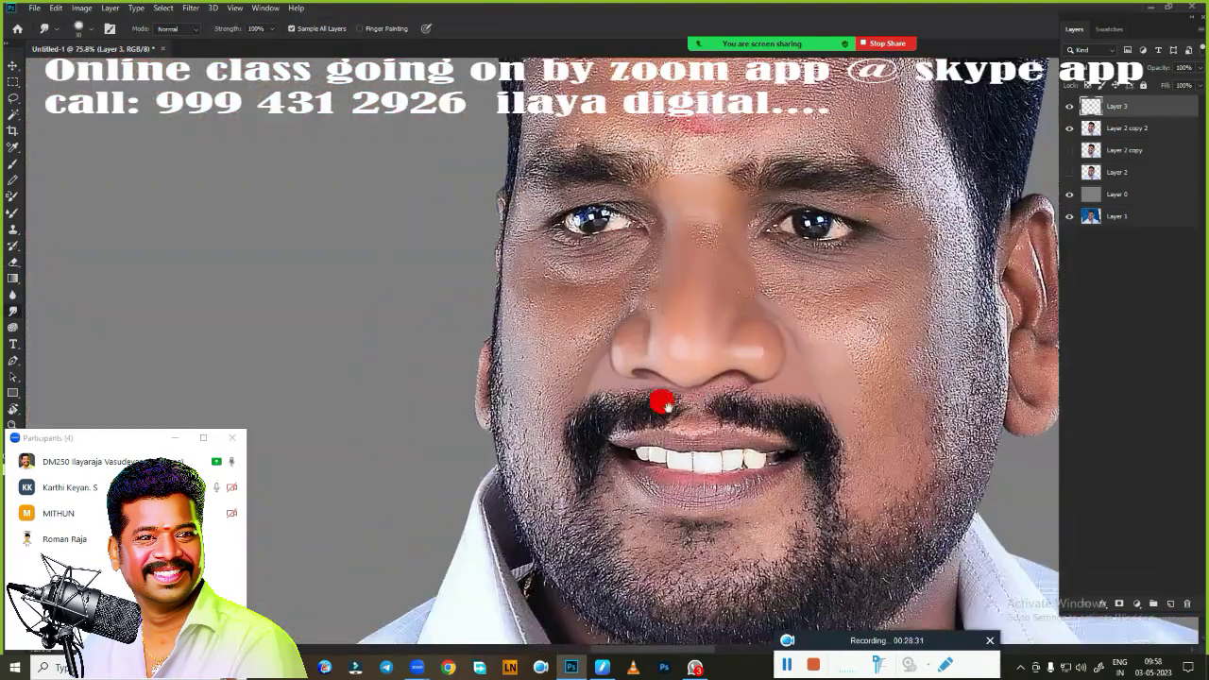
pyautogui.hotkey('ctrl', 'shift', 's')
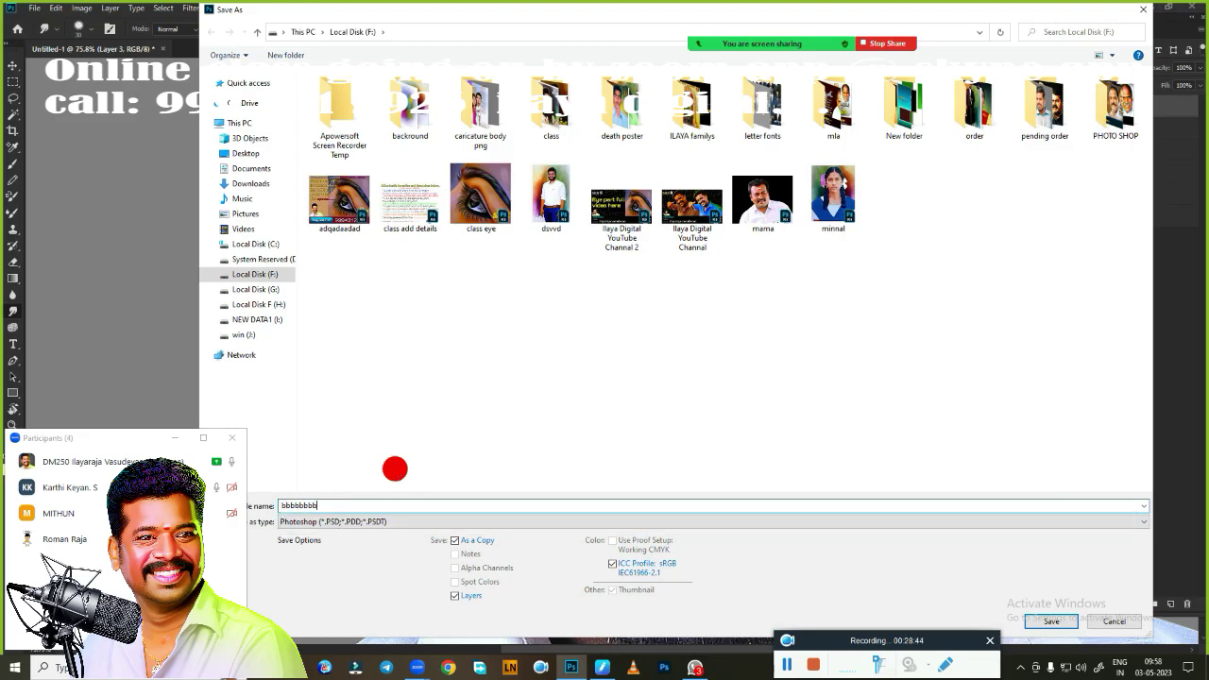
pyautogui.write('bbbbbbbb')
pyautogui.click(1114, 620)
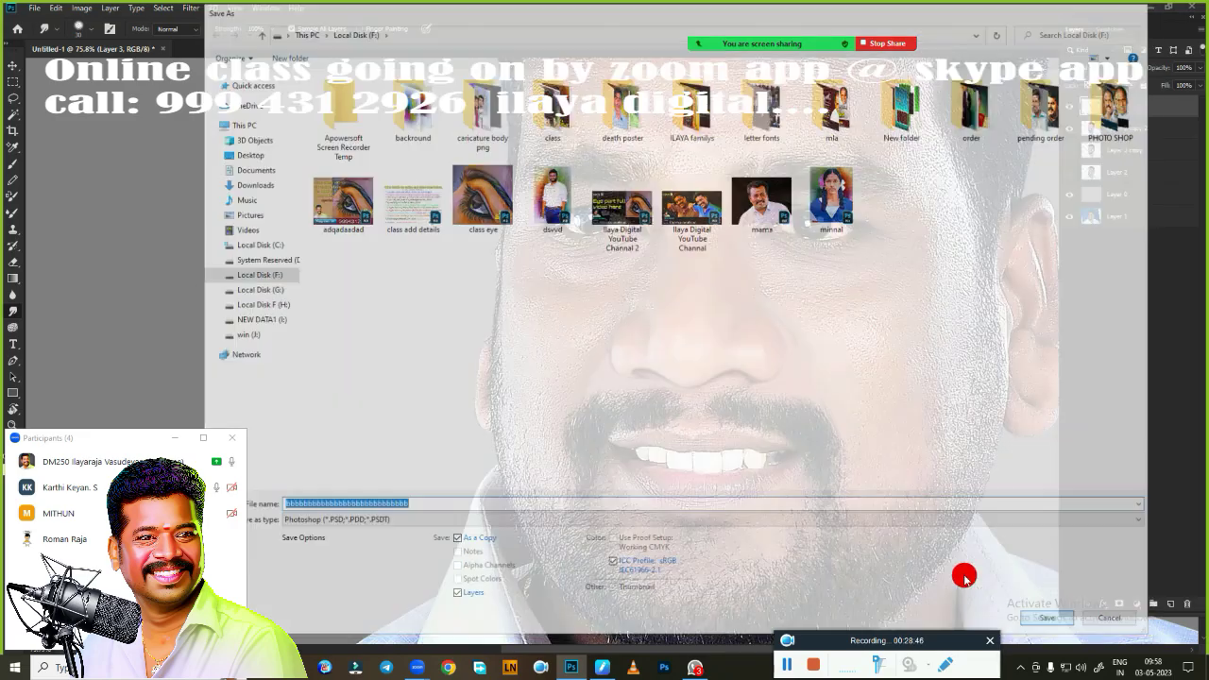
# - Close the untitled document without saving and reopen the saved PSD
pyautogui.click(163, 48)
pyautogui.press('n')
pyautogui.hotkey('ctrl', 'o')
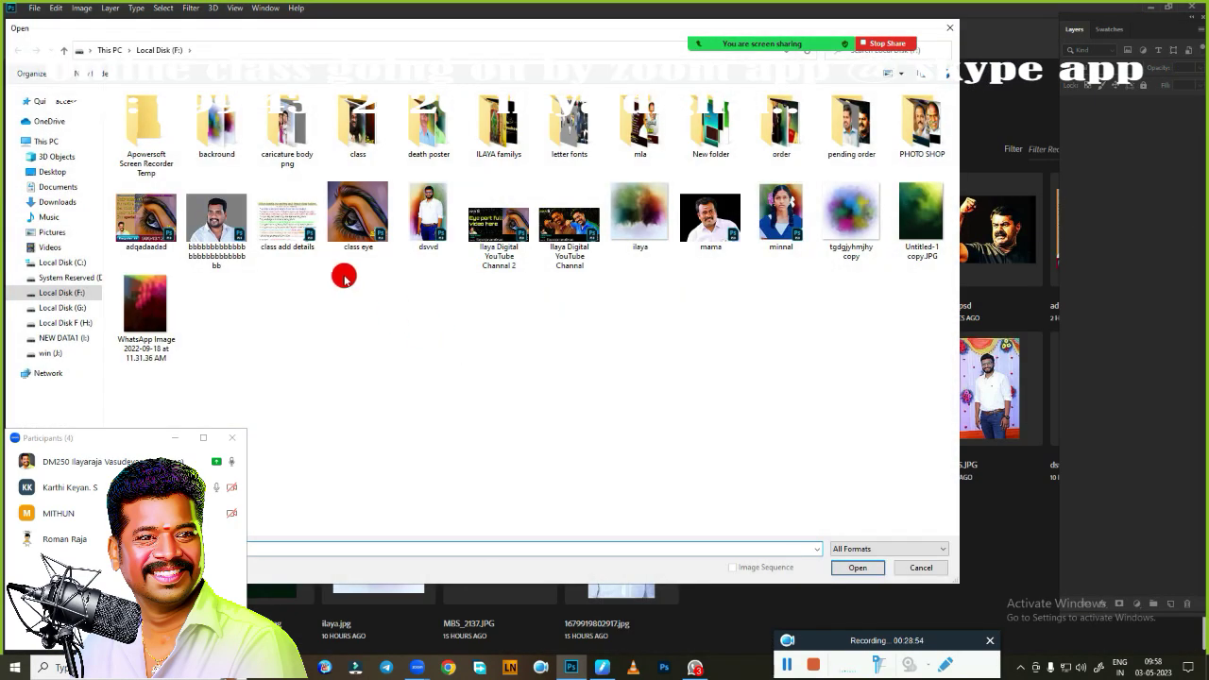
pyautogui.doubleClick(346, 273)
pyautogui.moveTo(143, 441); pyautogui.dragTo(130, 547)
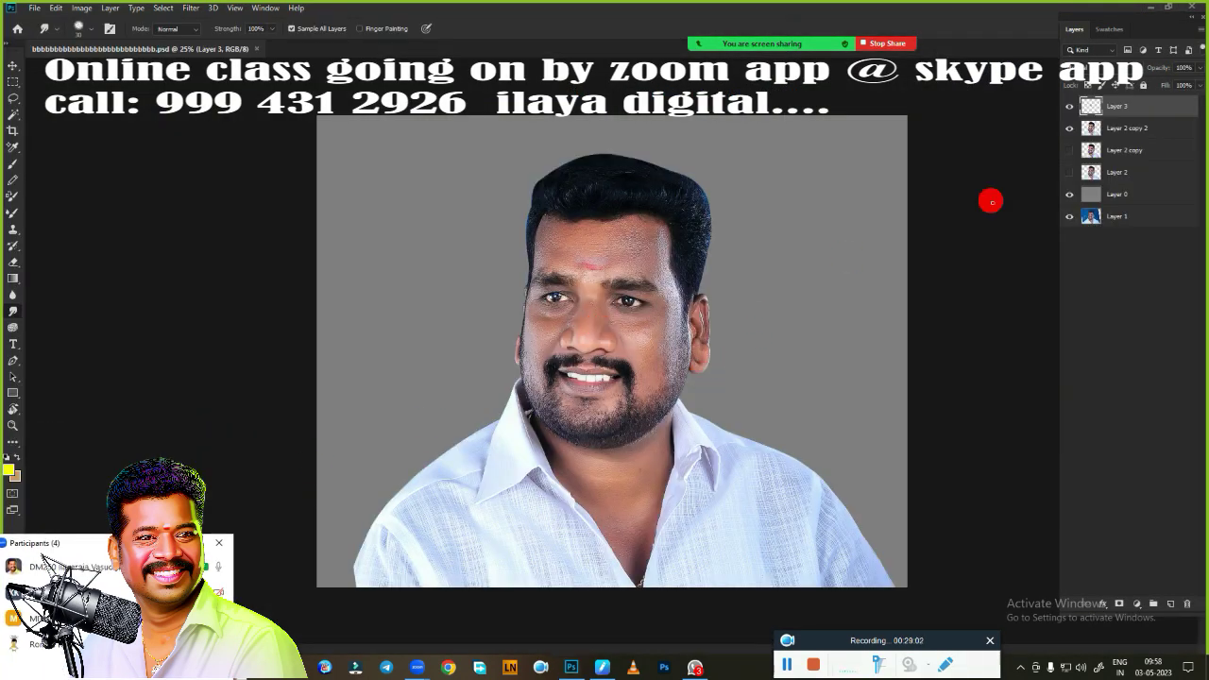
# - Smudge the moustache edge below the nose, the skin beside the nostril and the nose bridge
pyautogui.scroll(5, 629, 359)
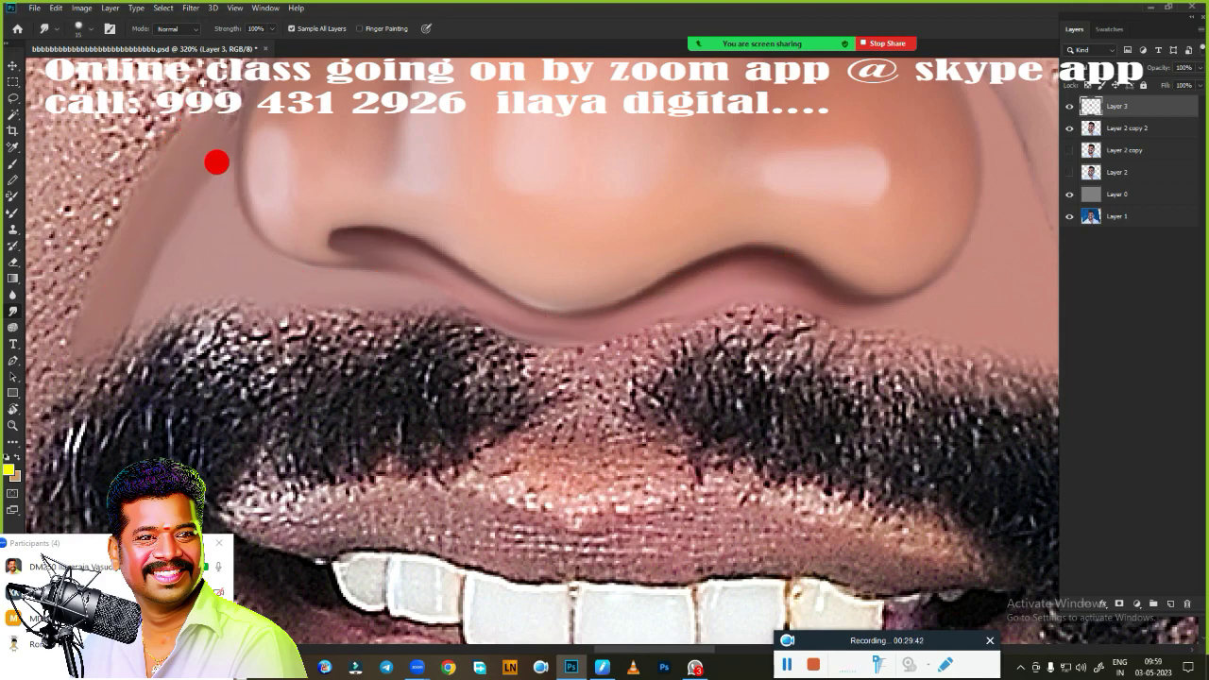
pyautogui.scroll(-2, 697, 386)
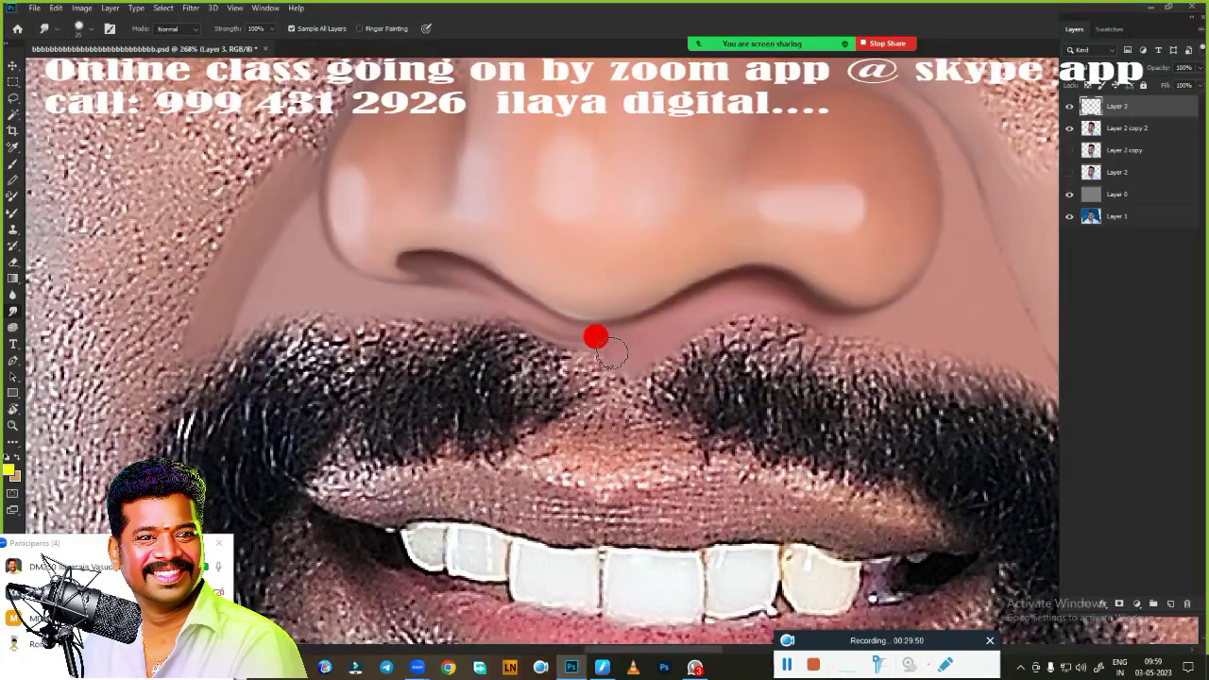
pyautogui.moveTo(595, 336); pyautogui.dragTo(572, 376)
pyautogui.scroll(-4, 732, 292)
pyautogui.scroll(3, 553, 372)
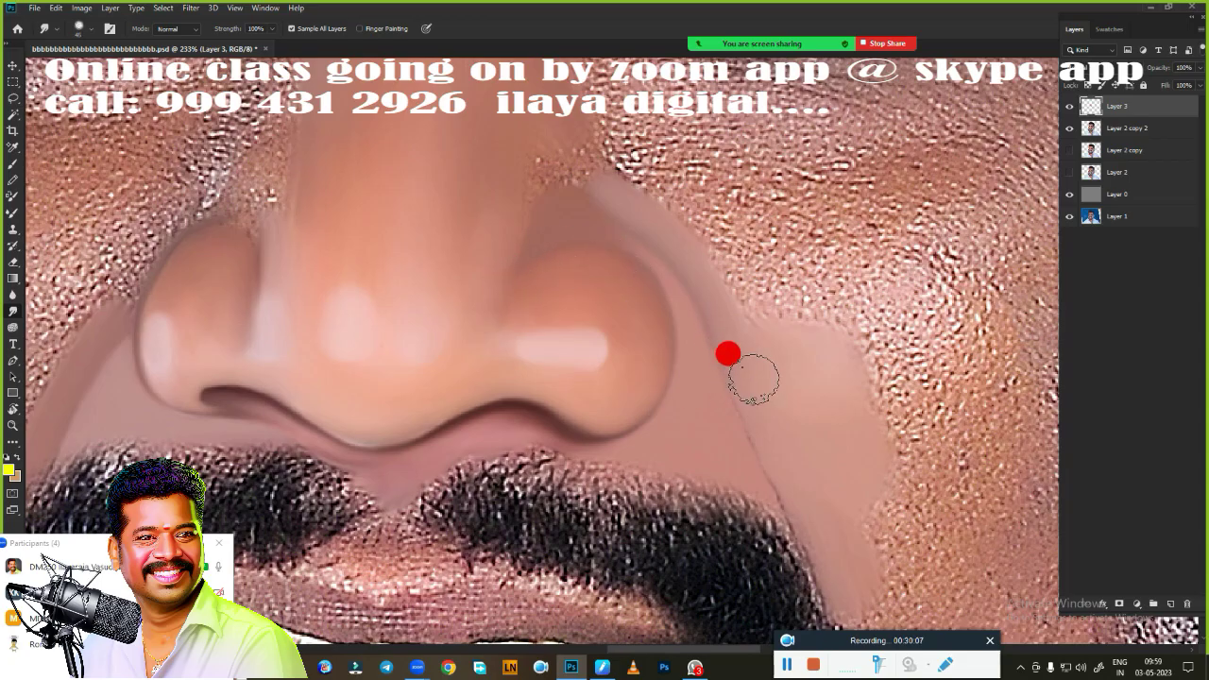
pyautogui.moveTo(754, 379); pyautogui.dragTo(783, 463)
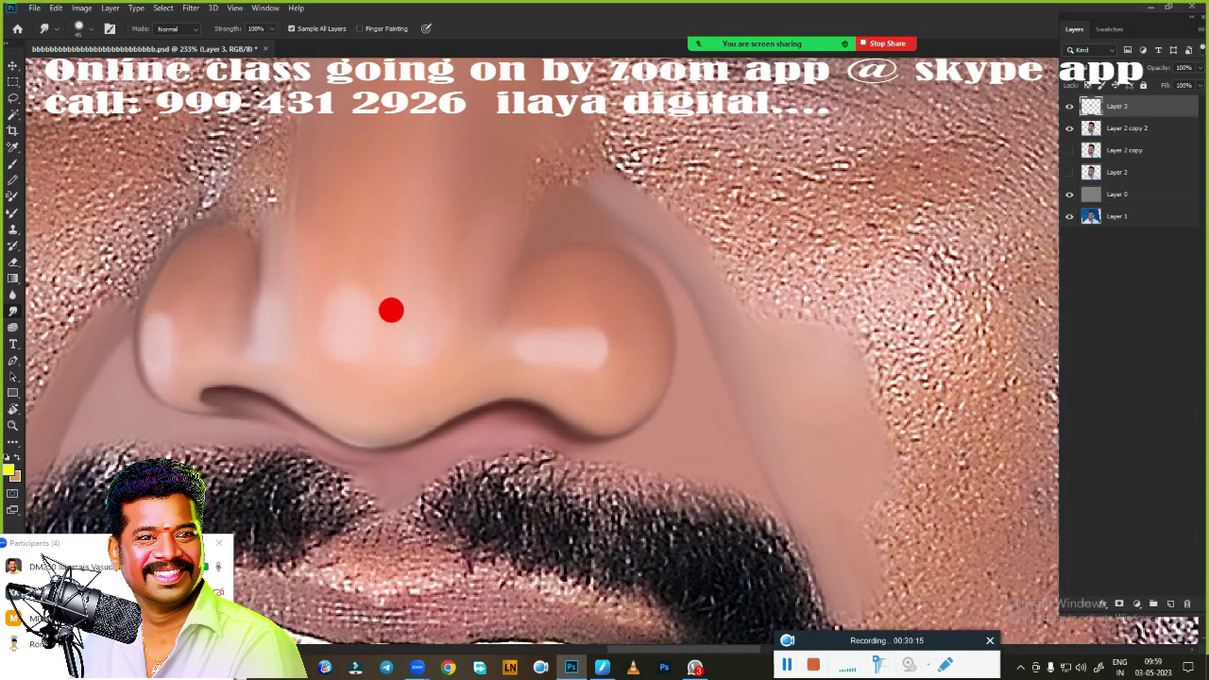
pyautogui.scroll(-3, 764, 299)
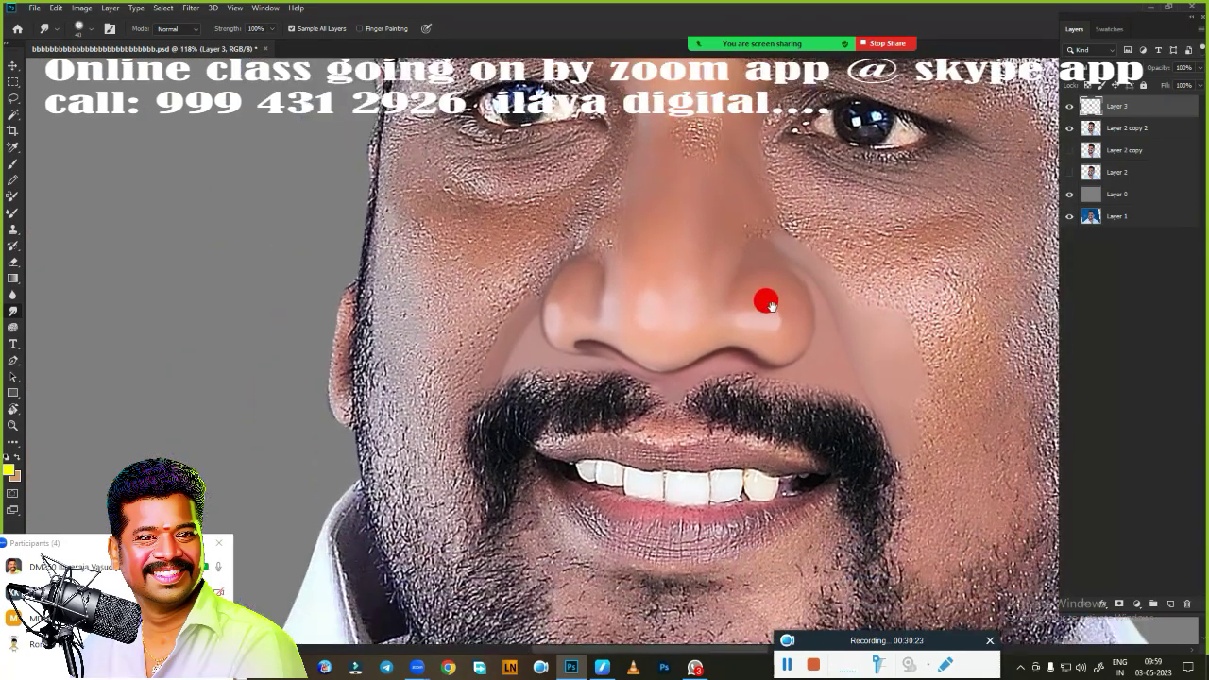
pyautogui.scroll(2, 769, 334)
pyautogui.scroll(1, 674, 313)
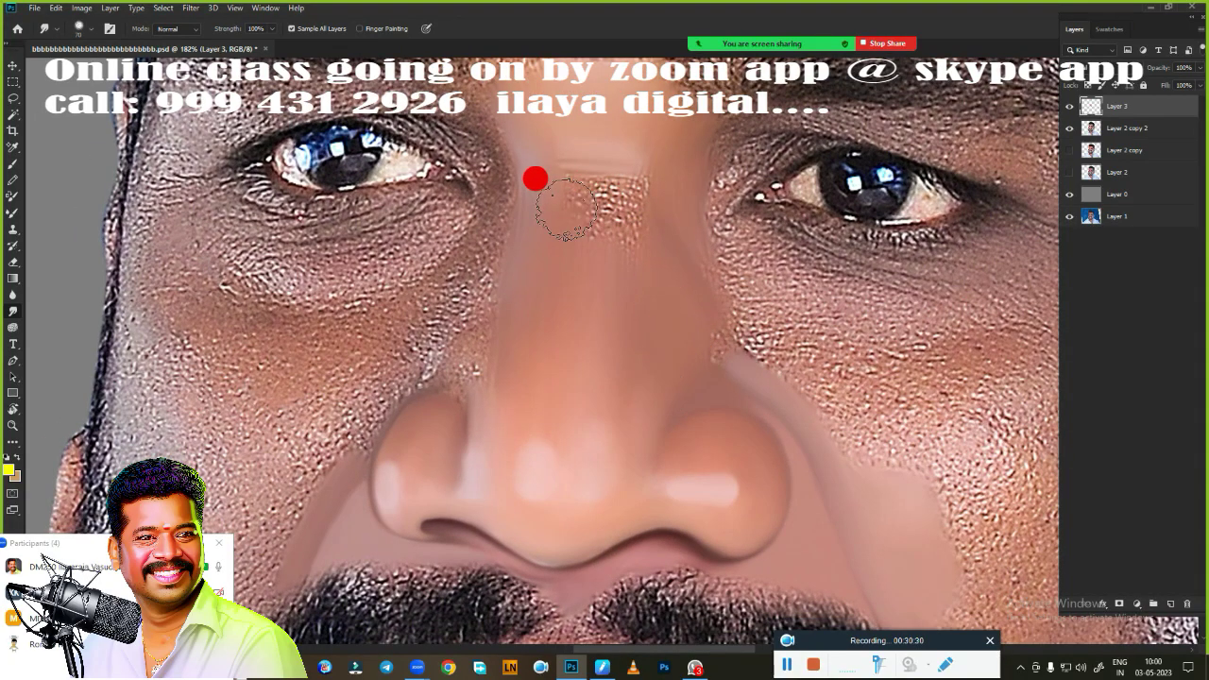
pyautogui.moveTo(565, 208)
pyautogui.mouseDown()
pyautogui.moveTo(599, 237)
pyautogui.moveTo(582, 156)
pyautogui.mouseUp()
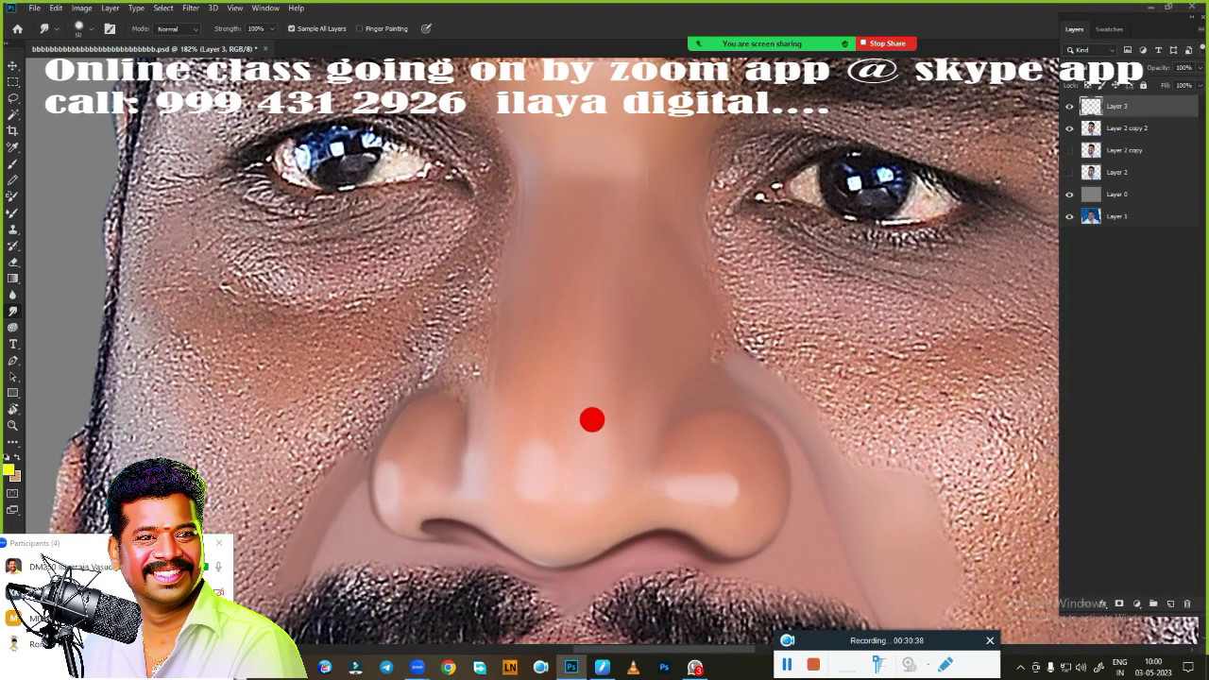
pyautogui.scroll(-1, 592, 420)
# - Draw a Pen path around the under-eye bag and cheek of the left eye
pyautogui.press('p')
pyautogui.scroll(-2, 688, 364)
pyautogui.scroll(3, 384, 195)
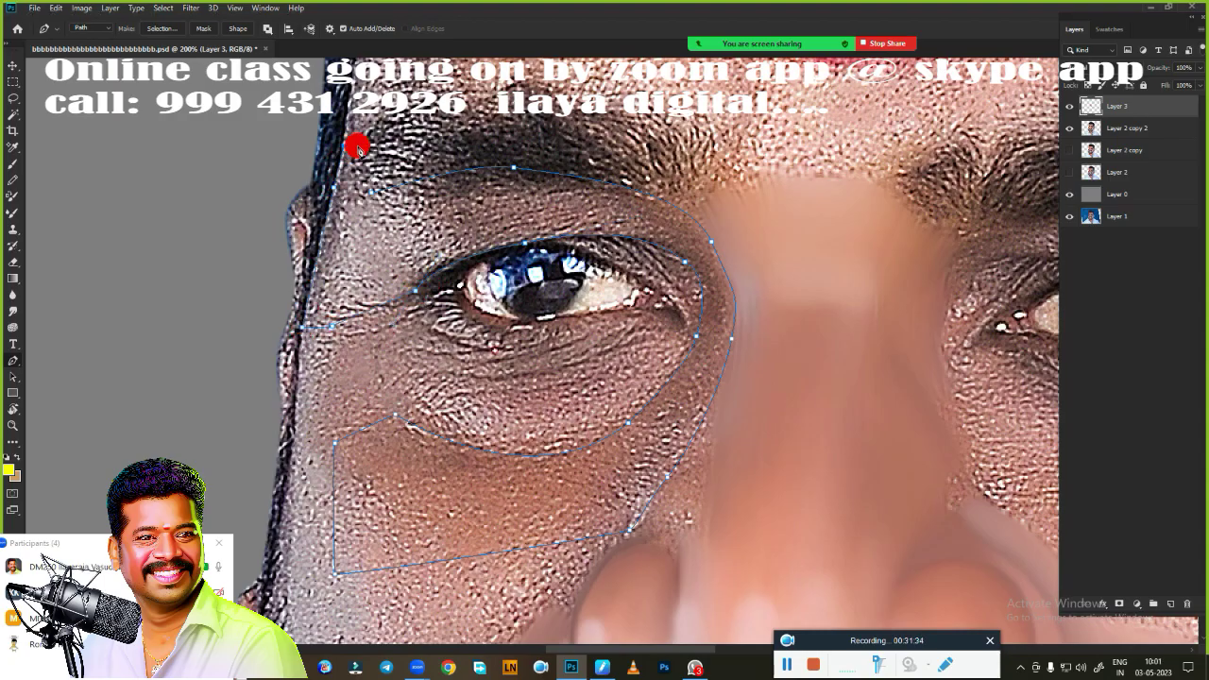
# - Feather the eye-outline selection and smudge the skin beside, above and below the brow corner
pyautogui.hotkey('ctrl', 'Return')
pyautogui.hotkey('shift', 'F6')
pyautogui.press('Return')
pyautogui.scroll(2, 648, 356)
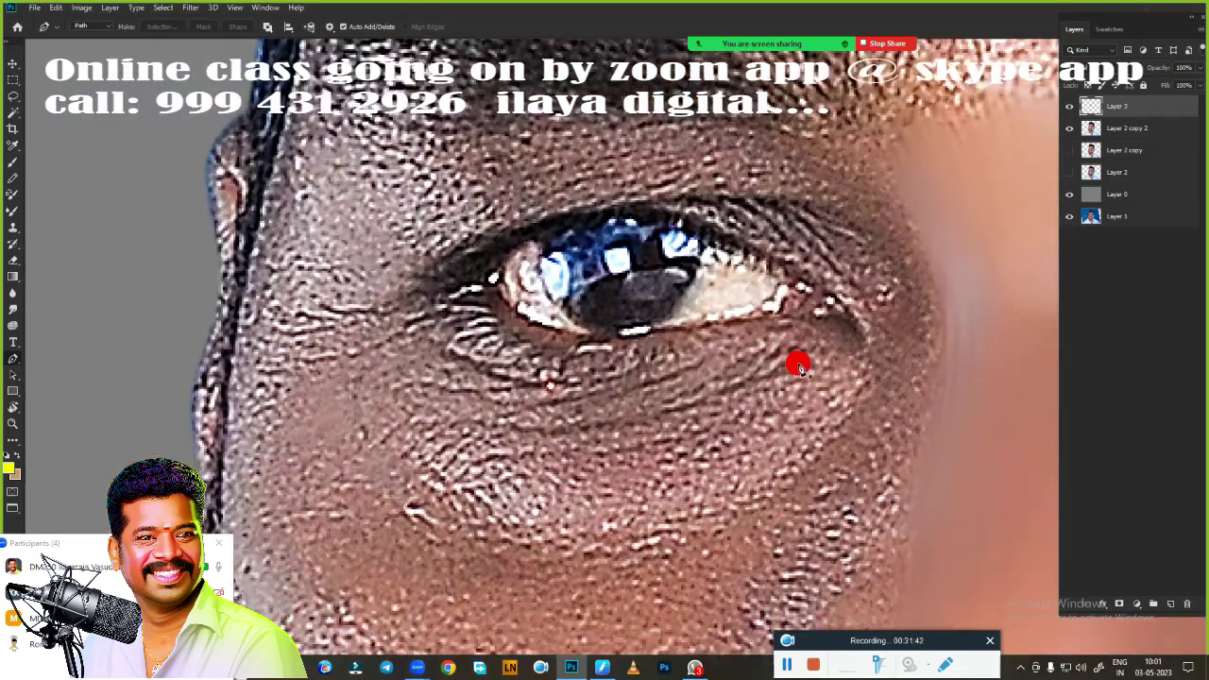
pyautogui.press('f')
pyautogui.press('f')
pyautogui.scroll(2, 797, 435)
pyautogui.moveTo(305, 132)
pyautogui.mouseDown()
pyautogui.moveTo(315, 116)
pyautogui.moveTo(271, 99)
pyautogui.moveTo(296, 261)
pyautogui.moveTo(370, 194)
pyautogui.moveTo(387, 224)
pyautogui.moveTo(315, 223)
pyautogui.moveTo(424, 159)
pyautogui.moveTo(460, 189)
pyautogui.moveTo(405, 259)
pyautogui.moveTo(395, 130)
pyautogui.moveTo(629, 110)
pyautogui.moveTo(726, 129)
pyautogui.moveTo(421, 185)
pyautogui.moveTo(459, 54)
pyautogui.moveTo(604, 59)
pyautogui.moveTo(910, 314)
pyautogui.mouseUp()
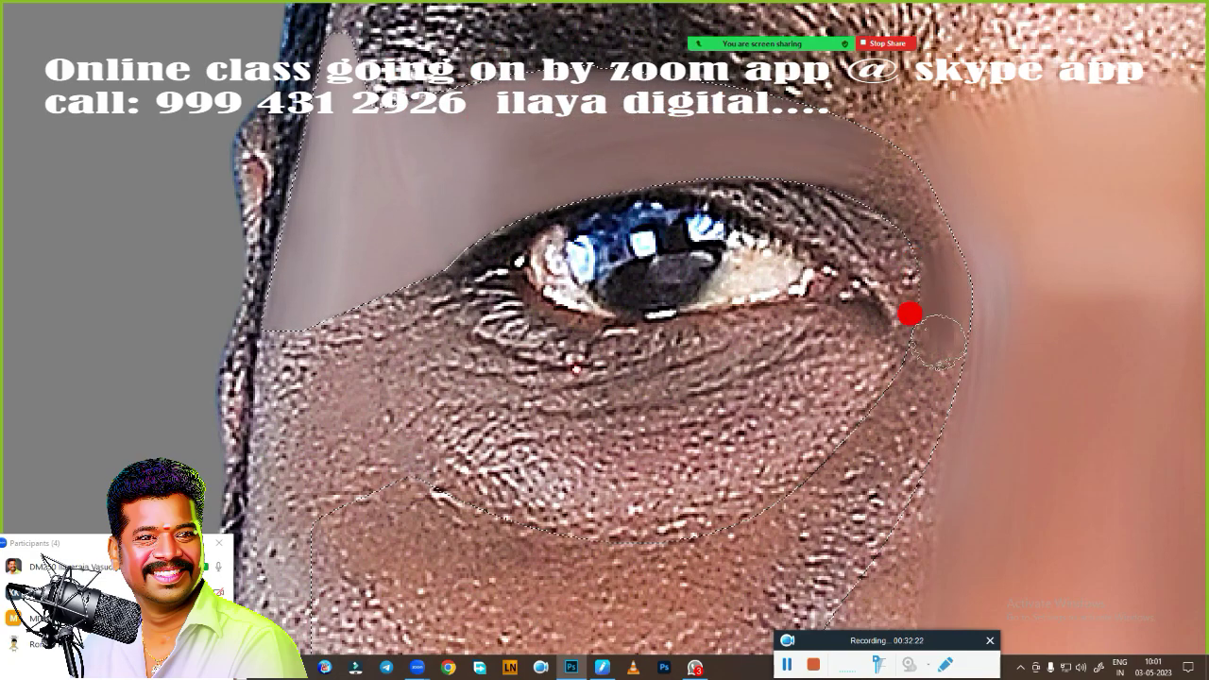
pyautogui.moveTo(820, 114); pyautogui.dragTo(714, 176)
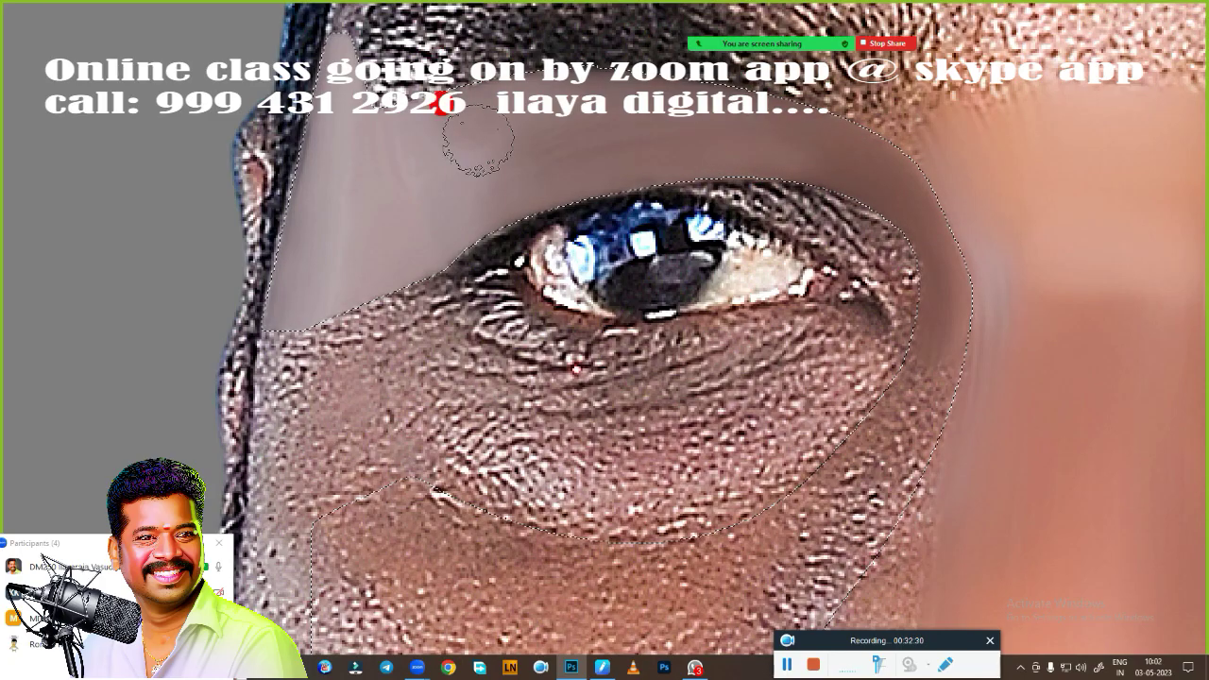
pyautogui.moveTo(478, 142)
pyautogui.mouseDown()
pyautogui.moveTo(863, 183)
pyautogui.moveTo(754, 59)
pyautogui.mouseUp()
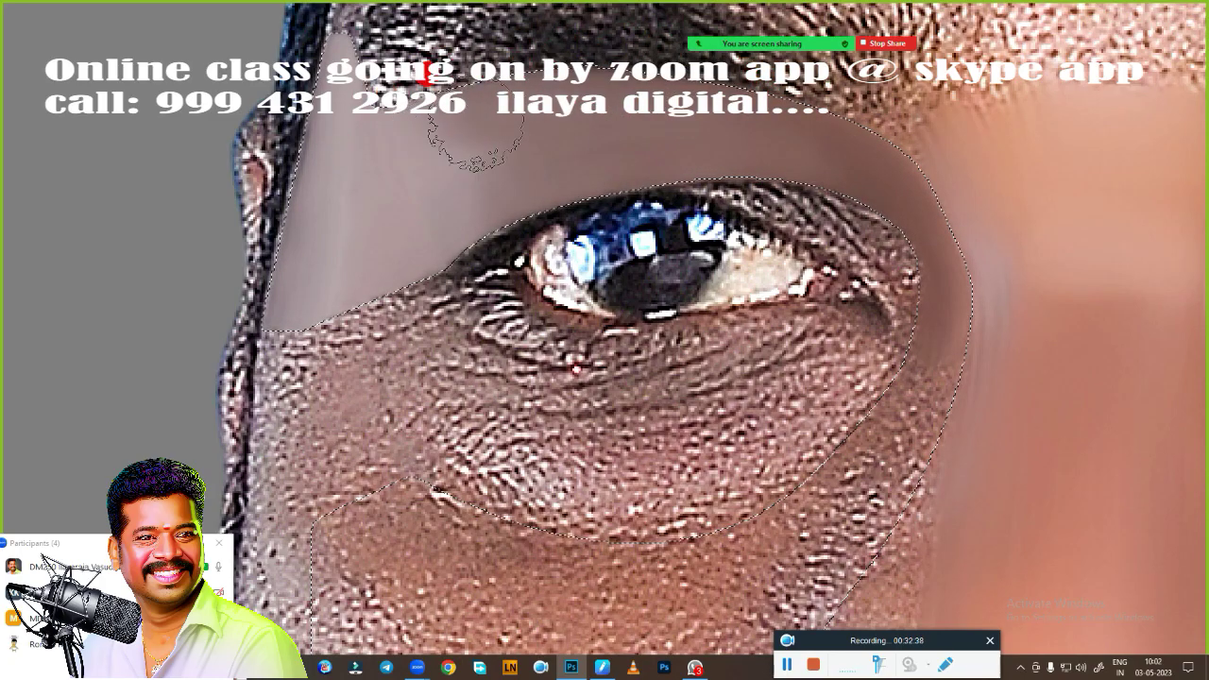
# - Smudge the under-eye skin toward the nose bridge and smooth the upper eyelid
pyautogui.scroll(-3, 669, 210)
pyautogui.scroll(2, 460, 384)
pyautogui.scroll(2, 460, 385)
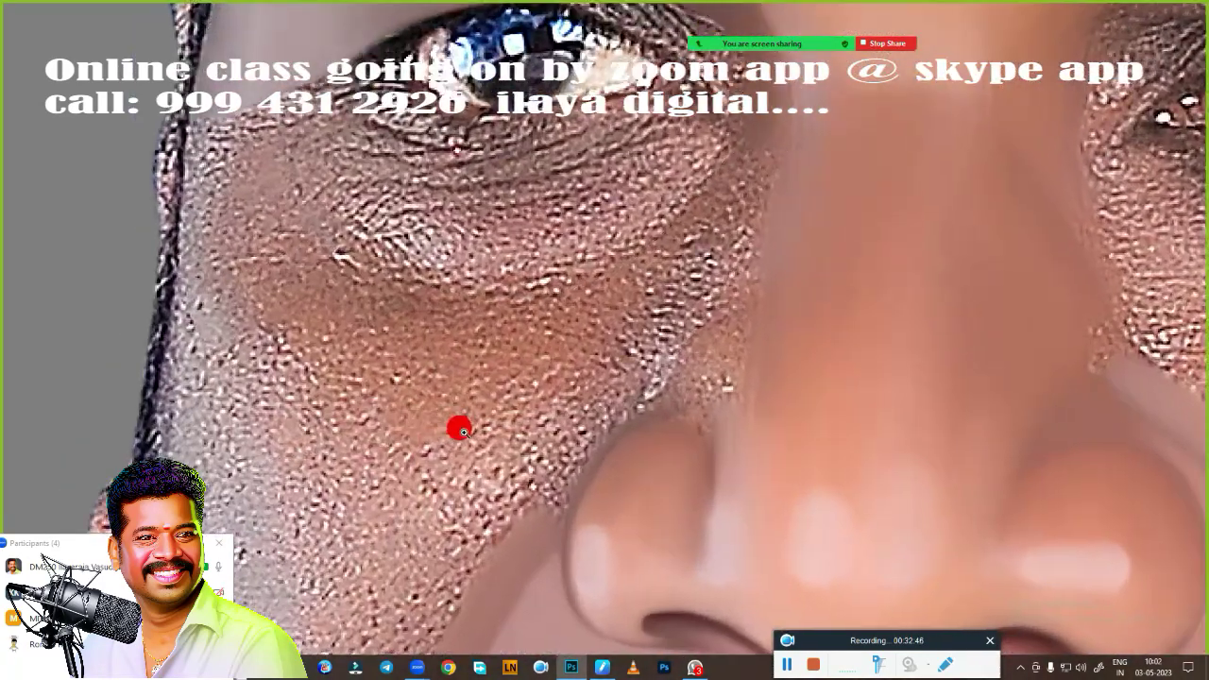
pyautogui.moveTo(385, 324)
pyautogui.mouseDown()
pyautogui.moveTo(625, 279)
pyautogui.moveTo(565, 311)
pyautogui.moveTo(756, 142)
pyautogui.moveTo(704, 217)
pyautogui.moveTo(693, 270)
pyautogui.moveTo(691, 176)
pyautogui.moveTo(561, 312)
pyautogui.moveTo(385, 261)
pyautogui.moveTo(544, 352)
pyautogui.moveTo(534, 334)
pyautogui.moveTo(468, 381)
pyautogui.mouseUp()
pyautogui.scroll(3, 468, 380)
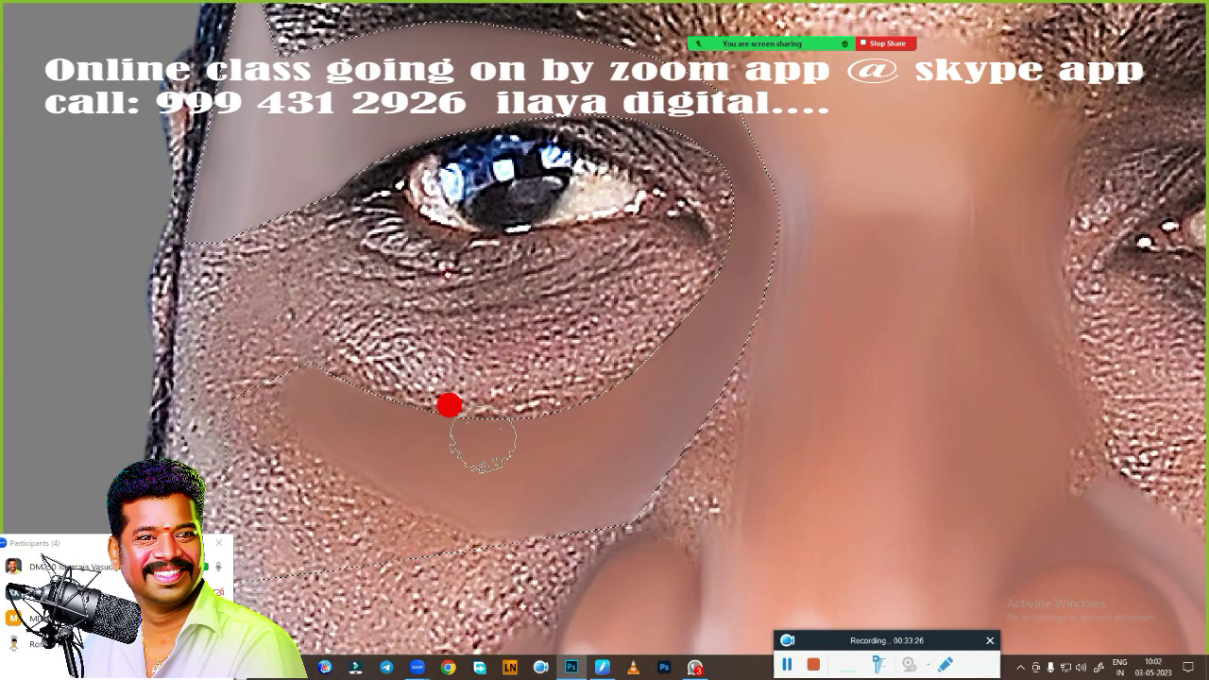
pyautogui.moveTo(629, 331)
pyautogui.mouseDown()
pyautogui.moveTo(353, 372)
pyautogui.moveTo(478, 387)
pyautogui.moveTo(639, 322)
pyautogui.moveTo(424, 397)
pyautogui.moveTo(693, 267)
pyautogui.moveTo(353, 378)
pyautogui.moveTo(729, 483)
pyautogui.moveTo(707, 380)
pyautogui.moveTo(750, 248)
pyautogui.moveTo(659, 464)
pyautogui.mouseUp()
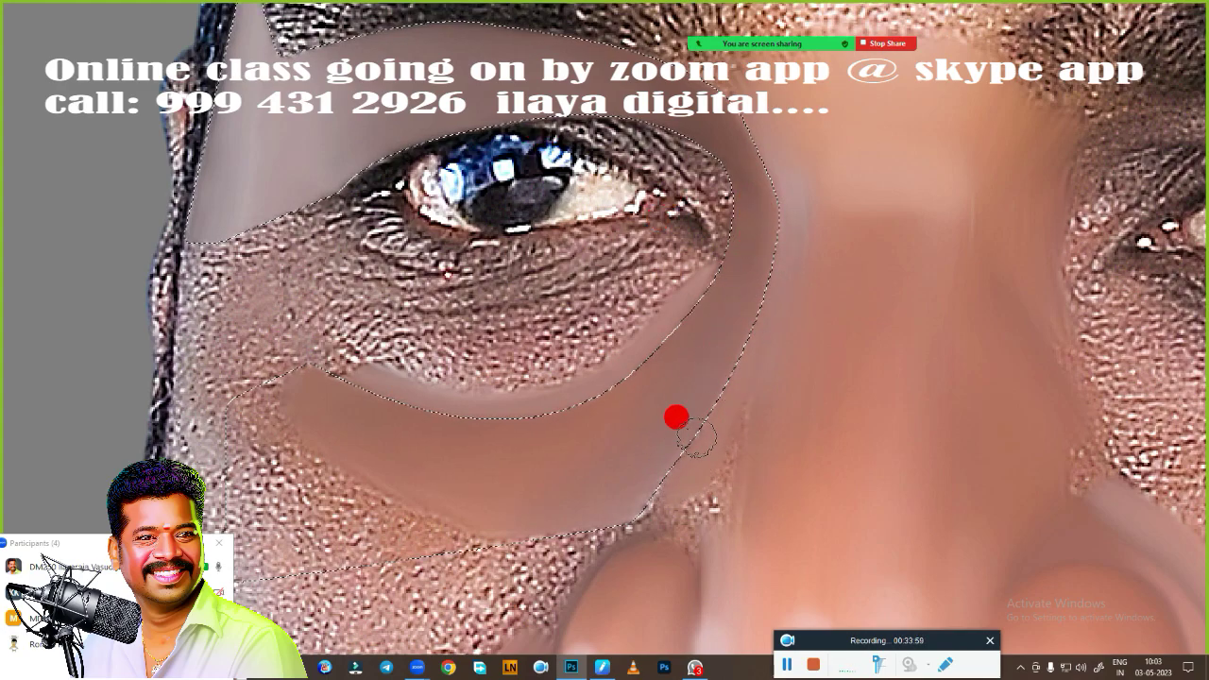
pyautogui.scroll(3, 529, 142)
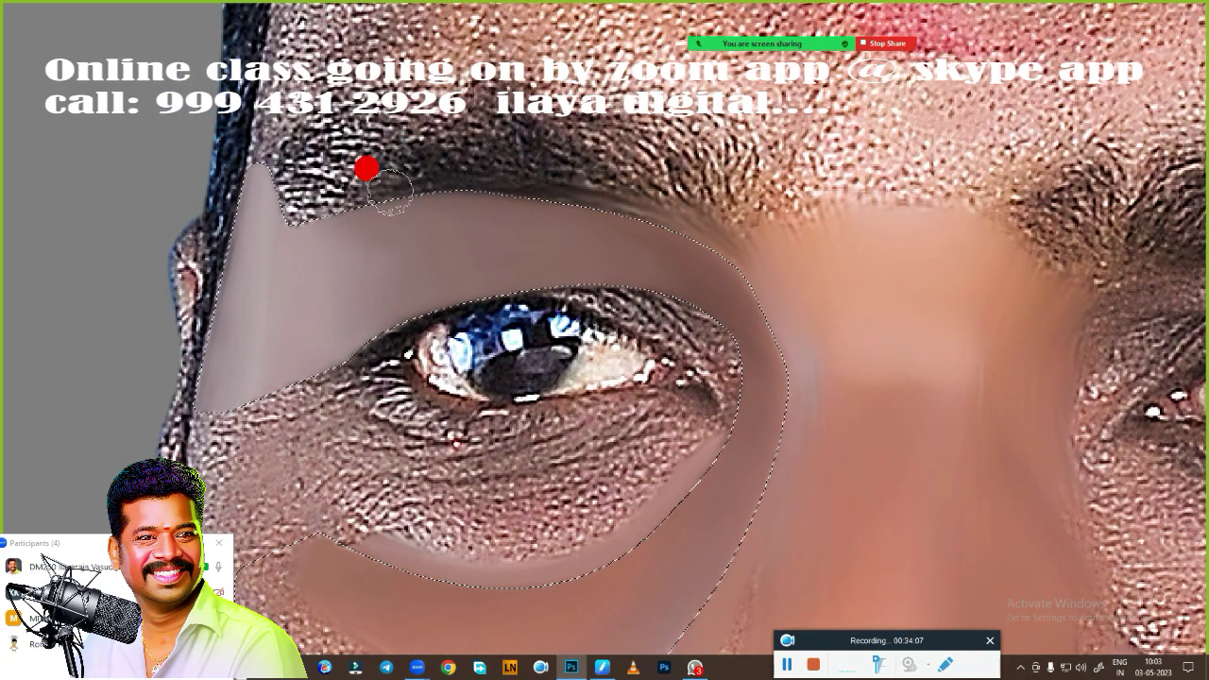
pyautogui.scroll(-3, 237, 180)
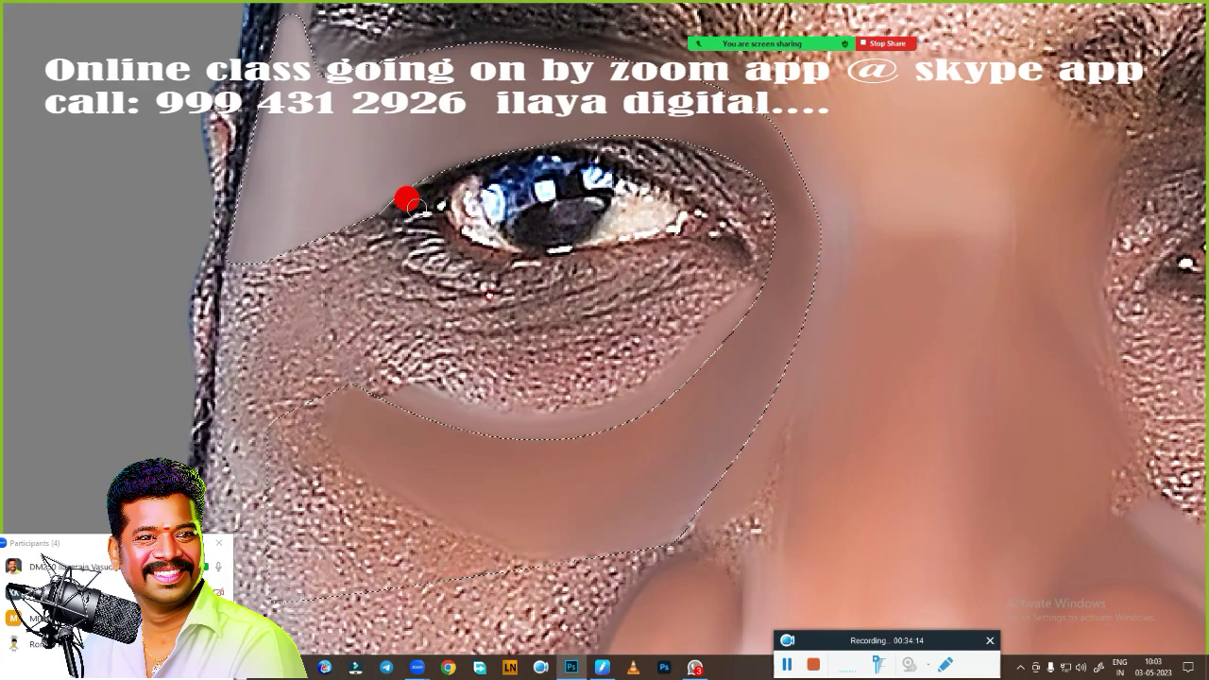
pyautogui.moveTo(413, 206)
pyautogui.mouseDown()
pyautogui.moveTo(528, 142)
pyautogui.moveTo(657, 141)
pyautogui.mouseUp()
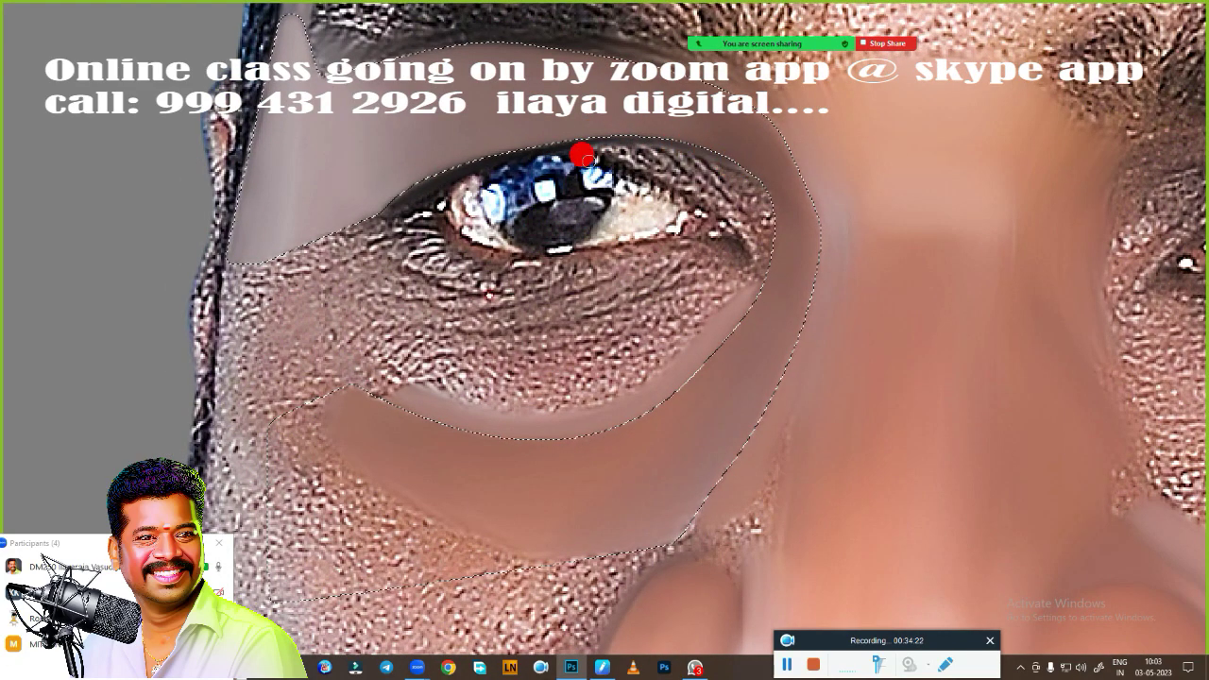
# - Deselect, restore the workspace, check the image size unchanged, and save the file
pyautogui.hotkey('ctrl', 'd')
pyautogui.scroll(-5, 629, 426)
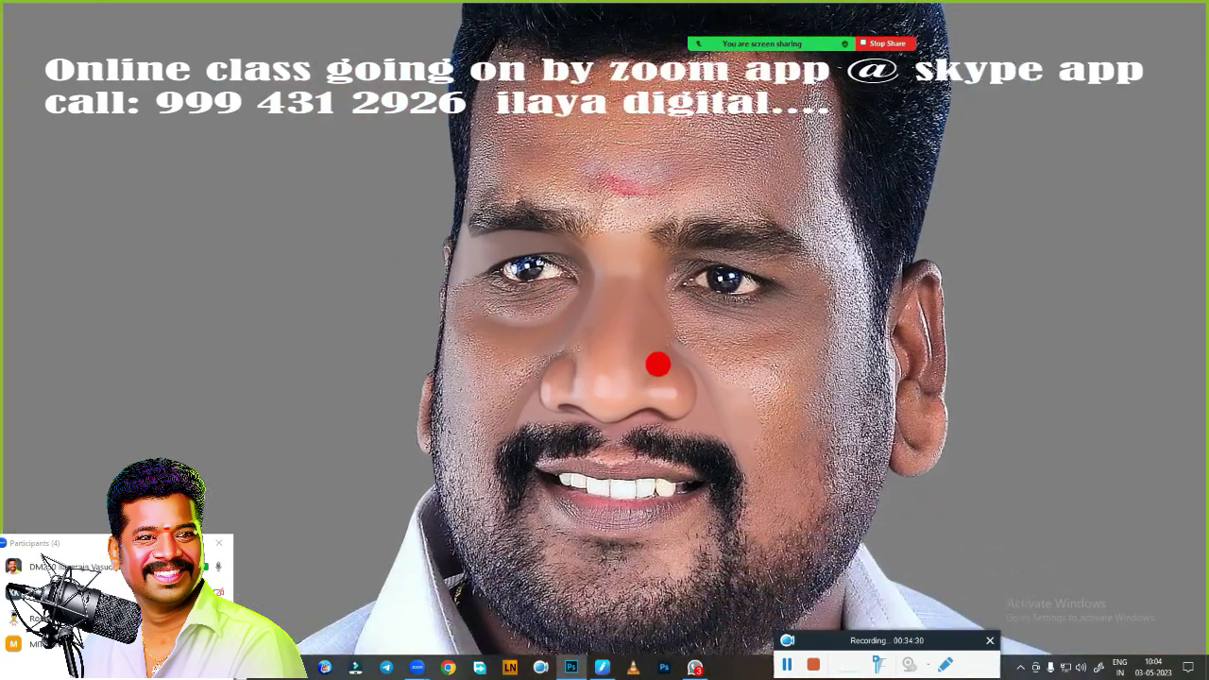
pyautogui.press('f')
pyautogui.hotkey('ctrl', 'alt', 'i')
pyautogui.click(799, 135)
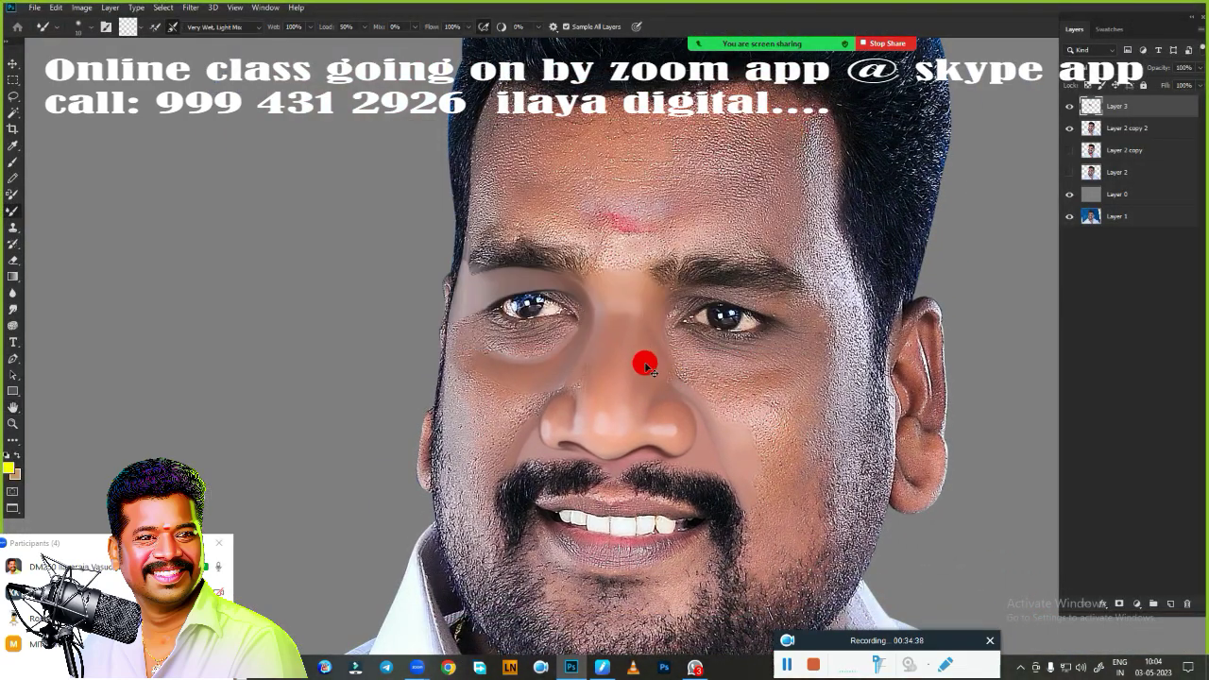
pyautogui.hotkey('ctrl', 'shift', 's')
pyautogui.click(840, 609)
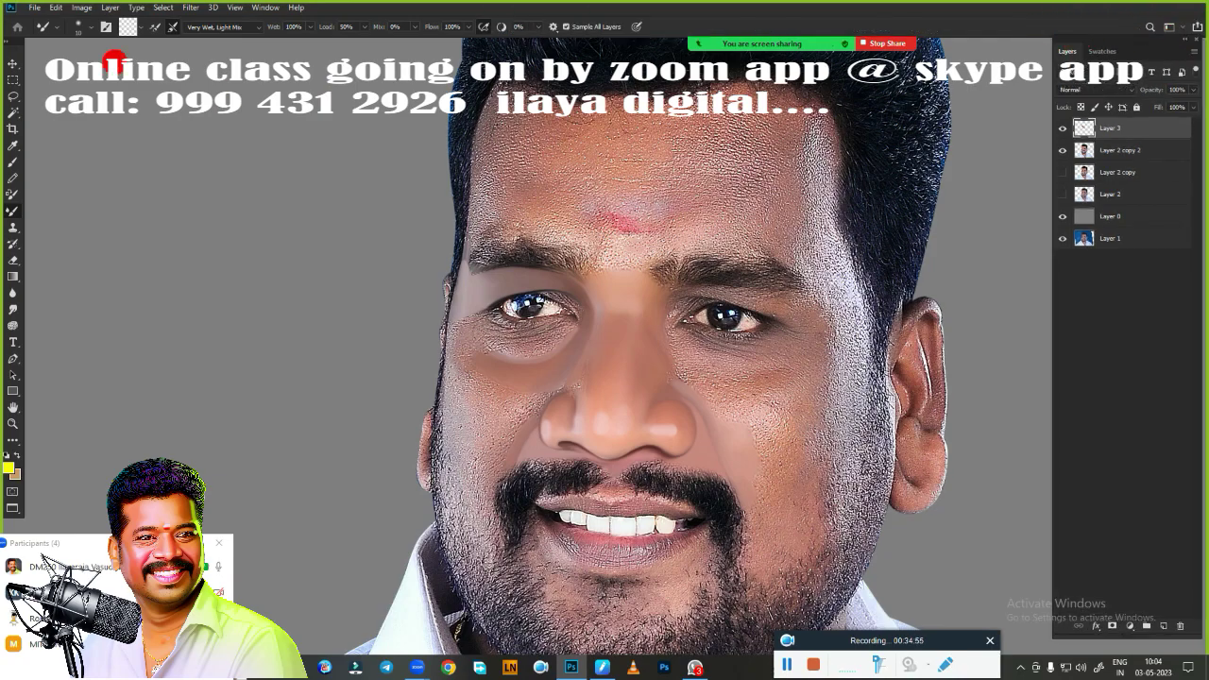
# - Smudge the speckled skin at the outer eye corner and below the eye, then deselect
pyautogui.click(34, 8)
pyautogui.click(73, 378)
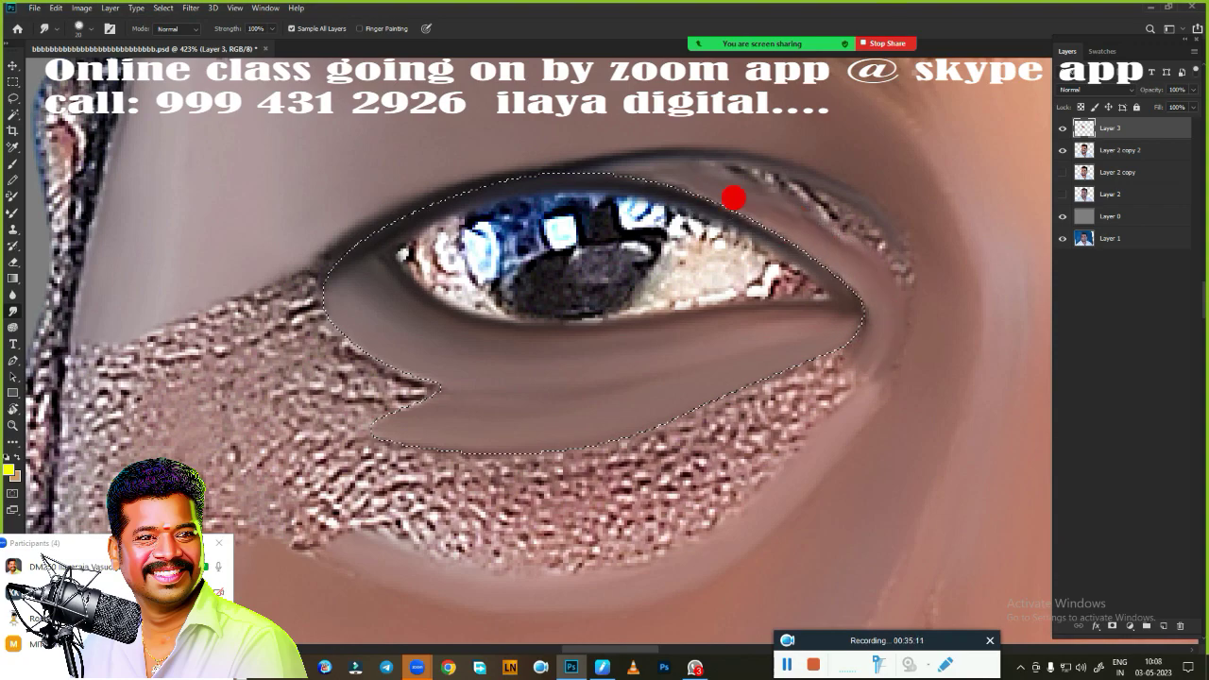
pyautogui.moveTo(733, 194); pyautogui.dragTo(856, 252)
pyautogui.moveTo(407, 479); pyautogui.dragTo(597, 410)
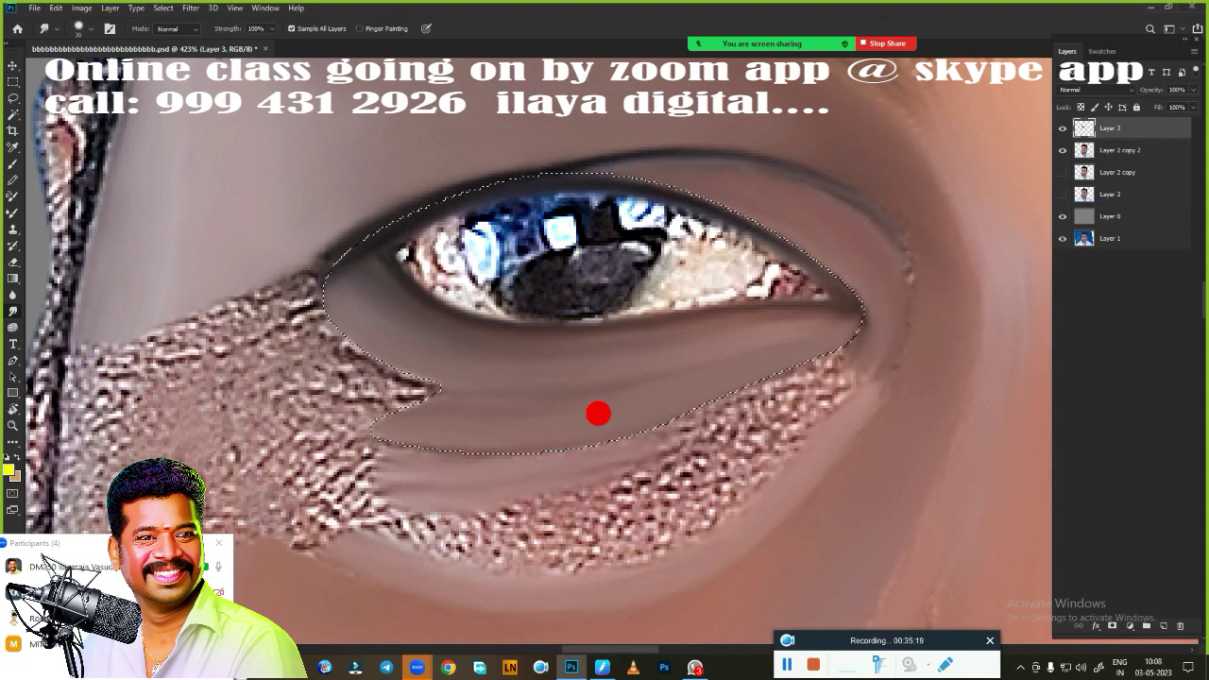
pyautogui.moveTo(424, 468)
pyautogui.mouseDown()
pyautogui.moveTo(653, 486)
pyautogui.moveTo(289, 340)
pyautogui.moveTo(346, 405)
pyautogui.moveTo(503, 448)
pyautogui.mouseUp()
pyautogui.hotkey('ctrl', 'd')
pyautogui.scroll(-5, 502, 447)
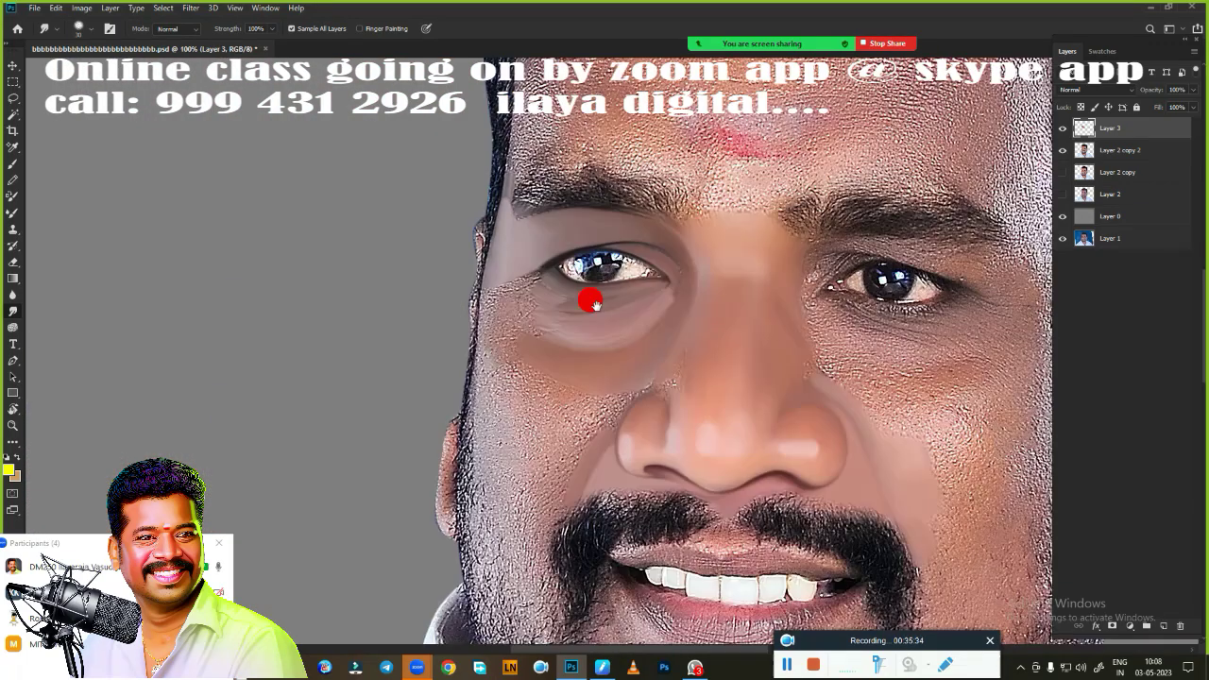
pyautogui.scroll(4, 670, 400)
# - With the Mixer Brush, darken the upper eyelid line and blend the under-eye skin
pyautogui.hotkey('shift', 'b')
pyautogui.moveTo(408, 232)
pyautogui.mouseDown()
pyautogui.moveTo(561, 189)
pyautogui.moveTo(694, 207)
pyautogui.mouseUp()
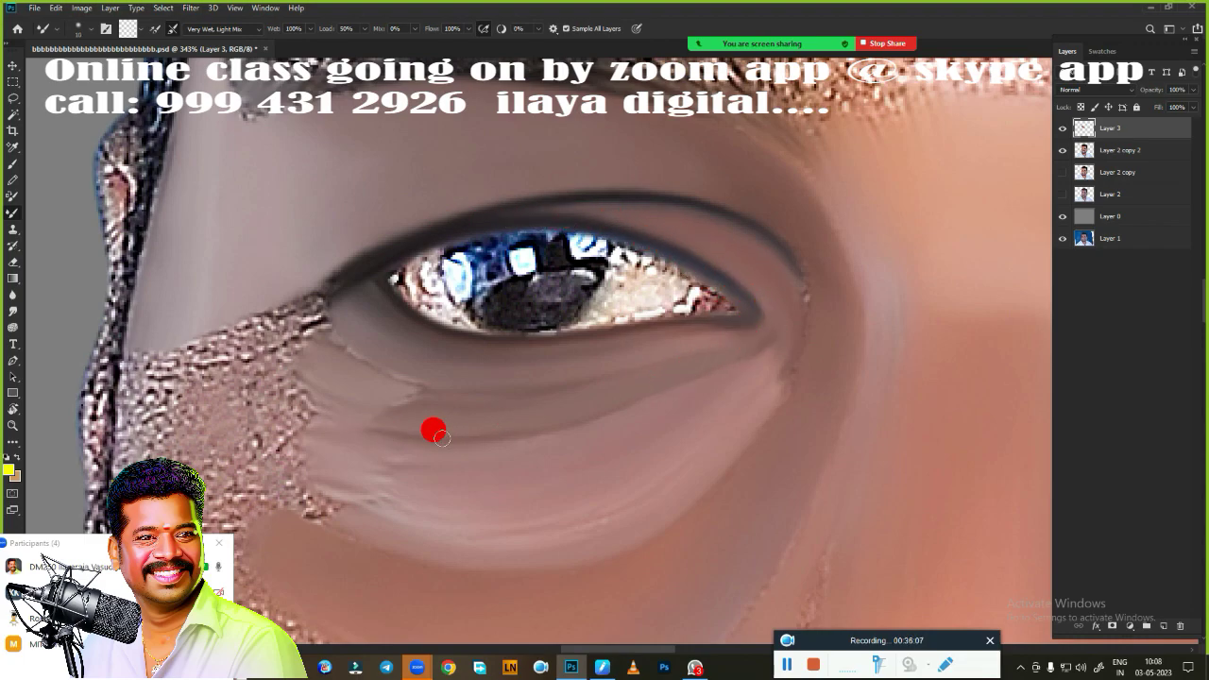
pyautogui.moveTo(364, 378); pyautogui.dragTo(436, 483)
pyautogui.moveTo(801, 313); pyautogui.dragTo(714, 406)
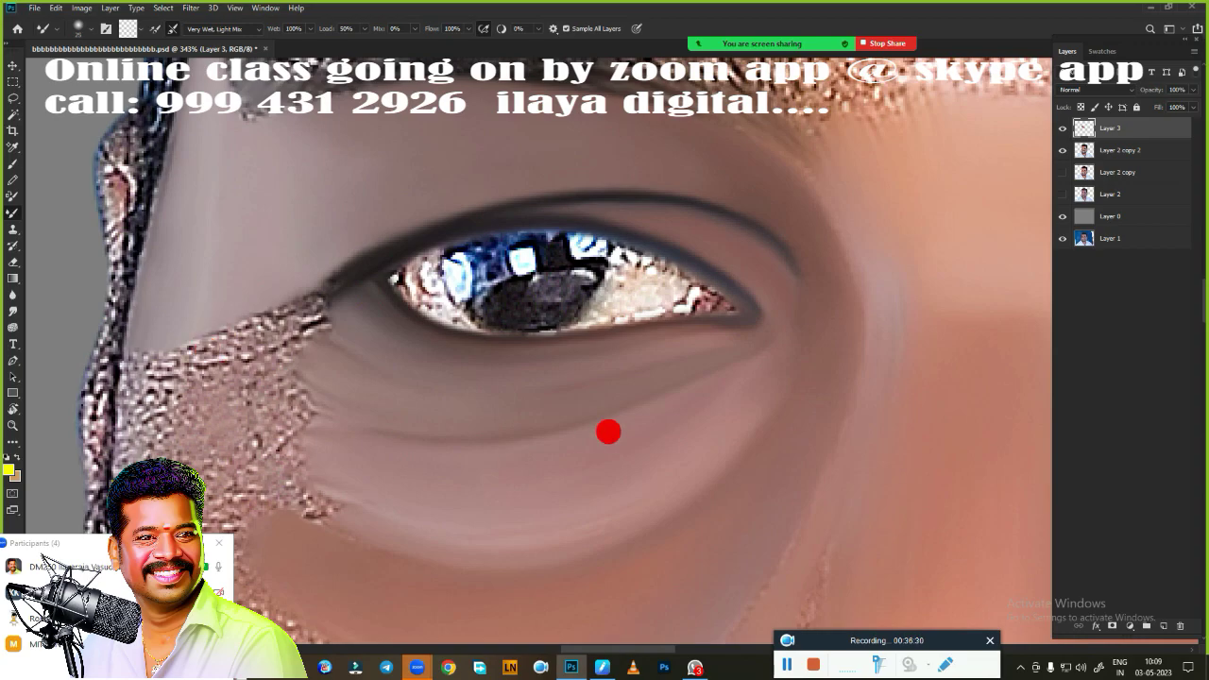
pyautogui.scroll(-5, 581, 384)
pyautogui.scroll(3, 554, 337)
pyautogui.scroll(2, 594, 292)
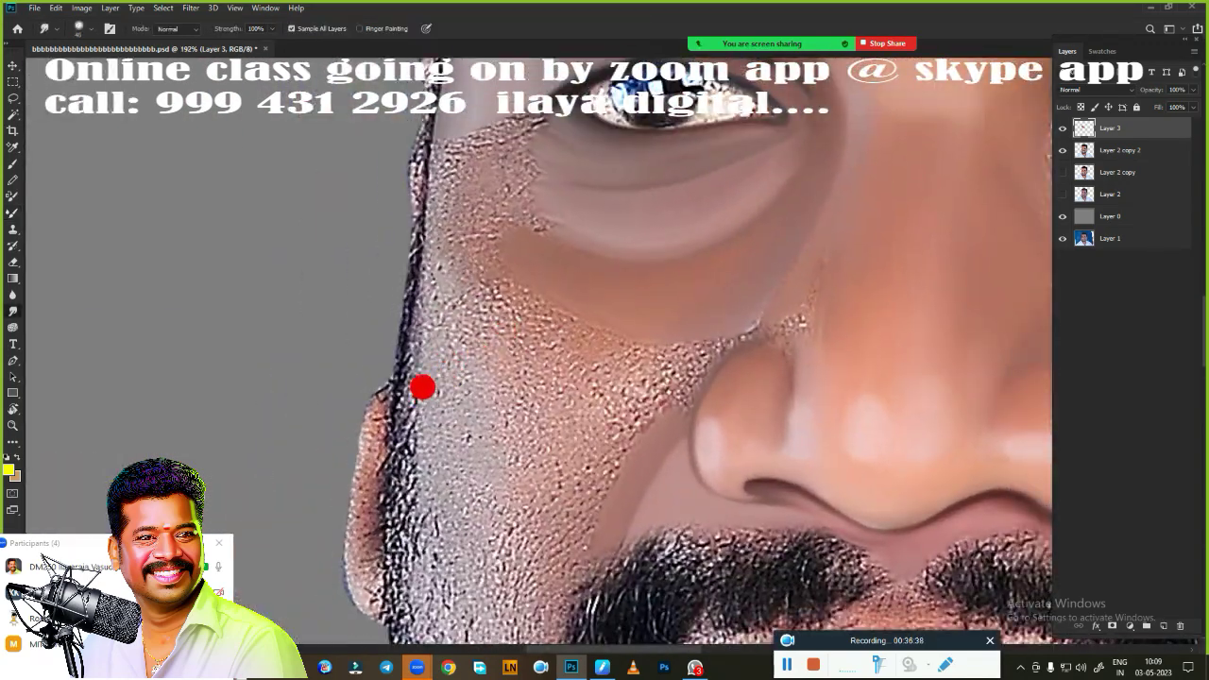
# - Smudge the cheek edge, inner eye corner wrinkles and skin beside the moustache smooth
pyautogui.moveTo(422, 387)
pyautogui.mouseDown()
pyautogui.moveTo(426, 424)
pyautogui.moveTo(456, 434)
pyautogui.moveTo(424, 154)
pyautogui.moveTo(410, 308)
pyautogui.moveTo(447, 283)
pyautogui.moveTo(469, 235)
pyautogui.moveTo(461, 156)
pyautogui.moveTo(454, 199)
pyautogui.moveTo(519, 200)
pyautogui.mouseUp()
pyautogui.moveTo(456, 134)
pyautogui.mouseDown()
pyautogui.moveTo(486, 103)
pyautogui.moveTo(561, 252)
pyautogui.moveTo(588, 410)
pyautogui.mouseUp()
pyautogui.moveTo(409, 385)
pyautogui.mouseDown()
pyautogui.moveTo(425, 439)
pyautogui.moveTo(464, 405)
pyautogui.moveTo(775, 415)
pyautogui.moveTo(485, 493)
pyautogui.moveTo(568, 567)
pyautogui.moveTo(482, 302)
pyautogui.moveTo(440, 380)
pyautogui.moveTo(455, 349)
pyautogui.moveTo(431, 365)
pyautogui.moveTo(467, 405)
pyautogui.moveTo(534, 326)
pyautogui.mouseUp()
pyautogui.scroll(-5, 565, 288)
pyautogui.scroll(3, 565, 289)
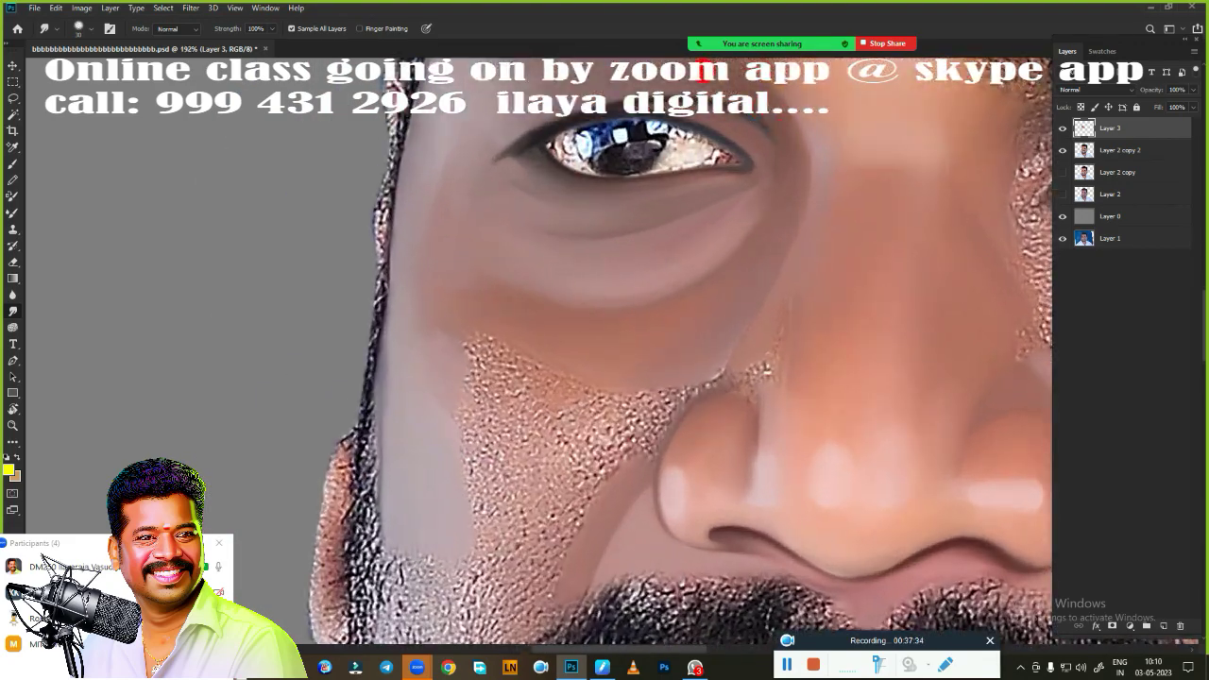
pyautogui.scroll(-5, 602, 404)
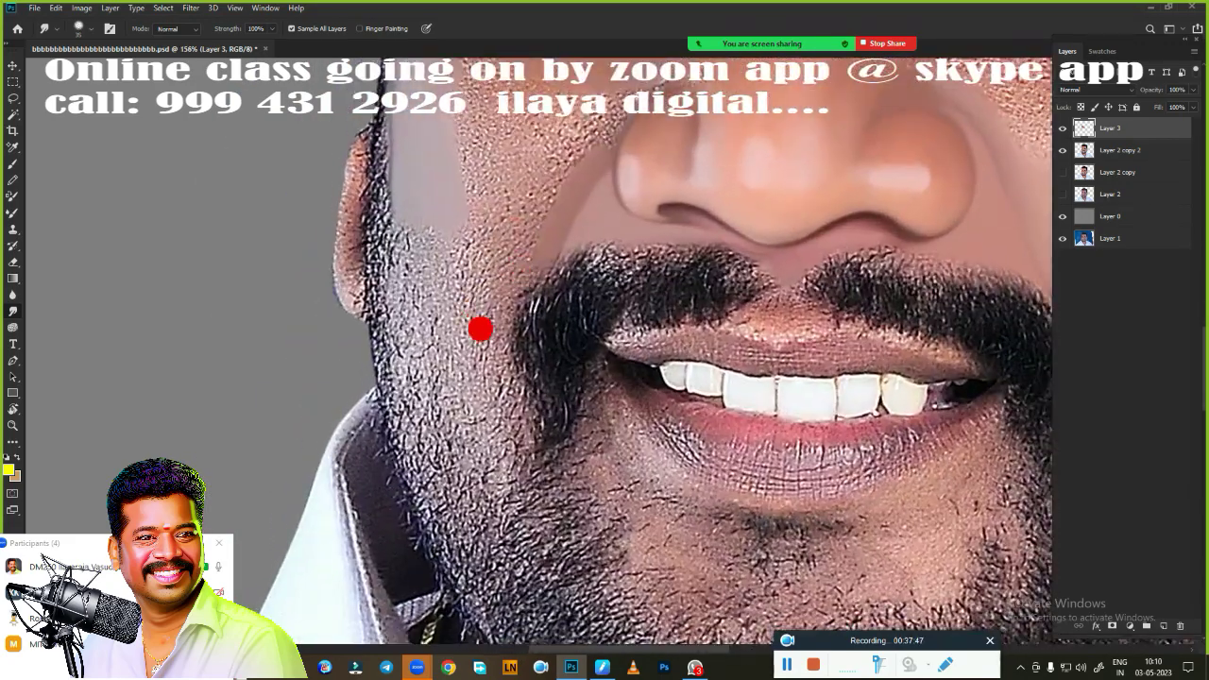
pyautogui.moveTo(479, 330)
pyautogui.mouseDown()
pyautogui.moveTo(505, 261)
pyautogui.moveTo(494, 367)
pyautogui.moveTo(397, 208)
pyautogui.moveTo(421, 207)
pyautogui.moveTo(452, 412)
pyautogui.moveTo(418, 305)
pyautogui.moveTo(486, 359)
pyautogui.moveTo(434, 353)
pyautogui.mouseUp()
# - Smooth the textured cheek patches beside the nose and soften the nose bridge side
pyautogui.scroll(3, 459, 343)
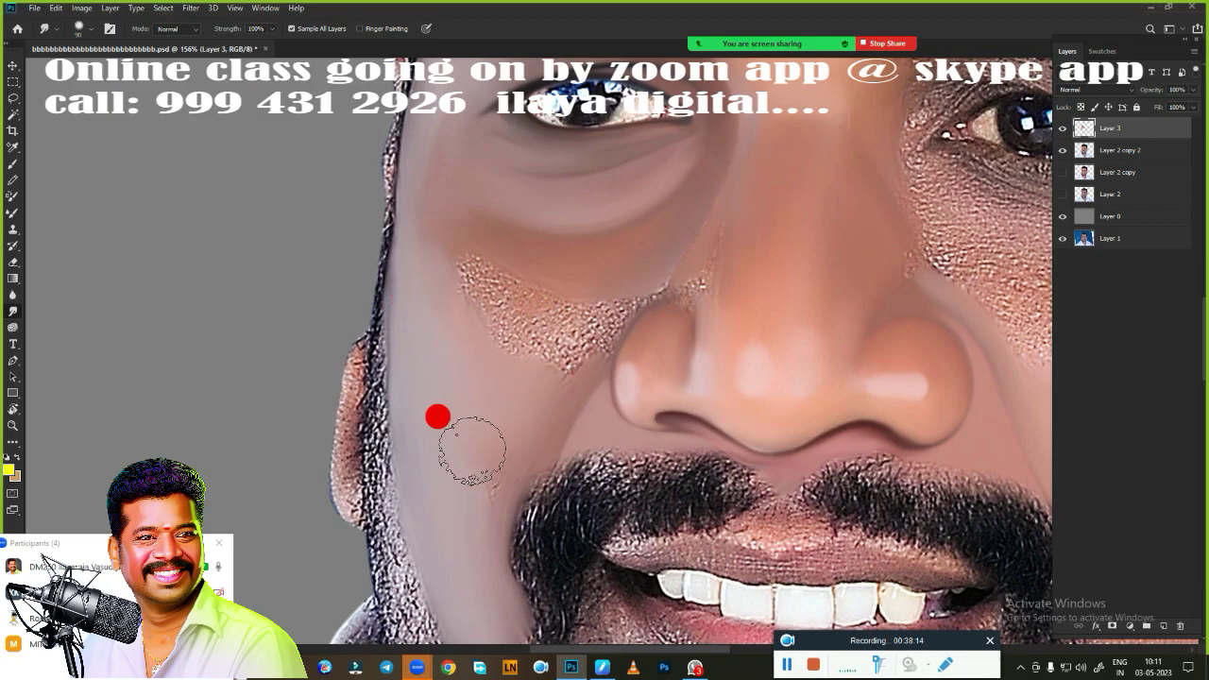
pyautogui.scroll(3, 523, 388)
pyautogui.moveTo(511, 374)
pyautogui.mouseDown()
pyautogui.moveTo(613, 331)
pyautogui.moveTo(551, 430)
pyautogui.moveTo(400, 303)
pyautogui.moveTo(351, 330)
pyautogui.mouseUp()
pyautogui.moveTo(352, 275)
pyautogui.mouseDown()
pyautogui.moveTo(539, 400)
pyautogui.moveTo(513, 459)
pyautogui.mouseUp()
pyautogui.moveTo(604, 335)
pyautogui.mouseDown()
pyautogui.moveTo(761, 199)
pyautogui.moveTo(689, 324)
pyautogui.moveTo(755, 318)
pyautogui.moveTo(724, 387)
pyautogui.mouseUp()
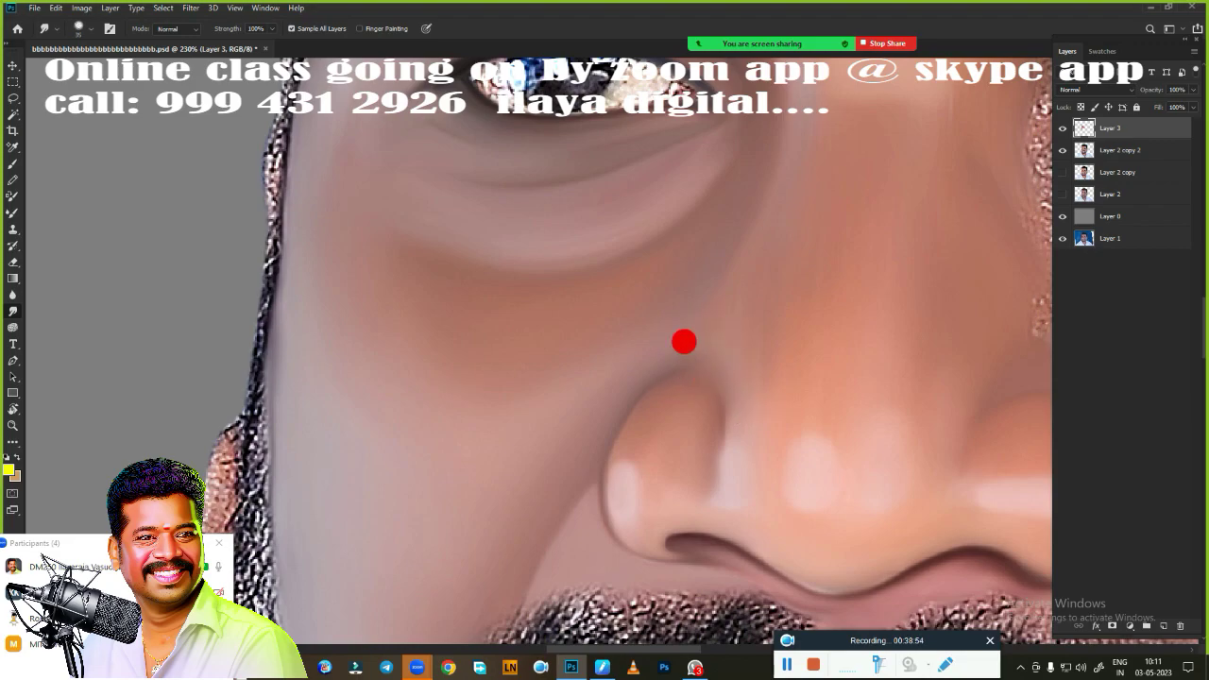
pyautogui.moveTo(684, 341)
pyautogui.mouseDown()
pyautogui.moveTo(718, 410)
pyautogui.moveTo(686, 389)
pyautogui.mouseUp()
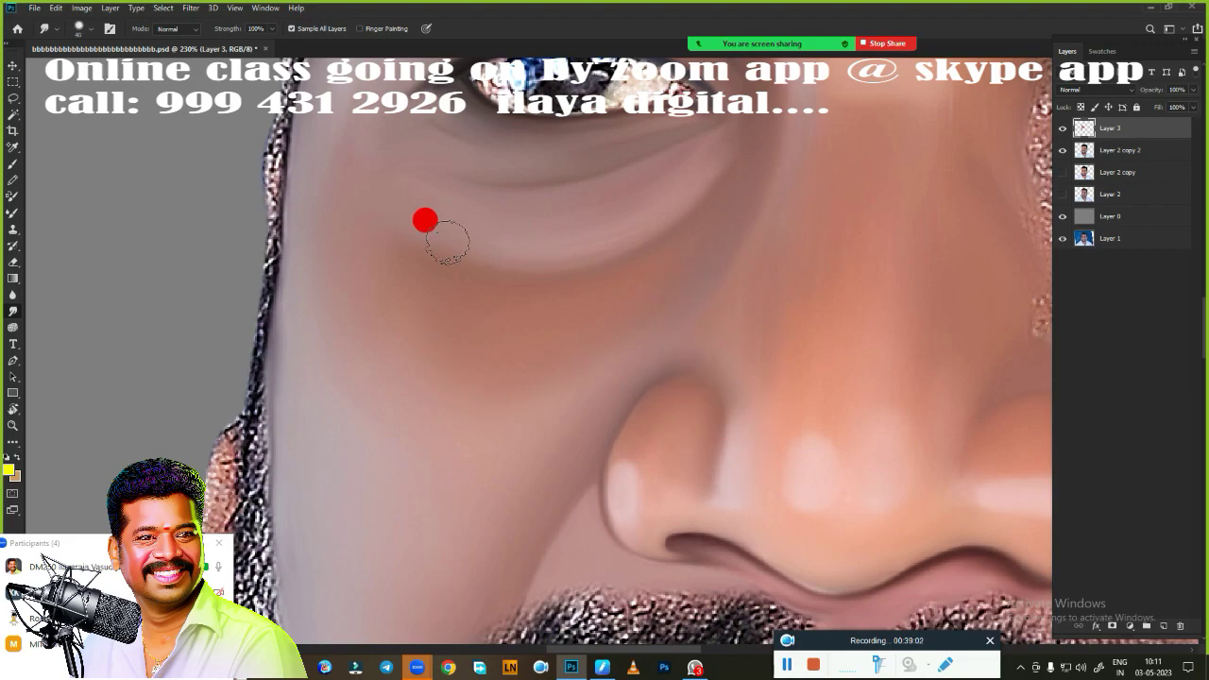
# - Zoom out to review the whole face and pick the Elliptical Marquee tool
pyautogui.hotkey('ctrl', '0')
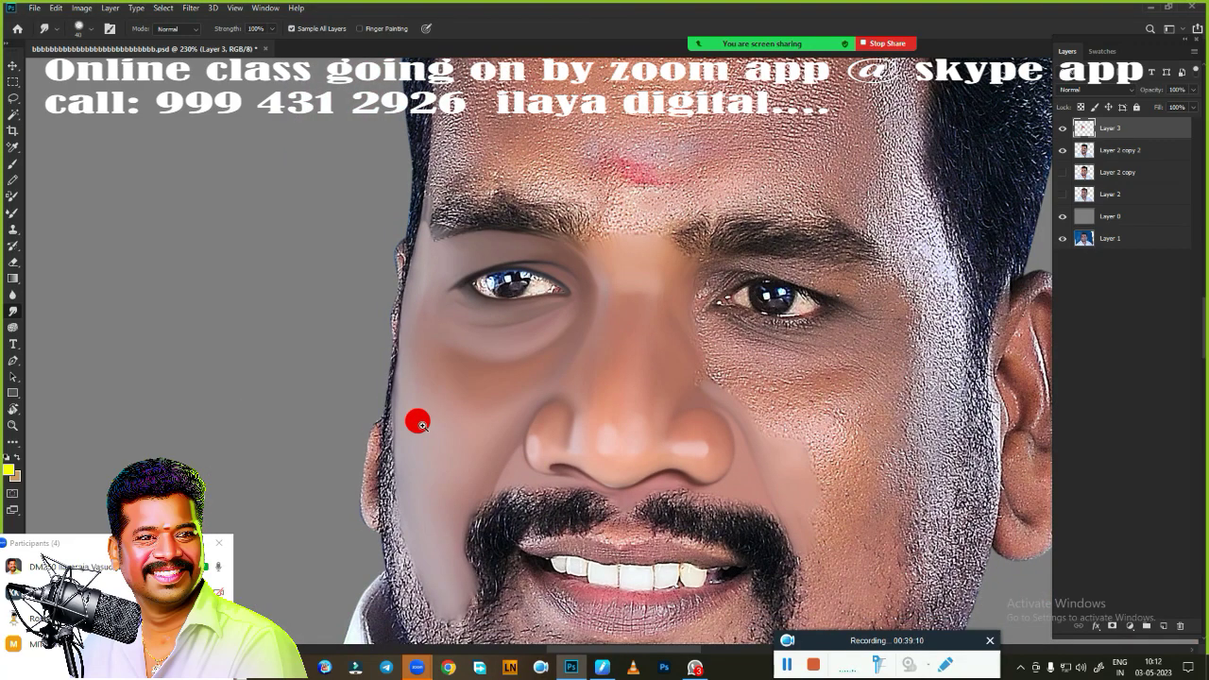
pyautogui.press('e')
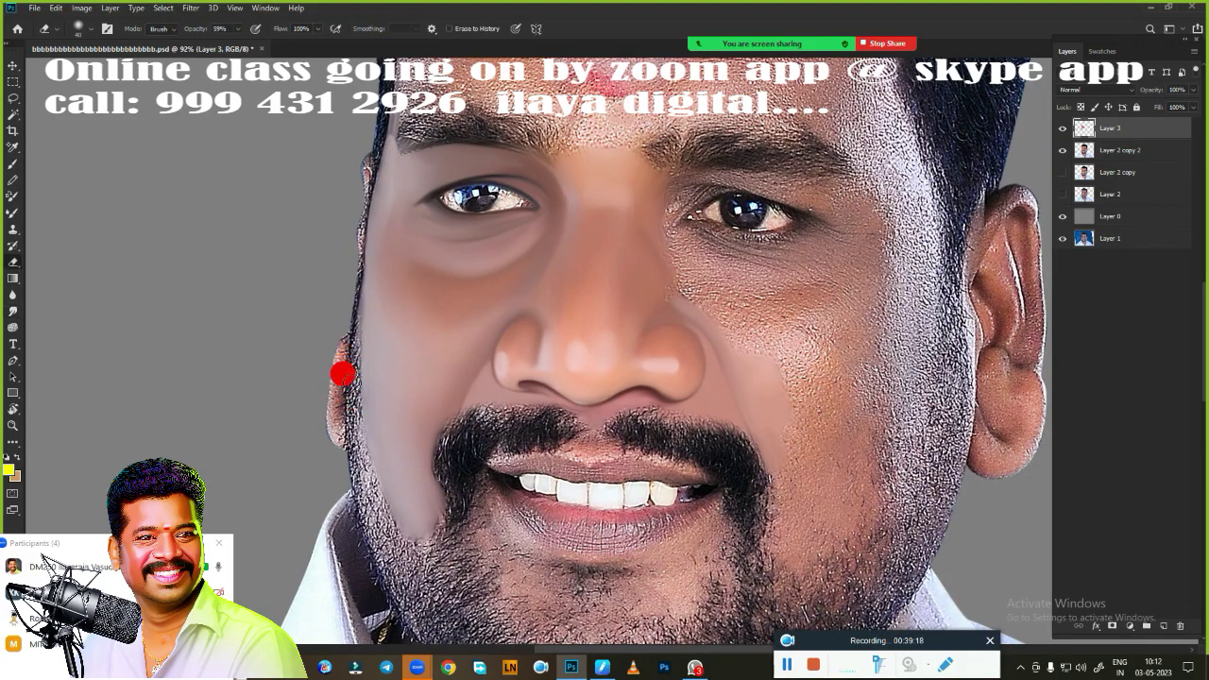
pyautogui.scroll(-2, 448, 444)
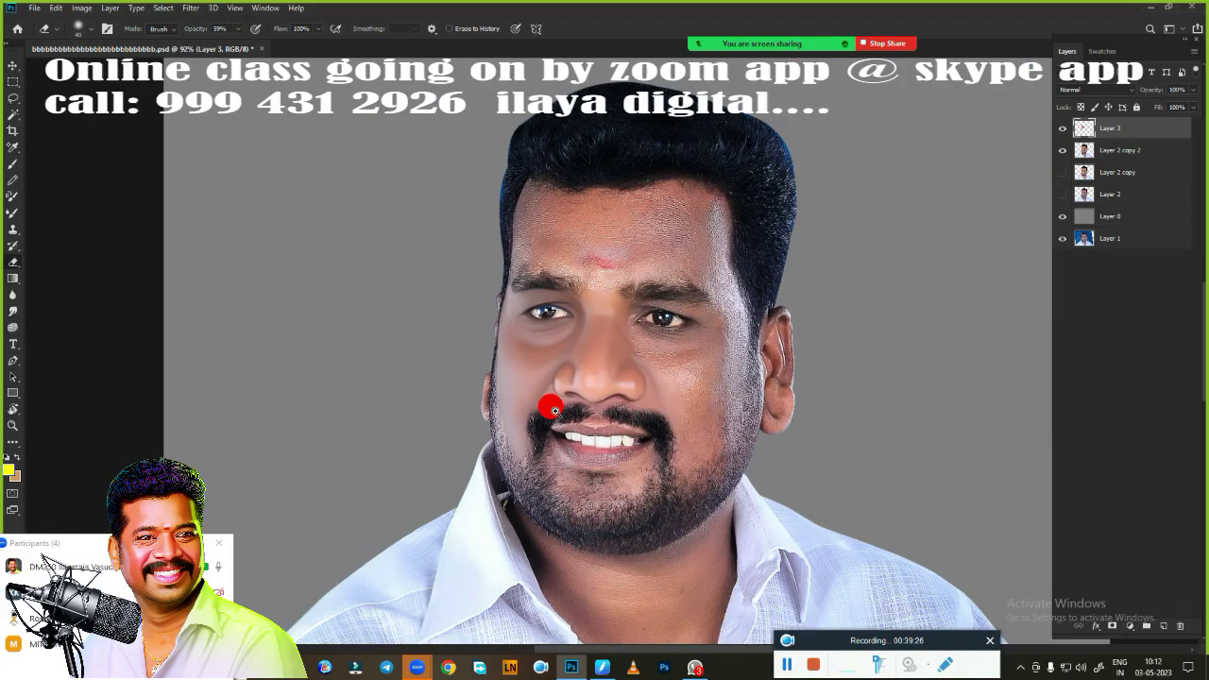
pyautogui.scroll(3, 547, 406)
pyautogui.scroll(3, 690, 349)
pyautogui.scroll(2, 551, 448)
pyautogui.press('r')
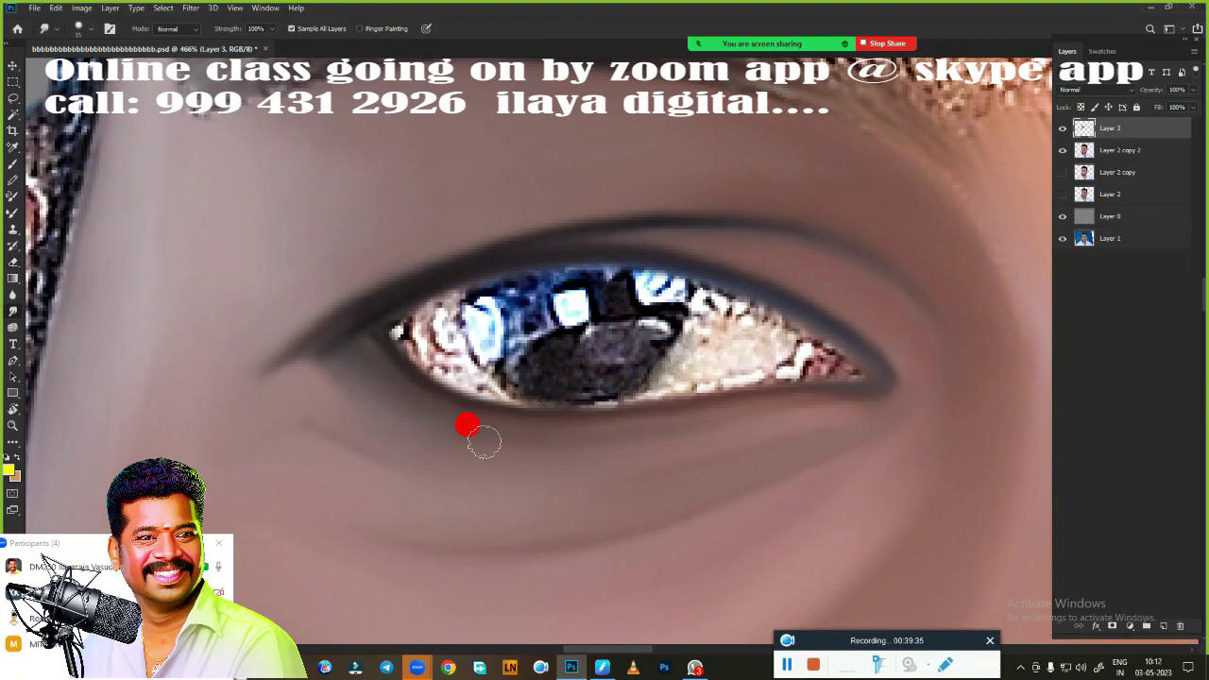
pyautogui.scroll(-2, 695, 404)
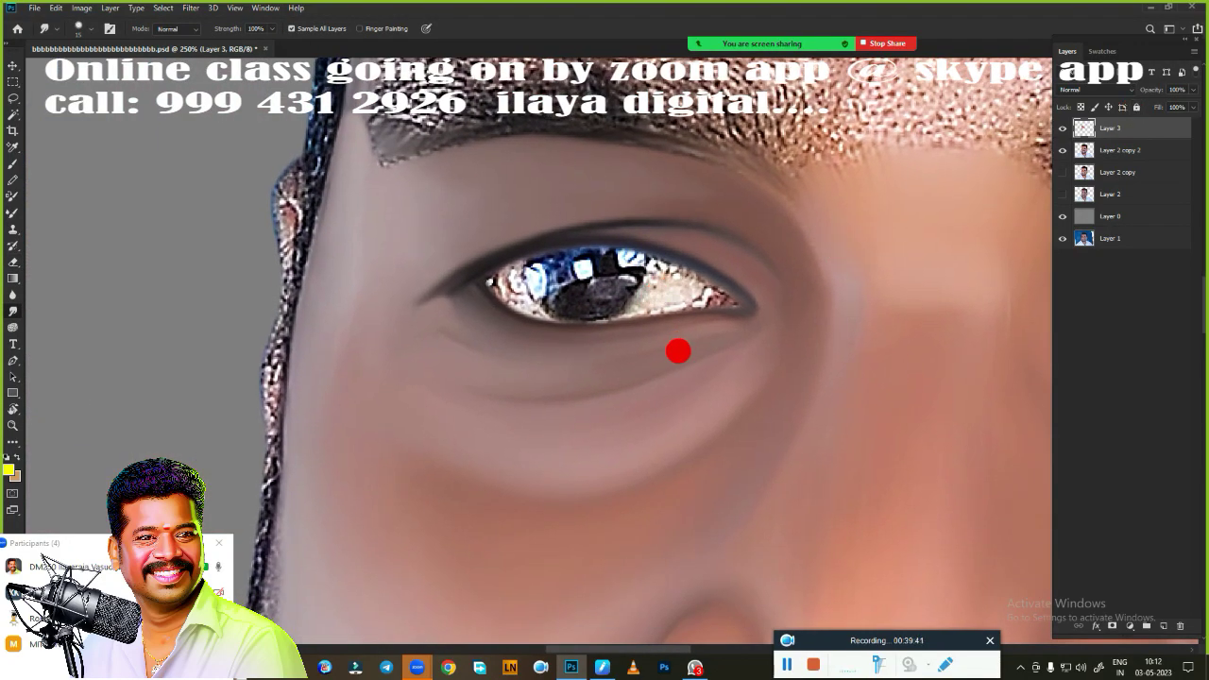
pyautogui.click(4, 89)
pyautogui.scroll(2, 588, 334)
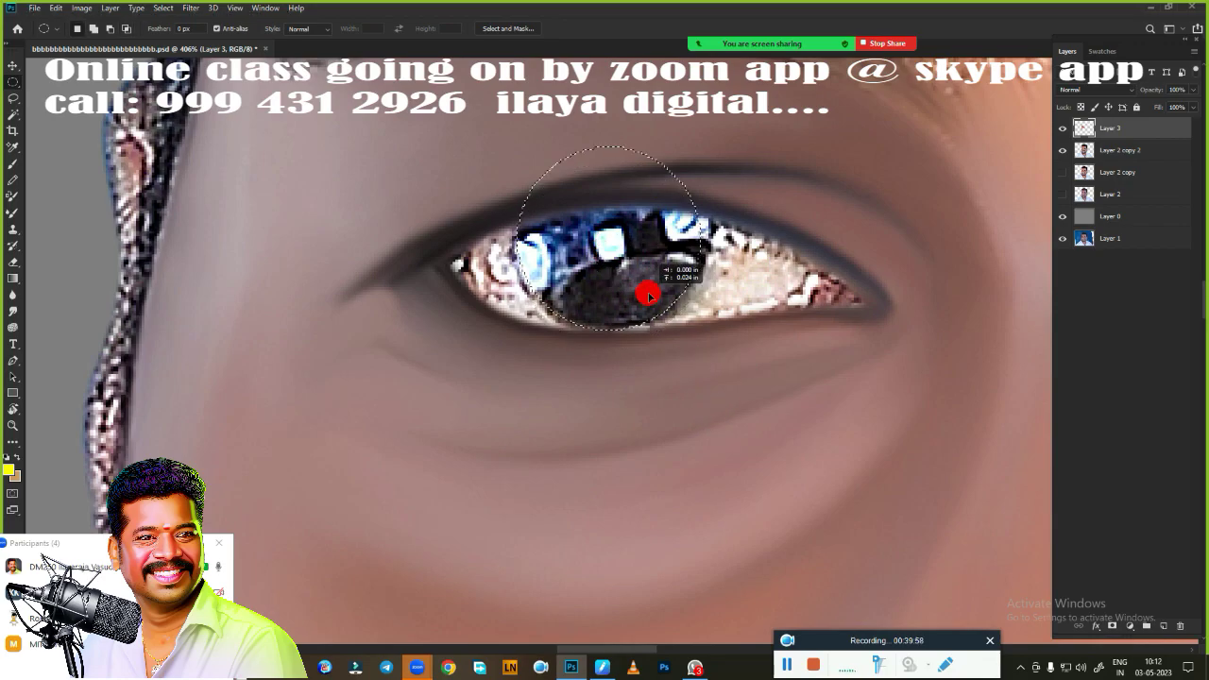
# - Inside an elliptical iris selection, smudge the iris solid black and reshape its white highlight
pyautogui.click(613, 251)
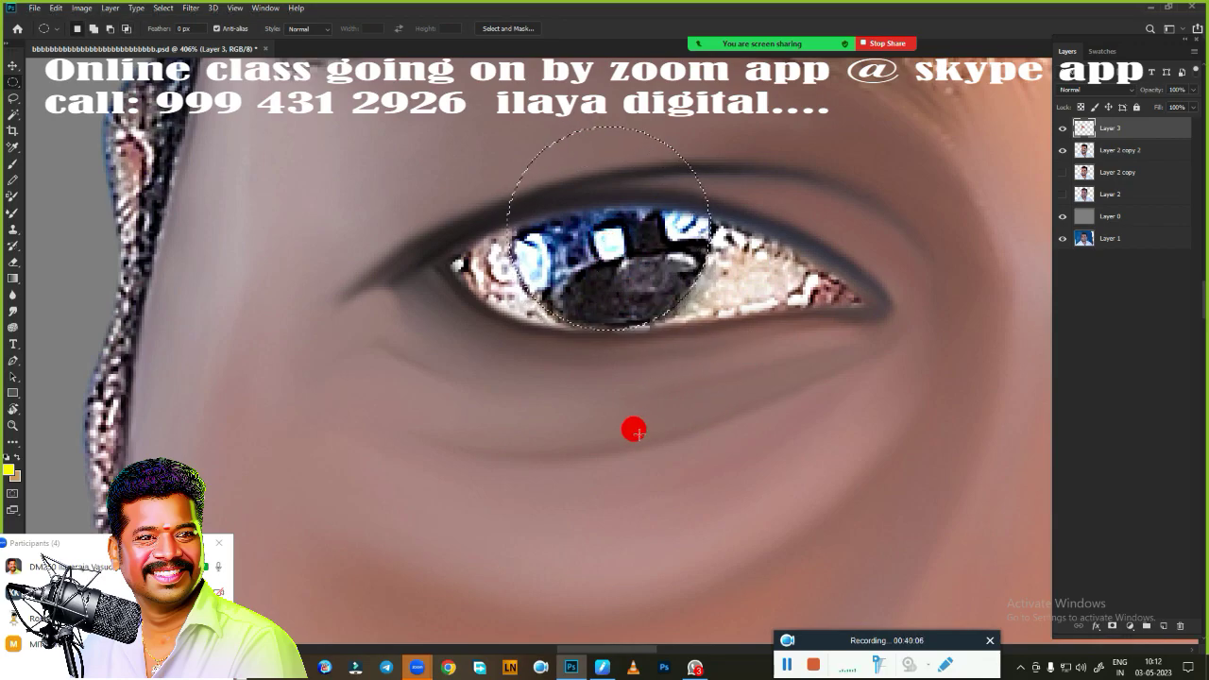
pyautogui.press('r')
pyautogui.scroll(1, 633, 378)
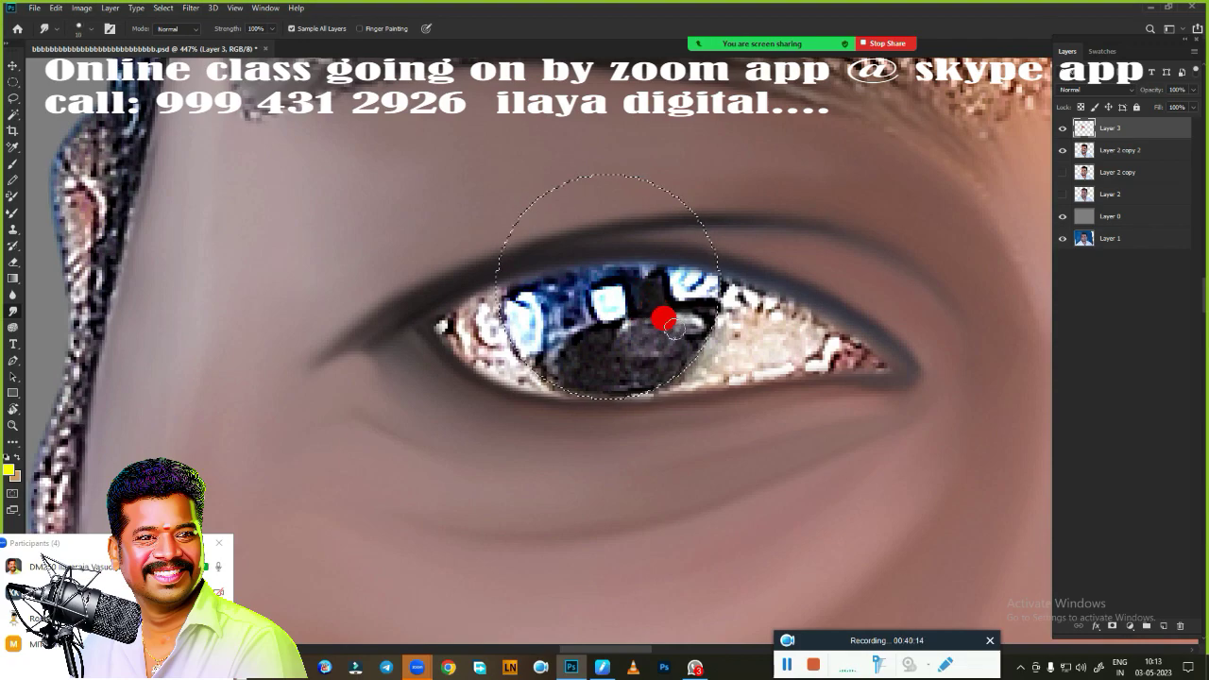
pyautogui.moveTo(670, 326)
pyautogui.mouseDown()
pyautogui.moveTo(610, 330)
pyautogui.moveTo(629, 308)
pyautogui.moveTo(686, 312)
pyautogui.moveTo(619, 355)
pyautogui.moveTo(558, 323)
pyautogui.moveTo(552, 278)
pyautogui.moveTo(604, 272)
pyautogui.moveTo(695, 292)
pyautogui.moveTo(625, 291)
pyautogui.moveTo(527, 340)
pyautogui.moveTo(656, 283)
pyautogui.moveTo(588, 284)
pyautogui.mouseUp()
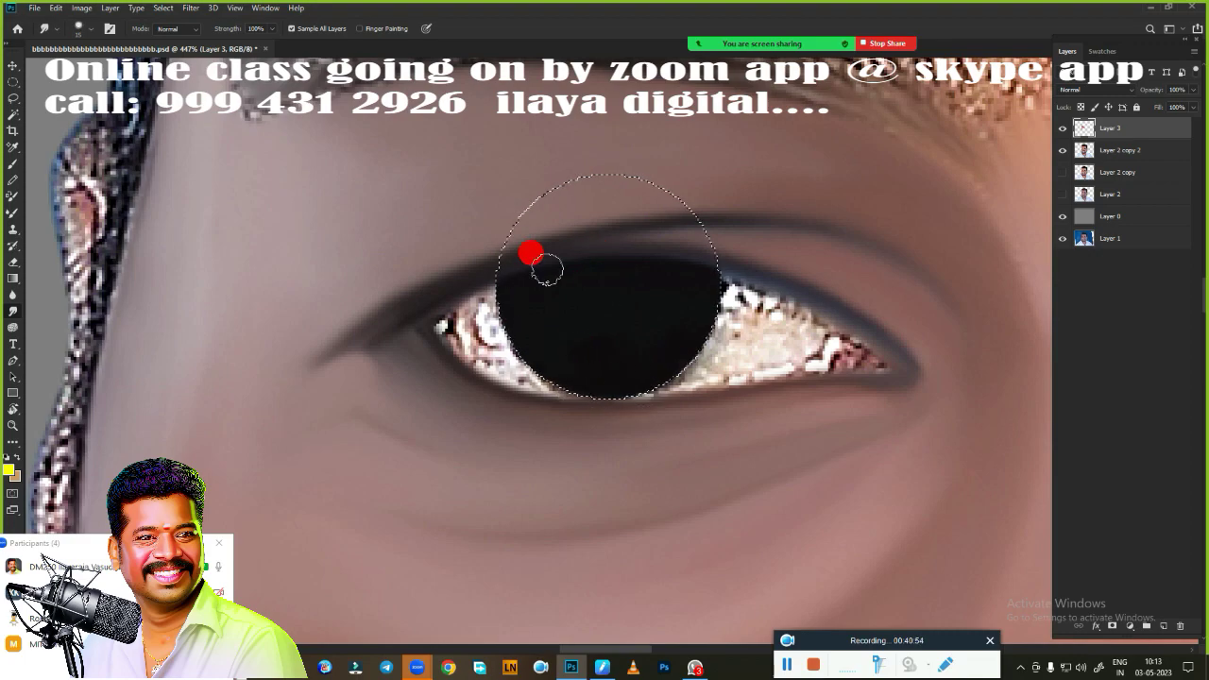
pyautogui.click(1164, 626)
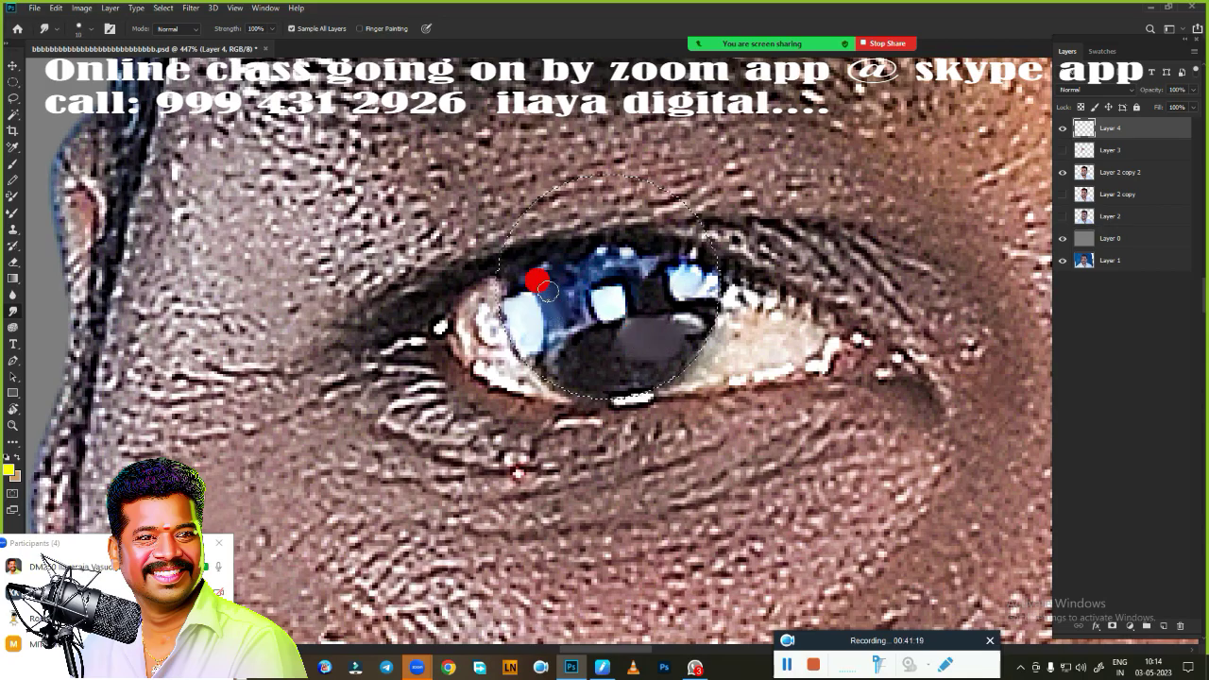
pyautogui.click(1062, 150)
pyautogui.scroll(1, 689, 364)
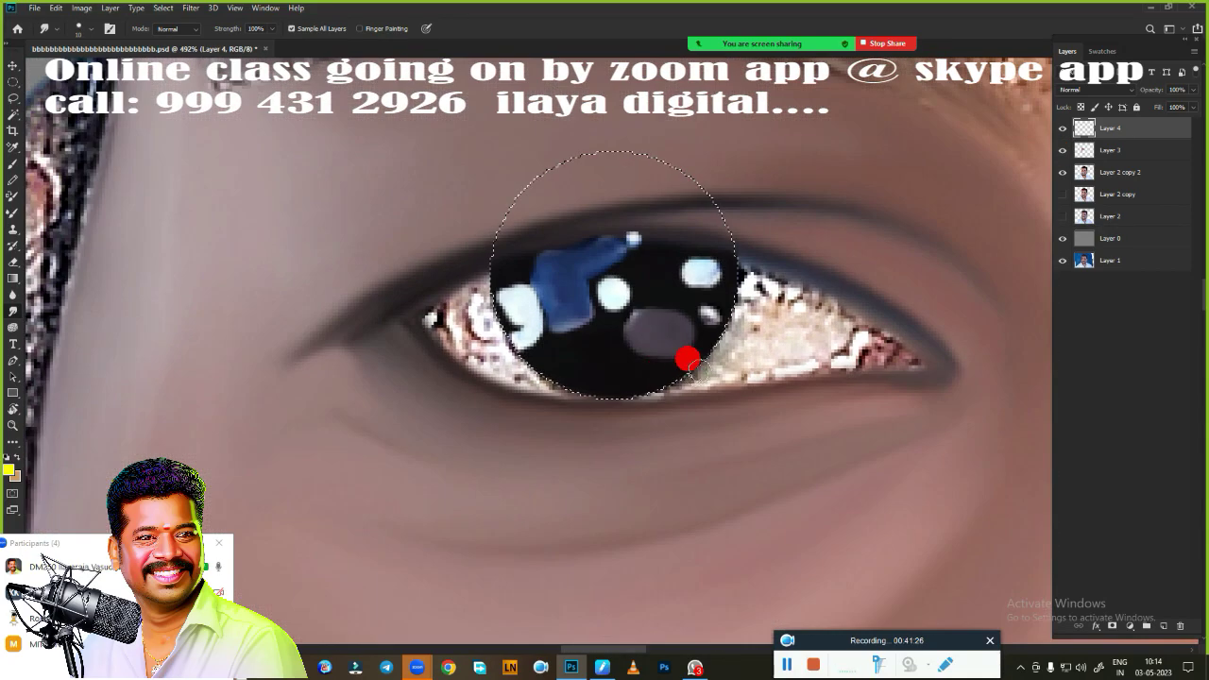
pyautogui.moveTo(662, 301)
pyautogui.mouseDown()
pyautogui.moveTo(696, 324)
pyautogui.moveTo(654, 283)
pyautogui.mouseUp()
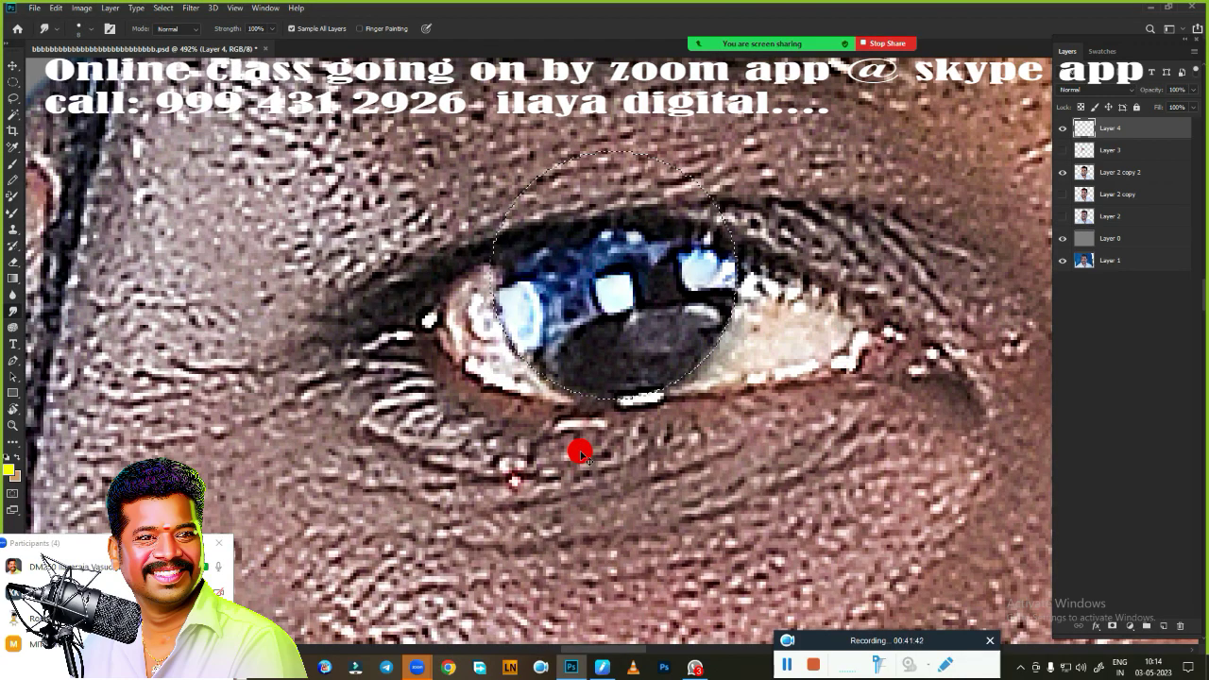
pyautogui.moveTo(580, 447); pyautogui.dragTo(618, 324)
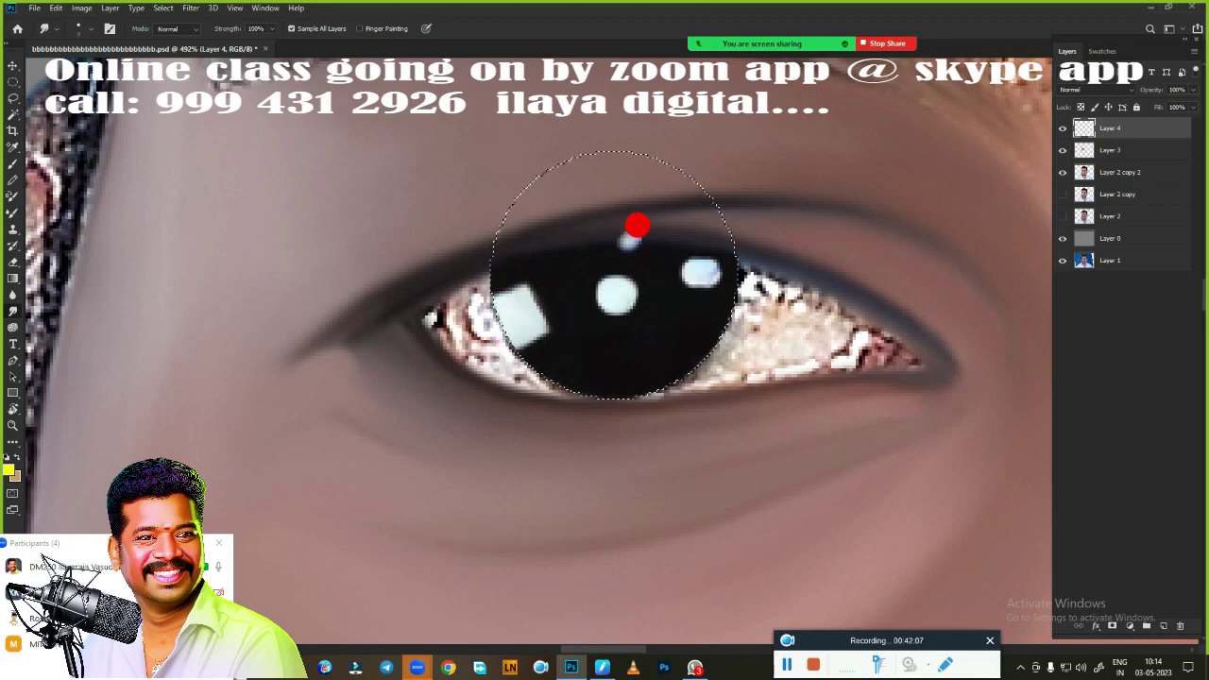
pyautogui.moveTo(674, 270); pyautogui.dragTo(696, 276)
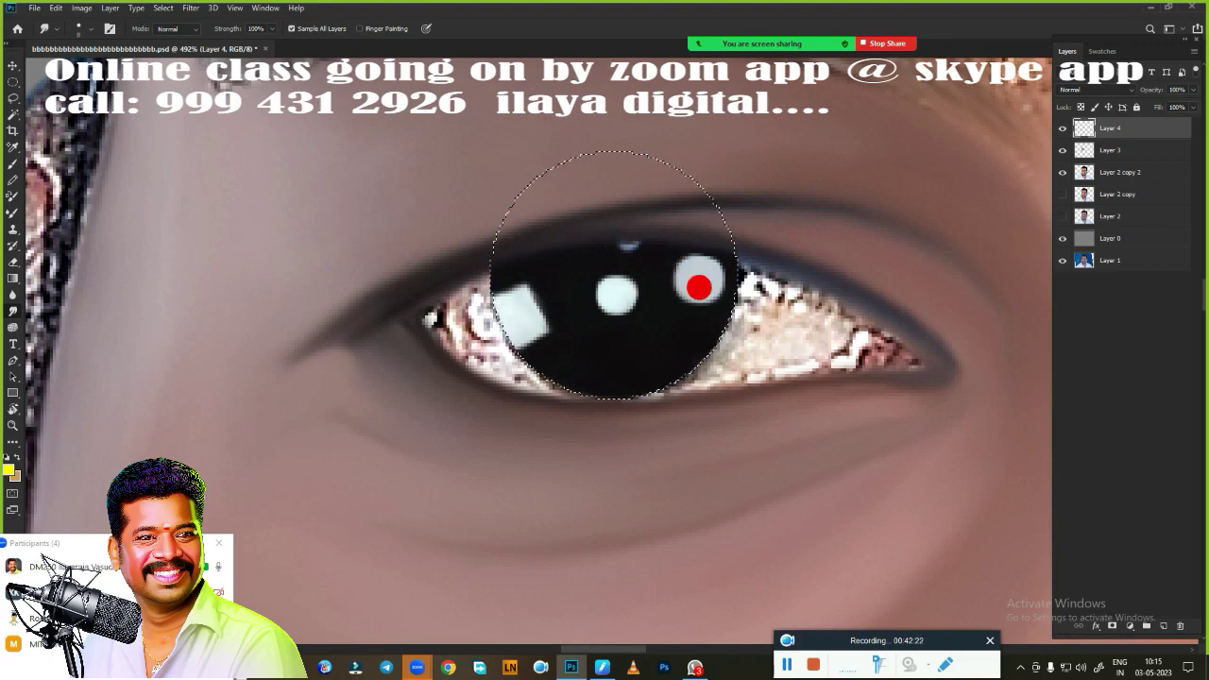
# - Feather the selection and smudge the eye white and reddish corner clean
pyautogui.hotkey('shift', 'F6')
pyautogui.press('Return')
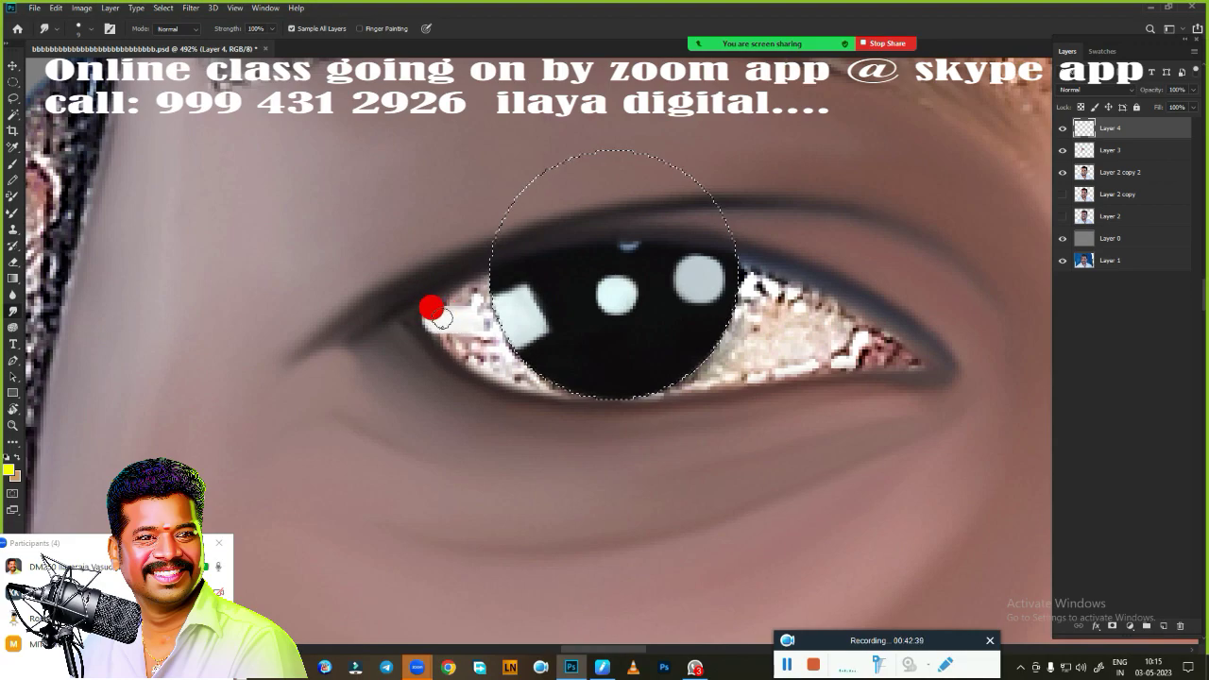
pyautogui.moveTo(453, 320); pyautogui.dragTo(454, 340)
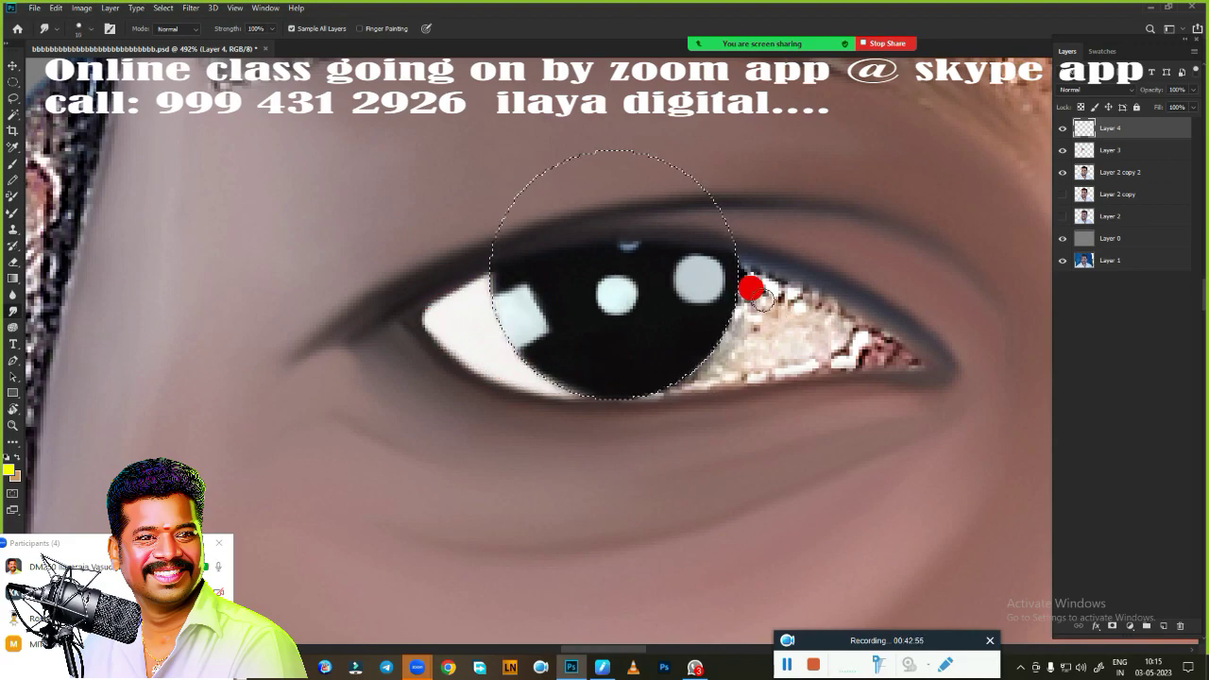
pyautogui.moveTo(745, 292)
pyautogui.mouseDown()
pyautogui.moveTo(761, 342)
pyautogui.moveTo(809, 348)
pyautogui.moveTo(821, 302)
pyautogui.moveTo(765, 276)
pyautogui.mouseUp()
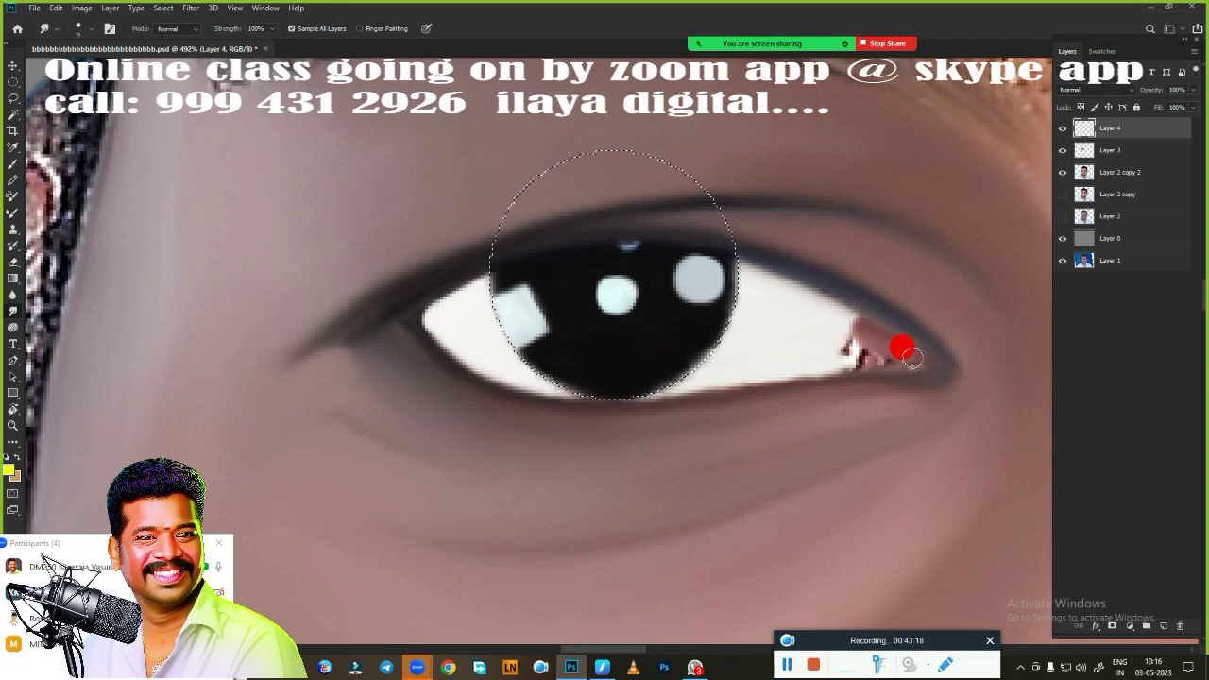
pyautogui.moveTo(818, 337); pyautogui.dragTo(821, 332)
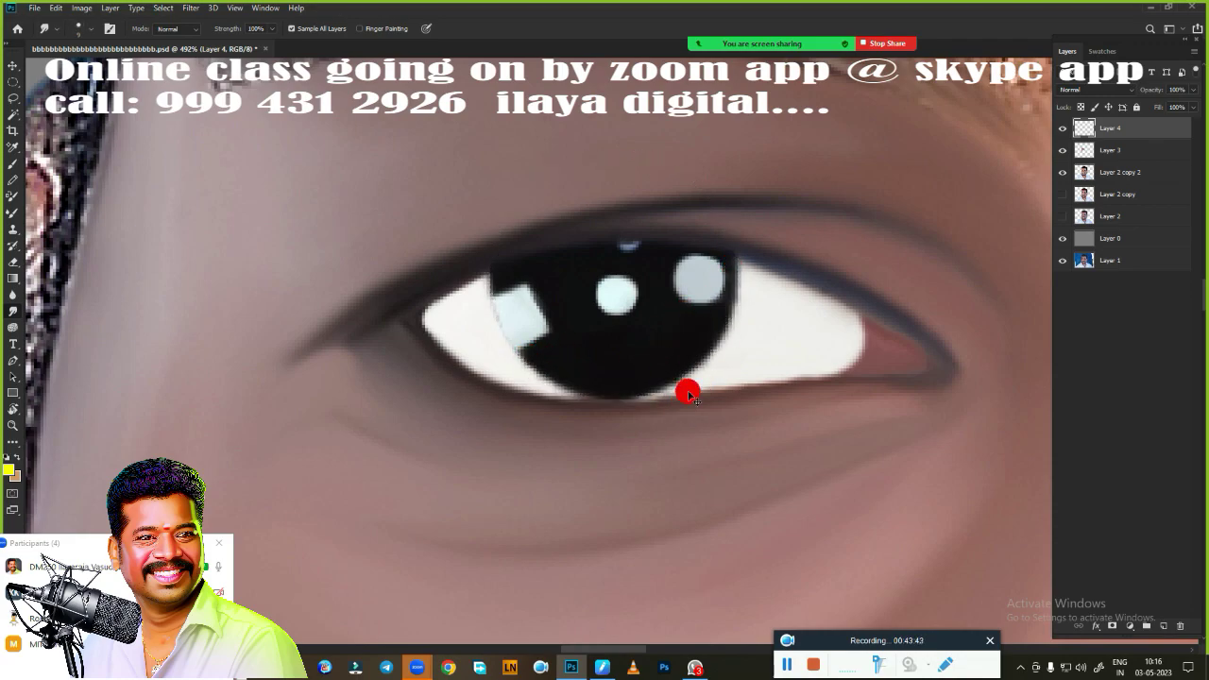
# - Paint a black Mixer Brush liner along the upper eyelid to the outer corner
pyautogui.press('b')
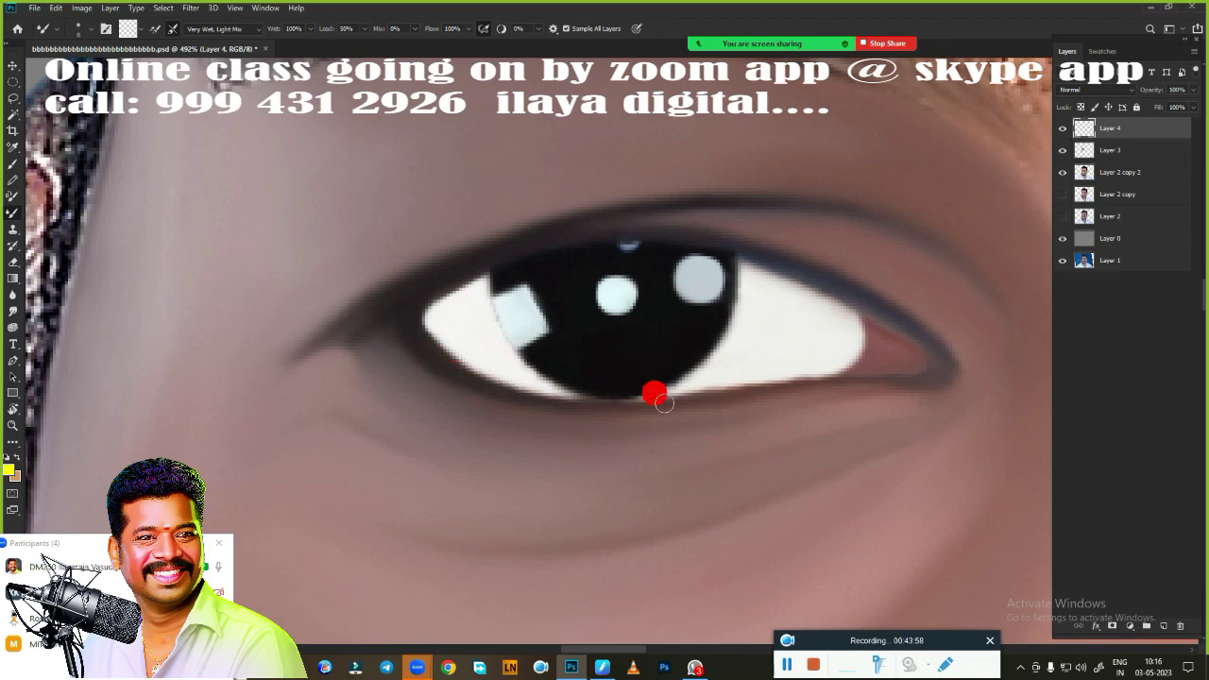
pyautogui.click(127, 28)
pyautogui.click(580, 353)
pyautogui.press('Return')
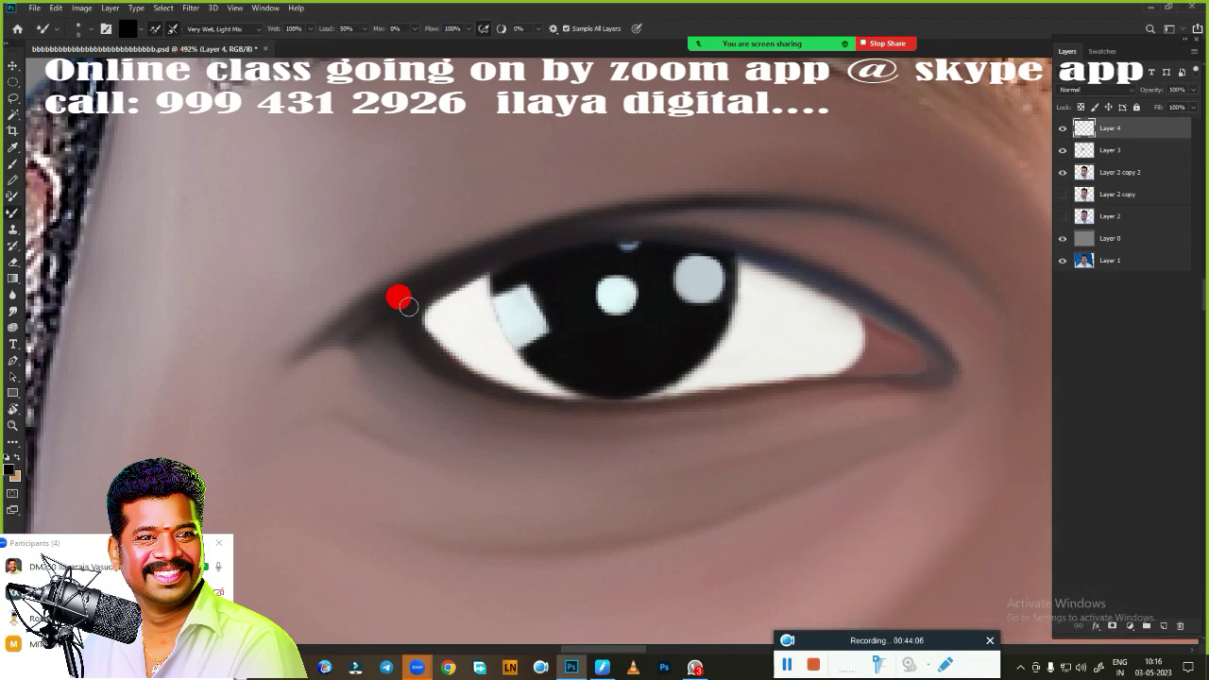
pyautogui.moveTo(458, 269)
pyautogui.mouseDown()
pyautogui.moveTo(661, 234)
pyautogui.moveTo(824, 280)
pyautogui.moveTo(923, 334)
pyautogui.moveTo(944, 375)
pyautogui.moveTo(810, 387)
pyautogui.mouseUp()
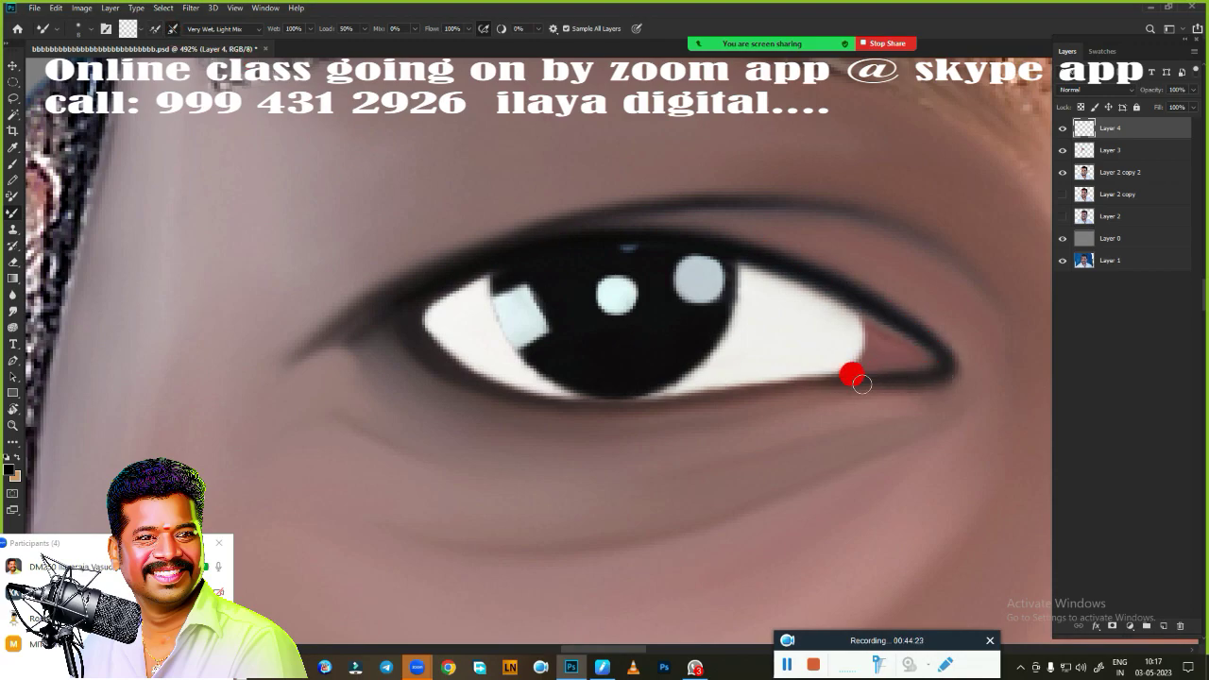
pyautogui.click(761, 248)
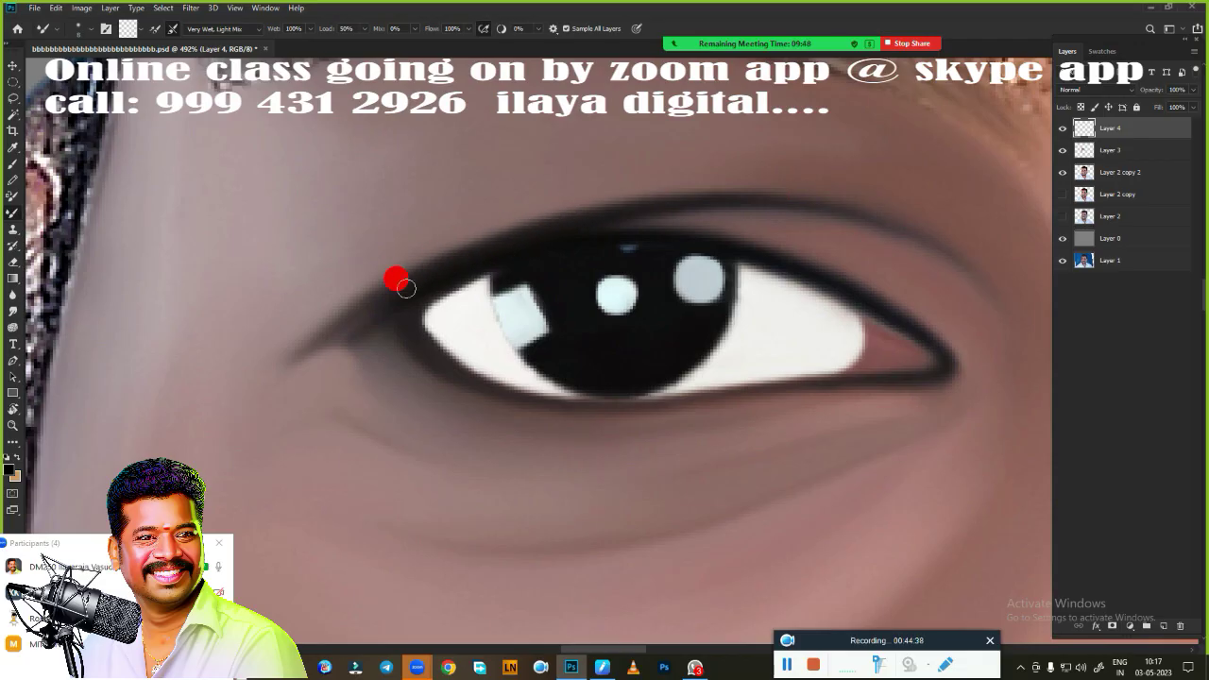
pyautogui.hotkey('ctrl', '0')
pyautogui.scroll(2, 639, 498)
pyautogui.scroll(2, 627, 419)
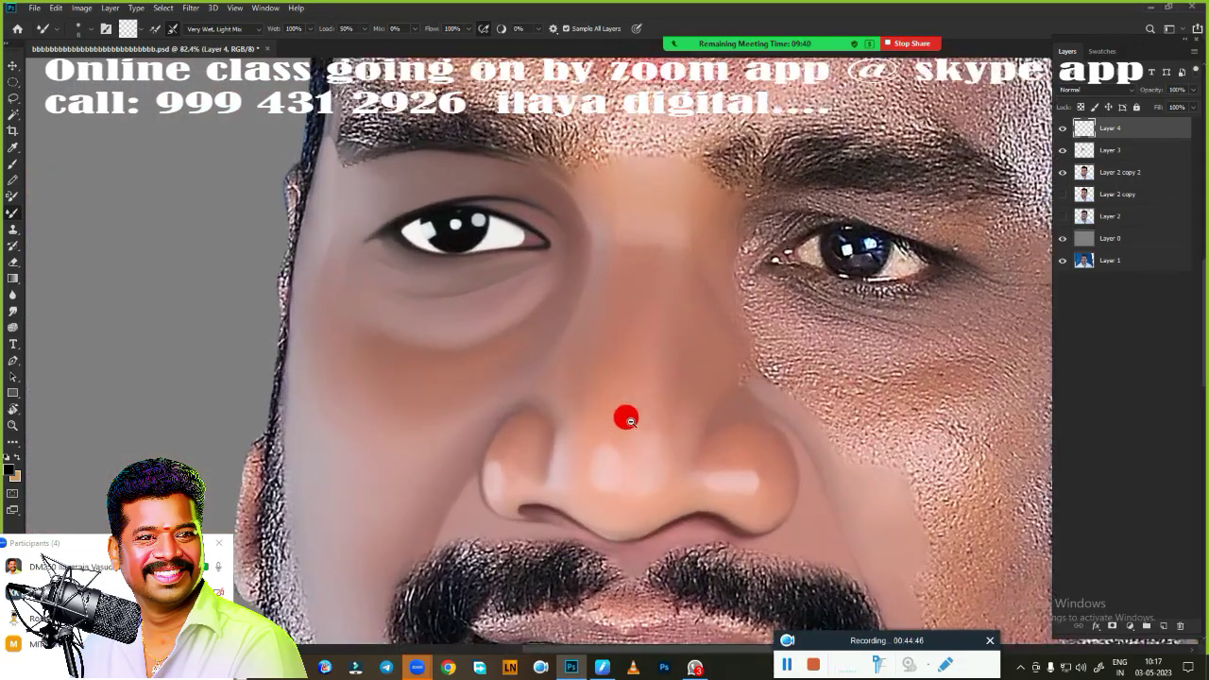
pyautogui.scroll(2, 758, 392)
pyautogui.scroll(-3, 674, 440)
# - Trace a Pen path around the second eye area and turn it into a selection
pyautogui.scroll(3, 457, 278)
pyautogui.press('p')
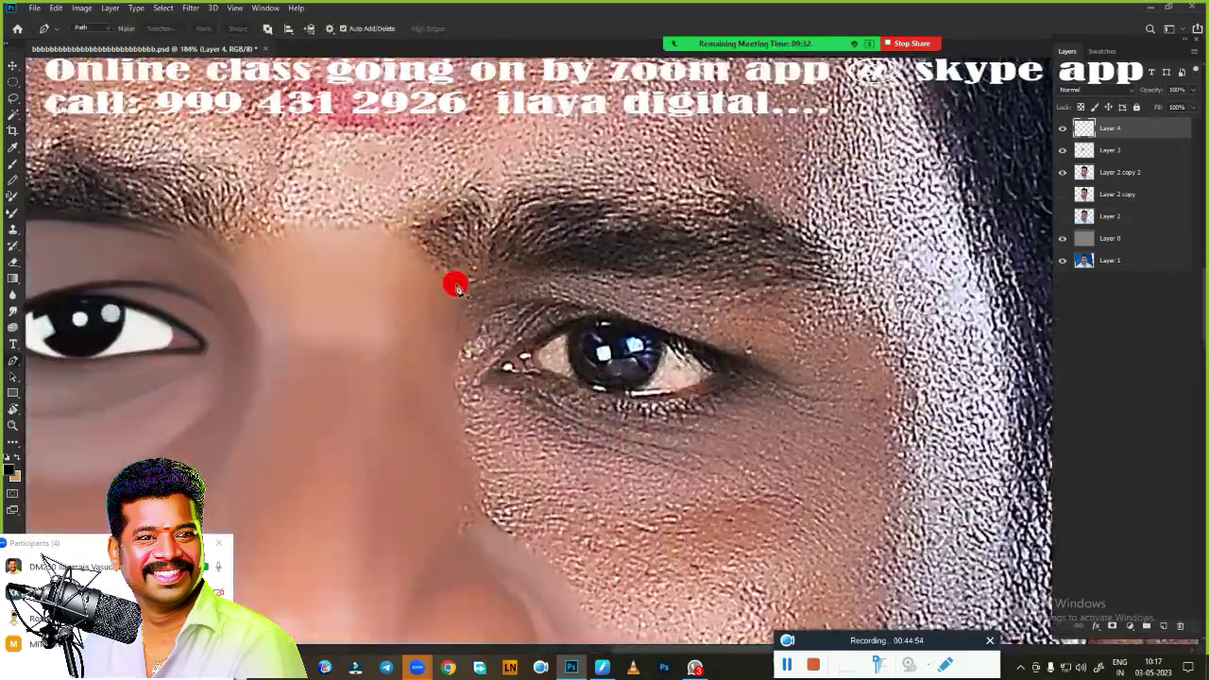
pyautogui.click(455, 282)
pyautogui.moveTo(567, 261); pyautogui.dragTo(639, 272)
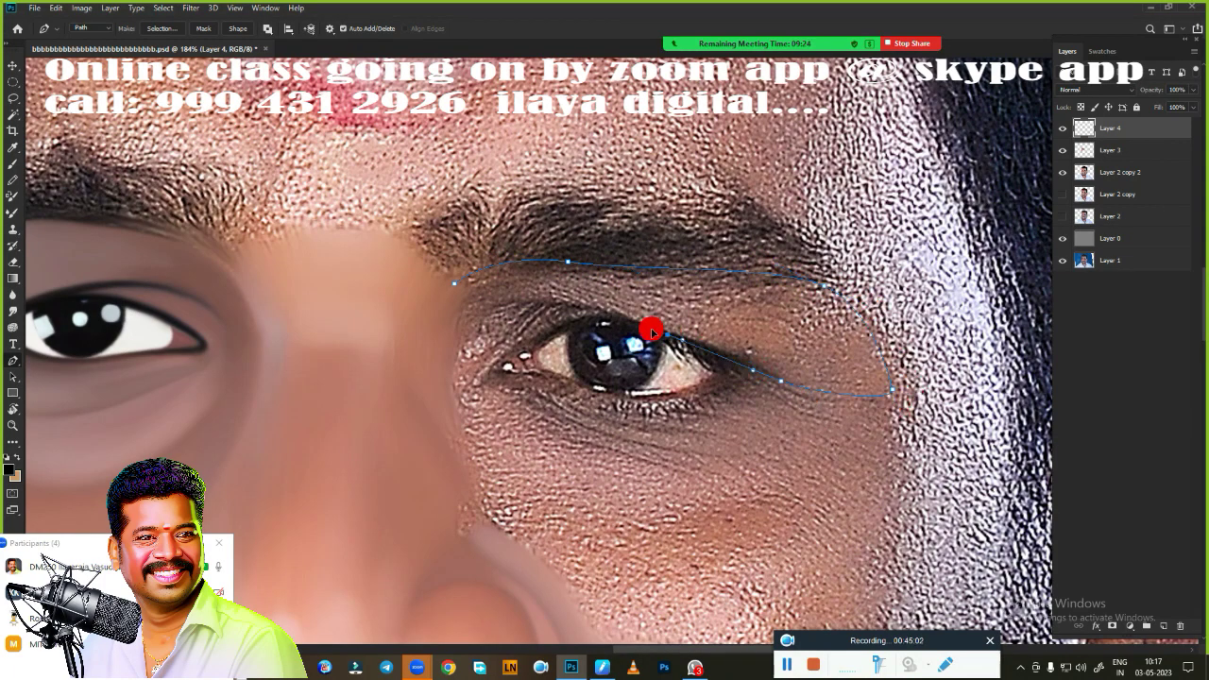
pyautogui.scroll(3, 652, 330)
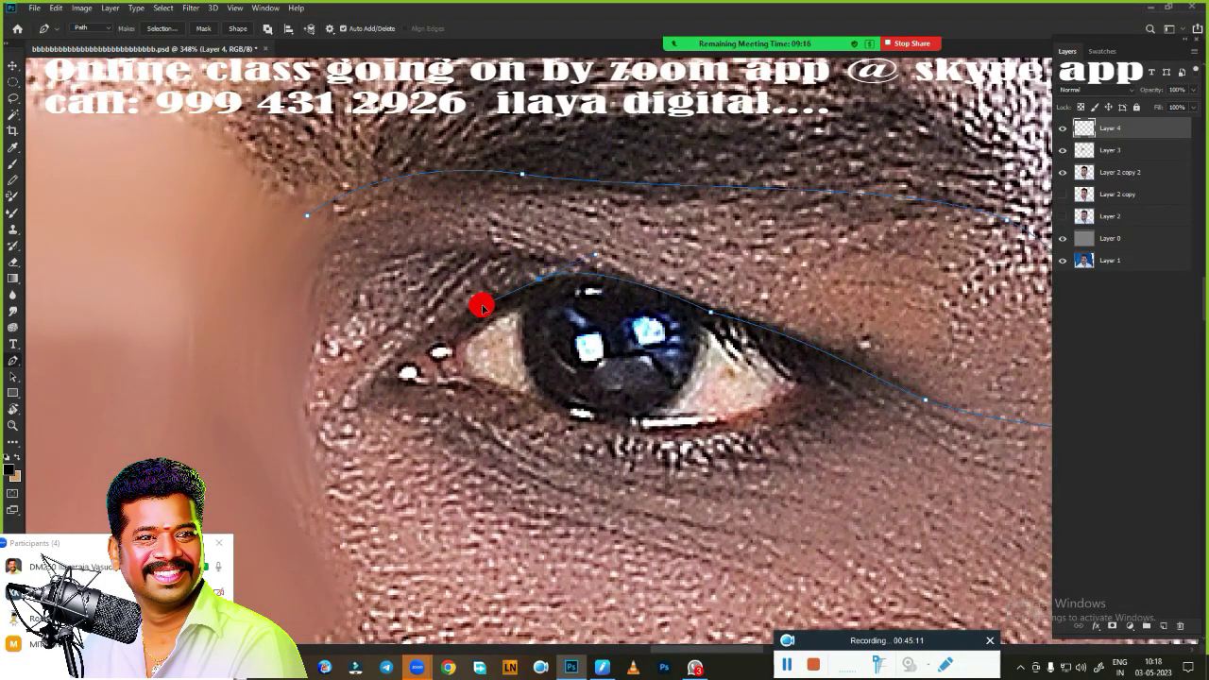
pyautogui.hotkey('ctrl', 'z')
pyautogui.moveTo(482, 306); pyautogui.dragTo(404, 371)
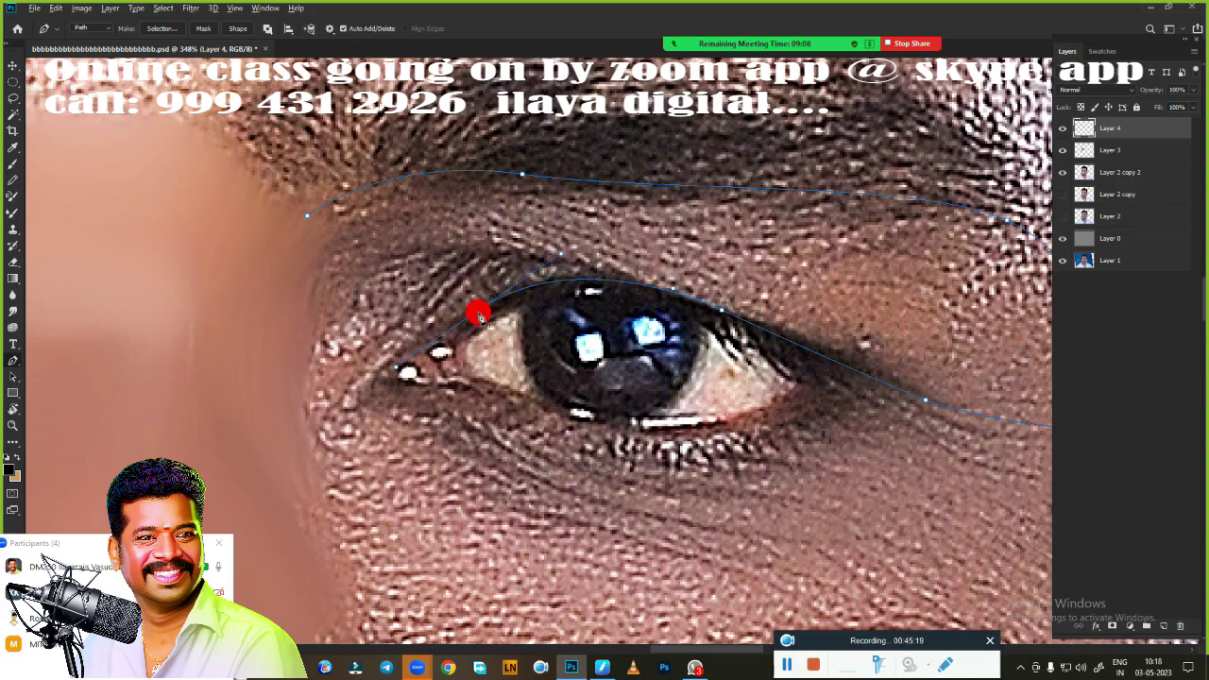
pyautogui.scroll(-3, 422, 425)
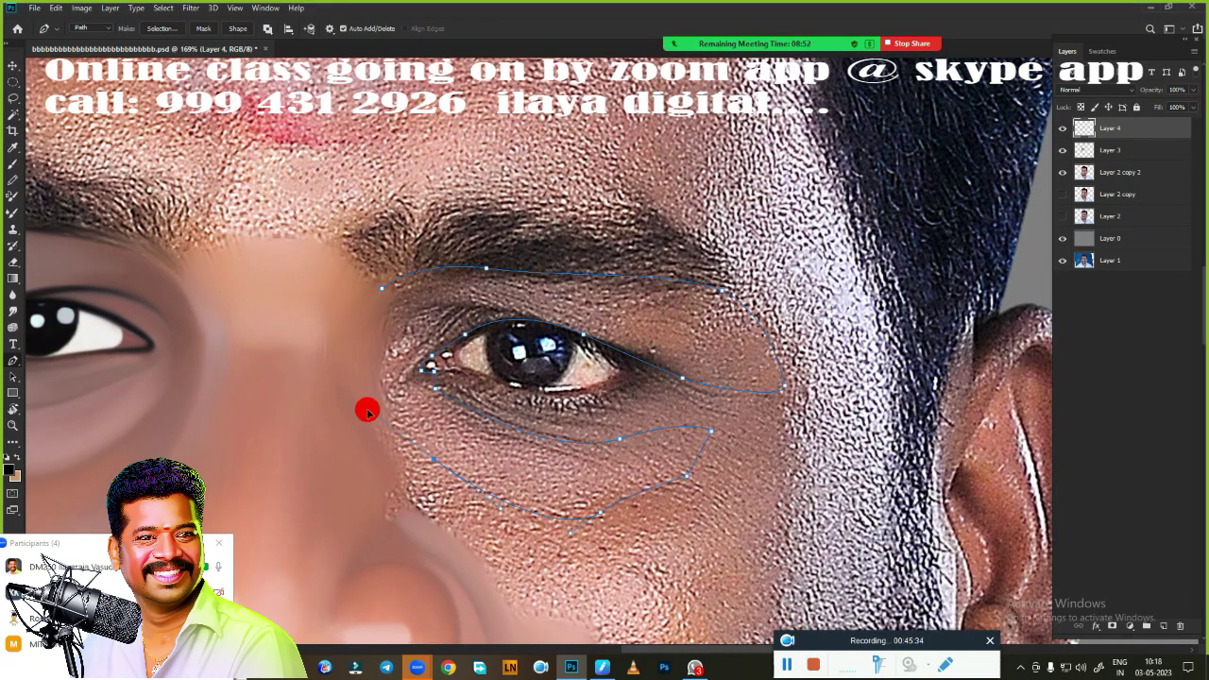
pyautogui.rightClick(610, 400)
pyautogui.click(608, 364)
pyautogui.press('Return')
pyautogui.scroll(2, 758, 292)
pyautogui.scroll(2, 758, 293)
# - Smudge the skin above the eye, around the inner corner and down the cheek
pyautogui.press('r')
pyautogui.moveTo(750, 351)
pyautogui.mouseDown()
pyautogui.moveTo(834, 262)
pyautogui.moveTo(777, 154)
pyautogui.moveTo(750, 292)
pyautogui.moveTo(551, 135)
pyautogui.moveTo(239, 180)
pyautogui.moveTo(462, 159)
pyautogui.moveTo(653, 271)
pyautogui.mouseUp()
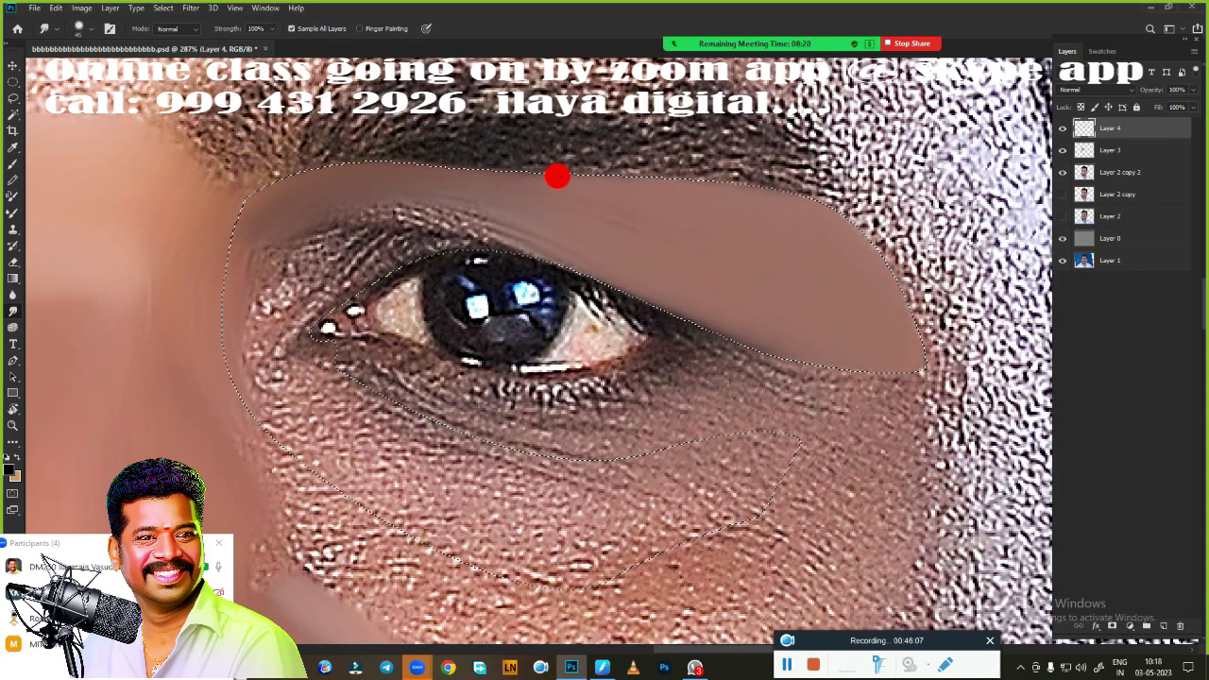
pyautogui.moveTo(557, 176)
pyautogui.mouseDown()
pyautogui.moveTo(256, 236)
pyautogui.moveTo(548, 230)
pyautogui.mouseUp()
pyautogui.moveTo(270, 179)
pyautogui.mouseDown()
pyautogui.moveTo(299, 264)
pyautogui.moveTo(356, 252)
pyautogui.mouseUp()
pyautogui.moveTo(527, 261)
pyautogui.mouseDown()
pyautogui.moveTo(327, 278)
pyautogui.moveTo(294, 351)
pyautogui.moveTo(343, 465)
pyautogui.moveTo(479, 538)
pyautogui.moveTo(258, 456)
pyautogui.moveTo(676, 454)
pyautogui.moveTo(422, 473)
pyautogui.moveTo(683, 486)
pyautogui.mouseUp()
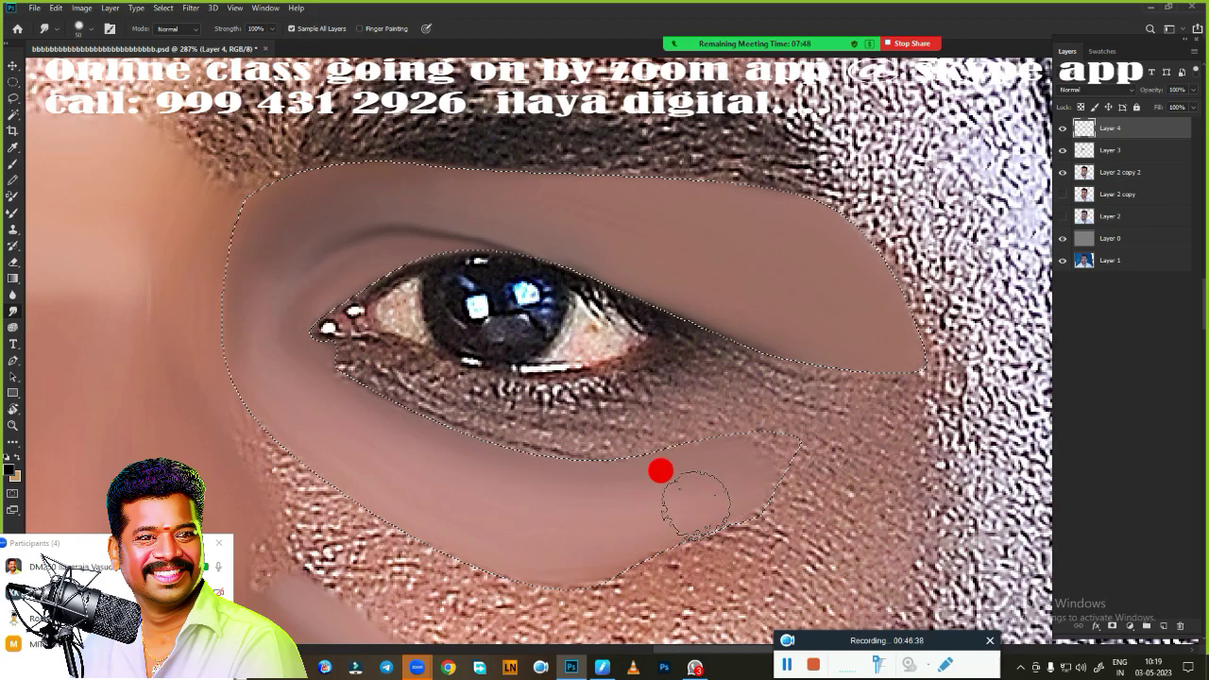
pyautogui.hotkey('ctrl', 'shift', 'f')
pyautogui.press('Return')
pyautogui.moveTo(771, 208)
pyautogui.mouseDown()
pyautogui.moveTo(889, 254)
pyautogui.moveTo(943, 322)
pyautogui.moveTo(826, 414)
pyautogui.moveTo(735, 356)
pyautogui.moveTo(660, 439)
pyautogui.moveTo(471, 439)
pyautogui.moveTo(463, 514)
pyautogui.mouseUp()
# - Smooth the skin along the selection's lower edge, the brow texture and cheek band
pyautogui.scroll(-3, 354, 330)
pyautogui.moveTo(330, 305)
pyautogui.mouseDown()
pyautogui.moveTo(671, 367)
pyautogui.moveTo(708, 438)
pyautogui.mouseUp()
pyautogui.scroll(-2, 707, 437)
pyautogui.scroll(2, 656, 337)
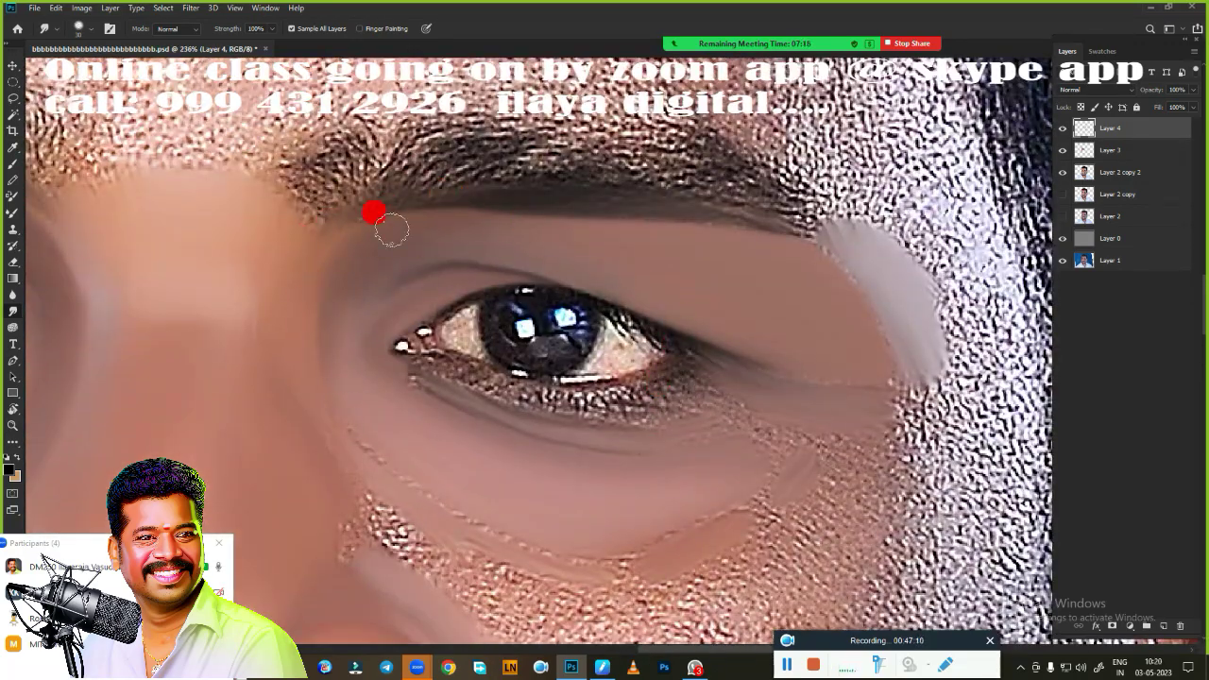
pyautogui.moveTo(799, 236); pyautogui.dragTo(750, 211)
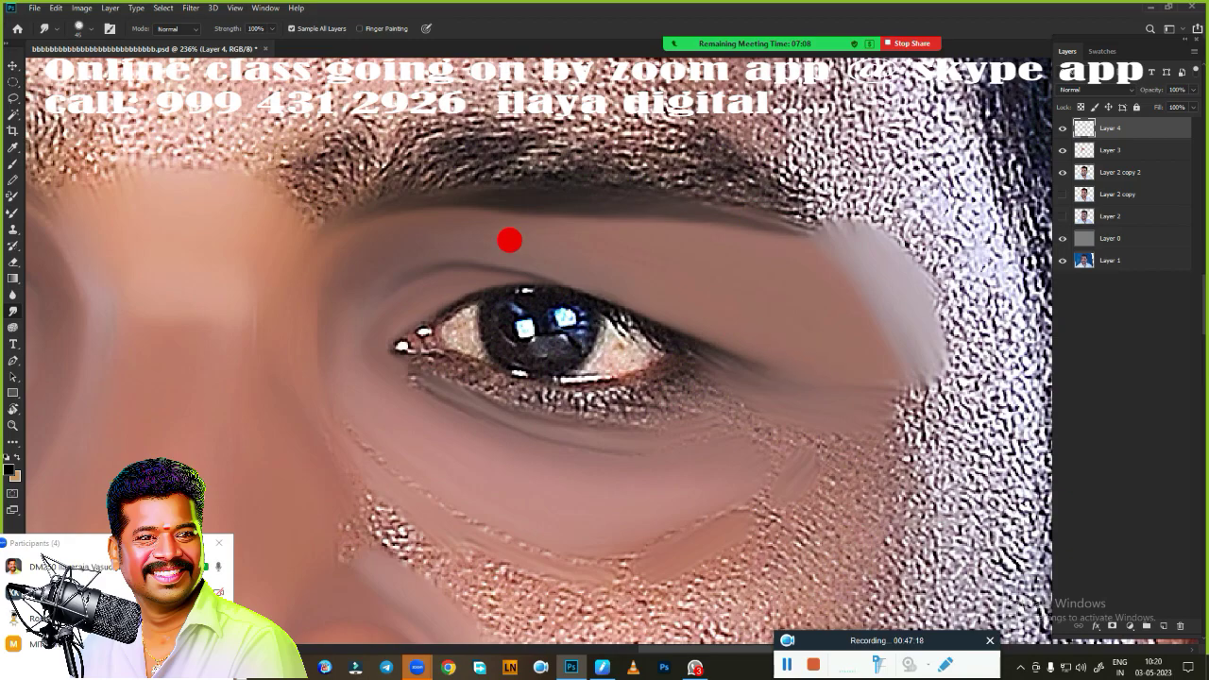
pyautogui.moveTo(656, 502); pyautogui.dragTo(689, 545)
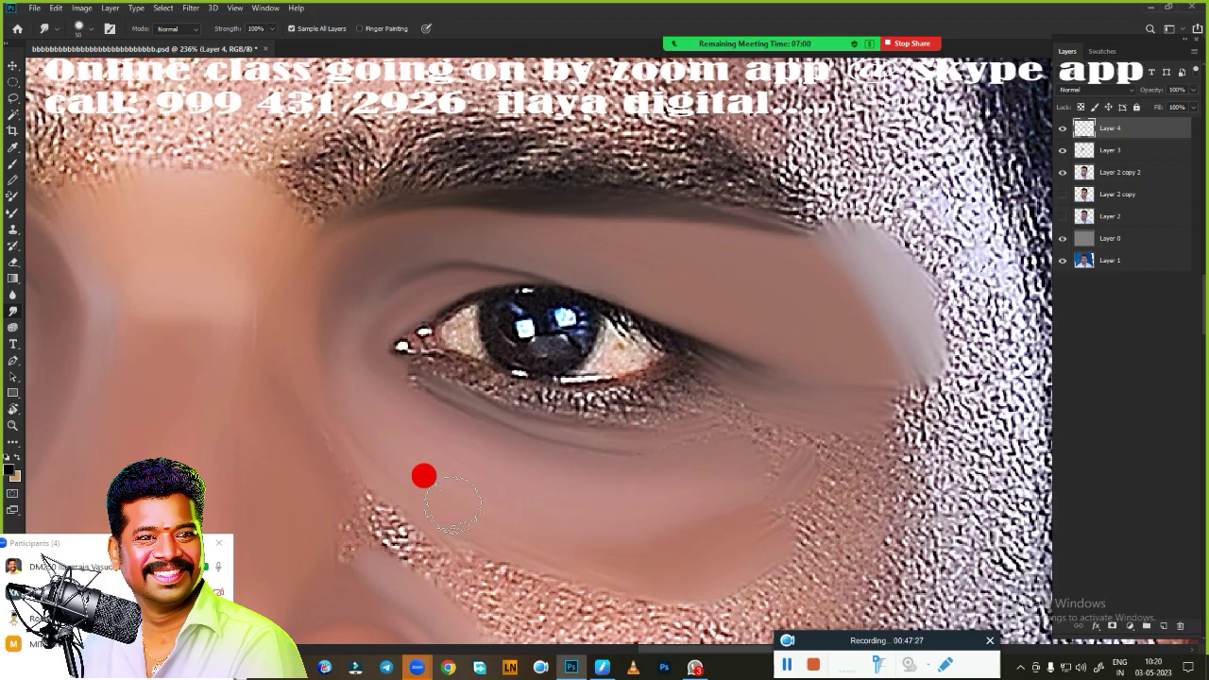
# - Blend the remaining cheek texture below the eye and near the right temple
pyautogui.scroll(-3, 742, 429)
pyautogui.moveTo(534, 373)
pyautogui.mouseDown()
pyautogui.moveTo(380, 272)
pyautogui.moveTo(445, 339)
pyautogui.mouseUp()
pyautogui.moveTo(534, 369); pyautogui.dragTo(697, 262)
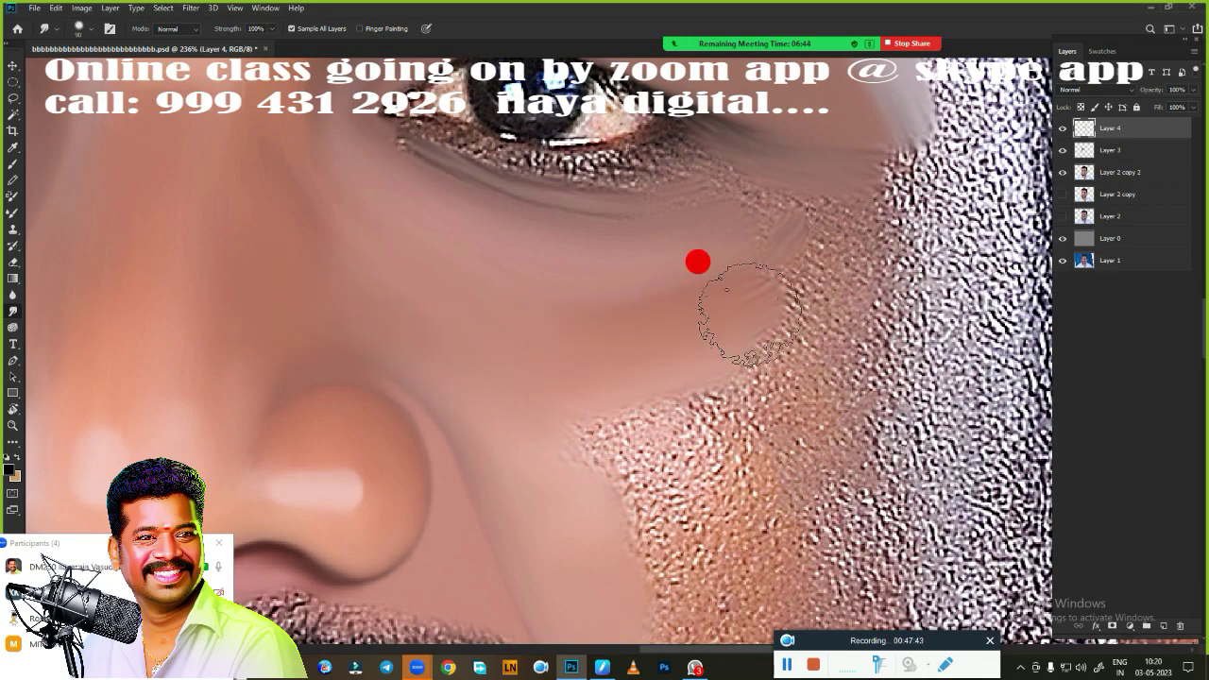
pyautogui.moveTo(483, 278)
pyautogui.mouseDown()
pyautogui.moveTo(755, 297)
pyautogui.moveTo(728, 157)
pyautogui.mouseUp()
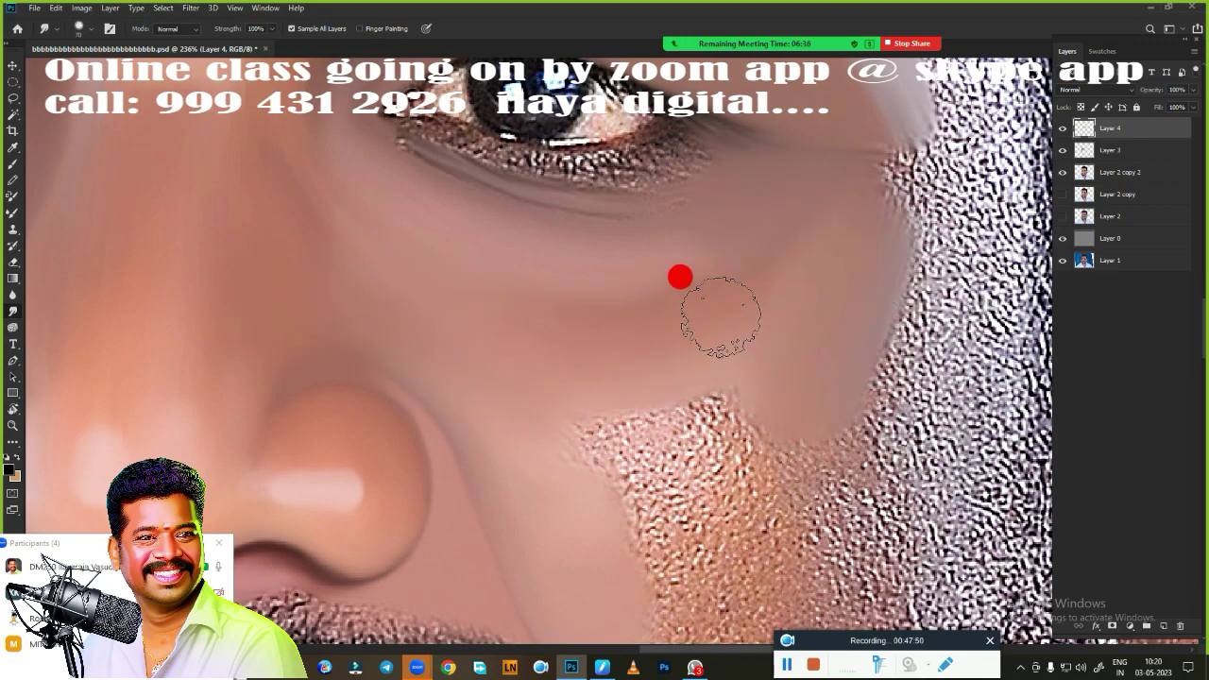
pyautogui.scroll(-3, 709, 351)
pyautogui.moveTo(709, 243)
pyautogui.mouseDown()
pyautogui.moveTo(678, 127)
pyautogui.moveTo(728, 208)
pyautogui.moveTo(638, 140)
pyautogui.moveTo(690, 296)
pyautogui.moveTo(724, 475)
pyautogui.moveTo(709, 289)
pyautogui.moveTo(688, 402)
pyautogui.mouseUp()
pyautogui.scroll(-5, 687, 402)
pyautogui.moveTo(621, 424)
pyautogui.mouseDown()
pyautogui.moveTo(574, 481)
pyautogui.moveTo(588, 353)
pyautogui.moveTo(642, 248)
pyautogui.moveTo(566, 183)
pyautogui.moveTo(649, 203)
pyautogui.moveTo(545, 230)
pyautogui.moveTo(648, 434)
pyautogui.moveTo(707, 213)
pyautogui.moveTo(695, 268)
pyautogui.moveTo(736, 280)
pyautogui.moveTo(746, 378)
pyautogui.moveTo(653, 445)
pyautogui.mouseUp()
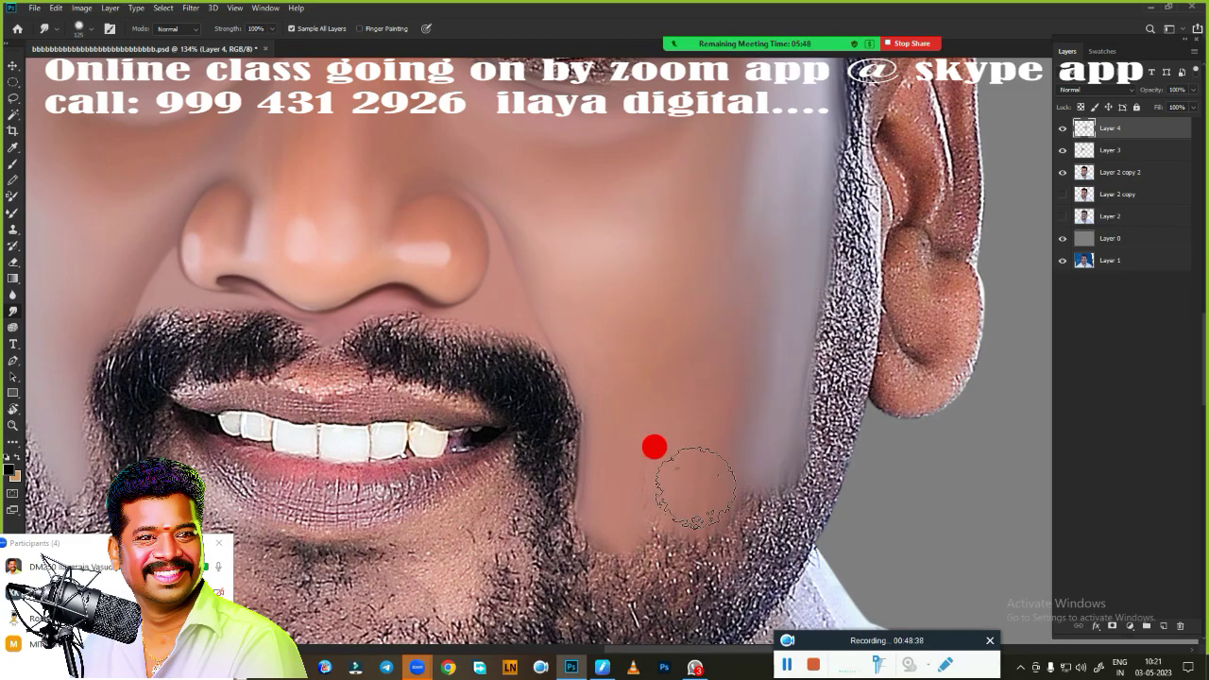
# - Set the Eraser to full opacity, then return to the Mixer Brush
pyautogui.scroll(-5, 720, 368)
pyautogui.press('e')
pyautogui.scroll(3, 707, 434)
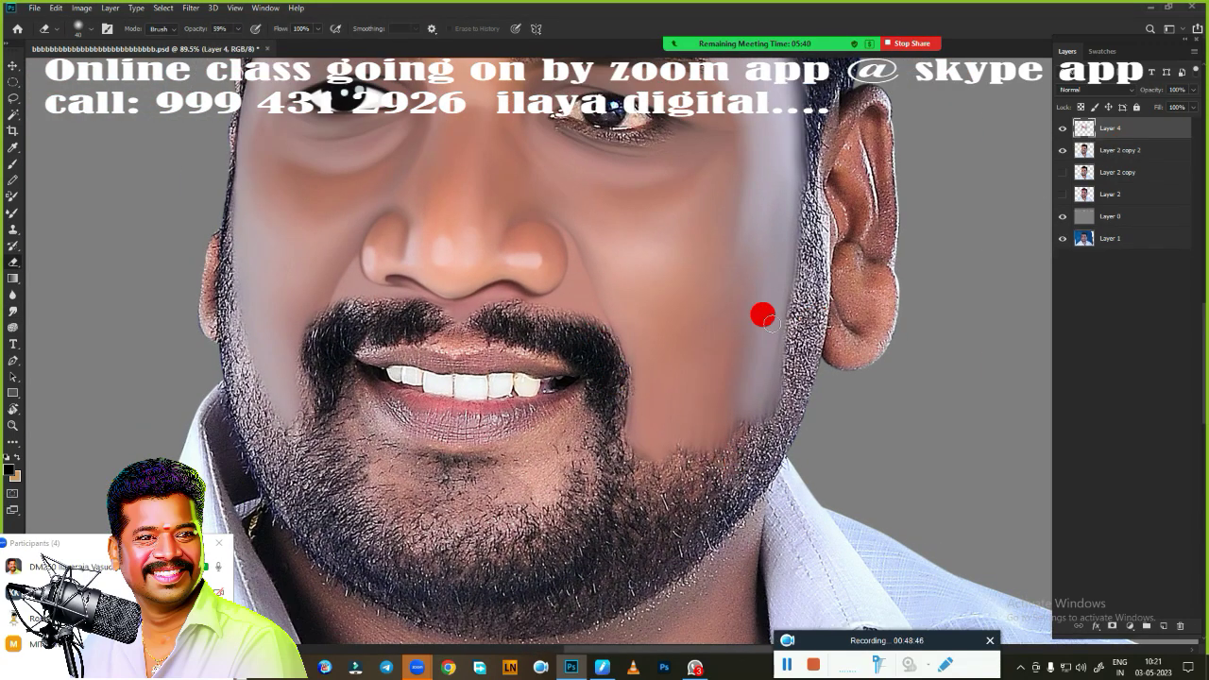
pyautogui.press('0')
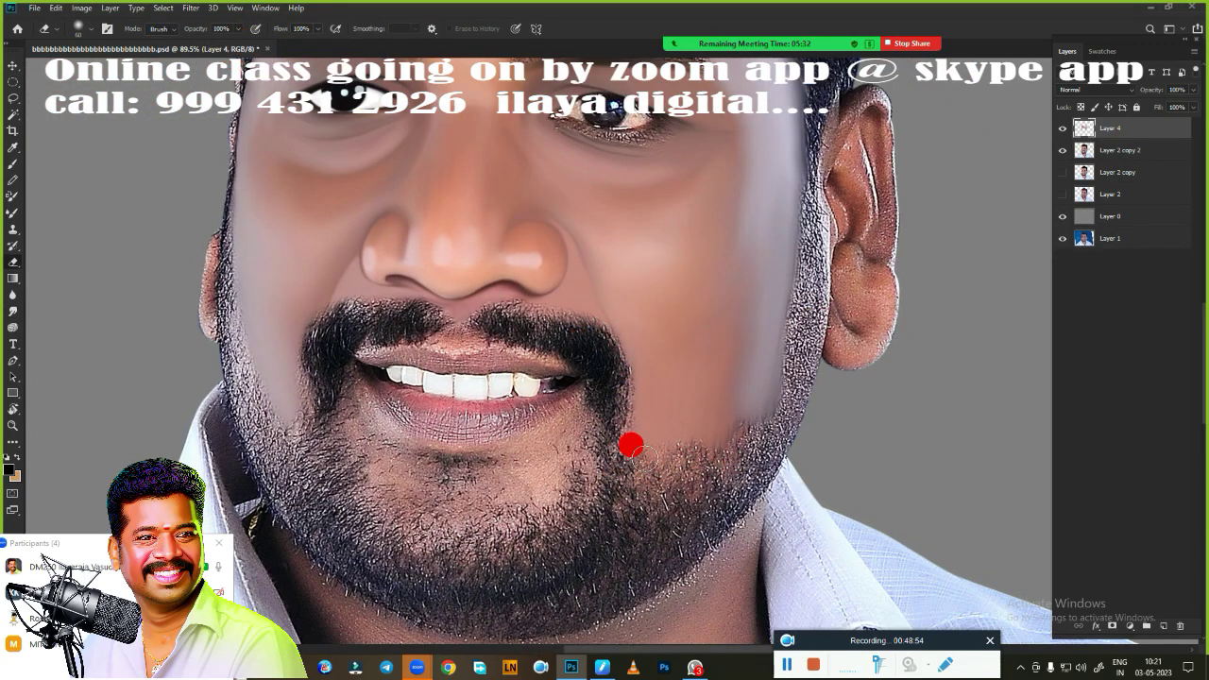
pyautogui.scroll(3, 788, 378)
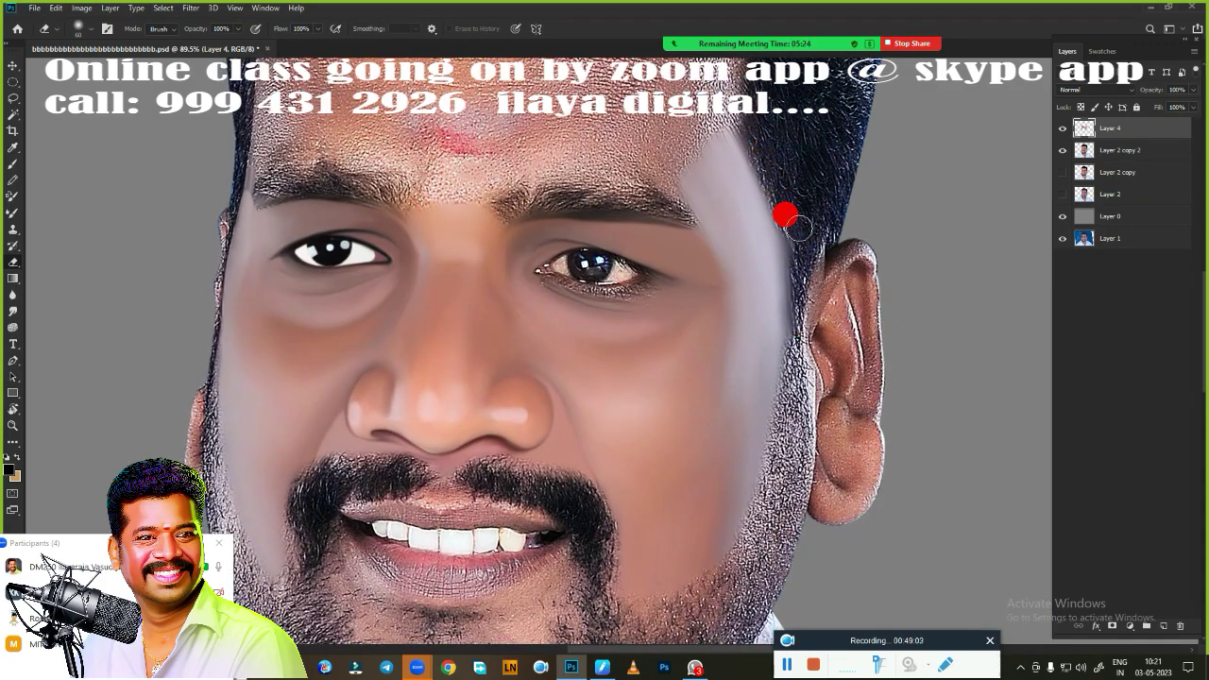
pyautogui.press('b')
pyautogui.scroll(5, 597, 257)
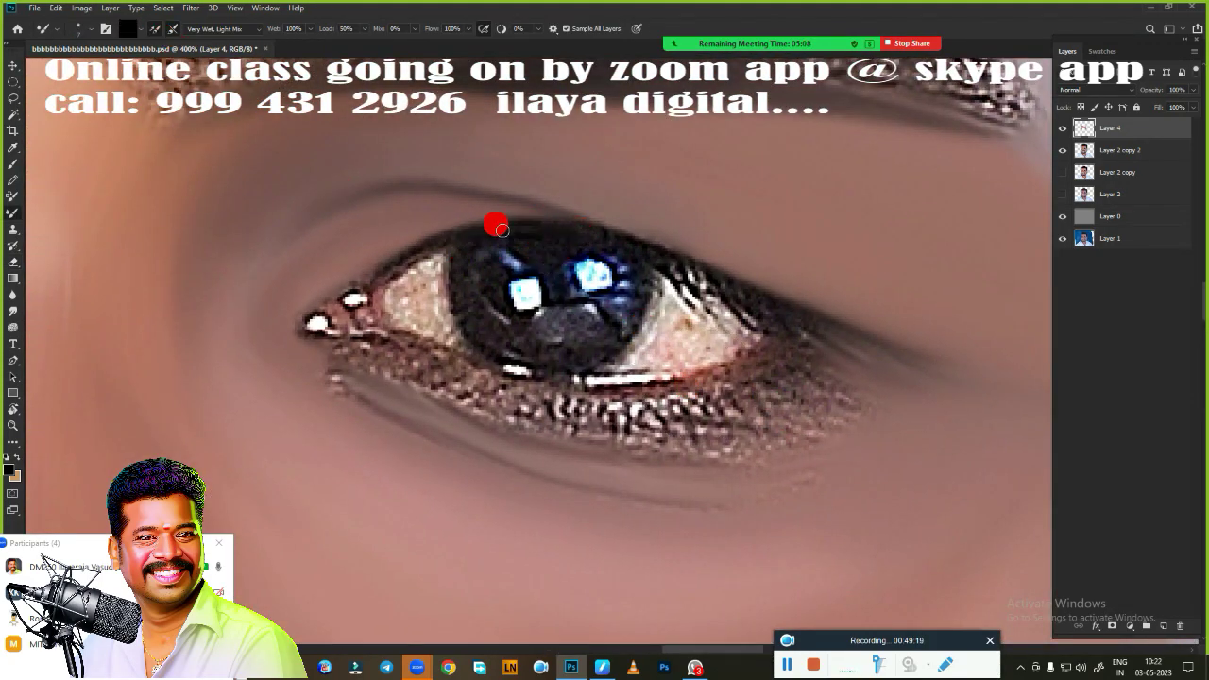
# - Paint black liner and crease on the upper lid, then smudge the lower lashes smooth
pyautogui.moveTo(501, 228)
pyautogui.mouseDown()
pyautogui.moveTo(325, 302)
pyautogui.moveTo(335, 326)
pyautogui.moveTo(416, 332)
pyautogui.mouseUp()
pyautogui.moveTo(506, 192)
pyautogui.mouseDown()
pyautogui.moveTo(766, 297)
pyautogui.moveTo(661, 355)
pyautogui.mouseUp()
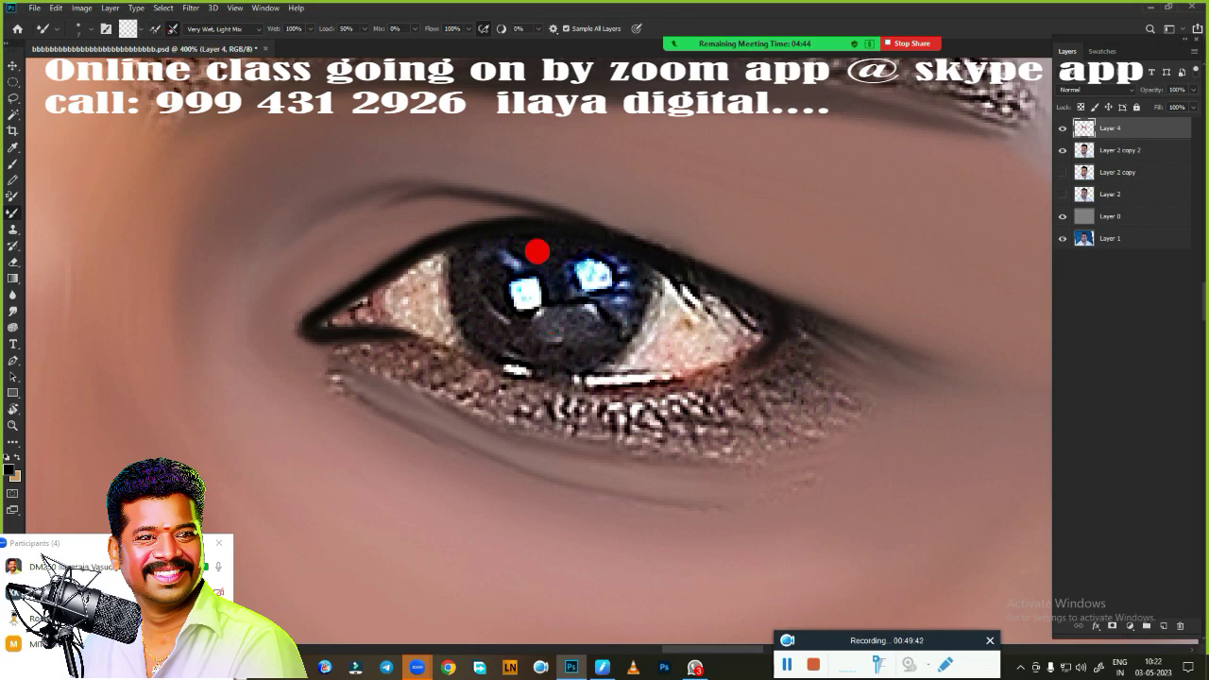
pyautogui.moveTo(516, 202); pyautogui.dragTo(384, 197)
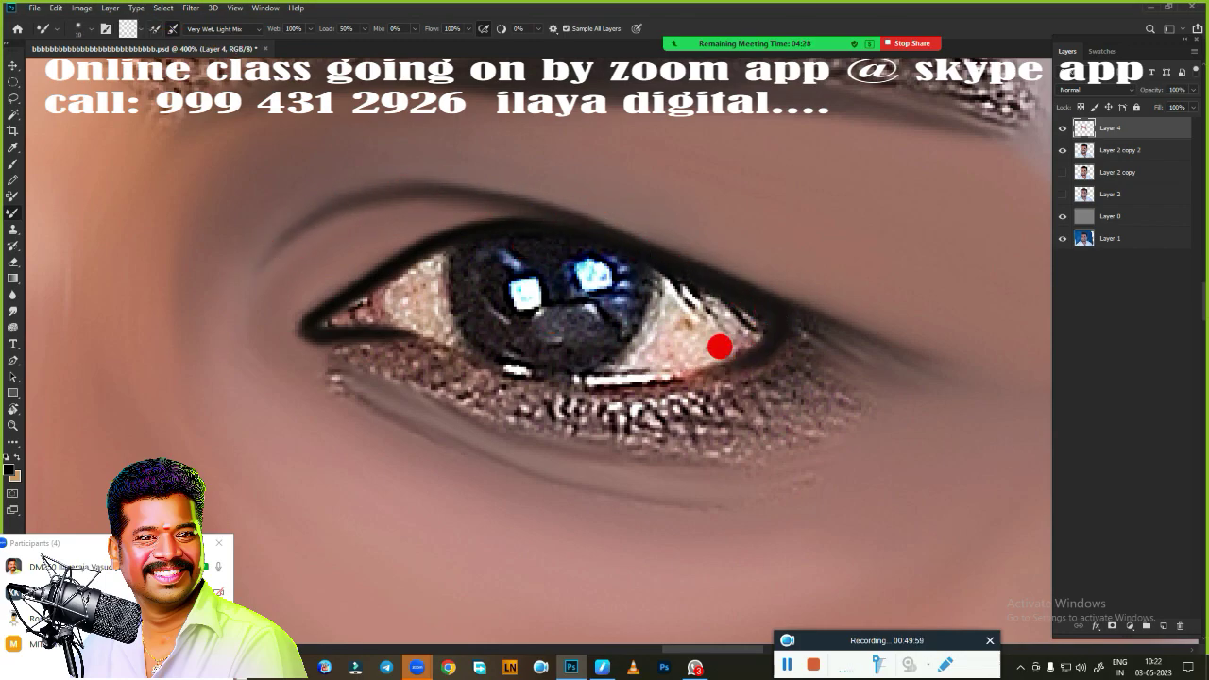
pyautogui.moveTo(570, 381); pyautogui.dragTo(520, 371)
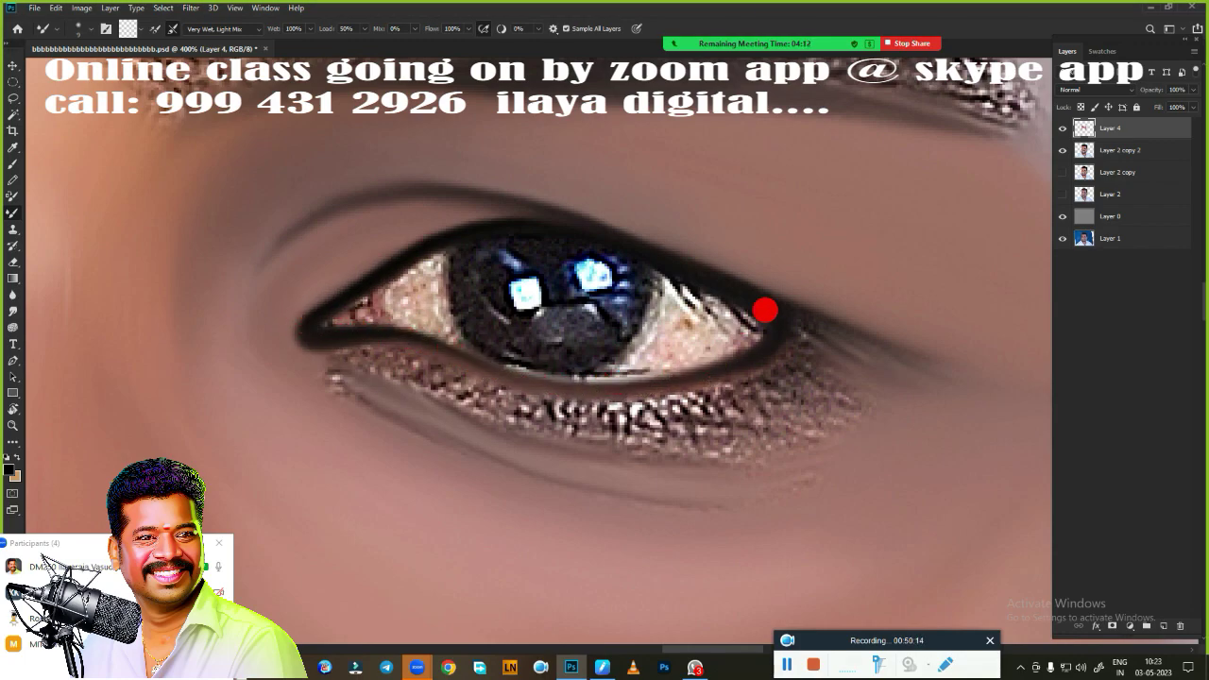
pyautogui.press('r')
pyautogui.moveTo(369, 350)
pyautogui.mouseDown()
pyautogui.moveTo(316, 353)
pyautogui.moveTo(391, 351)
pyautogui.moveTo(643, 395)
pyautogui.moveTo(620, 384)
pyautogui.moveTo(799, 359)
pyautogui.moveTo(780, 327)
pyautogui.moveTo(560, 404)
pyautogui.moveTo(802, 327)
pyautogui.moveTo(824, 355)
pyautogui.moveTo(752, 462)
pyautogui.moveTo(407, 378)
pyautogui.moveTo(478, 413)
pyautogui.moveTo(762, 431)
pyautogui.mouseUp()
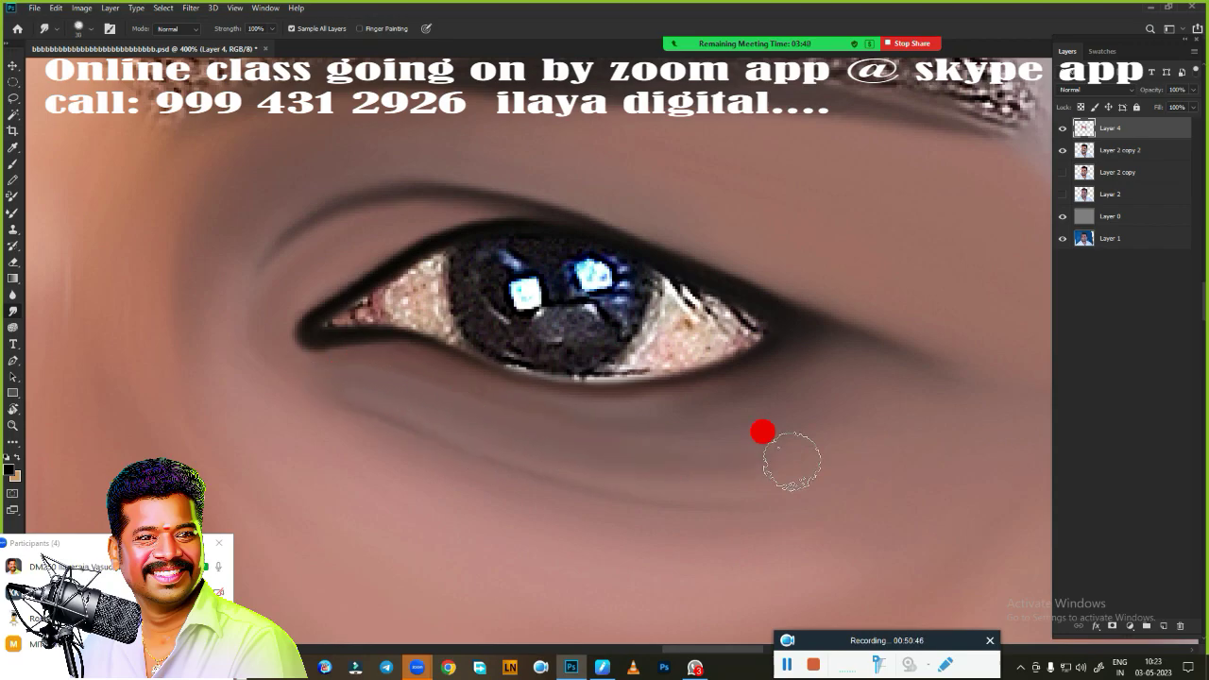
pyautogui.scroll(-5, 669, 296)
pyautogui.scroll(-2, 815, 415)
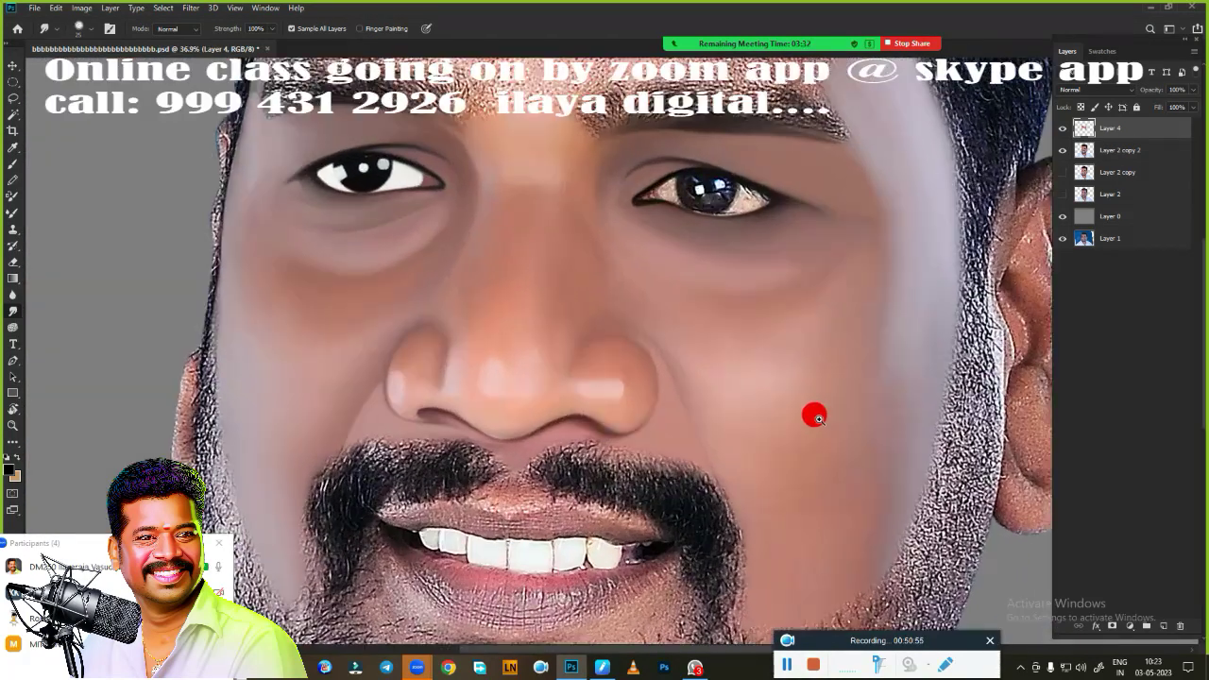
pyautogui.scroll(3, 817, 417)
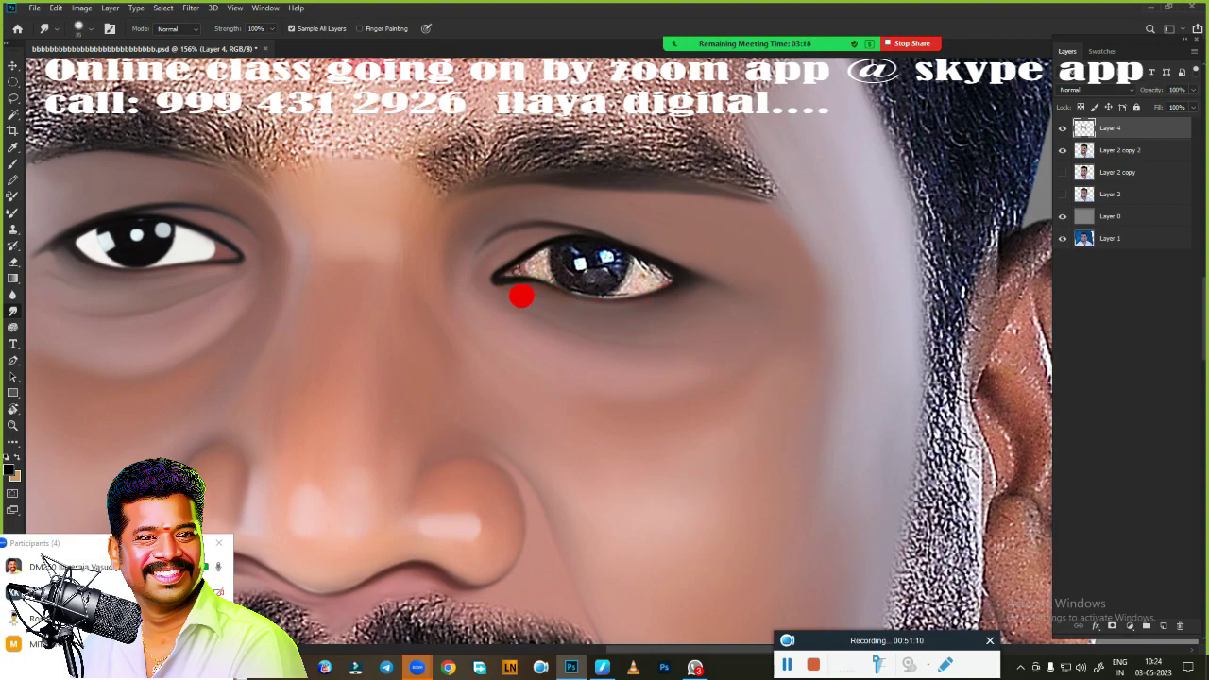
pyautogui.scroll(2, 657, 307)
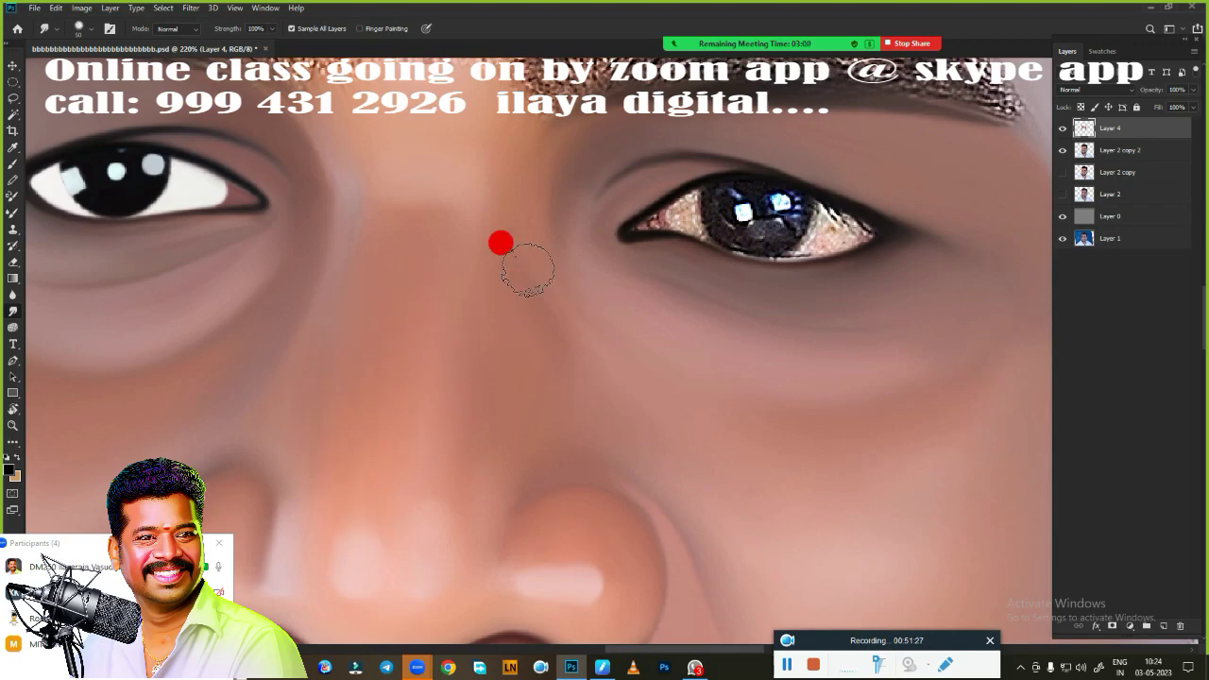
pyautogui.scroll(-3, 697, 405)
pyautogui.scroll(3, 934, 221)
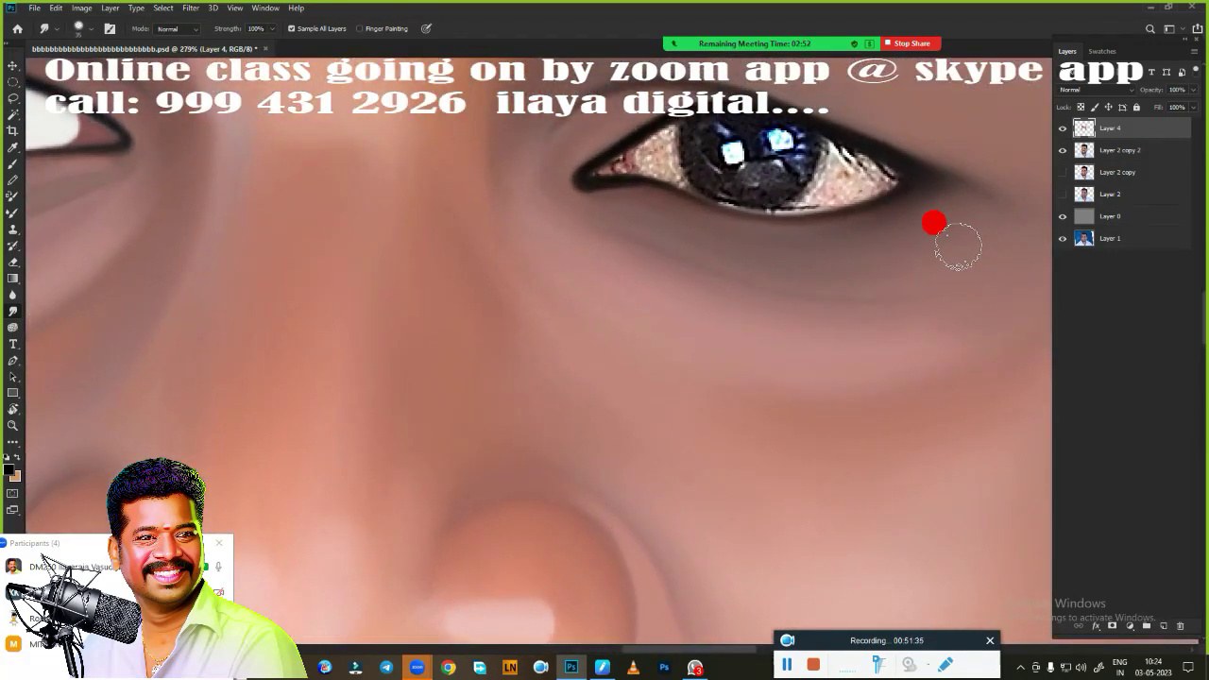
pyautogui.scroll(-2, 801, 436)
pyautogui.hscroll(3, 801, 435)
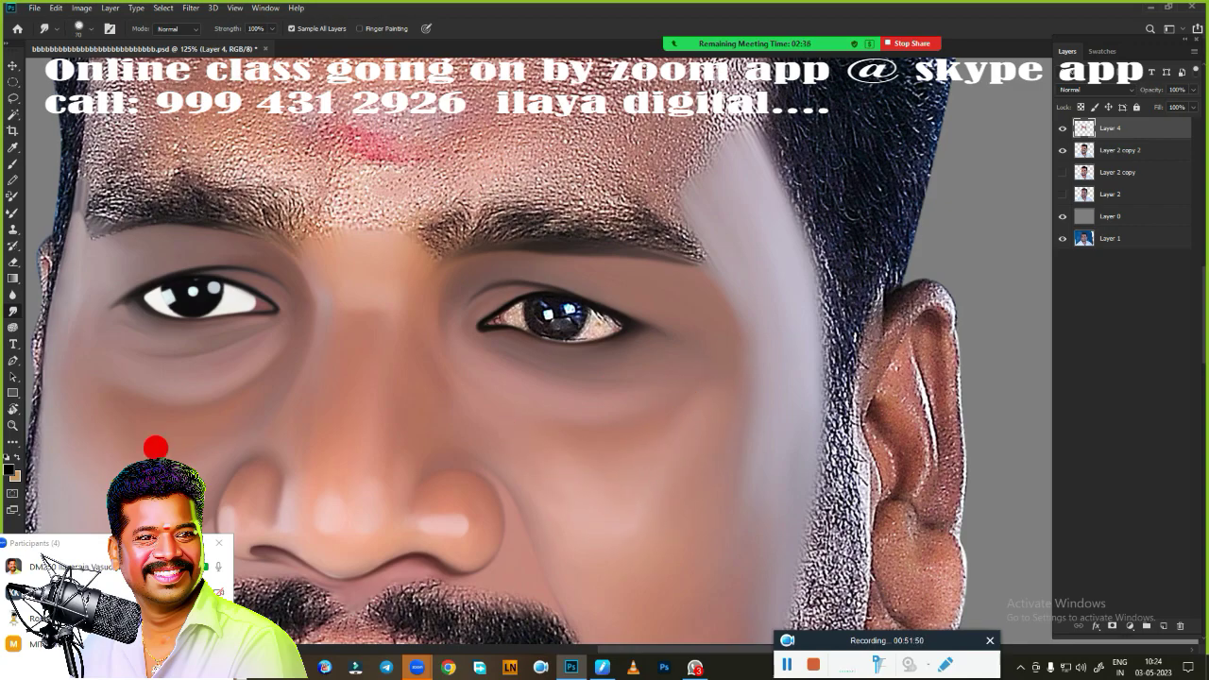
pyautogui.scroll(-2, 708, 273)
pyautogui.scroll(3, 689, 324)
pyautogui.scroll(3, 667, 424)
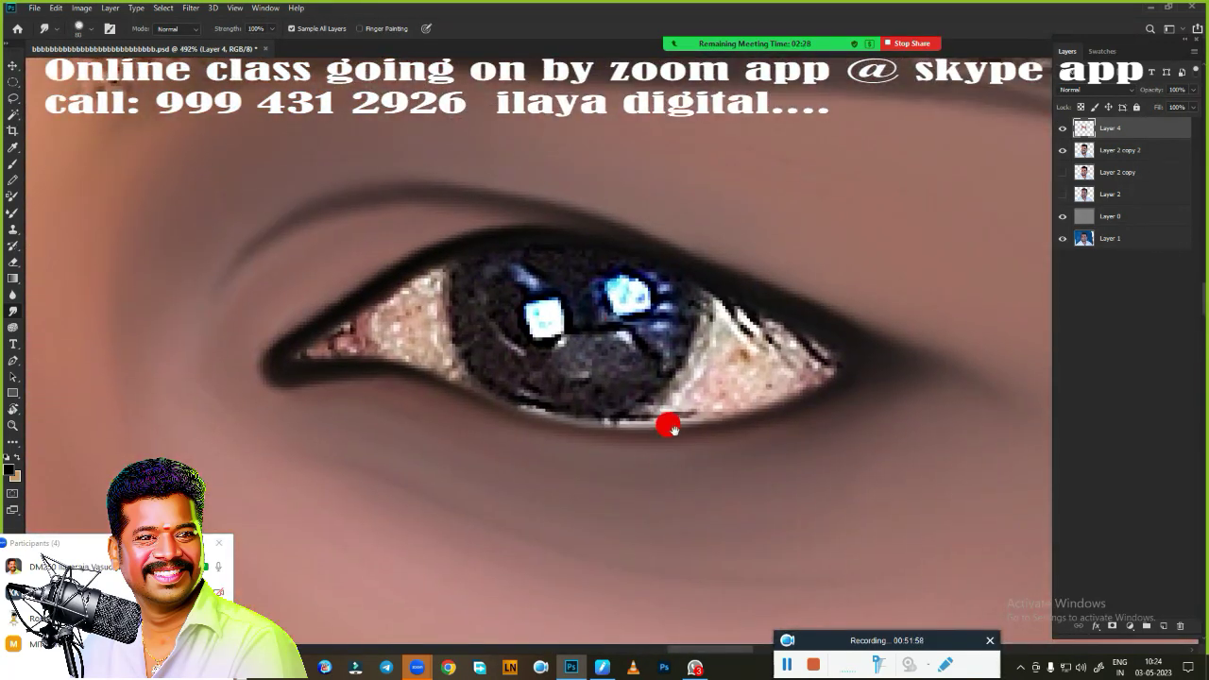
pyautogui.scroll(2, 583, 313)
pyautogui.press('m')
# - Select the right eye's iris with an elliptical marquee and smudge it into a solid dark disc
pyautogui.moveTo(583, 314); pyautogui.dragTo(696, 436)
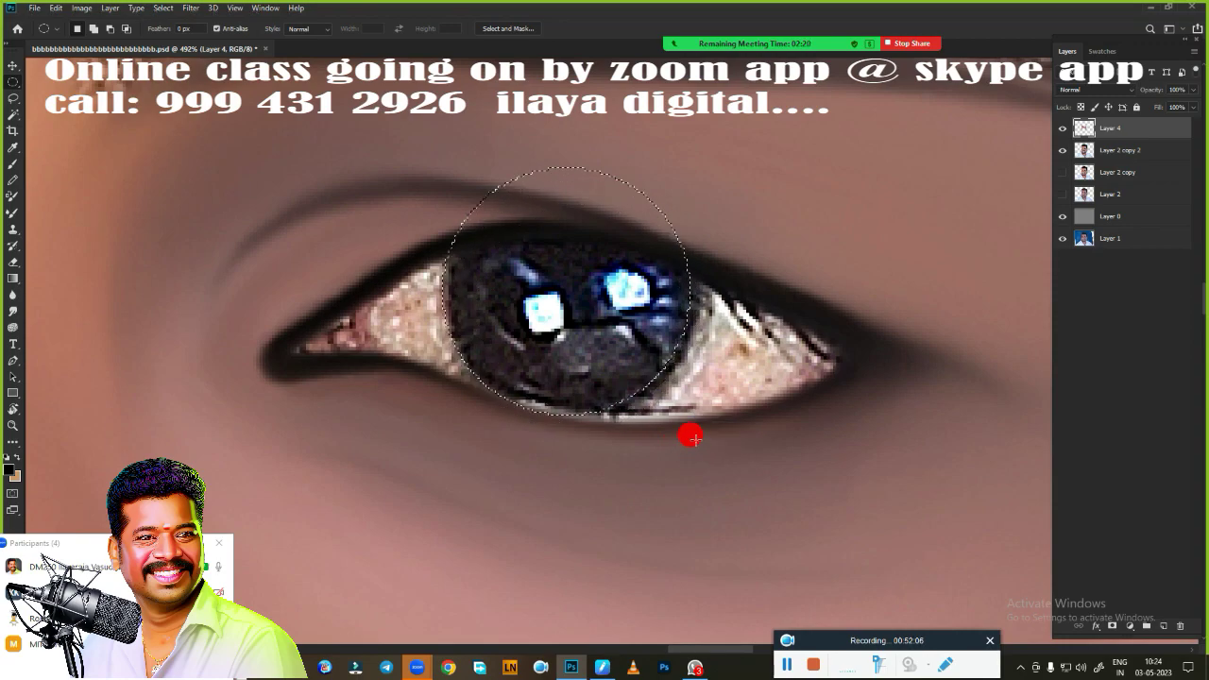
pyautogui.press('r')
pyautogui.moveTo(454, 189)
pyautogui.mouseDown()
pyautogui.moveTo(516, 246)
pyautogui.moveTo(485, 249)
pyautogui.moveTo(561, 352)
pyautogui.moveTo(626, 283)
pyautogui.moveTo(553, 297)
pyautogui.moveTo(547, 265)
pyautogui.moveTo(625, 326)
pyautogui.mouseUp()
# - Add a new layer, compare Layer 4 against the original, and round off the iris highlight
pyautogui.click(1163, 625)
pyautogui.click(1062, 149)
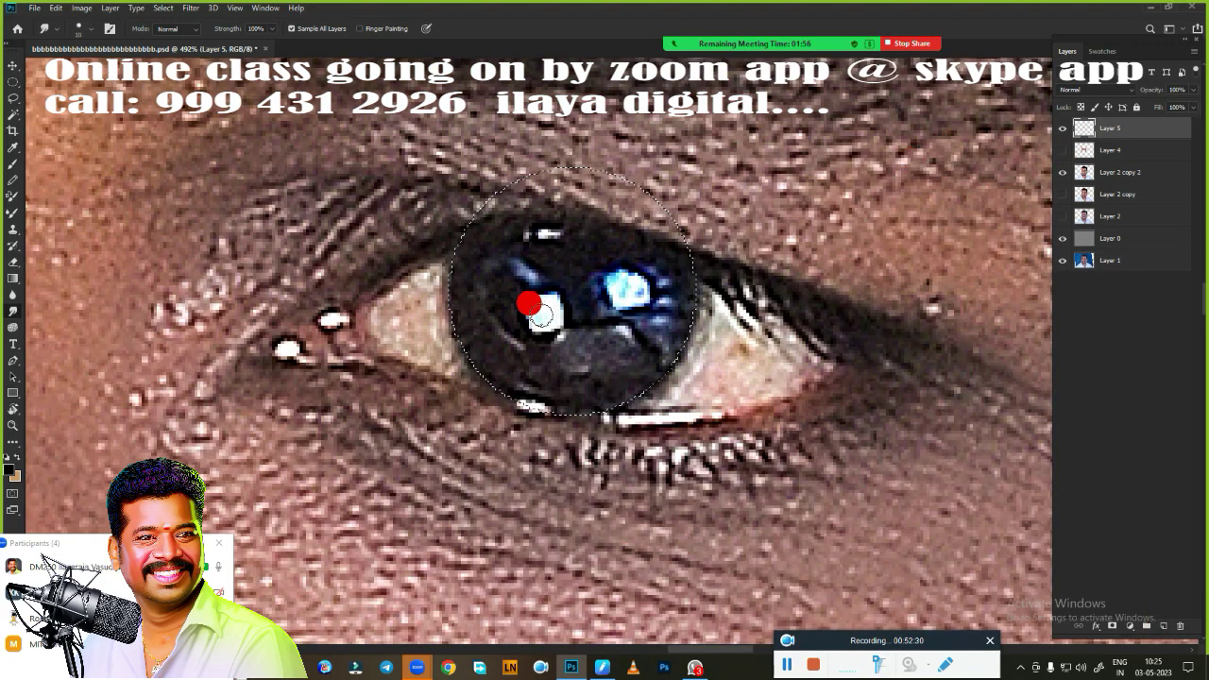
pyautogui.click(1061, 149)
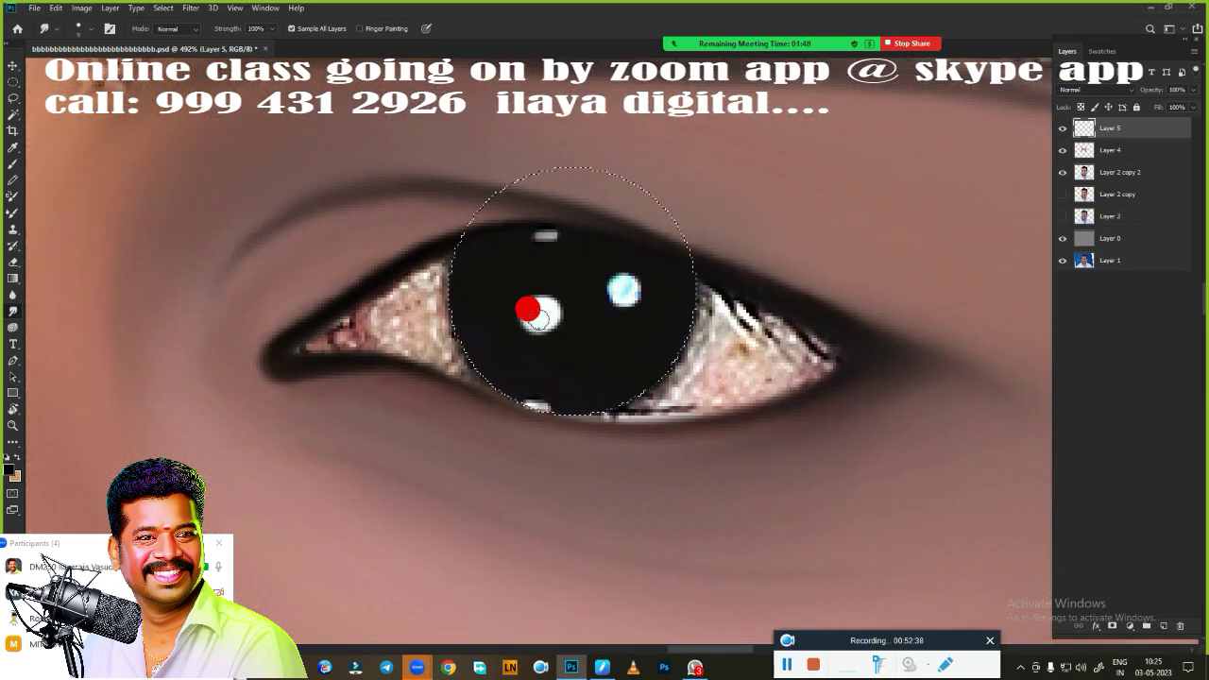
pyautogui.click(624, 292)
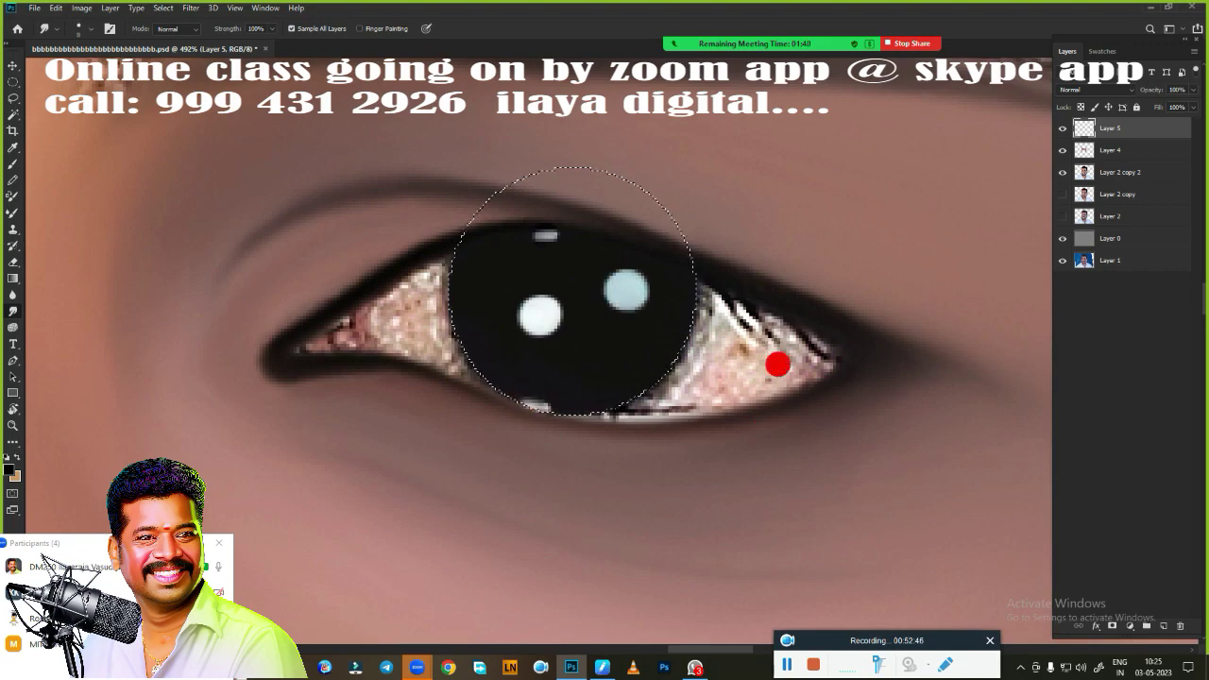
# - Smudge the eye white smooth on both sides of the iris, brightening near the corners
pyautogui.moveTo(723, 343)
pyautogui.mouseDown()
pyautogui.moveTo(750, 319)
pyautogui.moveTo(766, 340)
pyautogui.moveTo(788, 338)
pyautogui.mouseUp()
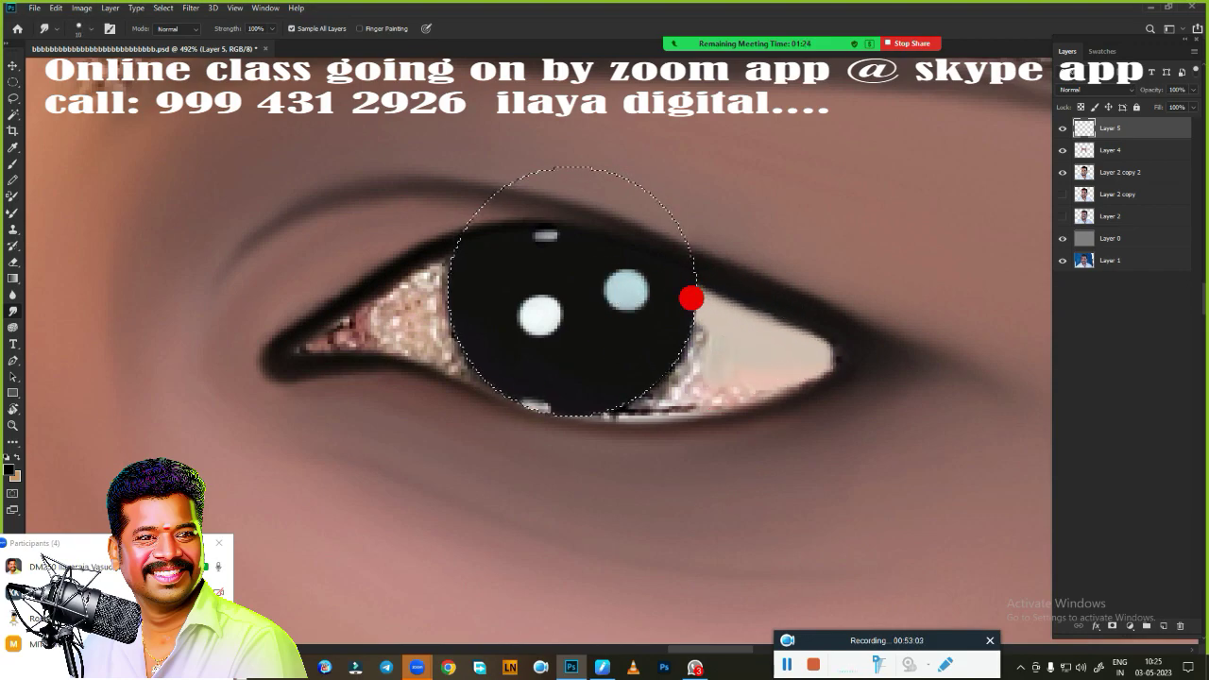
pyautogui.moveTo(794, 363); pyautogui.dragTo(625, 385)
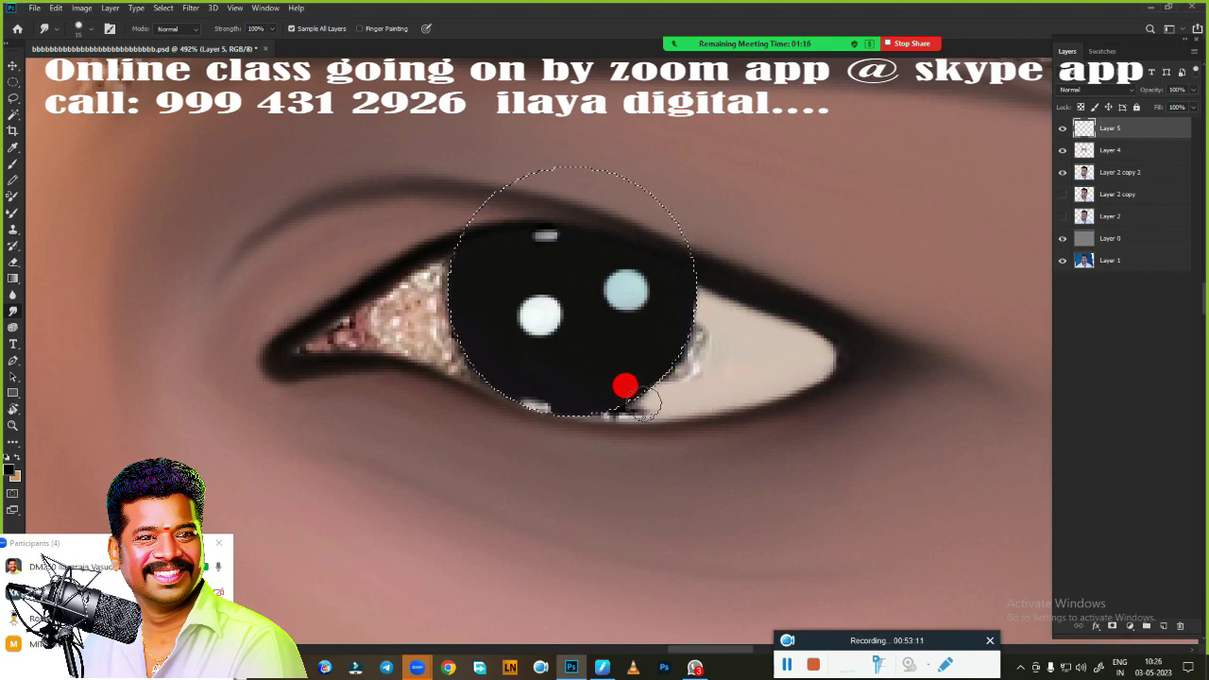
pyautogui.moveTo(792, 343); pyautogui.dragTo(813, 357)
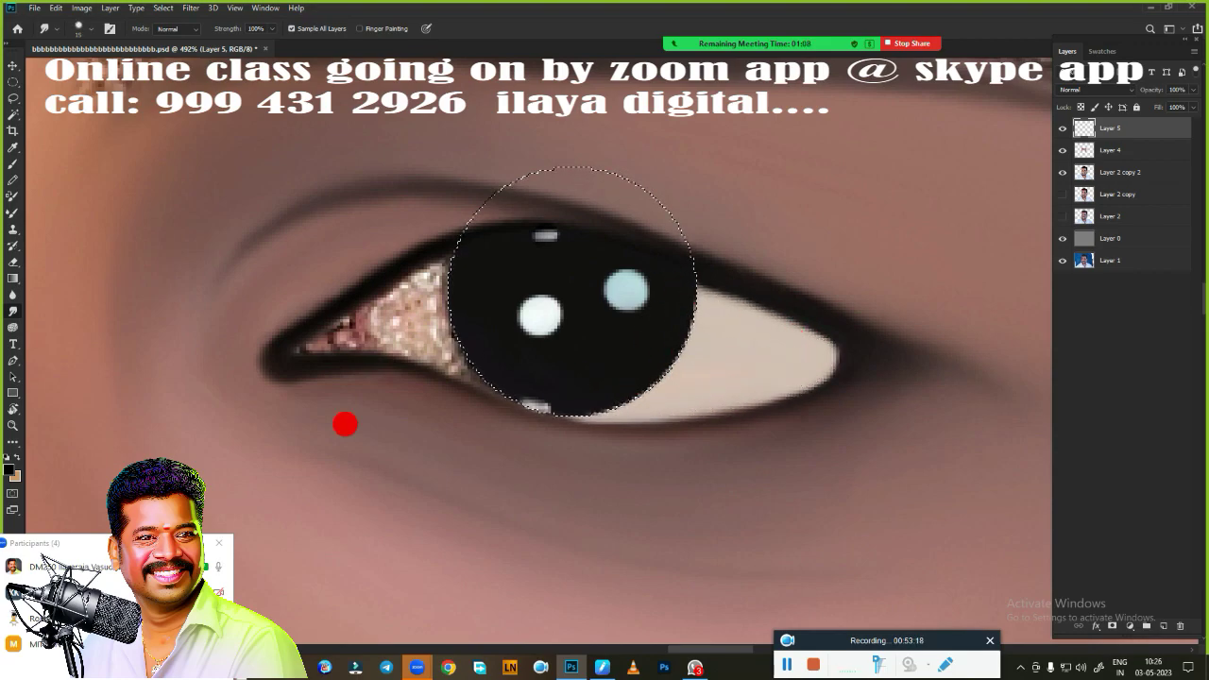
pyautogui.moveTo(376, 332)
pyautogui.mouseDown()
pyautogui.moveTo(415, 300)
pyautogui.moveTo(395, 277)
pyautogui.moveTo(387, 293)
pyautogui.moveTo(408, 336)
pyautogui.moveTo(314, 325)
pyautogui.mouseUp()
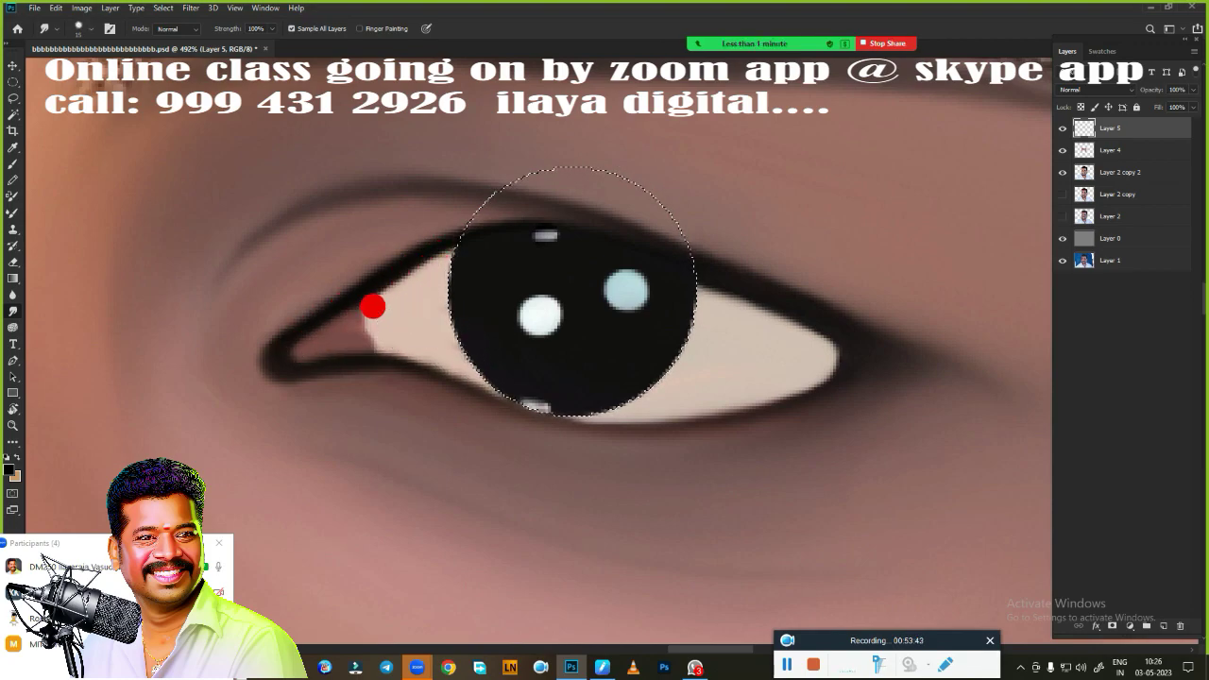
pyautogui.hotkey('ctrl', '0')
# - Smooth and brighten the lower edge of the eye white with a wet Mixer Brush stroke
pyautogui.scroll(5, 724, 444)
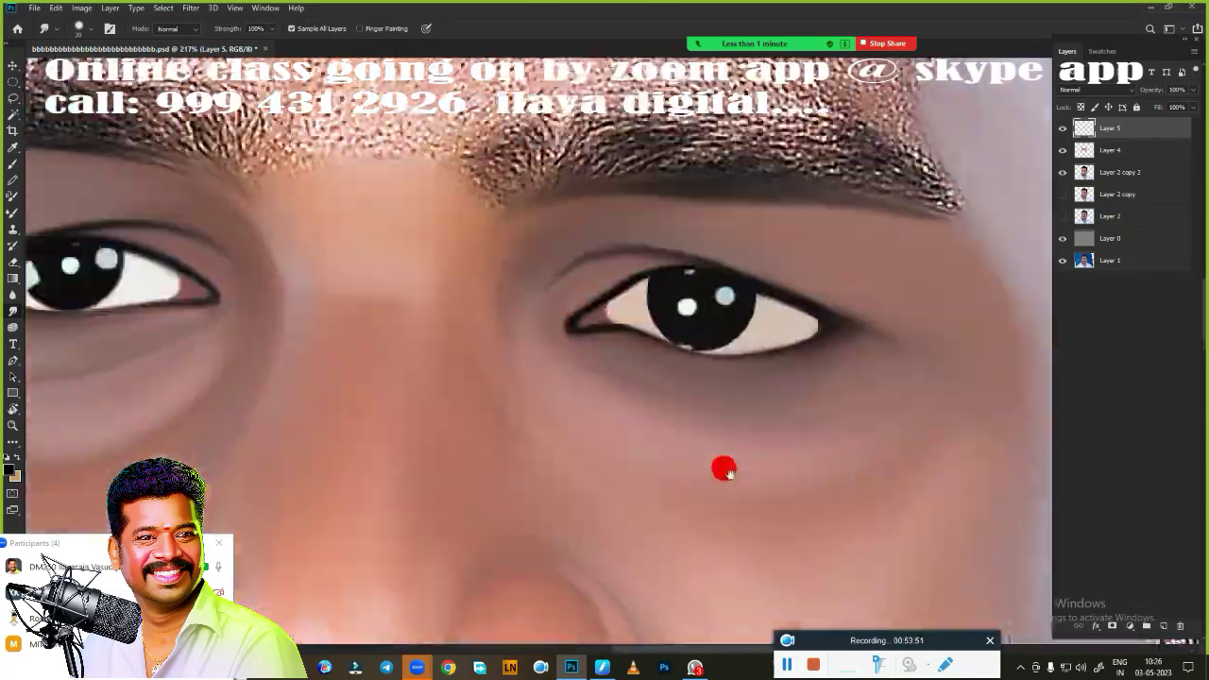
pyautogui.press('b')
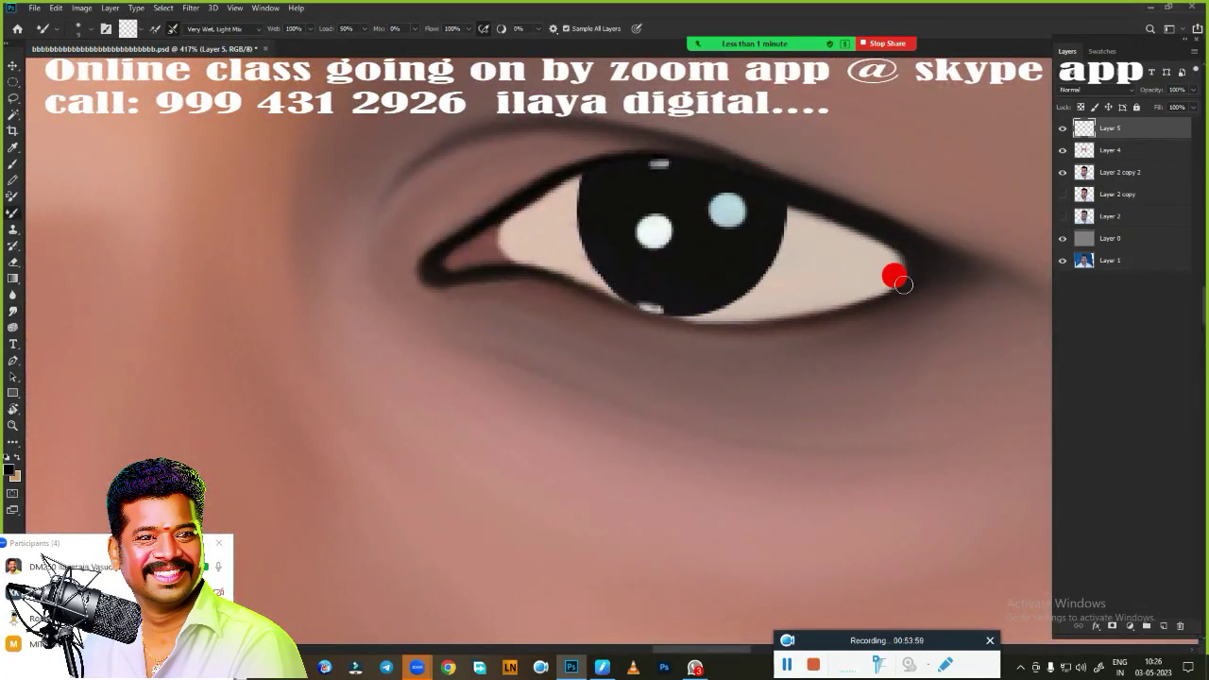
pyautogui.moveTo(902, 283); pyautogui.dragTo(676, 321)
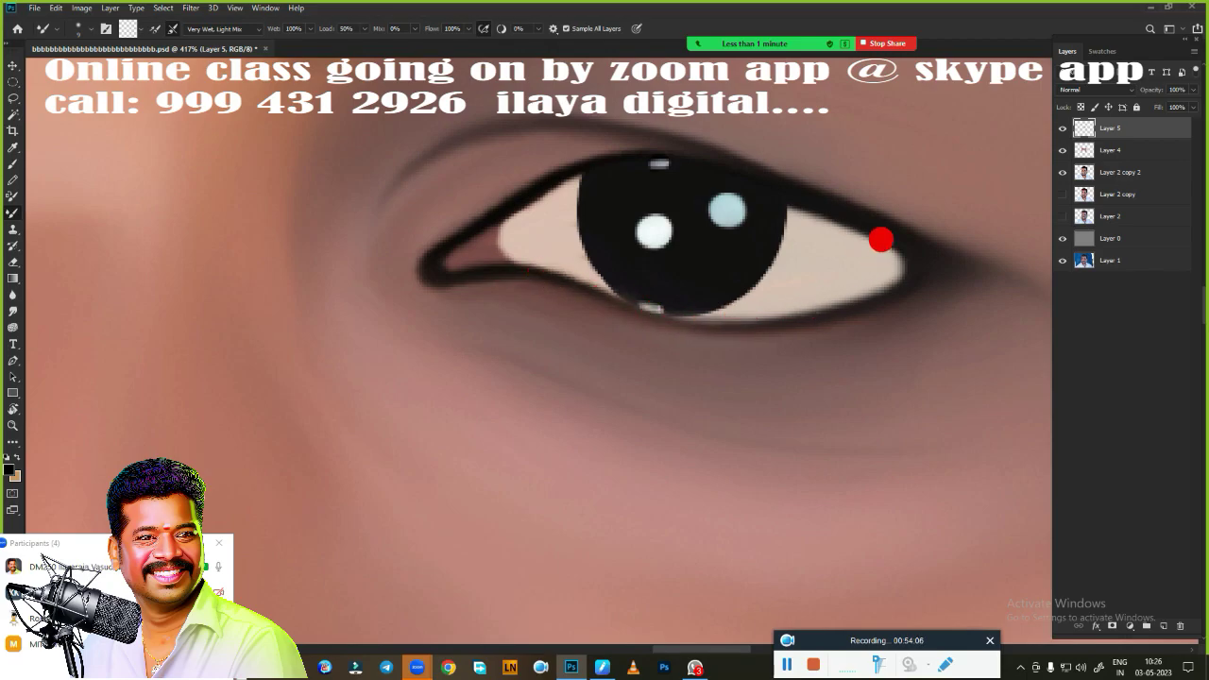
pyautogui.hotkey('ctrl', '0')
# - Smudge the left forehead smooth from the hairline down to the eyebrow
pyautogui.scroll(2, 662, 270)
pyautogui.scroll(2, 599, 292)
pyautogui.press('r')
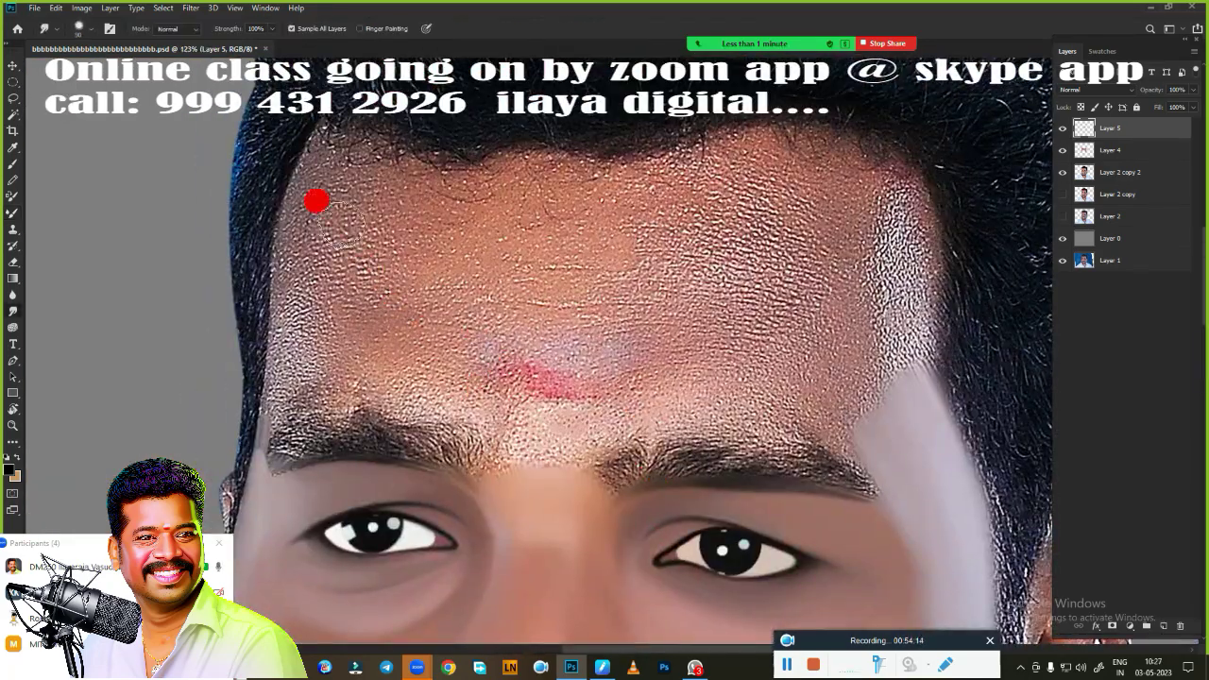
pyautogui.moveTo(316, 200)
pyautogui.mouseDown()
pyautogui.moveTo(297, 156)
pyautogui.moveTo(261, 318)
pyautogui.moveTo(262, 386)
pyautogui.mouseUp()
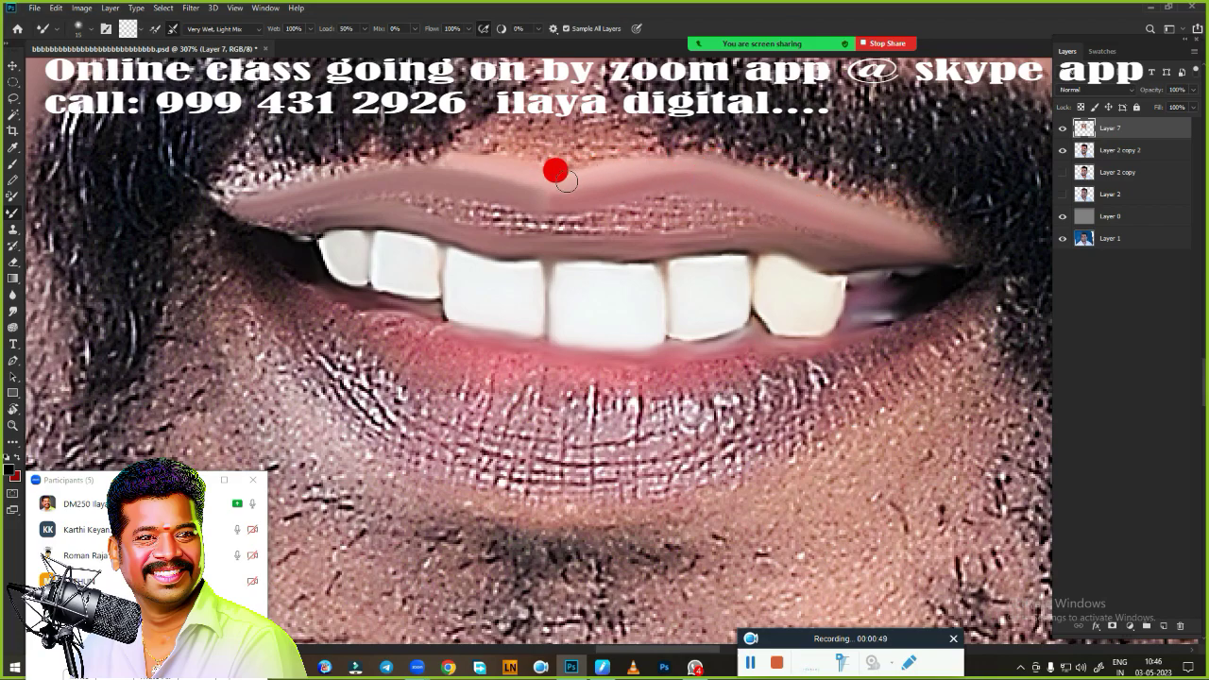
# - Blend the left upper lip and corner with the Mixer Brush, then smudge out the remaining streaks
pyautogui.moveTo(556, 171)
pyautogui.mouseDown()
pyautogui.moveTo(350, 148)
pyautogui.moveTo(318, 157)
pyautogui.moveTo(425, 151)
pyautogui.mouseUp()
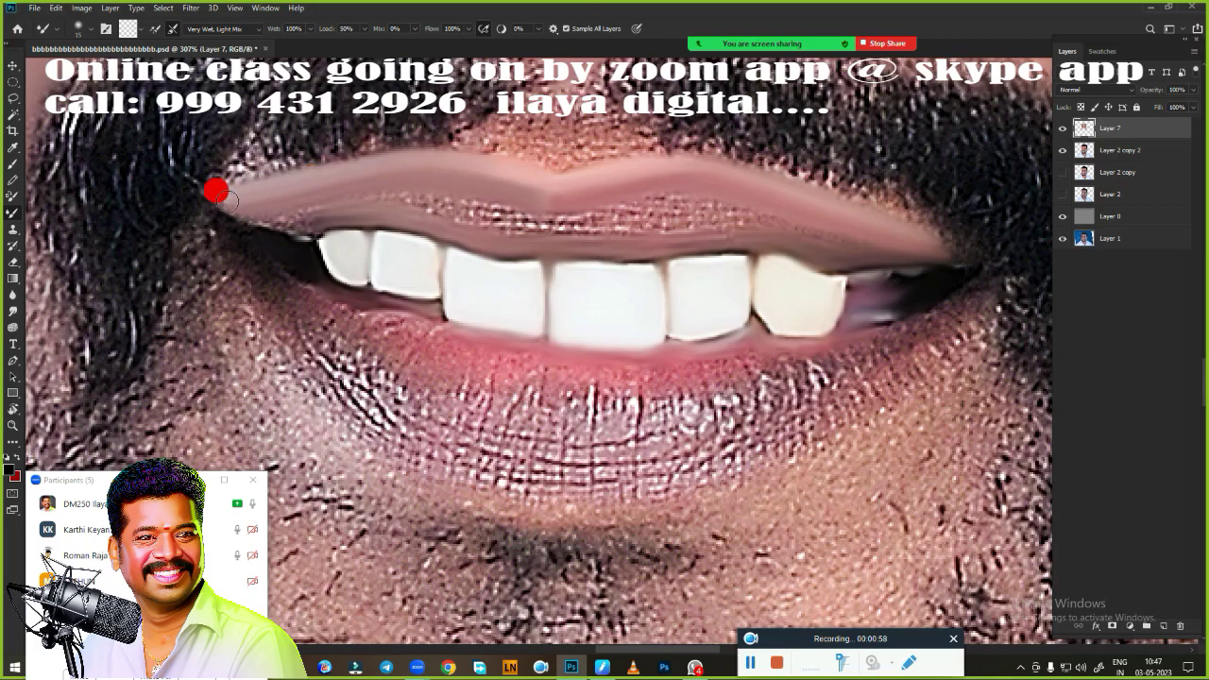
pyautogui.moveTo(226, 200); pyautogui.dragTo(299, 232)
pyautogui.press('r')
pyautogui.moveTo(583, 218); pyautogui.dragTo(720, 203)
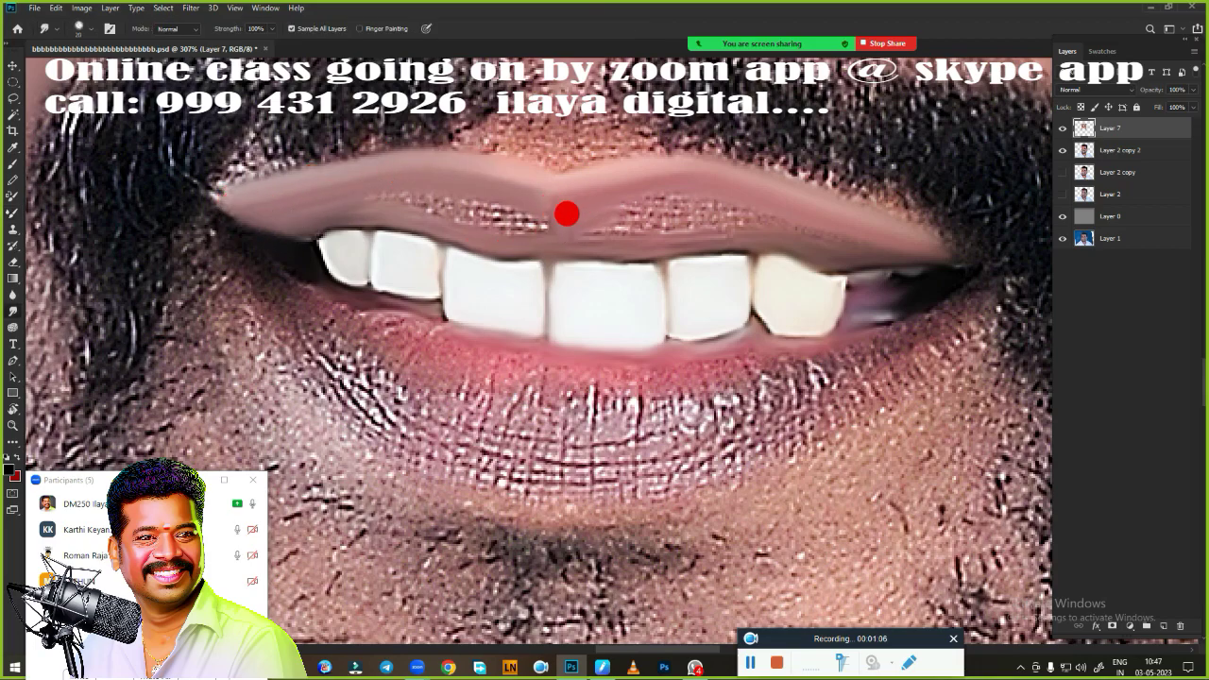
pyautogui.moveTo(649, 221)
pyautogui.mouseDown()
pyautogui.moveTo(459, 198)
pyautogui.moveTo(596, 224)
pyautogui.mouseUp()
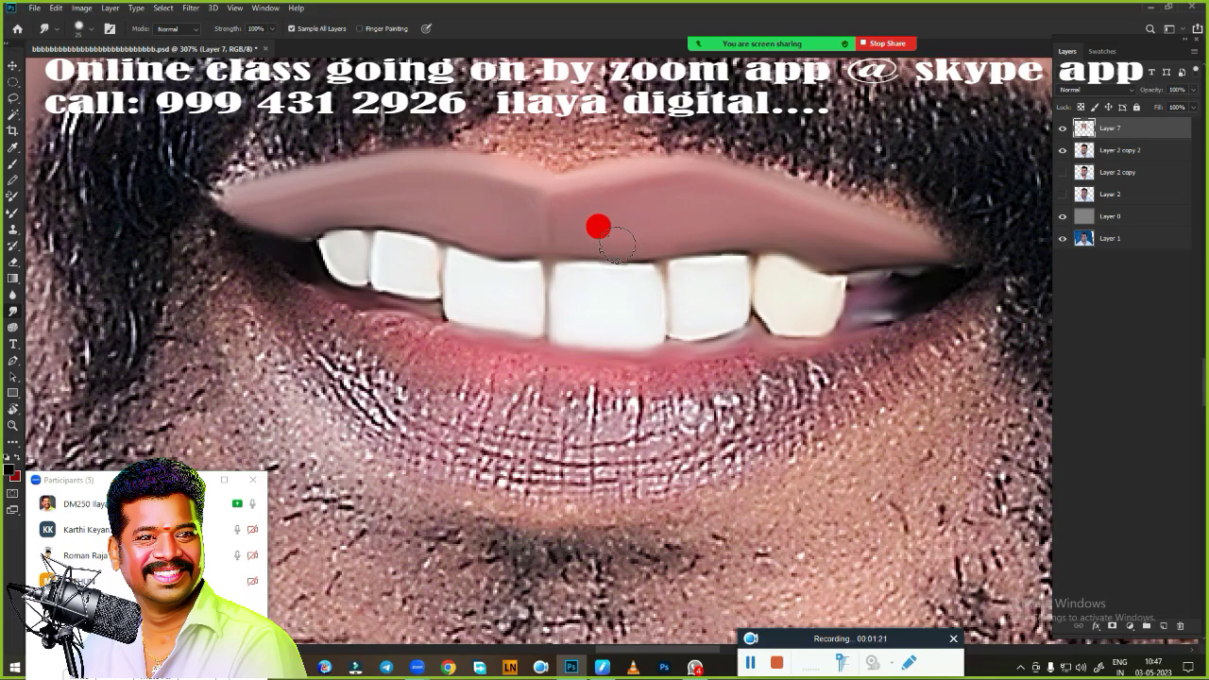
pyautogui.scroll(-3, 658, 367)
pyautogui.scroll(1, 686, 255)
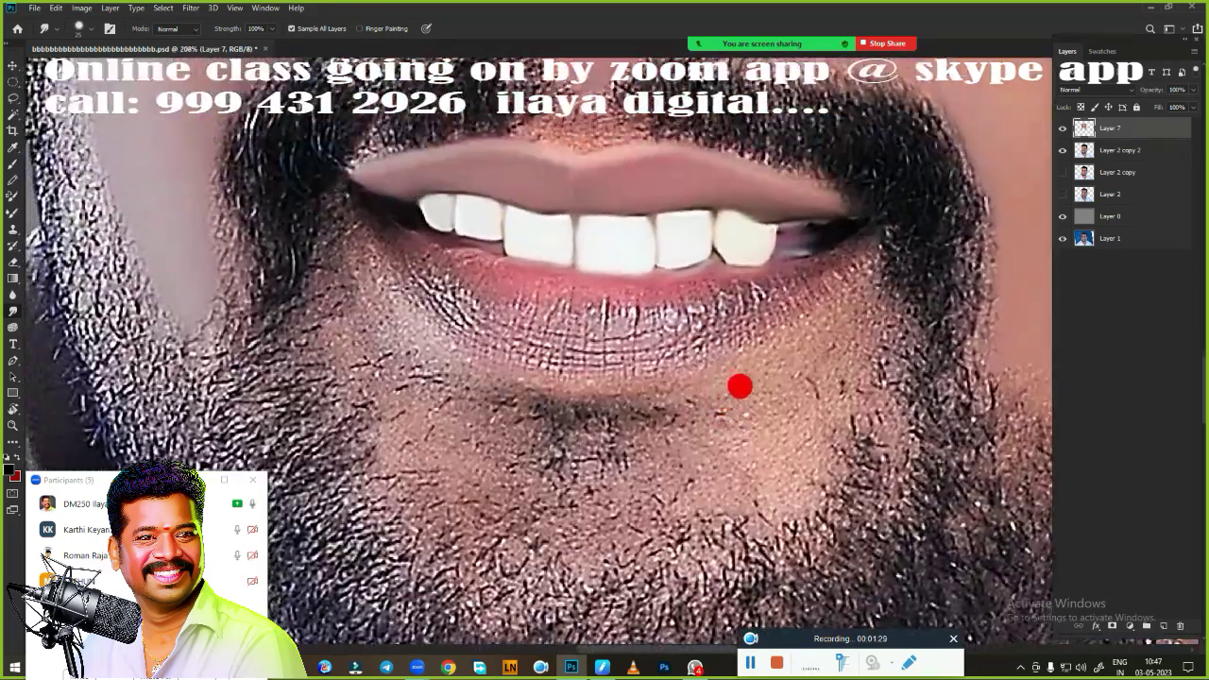
pyautogui.press('p')
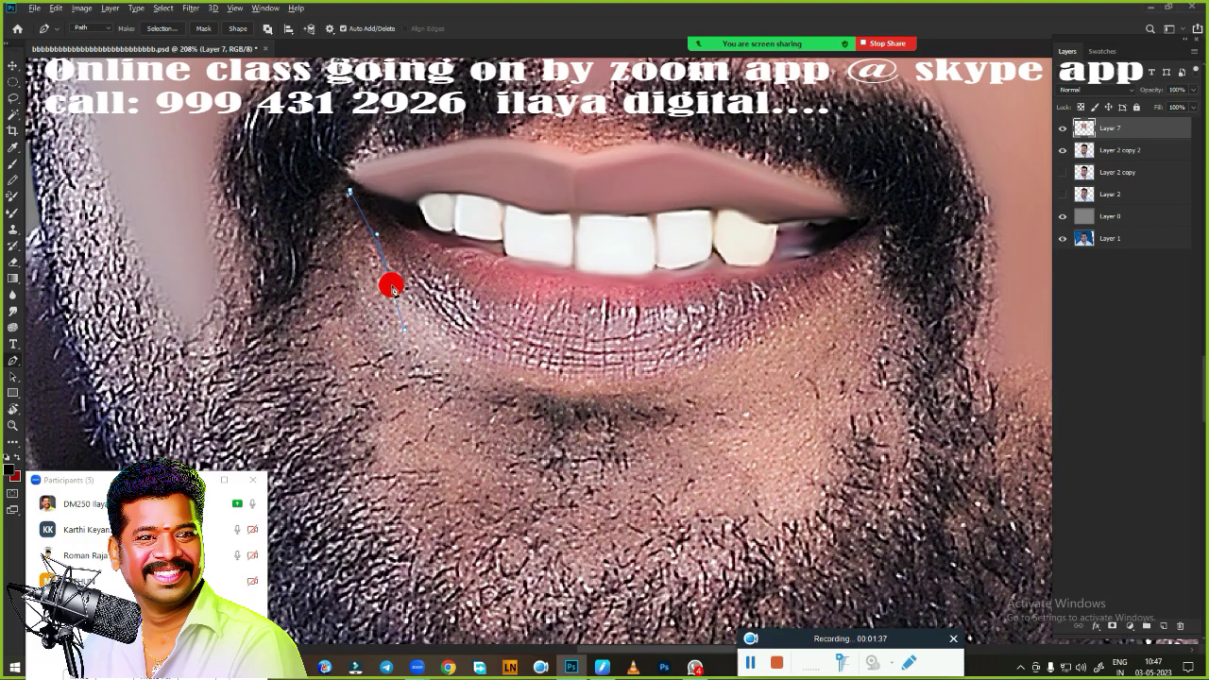
# - Trace a curved Pen path around the lower lip and convert it to a selection
pyautogui.moveTo(652, 380); pyautogui.dragTo(772, 360)
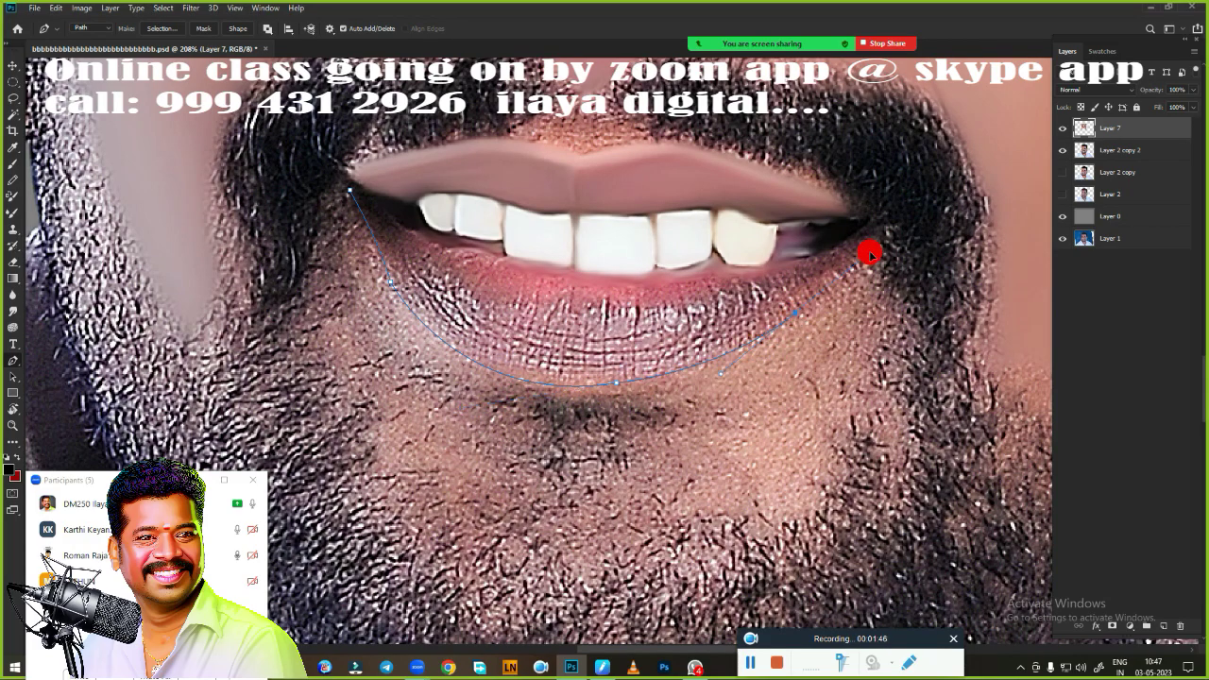
pyautogui.rightClick(498, 411)
pyautogui.click(513, 386)
pyautogui.press('Return')
# - Start smudging the lower lip smooth inside the selection
pyautogui.scroll(2, 691, 405)
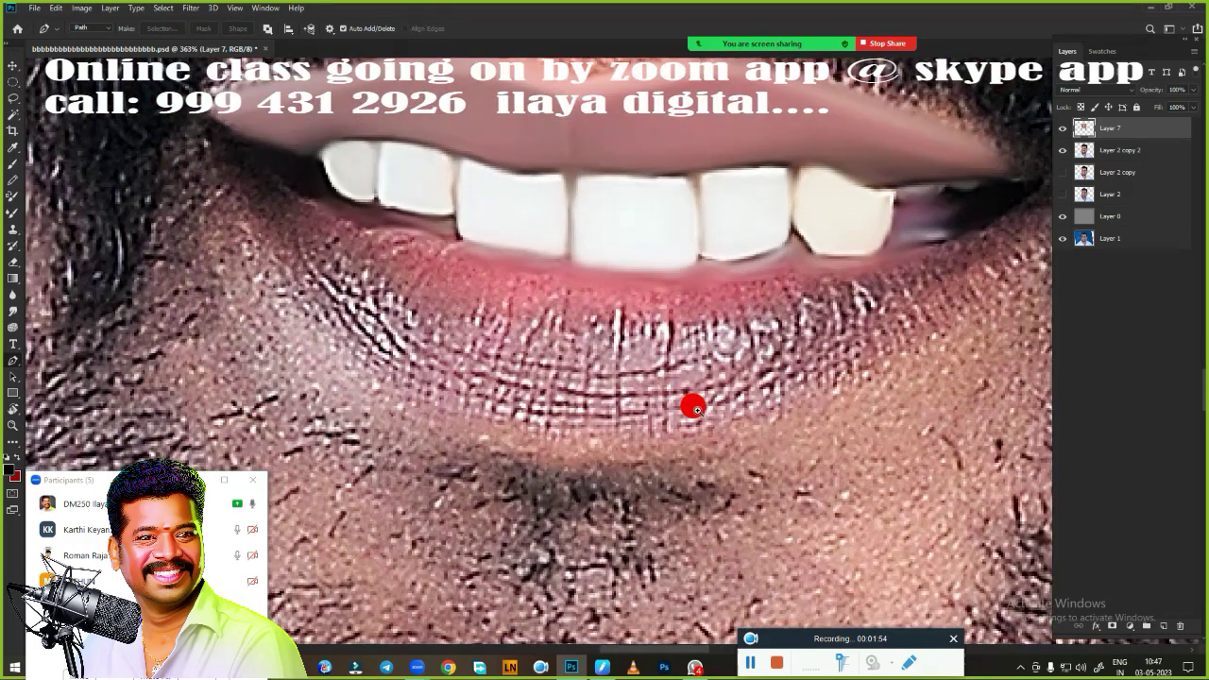
pyautogui.press('r')
pyautogui.moveTo(631, 340)
pyautogui.mouseDown()
pyautogui.moveTo(747, 324)
pyautogui.moveTo(548, 327)
pyautogui.moveTo(467, 307)
pyautogui.moveTo(413, 275)
pyautogui.mouseUp()
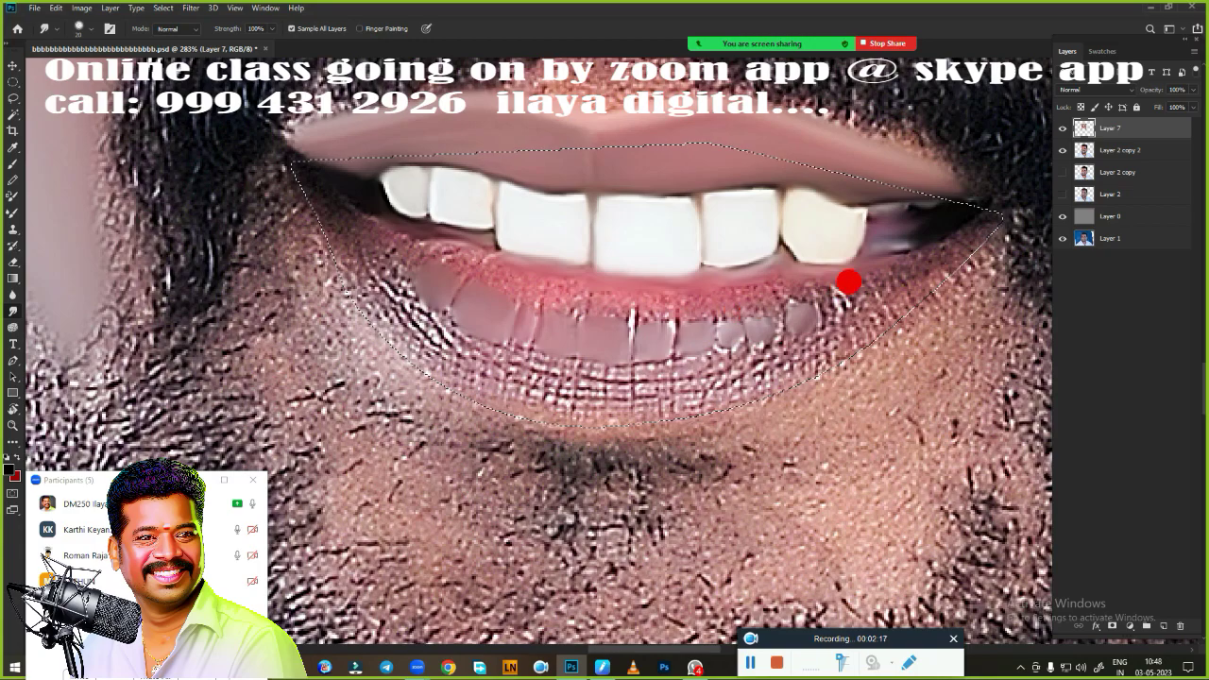
# - Smudge the lower lip's right corner, the dark area under the teeth, its left side and its creases
pyautogui.moveTo(849, 281)
pyautogui.mouseDown()
pyautogui.moveTo(742, 267)
pyautogui.moveTo(922, 202)
pyautogui.mouseUp()
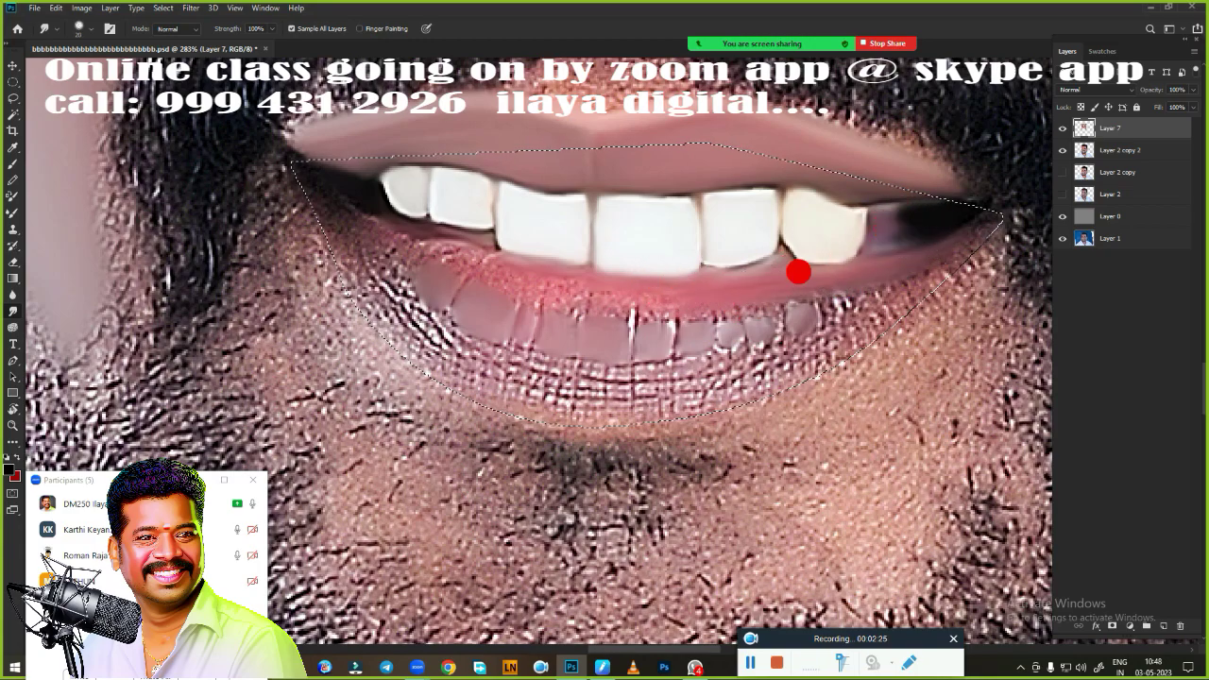
pyautogui.moveTo(415, 248)
pyautogui.mouseDown()
pyautogui.moveTo(586, 303)
pyautogui.moveTo(832, 287)
pyautogui.moveTo(609, 301)
pyautogui.moveTo(556, 321)
pyautogui.moveTo(681, 340)
pyautogui.moveTo(635, 381)
pyautogui.moveTo(750, 388)
pyautogui.moveTo(903, 293)
pyautogui.moveTo(712, 371)
pyautogui.moveTo(886, 304)
pyautogui.mouseUp()
pyautogui.moveTo(289, 177)
pyautogui.mouseDown()
pyautogui.moveTo(395, 312)
pyautogui.moveTo(407, 351)
pyautogui.moveTo(387, 293)
pyautogui.moveTo(574, 381)
pyautogui.moveTo(394, 276)
pyautogui.mouseUp()
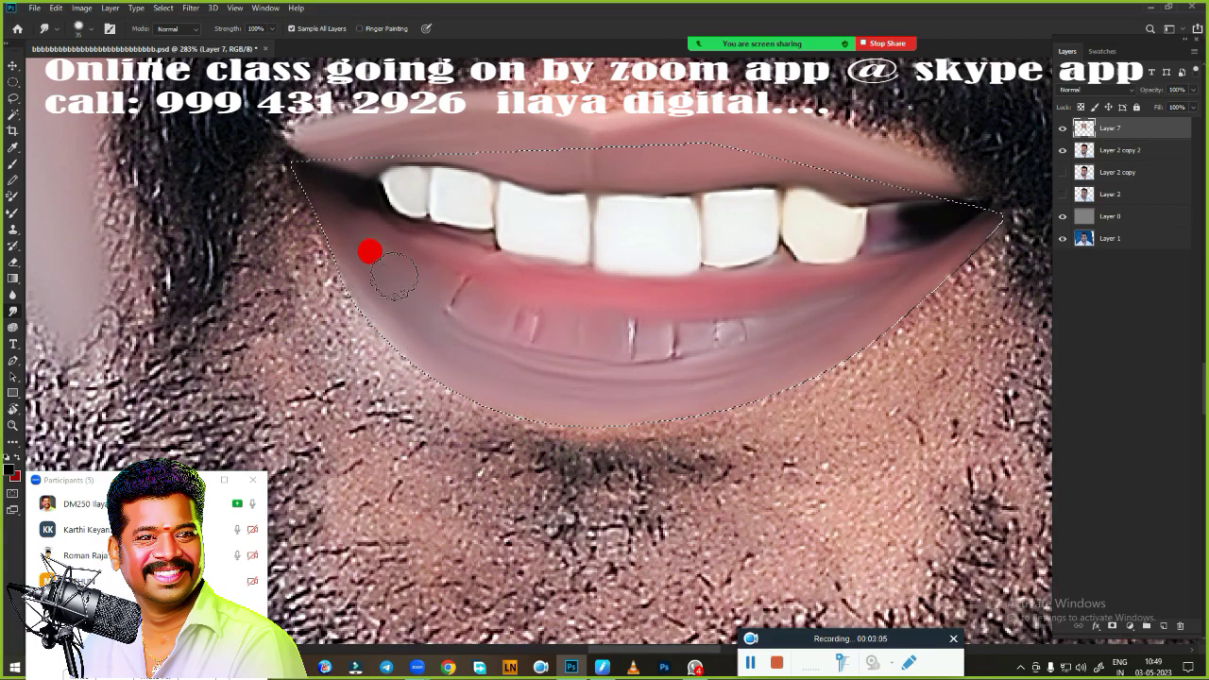
pyautogui.moveTo(404, 319)
pyautogui.mouseDown()
pyautogui.moveTo(524, 326)
pyautogui.moveTo(640, 356)
pyautogui.moveTo(739, 310)
pyautogui.mouseUp()
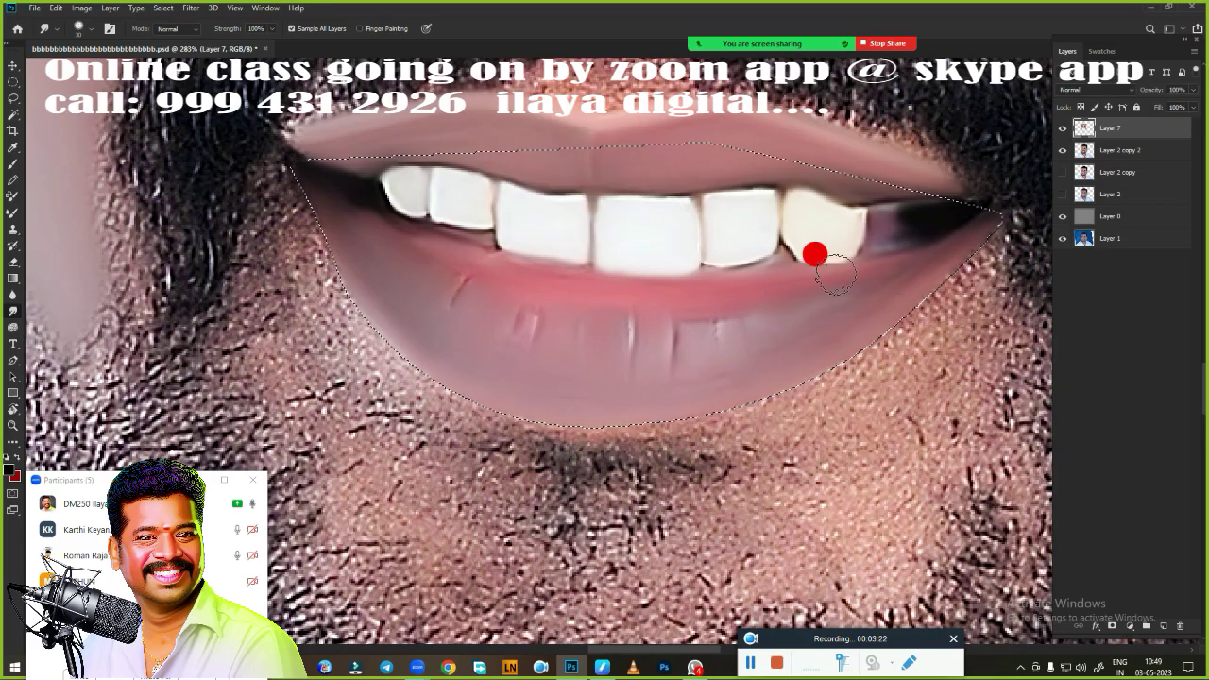
pyautogui.scroll(-5, 803, 284)
pyautogui.scroll(3, 775, 328)
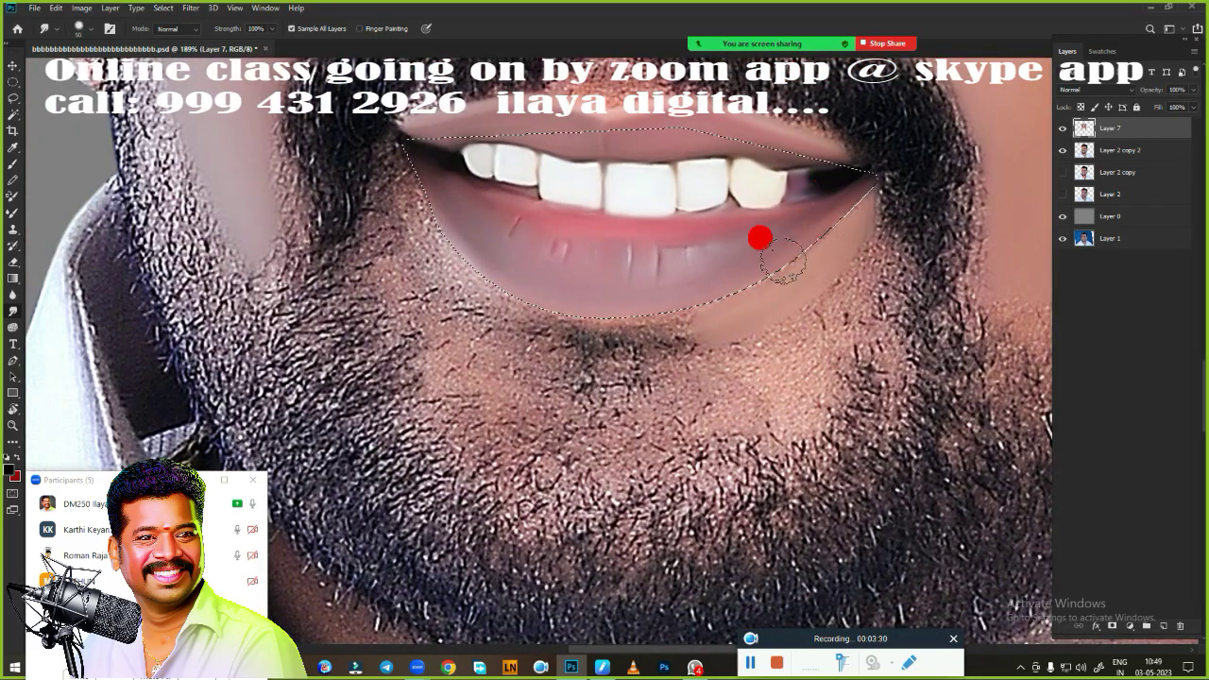
pyautogui.moveTo(605, 307)
pyautogui.mouseDown()
pyautogui.moveTo(540, 292)
pyautogui.moveTo(589, 302)
pyautogui.moveTo(386, 151)
pyautogui.mouseUp()
# - Deselect and smudge the chin beard under the lip into skin around both mouth corners
pyautogui.hotkey('ctrl', 'd')
pyautogui.scroll(-2, 602, 418)
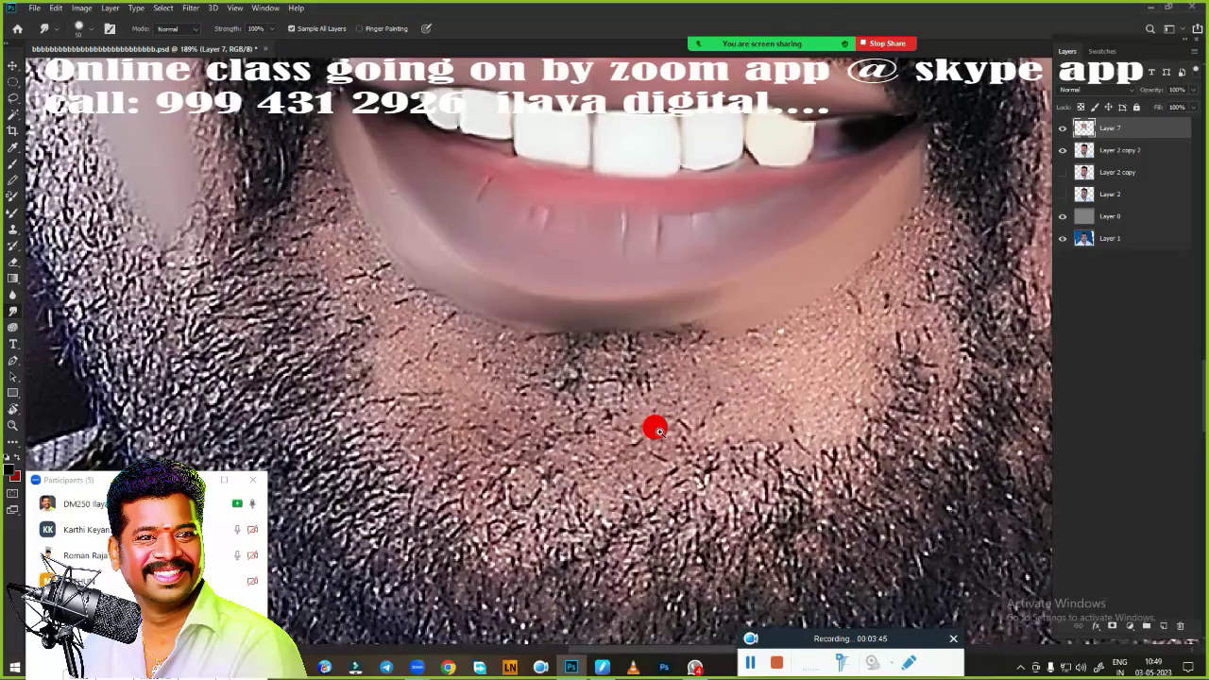
pyautogui.moveTo(731, 319)
pyautogui.mouseDown()
pyautogui.moveTo(754, 271)
pyautogui.moveTo(634, 364)
pyautogui.moveTo(734, 313)
pyautogui.moveTo(702, 386)
pyautogui.moveTo(453, 413)
pyautogui.moveTo(370, 292)
pyautogui.moveTo(480, 383)
pyautogui.moveTo(378, 250)
pyautogui.mouseUp()
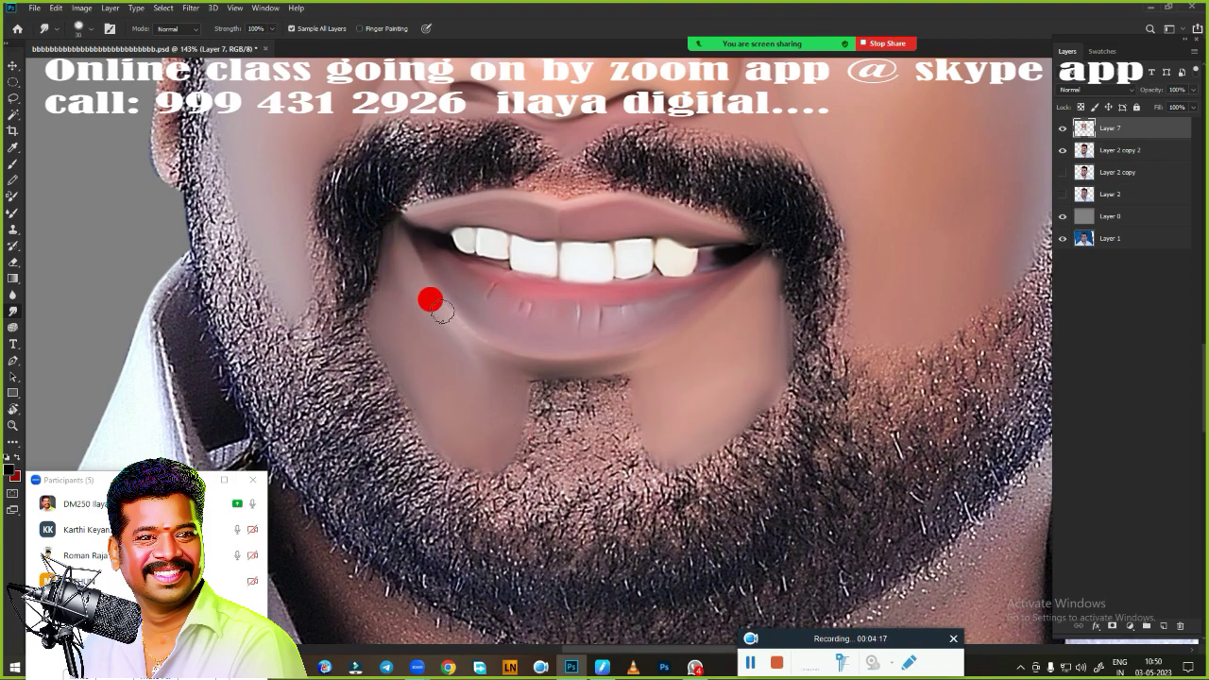
pyautogui.moveTo(418, 315); pyautogui.dragTo(457, 357)
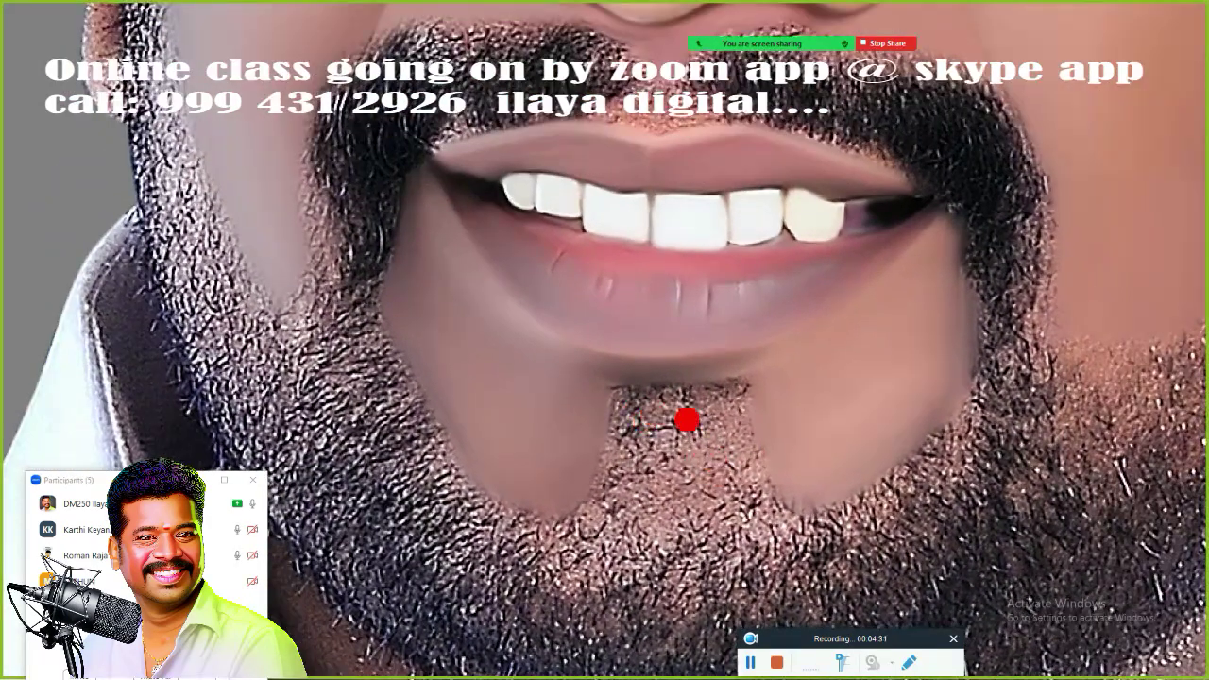
pyautogui.moveTo(686, 421)
pyautogui.mouseDown()
pyautogui.moveTo(662, 445)
pyautogui.moveTo(518, 456)
pyautogui.moveTo(745, 429)
pyautogui.moveTo(858, 318)
pyautogui.moveTo(837, 480)
pyautogui.mouseUp()
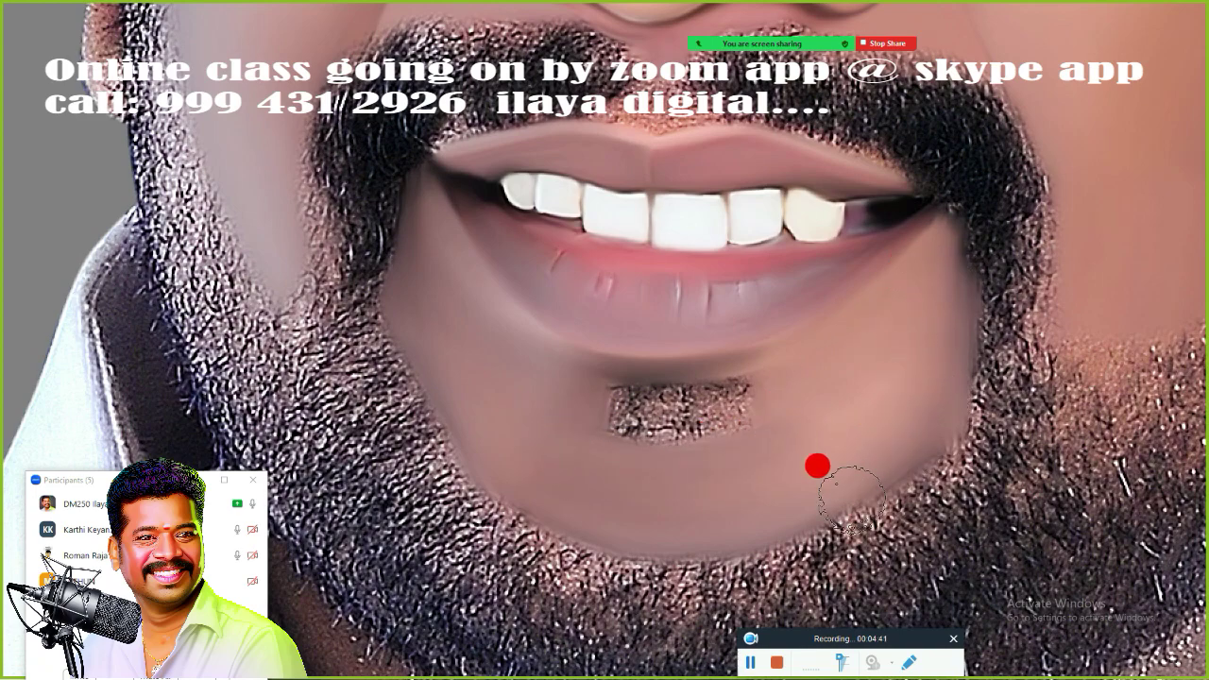
pyautogui.moveTo(382, 241); pyautogui.dragTo(427, 248)
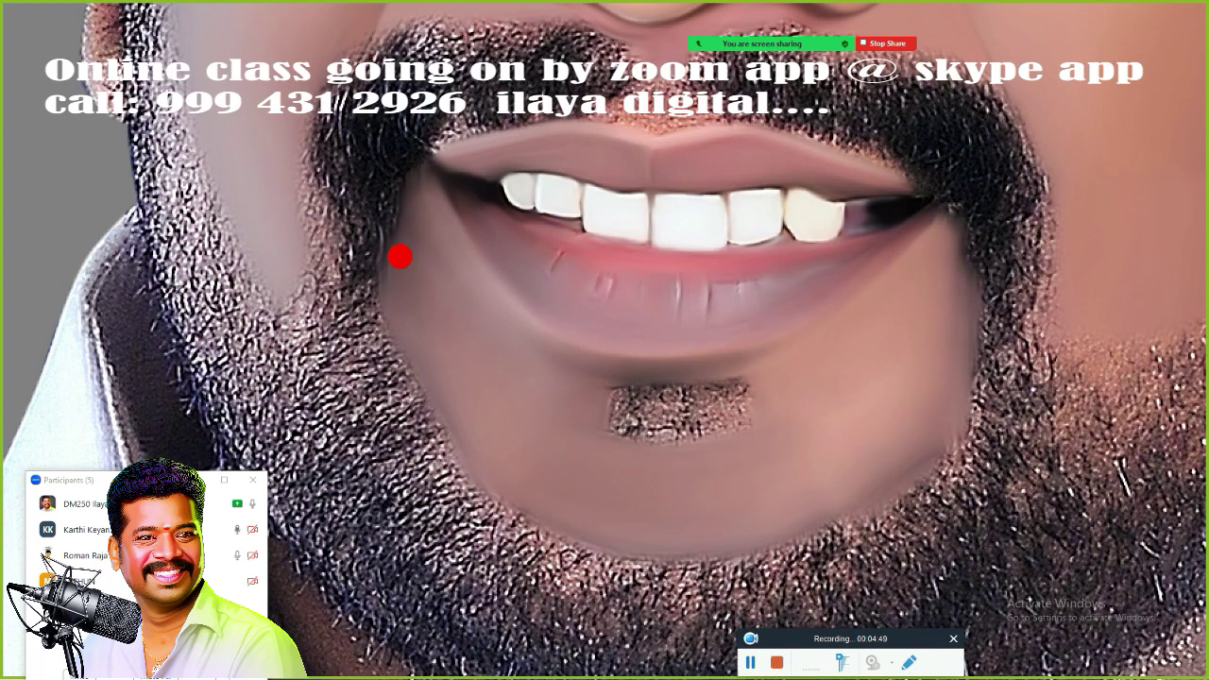
pyautogui.moveTo(380, 174)
pyautogui.mouseDown()
pyautogui.moveTo(346, 251)
pyautogui.moveTo(502, 516)
pyautogui.moveTo(950, 305)
pyautogui.moveTo(951, 383)
pyautogui.mouseUp()
# - Smudge the earlobe and the ear's edge beside the beard into soft painted skin
pyautogui.scroll(-3, 952, 384)
pyautogui.scroll(-2, 879, 384)
pyautogui.scroll(2, 821, 419)
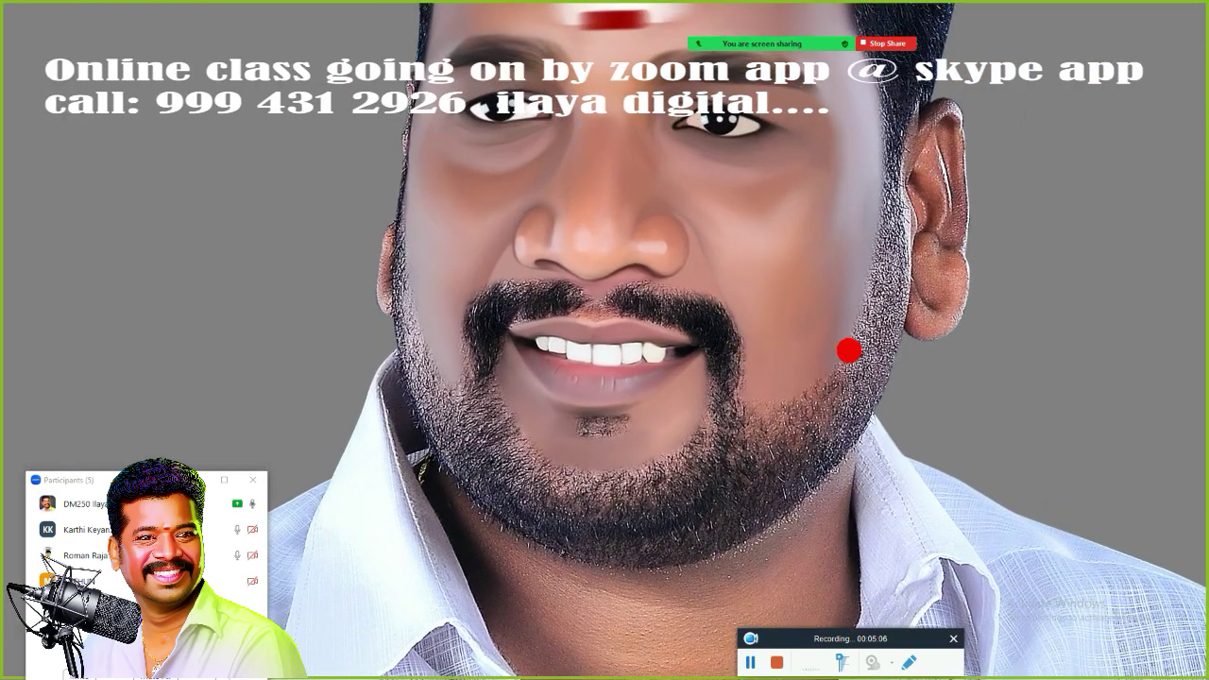
pyautogui.press('F7')
pyautogui.scroll(3, 956, 307)
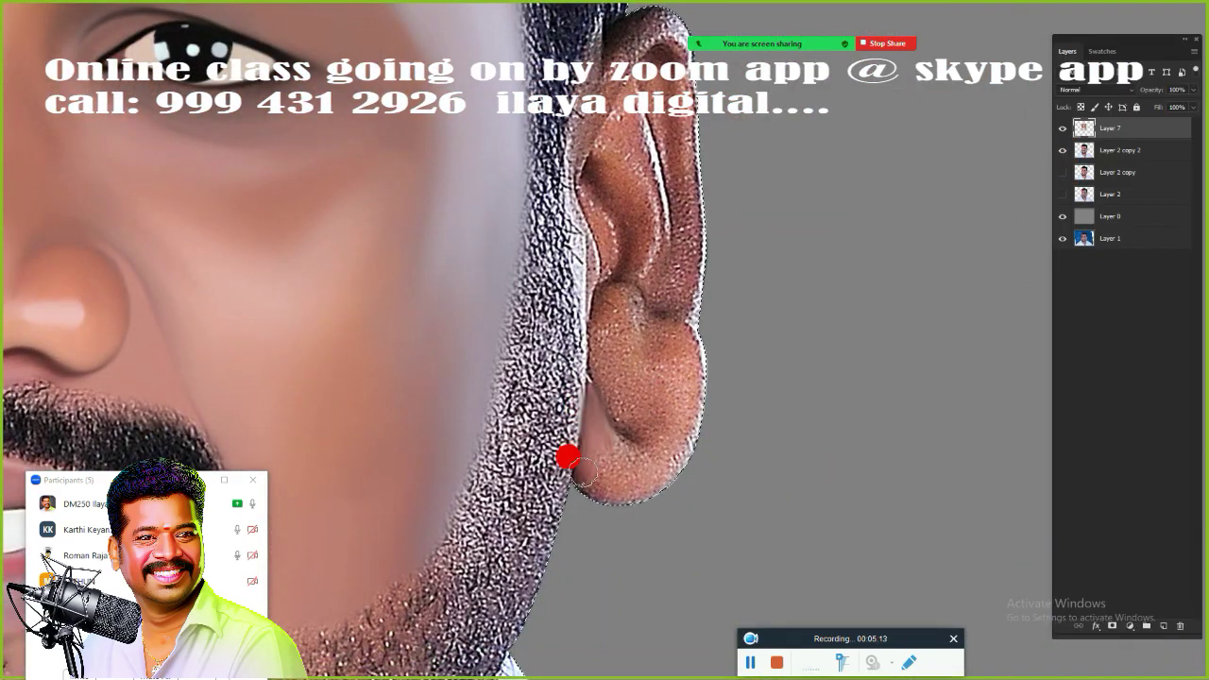
pyautogui.moveTo(650, 457)
pyautogui.mouseDown()
pyautogui.moveTo(589, 292)
pyautogui.moveTo(640, 425)
pyautogui.mouseUp()
pyautogui.moveTo(657, 325)
pyautogui.mouseDown()
pyautogui.moveTo(675, 402)
pyautogui.moveTo(652, 407)
pyautogui.moveTo(618, 227)
pyautogui.moveTo(570, 127)
pyautogui.moveTo(607, 186)
pyautogui.moveTo(626, 192)
pyautogui.moveTo(668, 90)
pyautogui.moveTo(680, 286)
pyautogui.moveTo(636, 267)
pyautogui.moveTo(656, 293)
pyautogui.moveTo(649, 323)
pyautogui.moveTo(618, 62)
pyautogui.mouseUp()
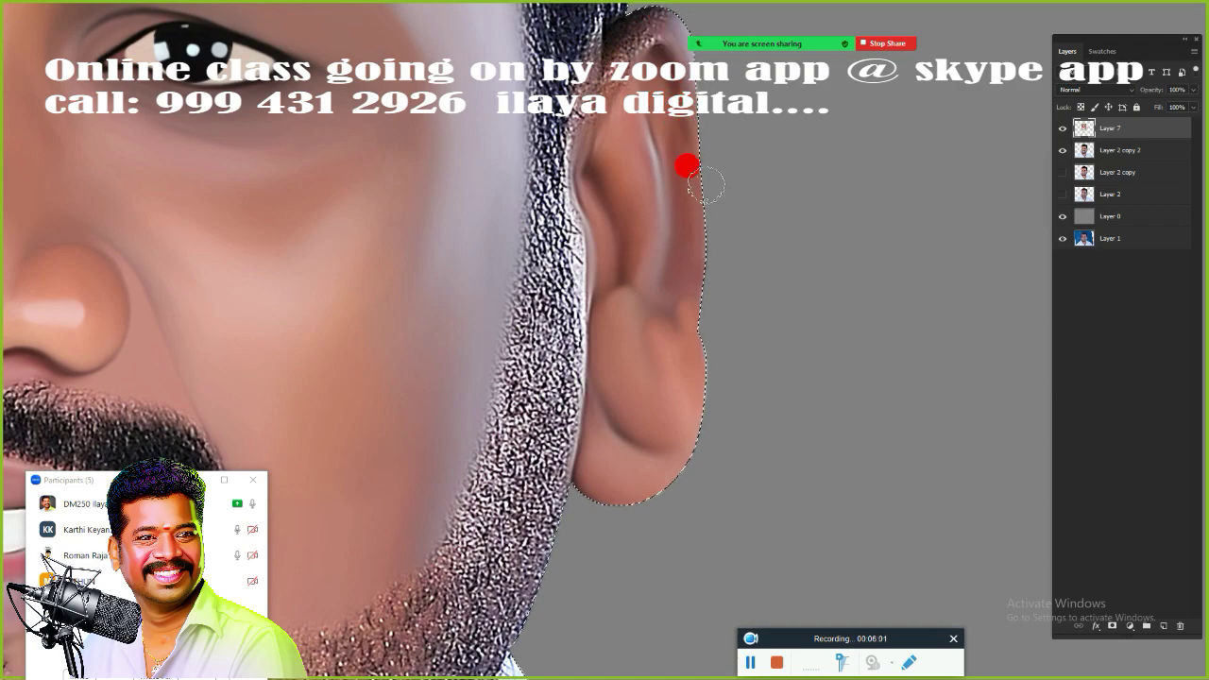
pyautogui.moveTo(630, 7)
pyautogui.mouseDown()
pyautogui.moveTo(585, 113)
pyautogui.moveTo(560, 476)
pyautogui.mouseUp()
# - Smudge the textured edge of the left ear smooth
pyautogui.scroll(-4, 560, 475)
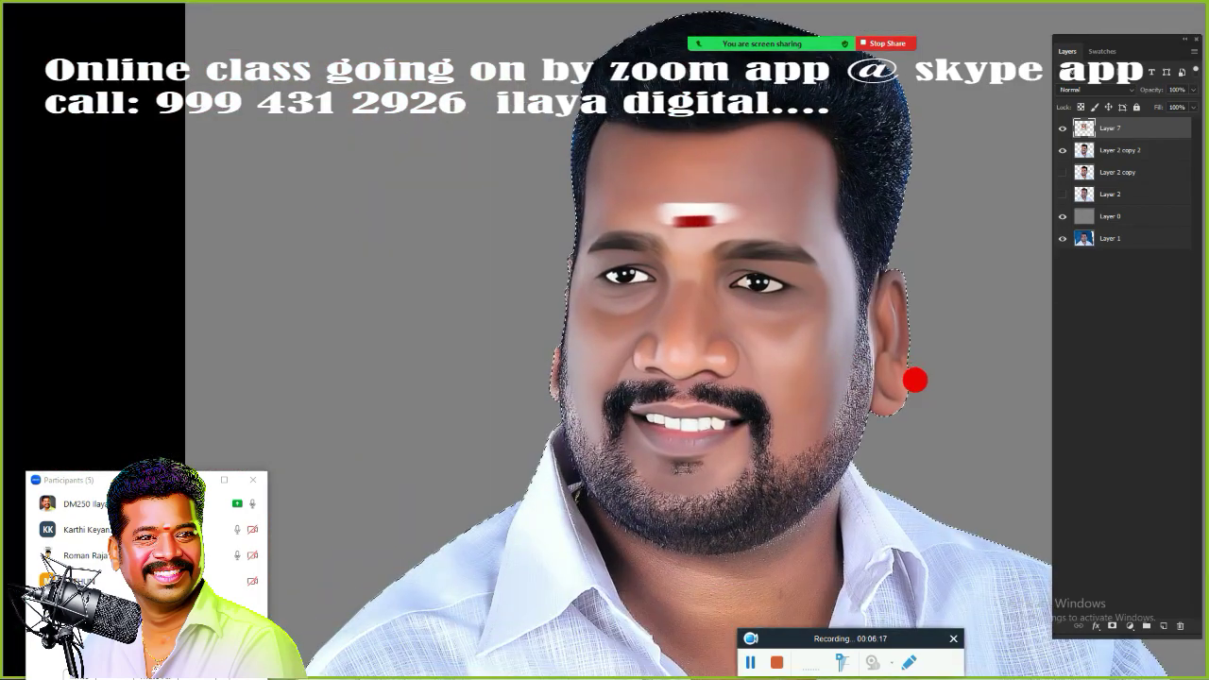
pyautogui.scroll(3, 573, 369)
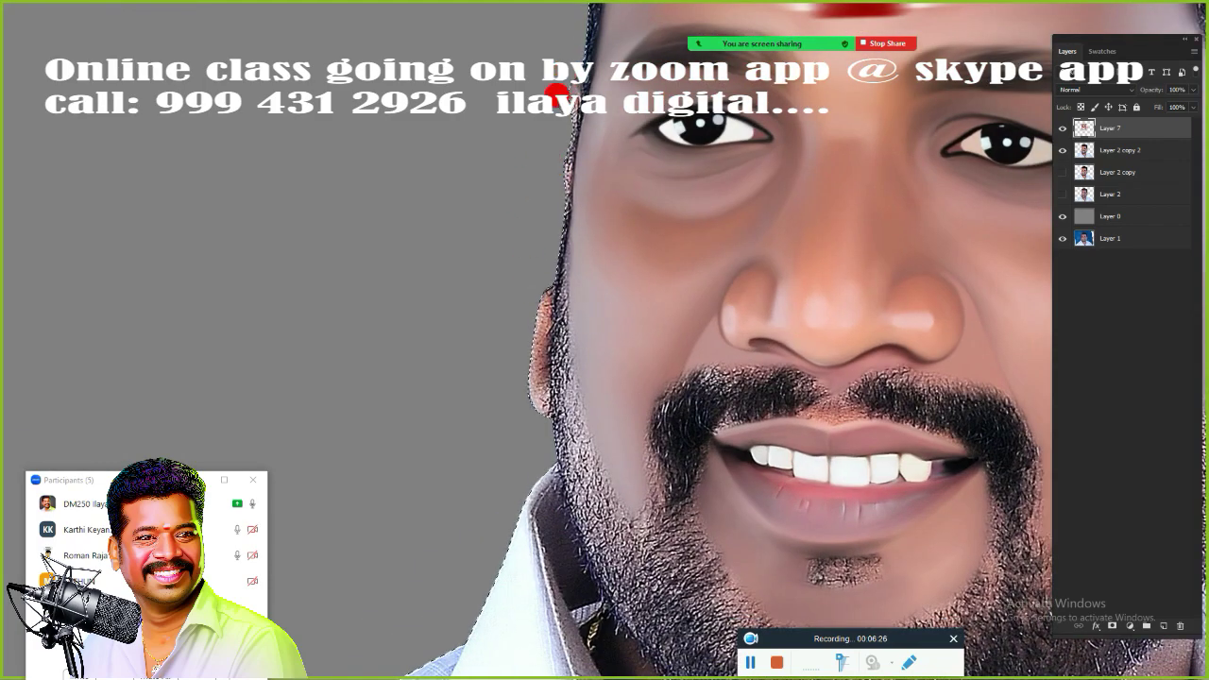
pyautogui.moveTo(546, 255); pyautogui.dragTo(536, 395)
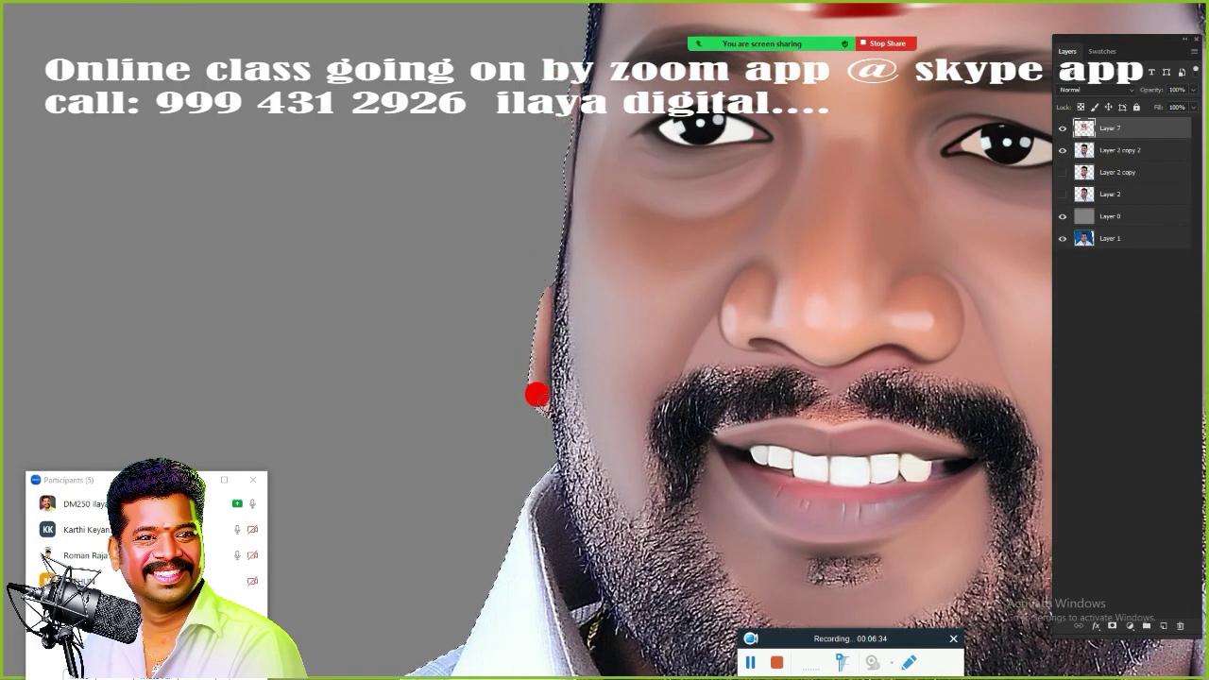
# - Smooth the neck skin below the beard and along the right jawline
pyautogui.scroll(-2, 724, 405)
pyautogui.scroll(2, 728, 176)
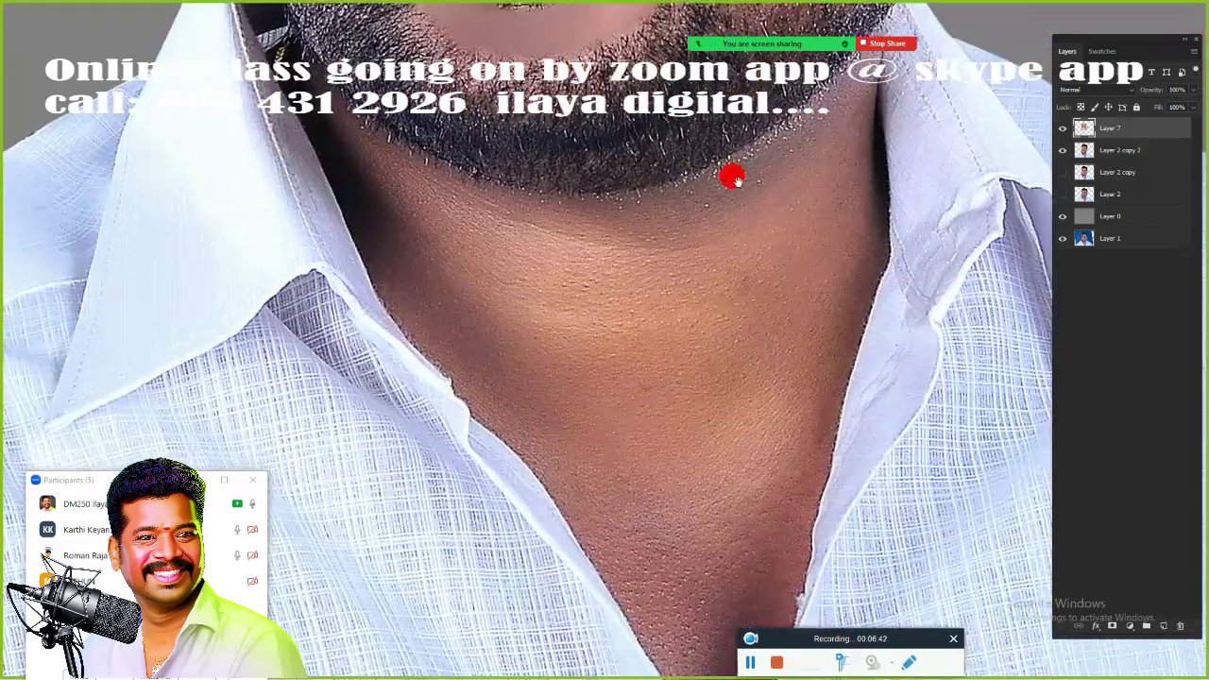
pyautogui.scroll(-1, 826, 340)
pyautogui.scroll(2, 665, 387)
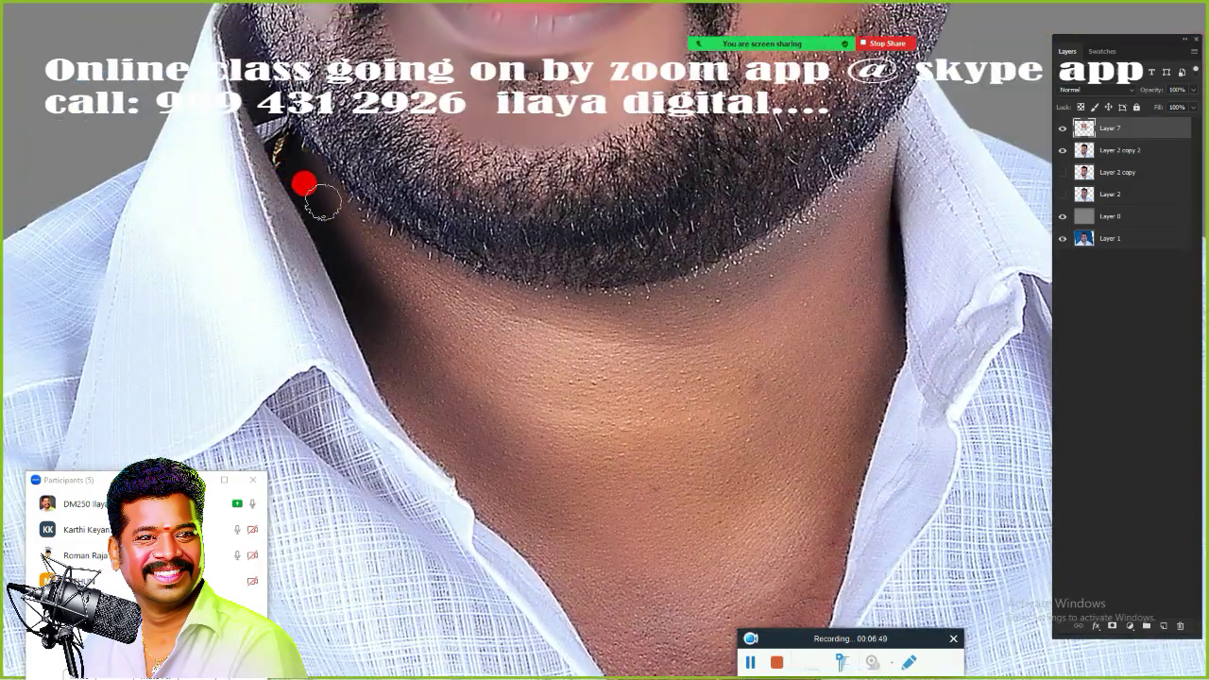
pyautogui.moveTo(347, 221)
pyautogui.mouseDown()
pyautogui.moveTo(394, 391)
pyautogui.moveTo(496, 292)
pyautogui.moveTo(725, 245)
pyautogui.moveTo(480, 324)
pyautogui.moveTo(367, 310)
pyautogui.moveTo(620, 397)
pyautogui.moveTo(810, 278)
pyautogui.moveTo(707, 251)
pyautogui.moveTo(860, 74)
pyautogui.mouseUp()
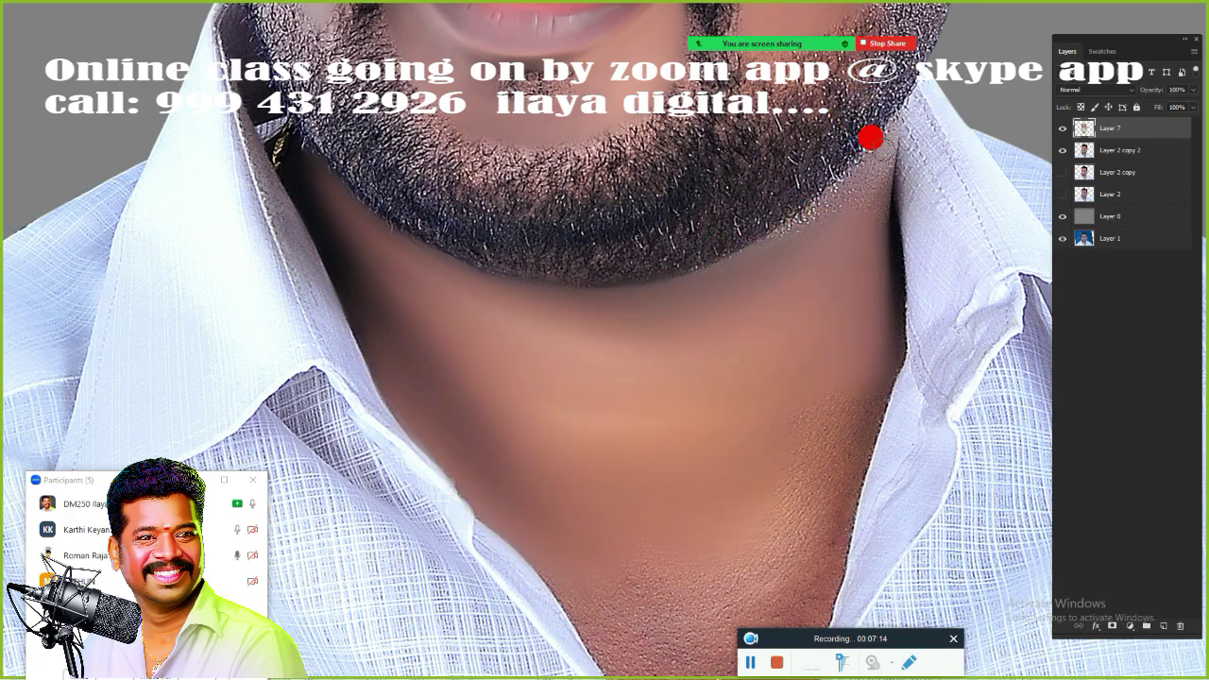
pyautogui.moveTo(860, 171); pyautogui.dragTo(873, 173)
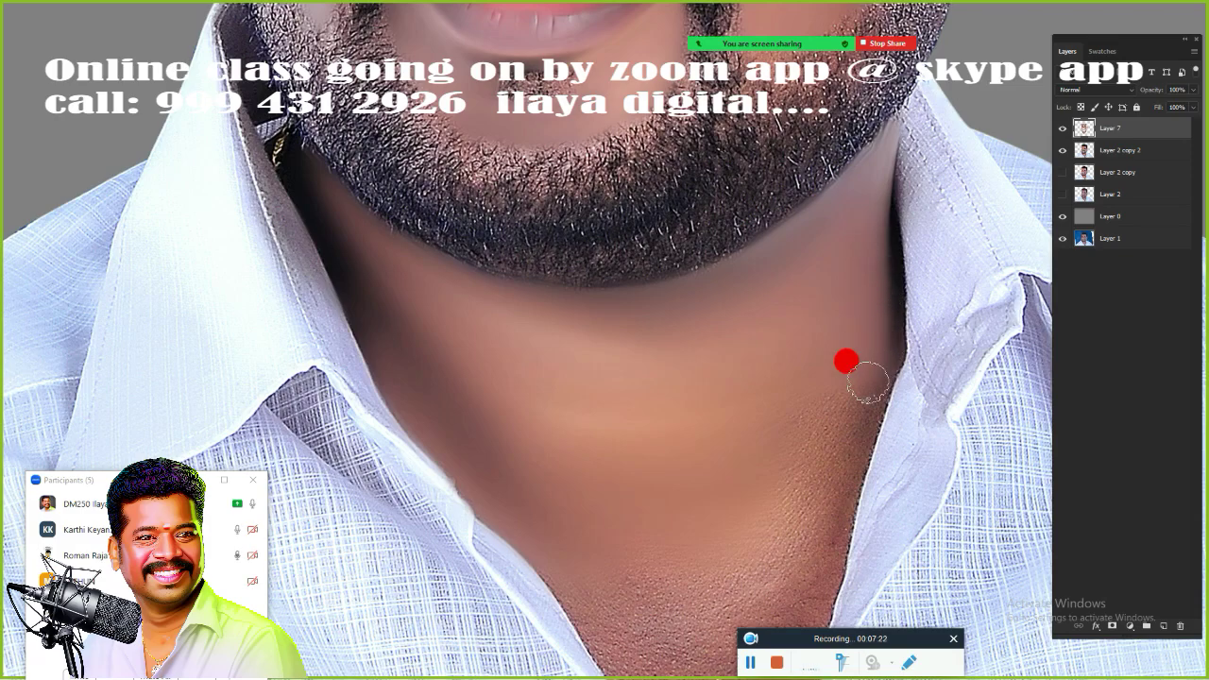
# - Smudge the chest skin inside the open collar smooth
pyautogui.scroll(-2, 759, 421)
pyautogui.scroll(-3, 545, 280)
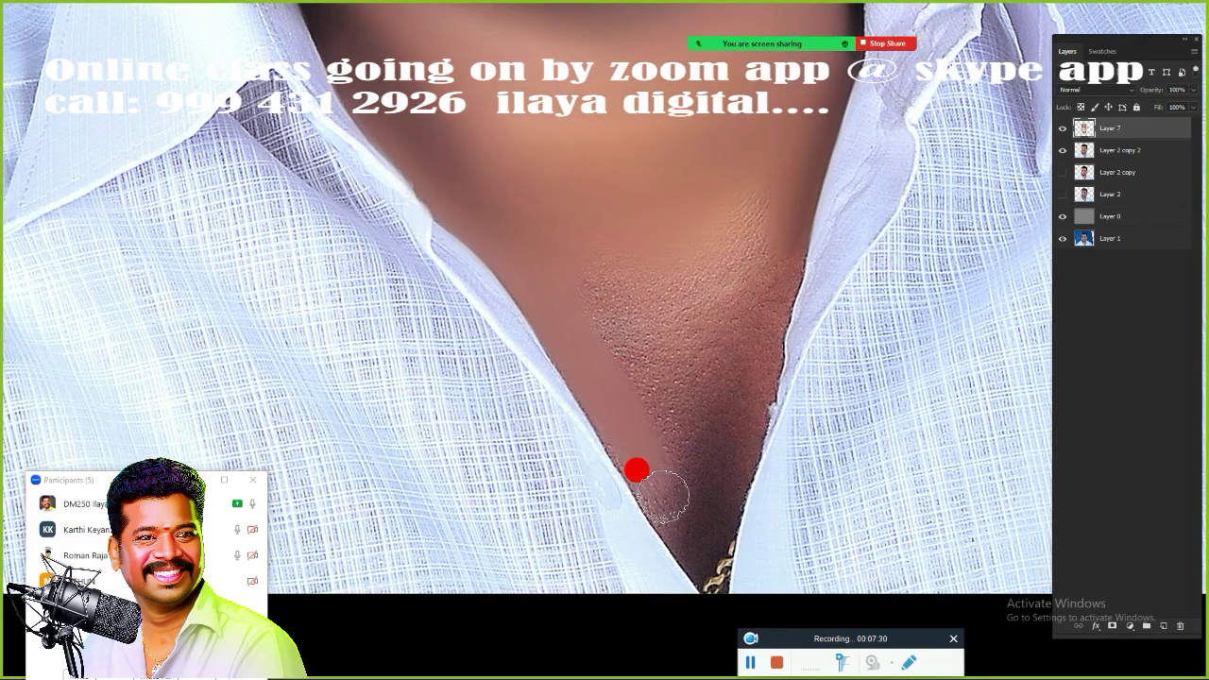
pyautogui.moveTo(637, 470)
pyautogui.mouseDown()
pyautogui.moveTo(734, 180)
pyautogui.moveTo(548, 218)
pyautogui.moveTo(688, 459)
pyautogui.moveTo(695, 493)
pyautogui.mouseUp()
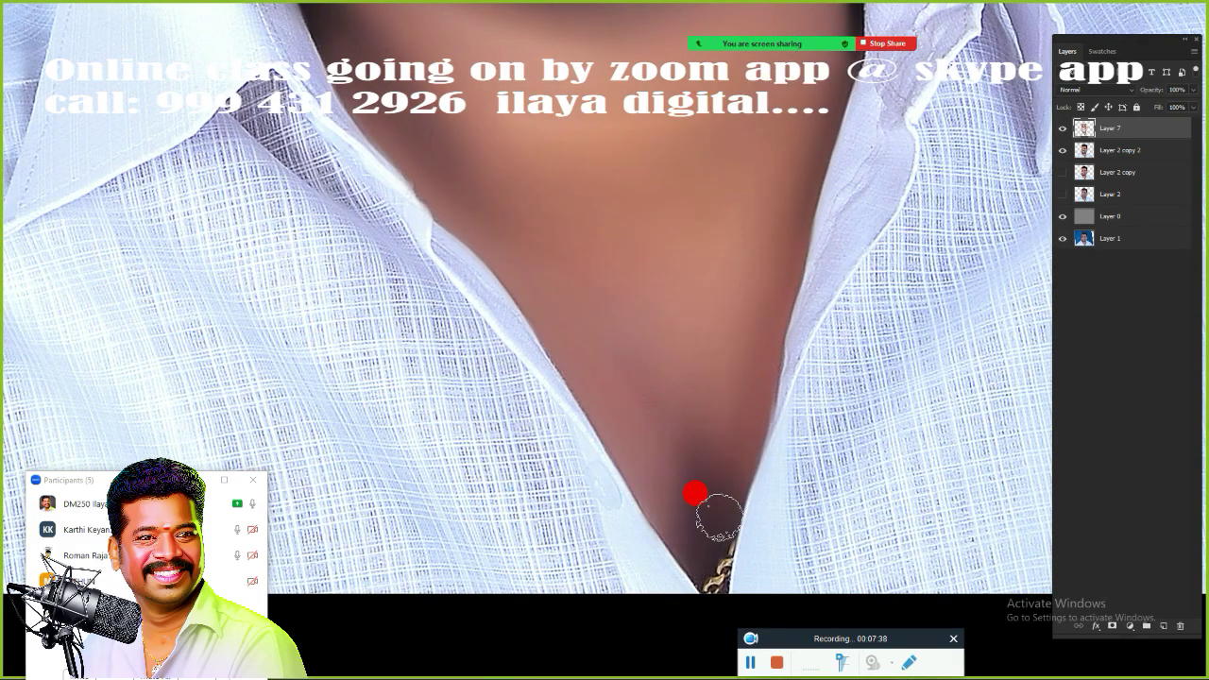
pyautogui.scroll(-1, 656, 478)
pyautogui.scroll(-2, 651, 283)
# - Exit full-screen view and save the portrait as a PSD with Save As
pyautogui.scroll(-2, 661, 444)
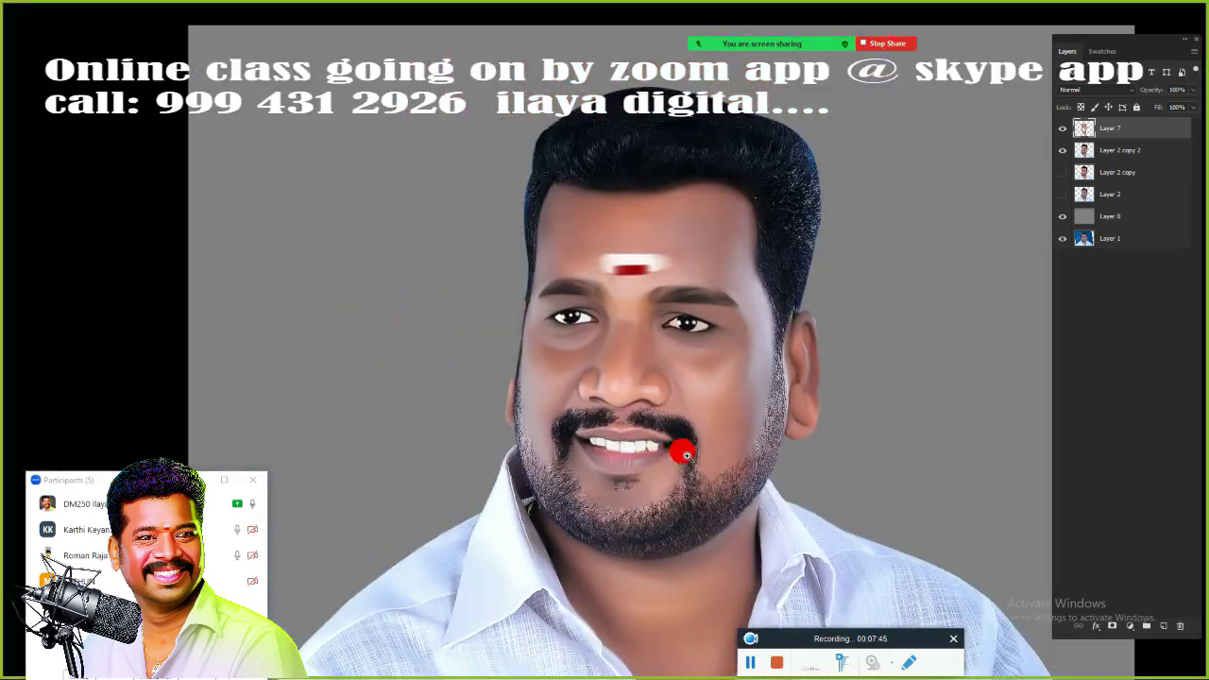
pyautogui.scroll(1, 687, 454)
pyautogui.scroll(2, 645, 382)
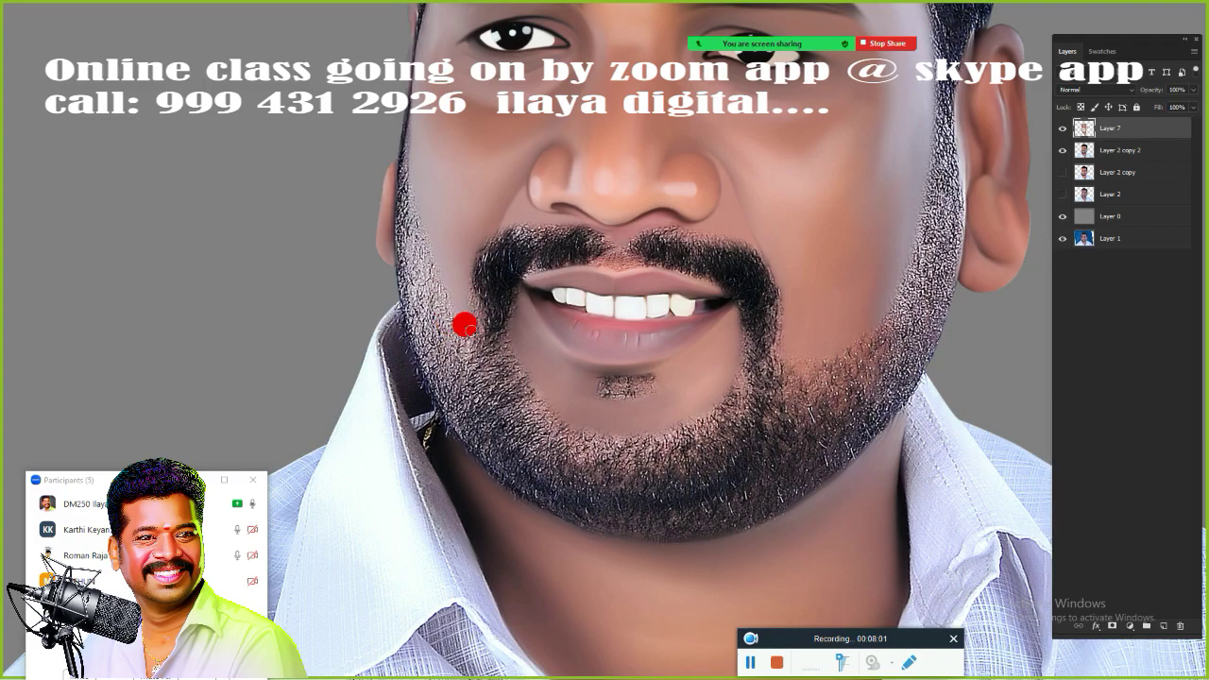
pyautogui.scroll(-3, 520, 423)
pyautogui.press('f')
pyautogui.hotkey('ctrl', 'shift', 's')
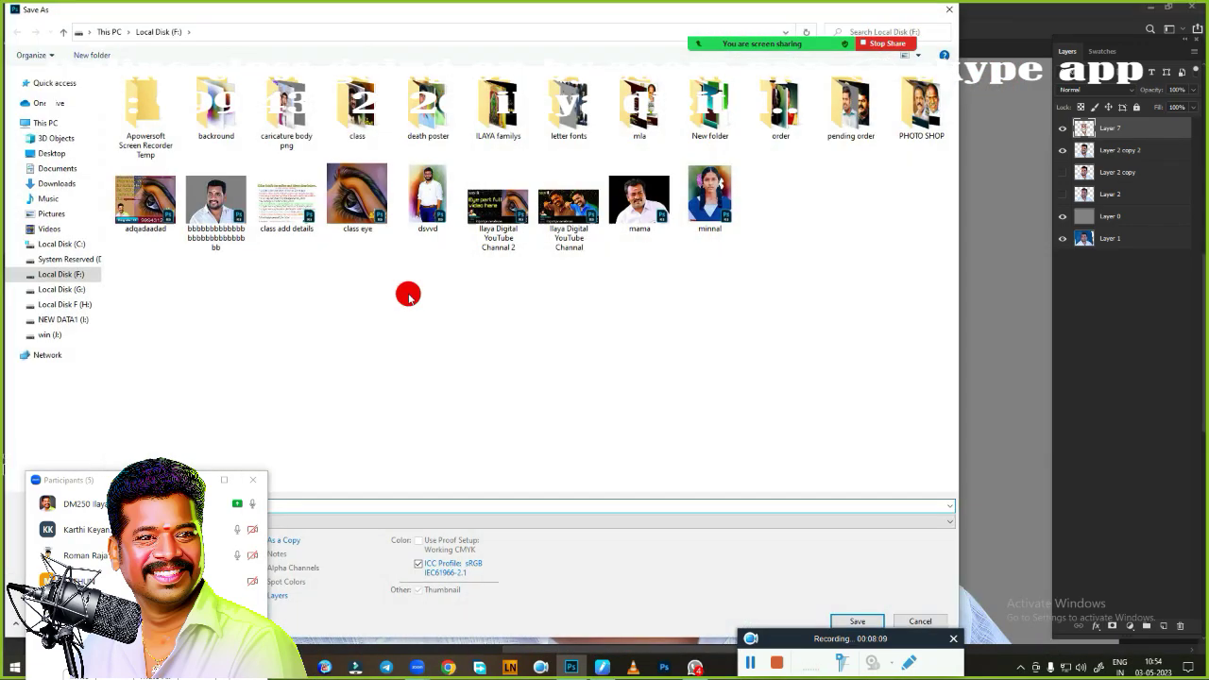
pyautogui.click(857, 621)
# - Add a new empty Layer 8 at the top of the layer stack
pyautogui.hotkey('ctrl', 'shift', 'alt', 'n')
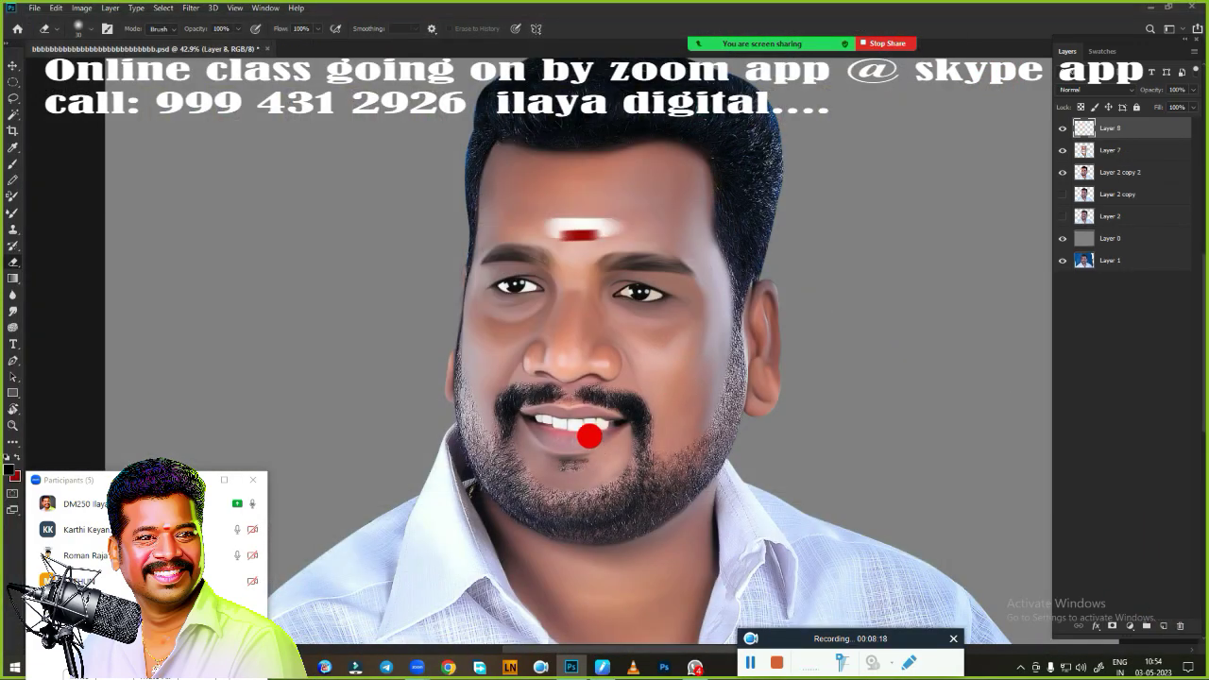
pyautogui.scroll(4, 580, 426)
pyautogui.scroll(-2, 669, 383)
pyautogui.scroll(3, 669, 385)
# - Smudge hair strands across the moustache on Layer 8
pyautogui.scroll(-3, 669, 384)
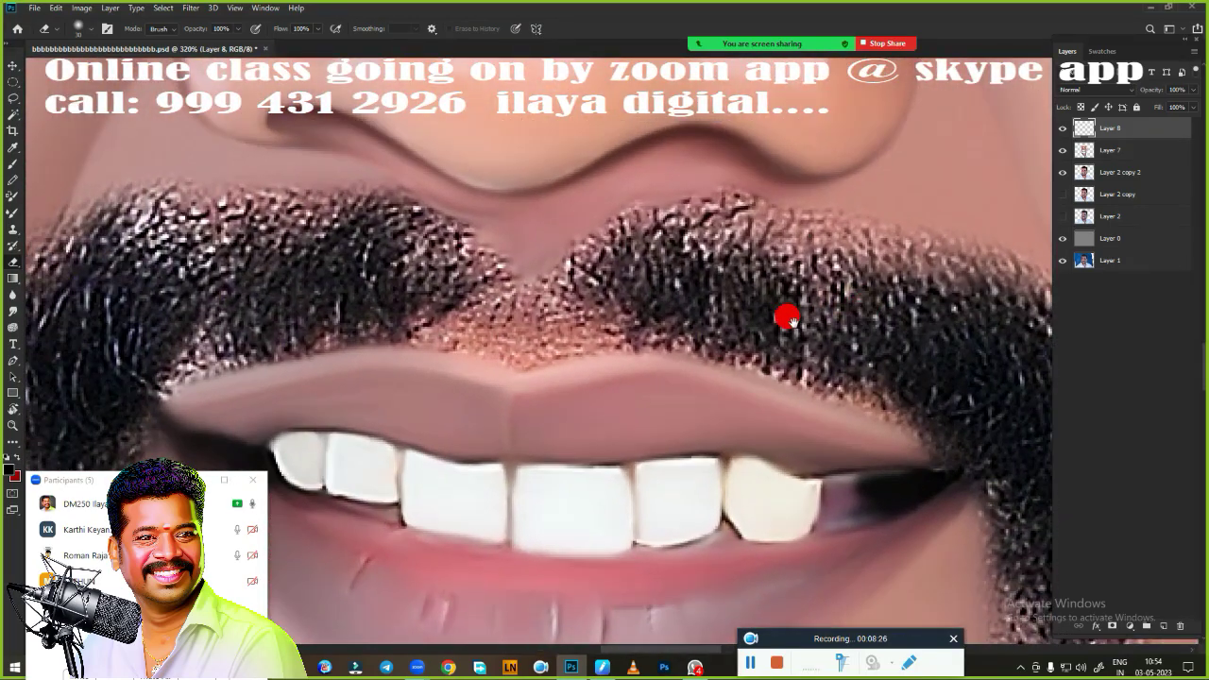
pyautogui.scroll(1, 785, 315)
pyautogui.press('r')
pyautogui.scroll(-2, 658, 274)
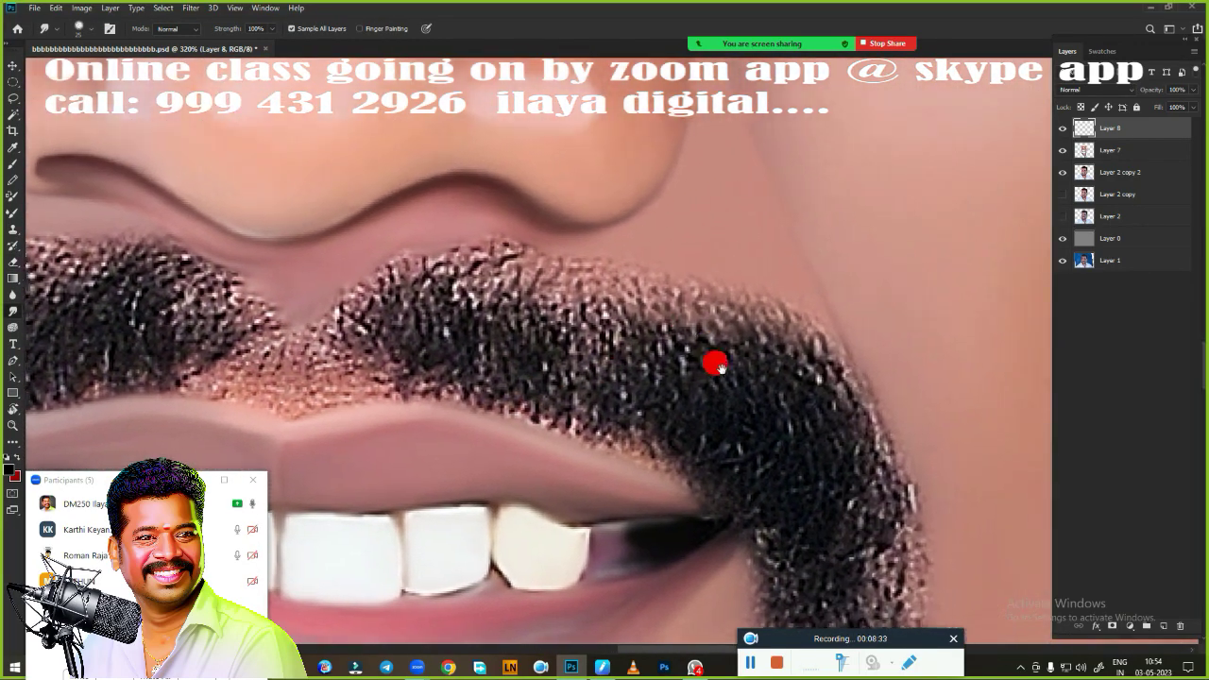
pyautogui.hscroll(3, 777, 121)
pyautogui.moveTo(918, 210); pyautogui.dragTo(983, 397)
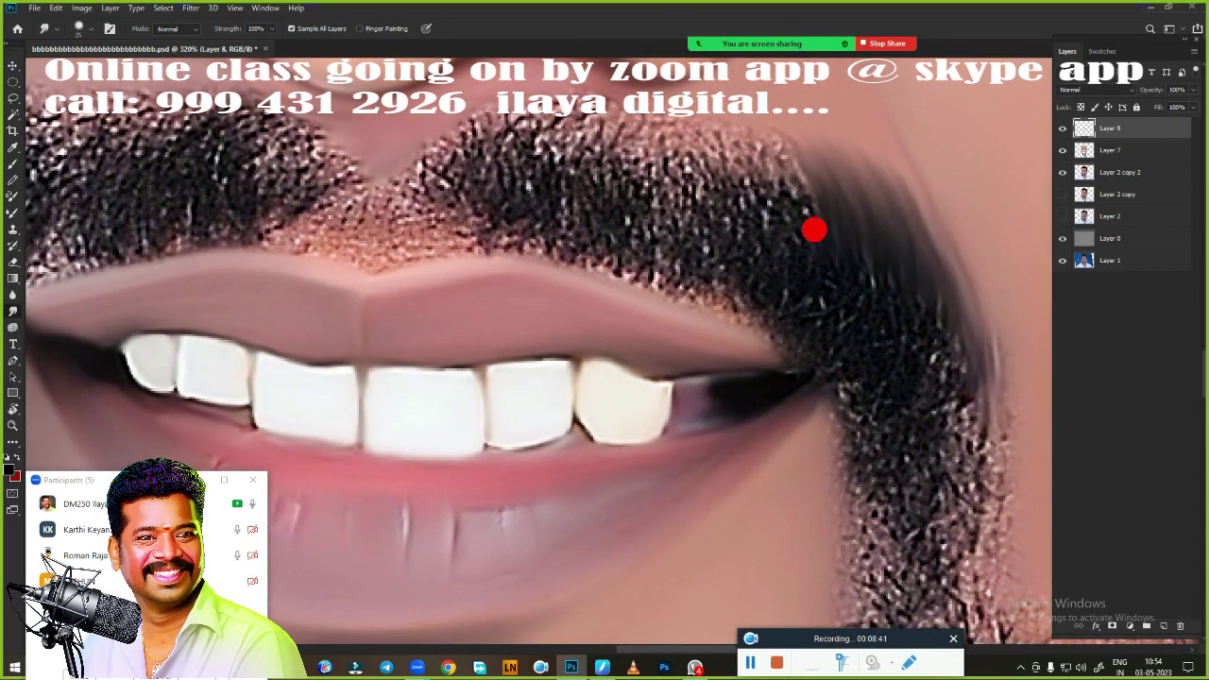
pyautogui.scroll(1, 834, 248)
pyautogui.moveTo(666, 224)
pyautogui.mouseDown()
pyautogui.moveTo(702, 297)
pyautogui.moveTo(779, 345)
pyautogui.moveTo(778, 210)
pyautogui.moveTo(820, 224)
pyautogui.mouseUp()
pyautogui.moveTo(534, 395); pyautogui.dragTo(672, 376)
pyautogui.moveTo(558, 227)
pyautogui.mouseDown()
pyautogui.moveTo(623, 192)
pyautogui.moveTo(688, 191)
pyautogui.moveTo(761, 213)
pyautogui.moveTo(723, 161)
pyautogui.mouseUp()
# - Add strands on the moustache's left, dark strands down its right side, and extend it toward the mouth corner
pyautogui.moveTo(520, 283)
pyautogui.mouseDown()
pyautogui.moveTo(583, 214)
pyautogui.moveTo(460, 270)
pyautogui.mouseUp()
pyautogui.moveTo(520, 365)
pyautogui.mouseDown()
pyautogui.moveTo(561, 330)
pyautogui.moveTo(493, 278)
pyautogui.mouseUp()
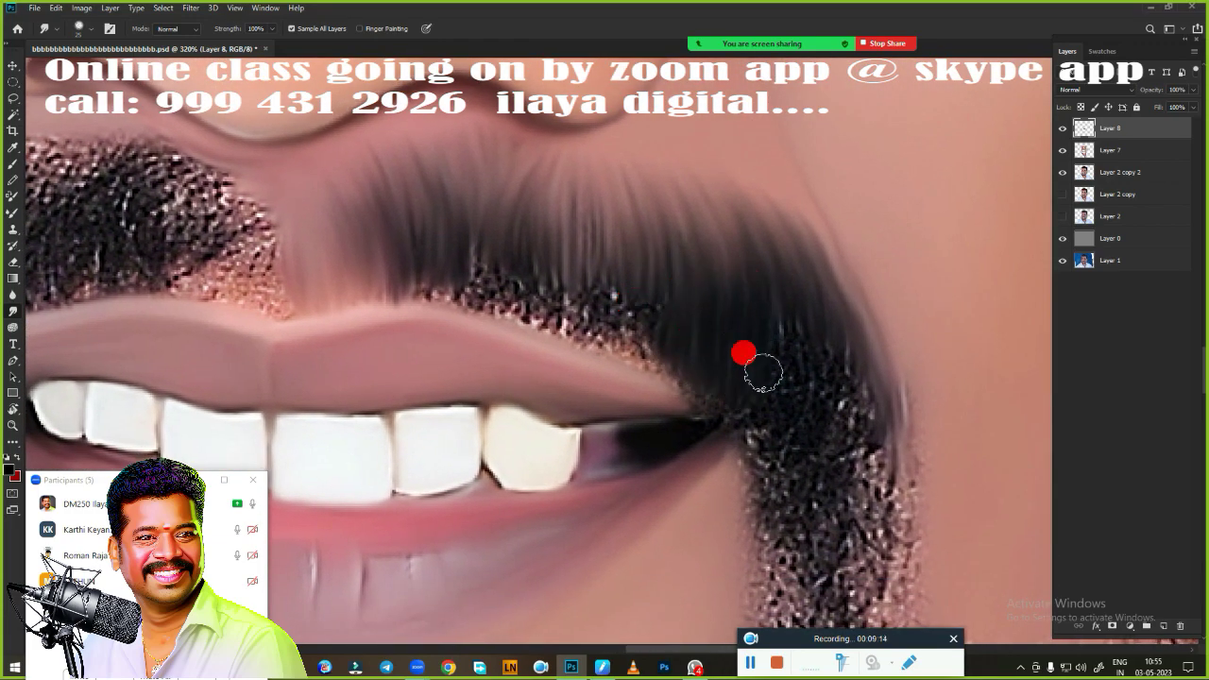
pyautogui.moveTo(762, 374)
pyautogui.mouseDown()
pyautogui.moveTo(818, 435)
pyautogui.moveTo(904, 453)
pyautogui.mouseUp()
pyautogui.moveTo(704, 334); pyautogui.dragTo(840, 309)
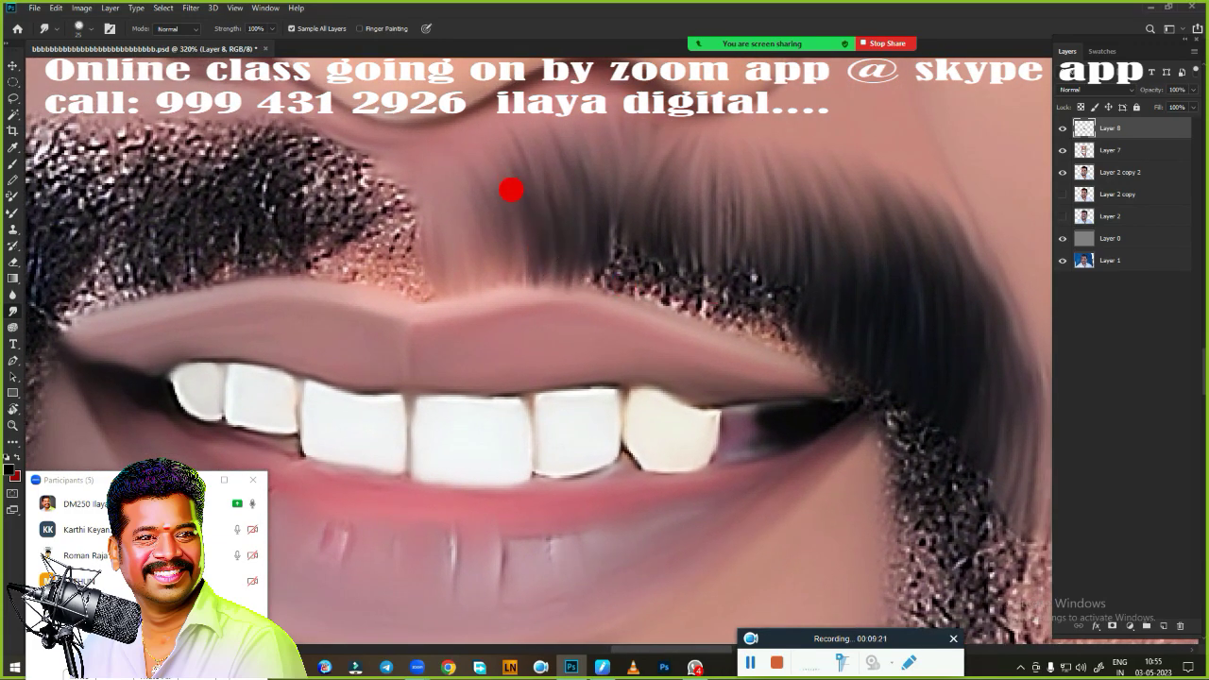
pyautogui.moveTo(511, 191); pyautogui.dragTo(802, 337)
pyautogui.moveTo(714, 243); pyautogui.dragTo(544, 181)
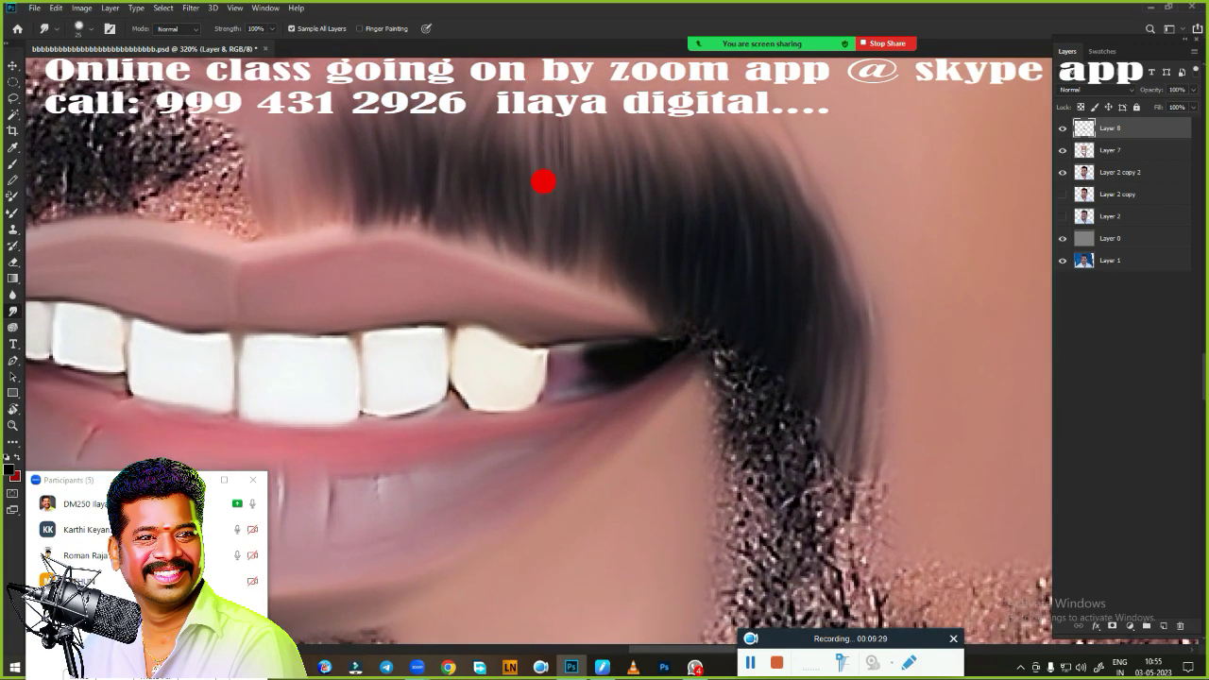
pyautogui.moveTo(685, 299)
pyautogui.mouseDown()
pyautogui.moveTo(737, 419)
pyautogui.moveTo(802, 391)
pyautogui.moveTo(880, 419)
pyautogui.mouseUp()
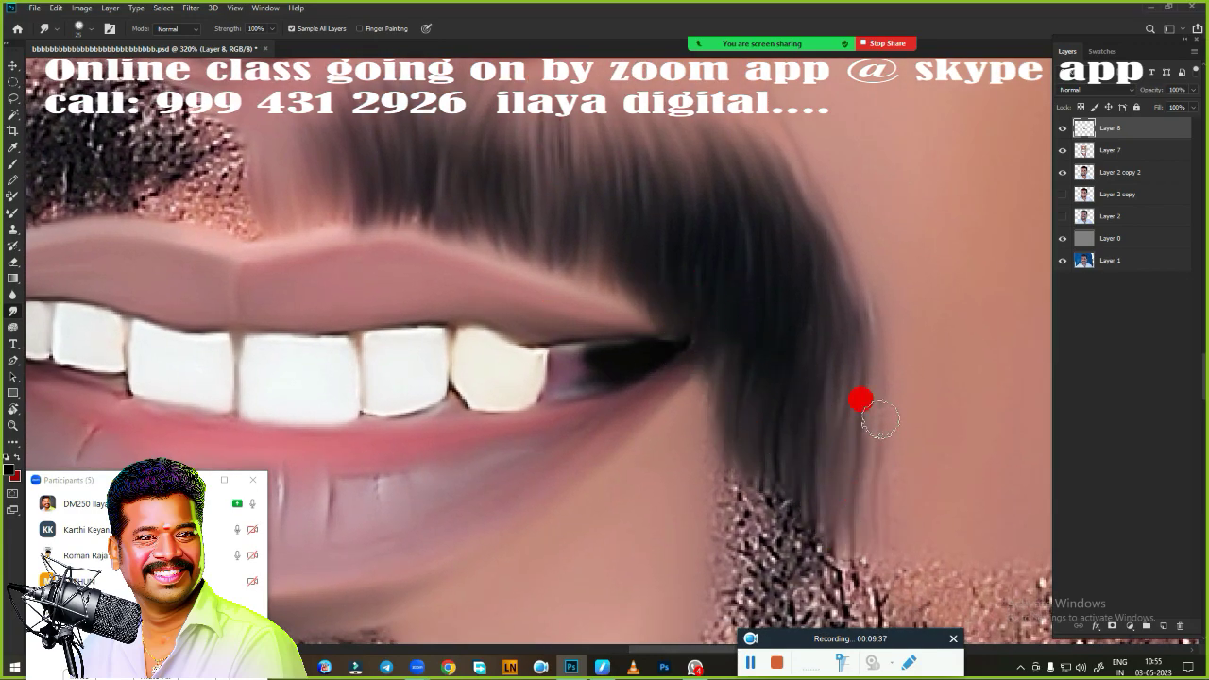
# - Blend the moustache top into hair strokes, smooth end stubble, and soften its left edge
pyautogui.scroll(-5, 686, 295)
pyautogui.scroll(3, 588, 521)
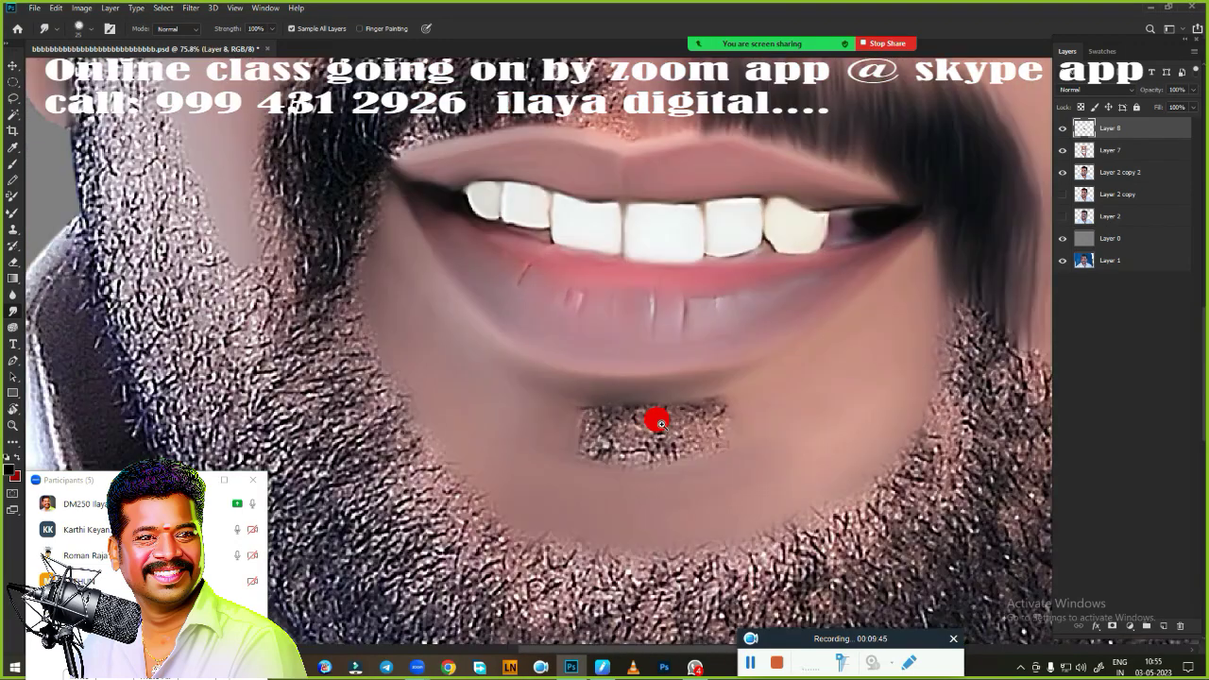
pyautogui.scroll(3, 653, 419)
pyautogui.moveTo(395, 286)
pyautogui.mouseDown()
pyautogui.moveTo(513, 227)
pyautogui.moveTo(605, 227)
pyautogui.moveTo(659, 294)
pyautogui.moveTo(745, 321)
pyautogui.moveTo(791, 357)
pyautogui.mouseUp()
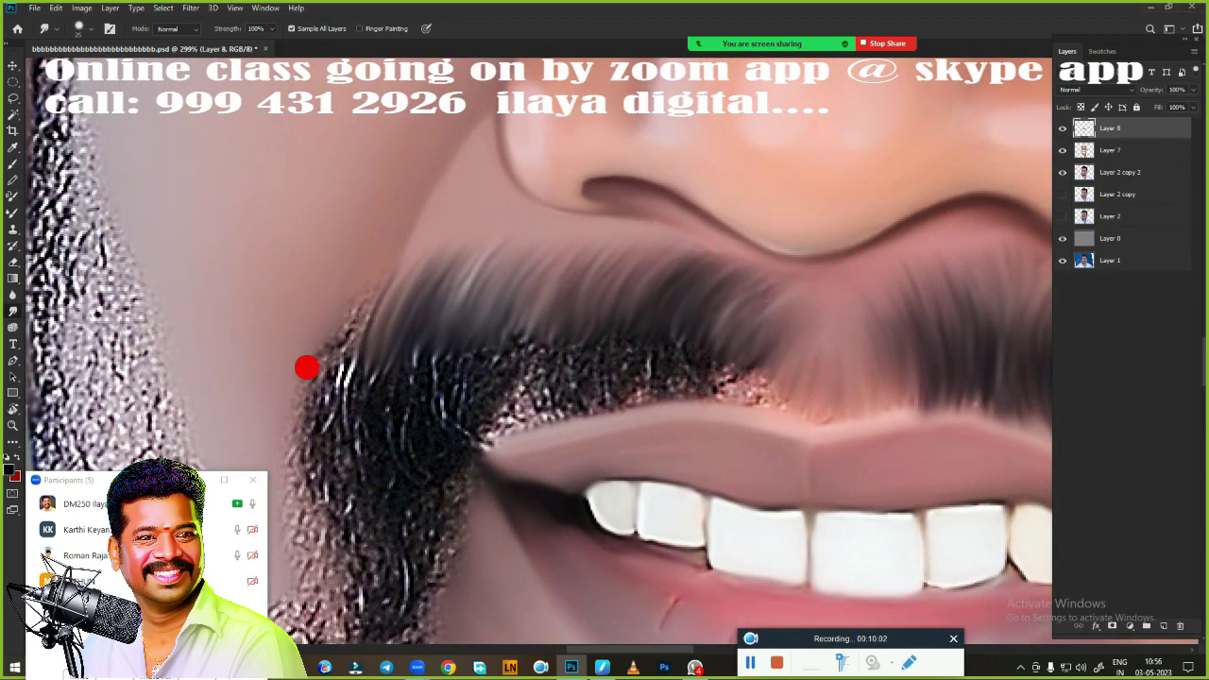
pyautogui.moveTo(306, 368)
pyautogui.mouseDown()
pyautogui.moveTo(324, 440)
pyautogui.moveTo(343, 424)
pyautogui.mouseUp()
pyautogui.scroll(1, 343, 424)
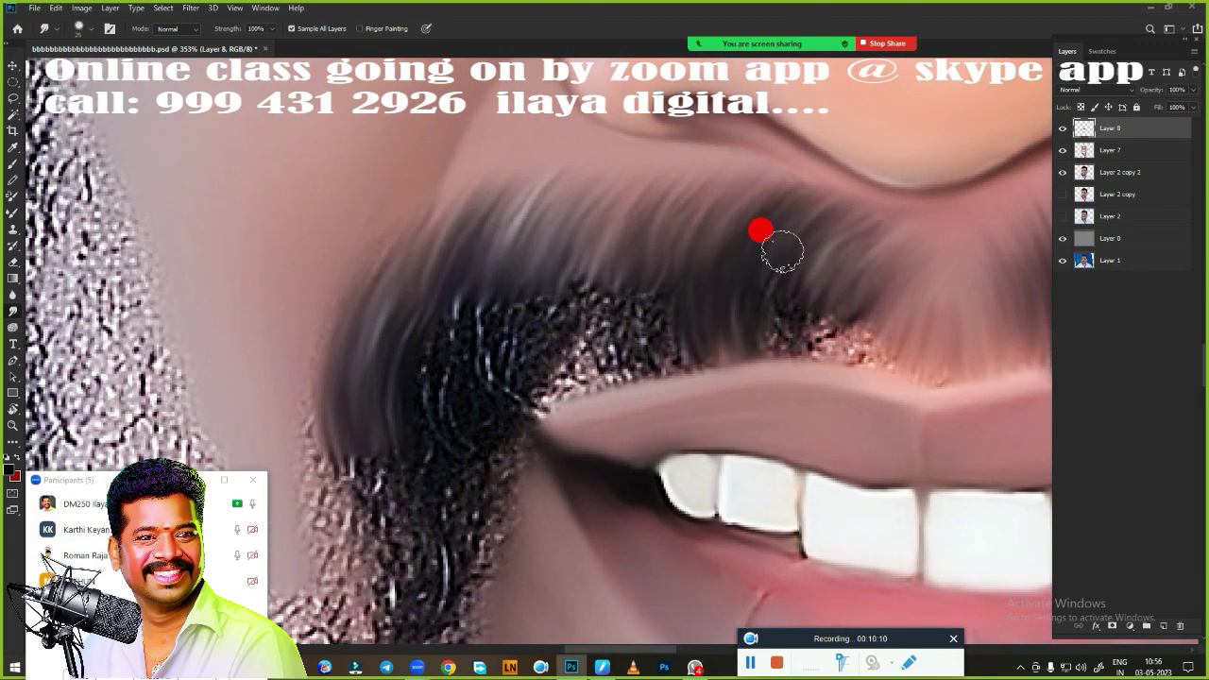
pyautogui.moveTo(782, 250); pyautogui.dragTo(869, 364)
pyautogui.moveTo(483, 351)
pyautogui.mouseDown()
pyautogui.moveTo(521, 264)
pyautogui.moveTo(648, 331)
pyautogui.moveTo(593, 301)
pyautogui.mouseUp()
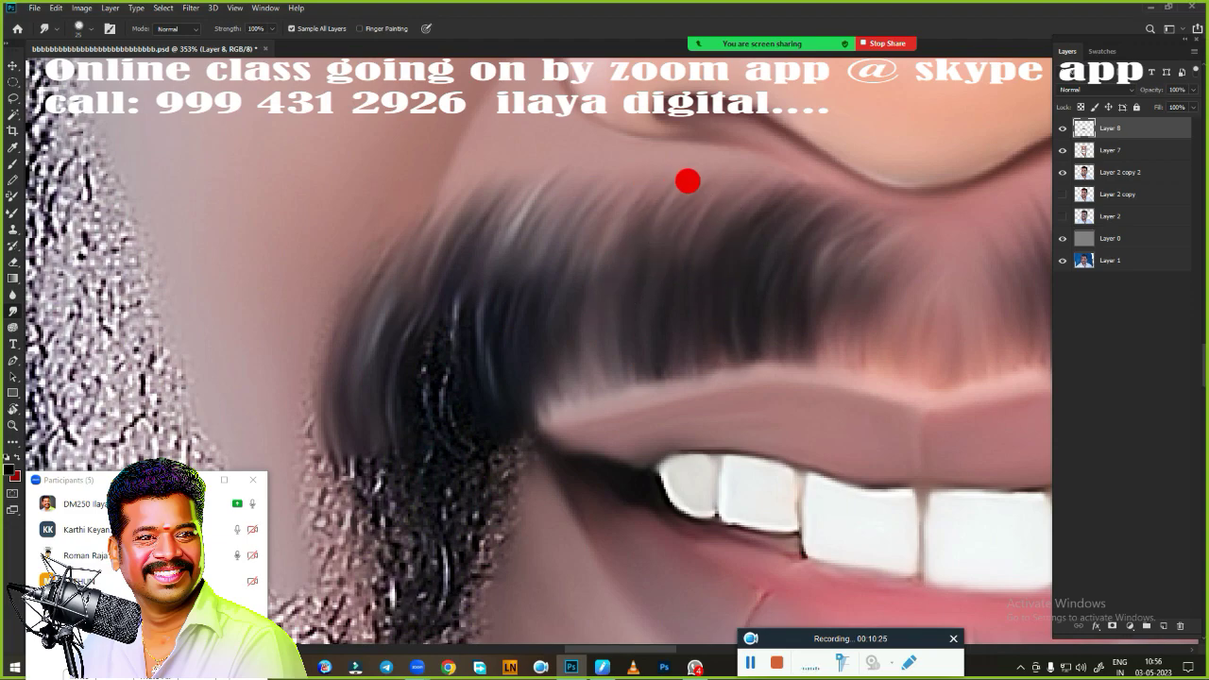
pyautogui.hscroll(-2, 687, 180)
pyautogui.moveTo(491, 444)
pyautogui.mouseDown()
pyautogui.moveTo(472, 357)
pyautogui.moveTo(530, 313)
pyautogui.mouseUp()
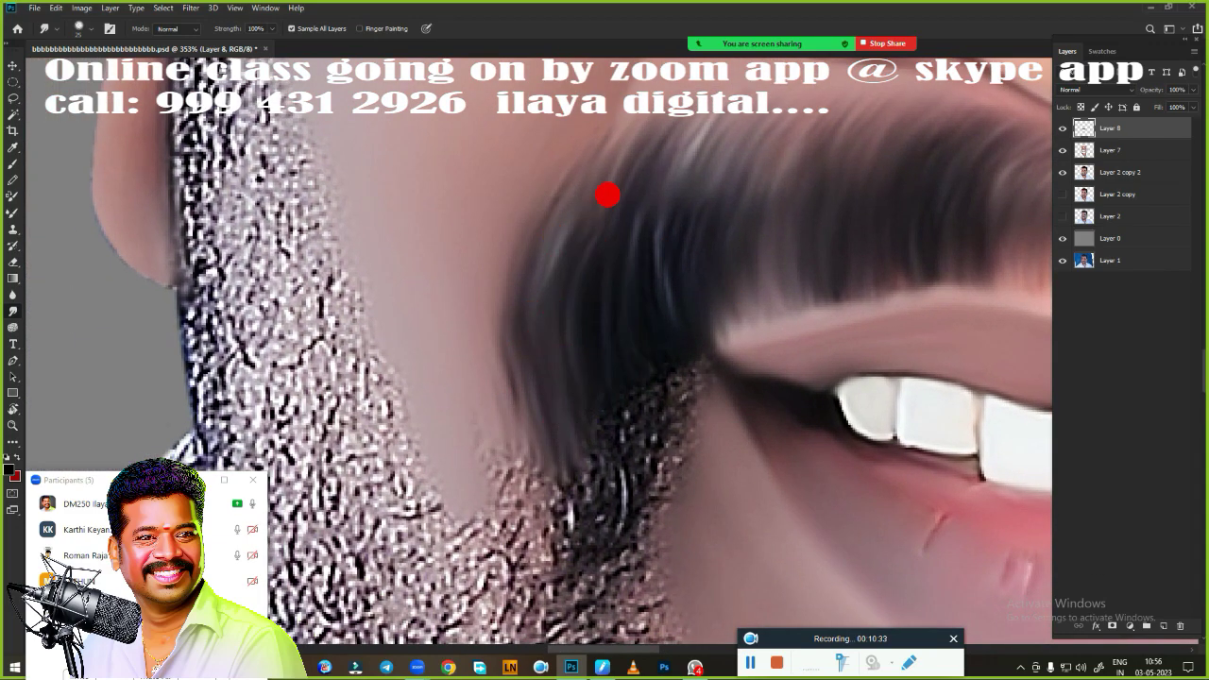
pyautogui.scroll(-2, 665, 302)
pyautogui.moveTo(567, 247)
pyautogui.mouseDown()
pyautogui.moveTo(640, 221)
pyautogui.moveTo(545, 313)
pyautogui.moveTo(492, 182)
pyautogui.moveTo(627, 318)
pyautogui.moveTo(602, 472)
pyautogui.mouseUp()
pyautogui.scroll(-3, 601, 472)
# - Rotate the canvas view to follow the jawline, then return to the Smudge tool
pyautogui.scroll(-2, 701, 432)
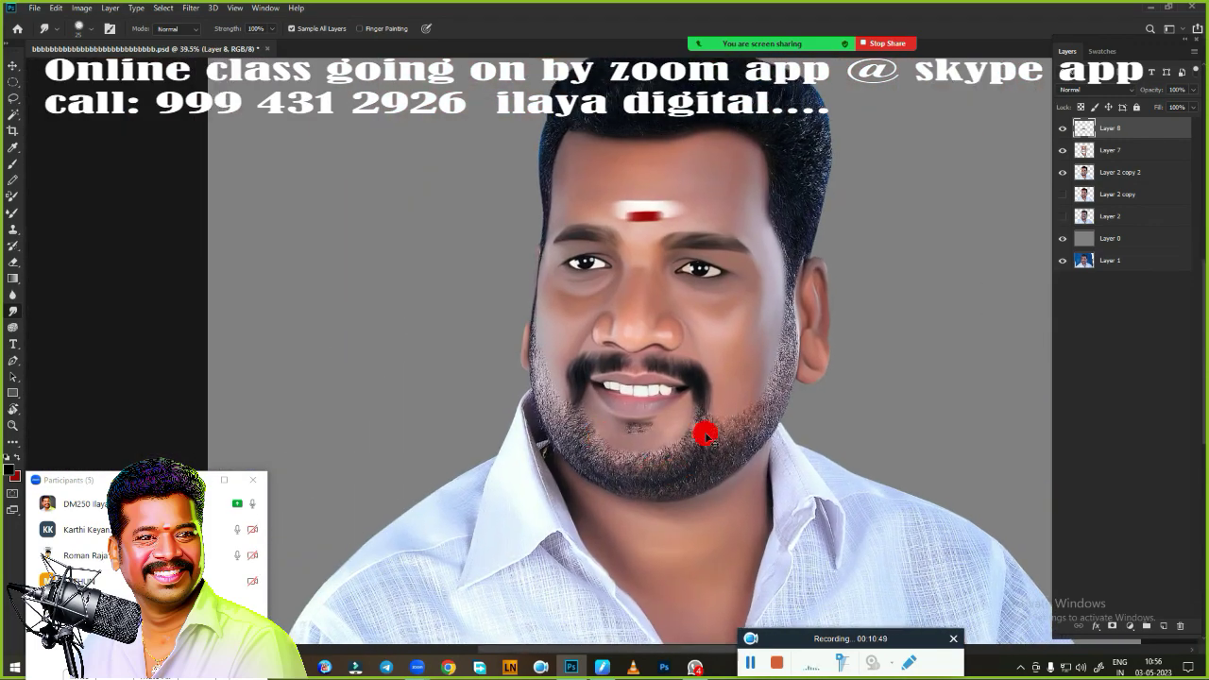
pyautogui.scroll(4, 682, 254)
pyautogui.scroll(-4, 699, 406)
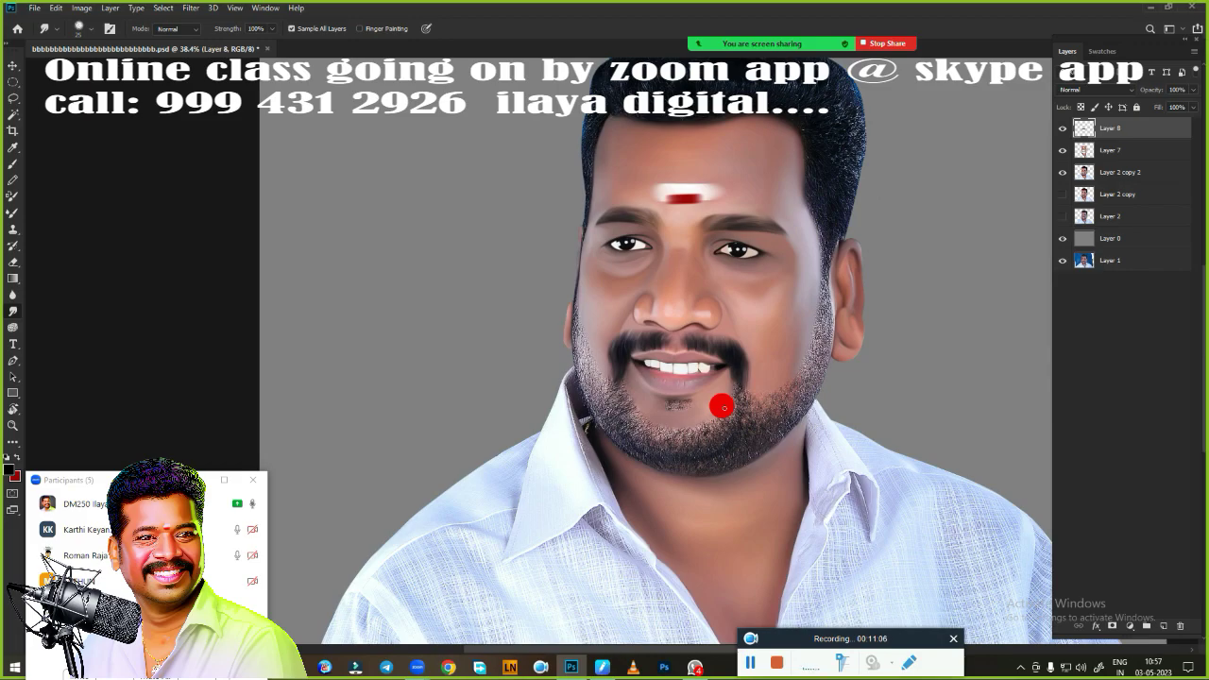
pyautogui.scroll(4, 790, 410)
pyautogui.scroll(1, 718, 351)
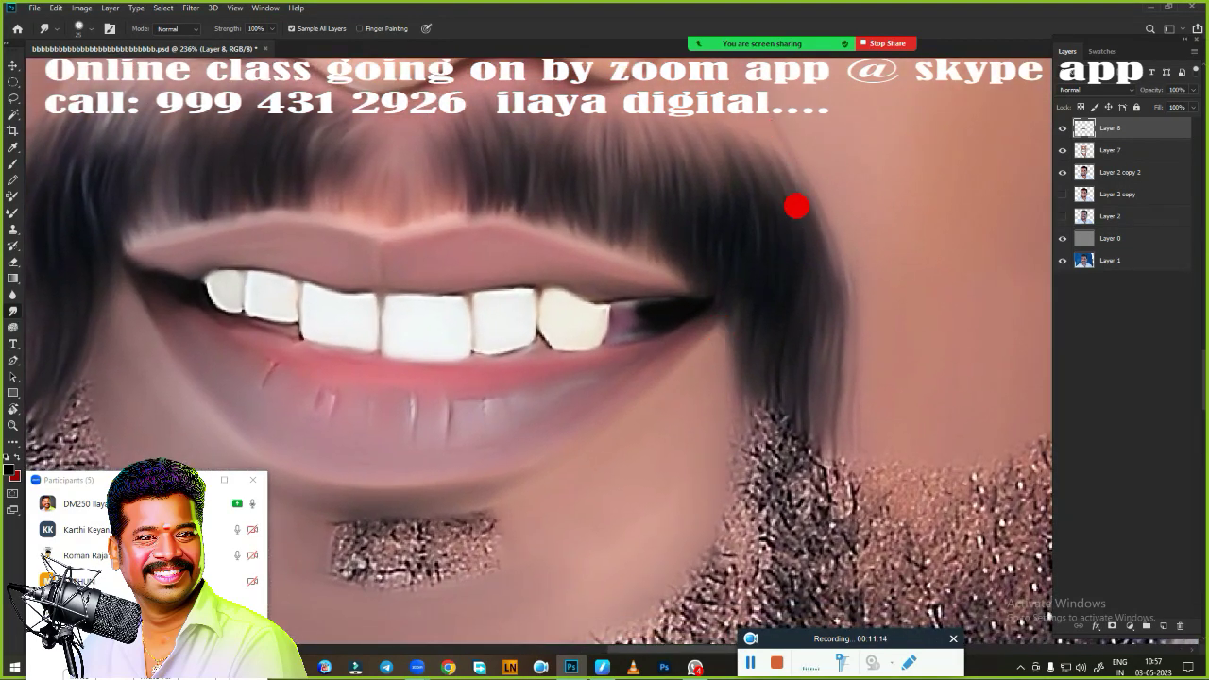
pyautogui.scroll(-3, 661, 378)
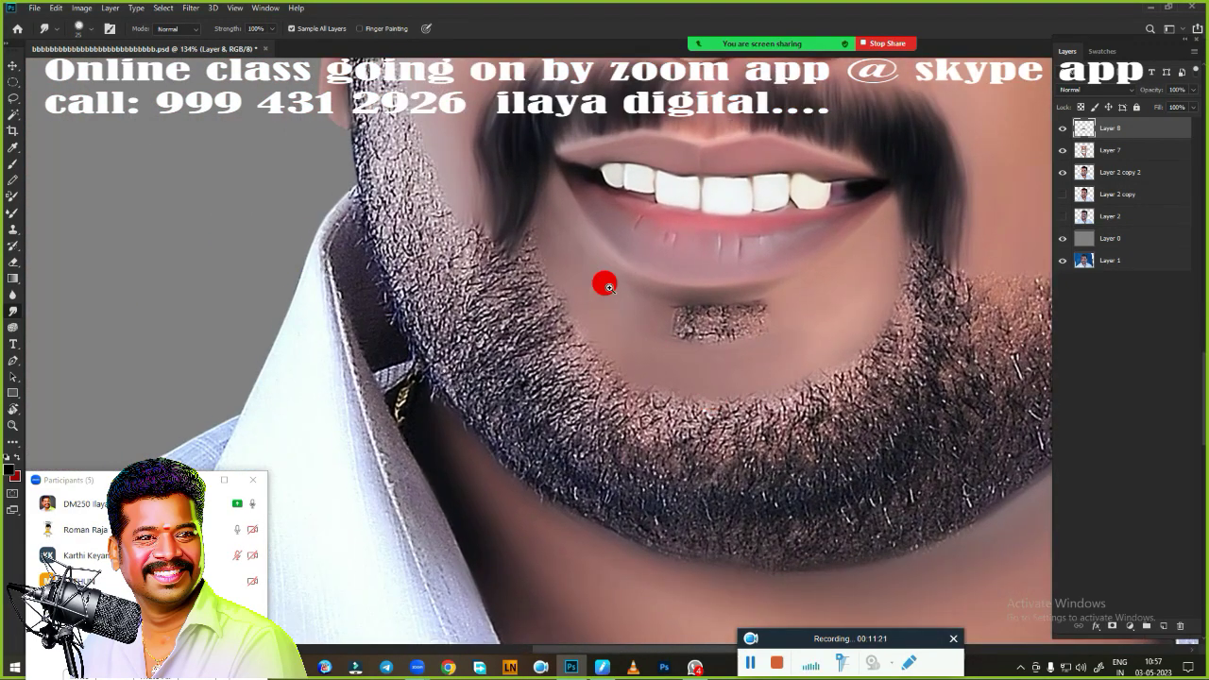
pyautogui.scroll(2, 567, 312)
pyautogui.scroll(2, 536, 325)
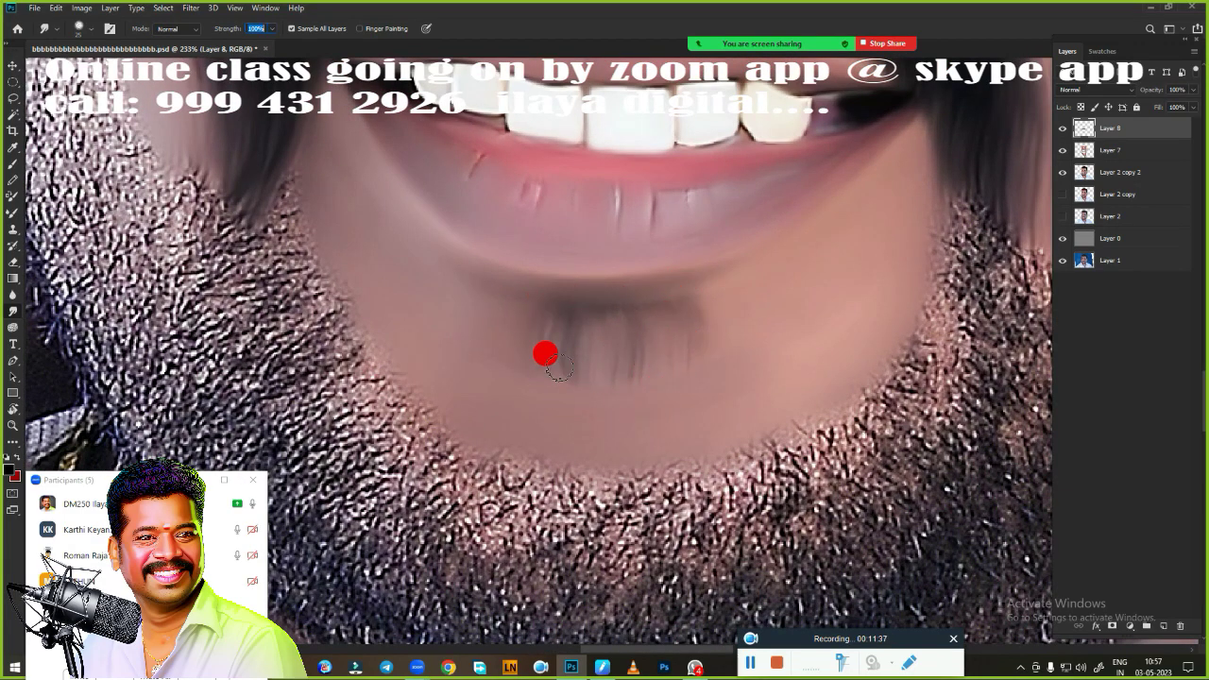
pyautogui.scroll(-4, 519, 361)
pyautogui.scroll(1, 610, 497)
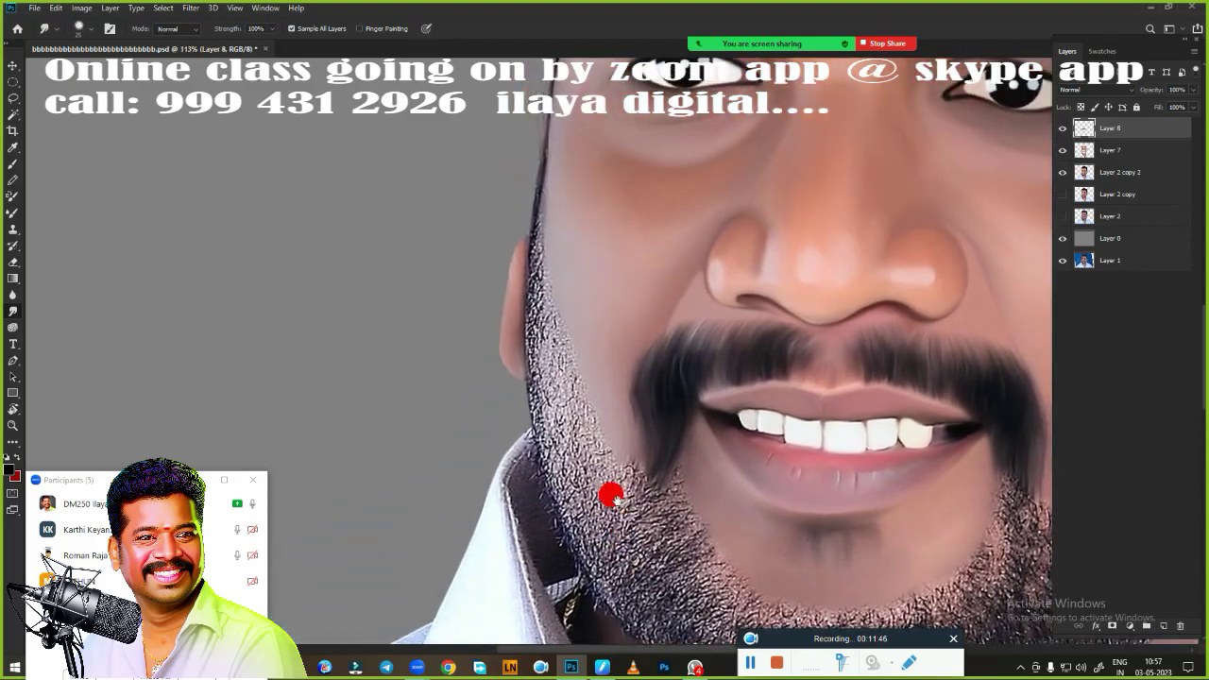
pyautogui.scroll(1, 1039, 202)
pyautogui.scroll(-1, 565, 400)
pyautogui.scroll(2, 570, 403)
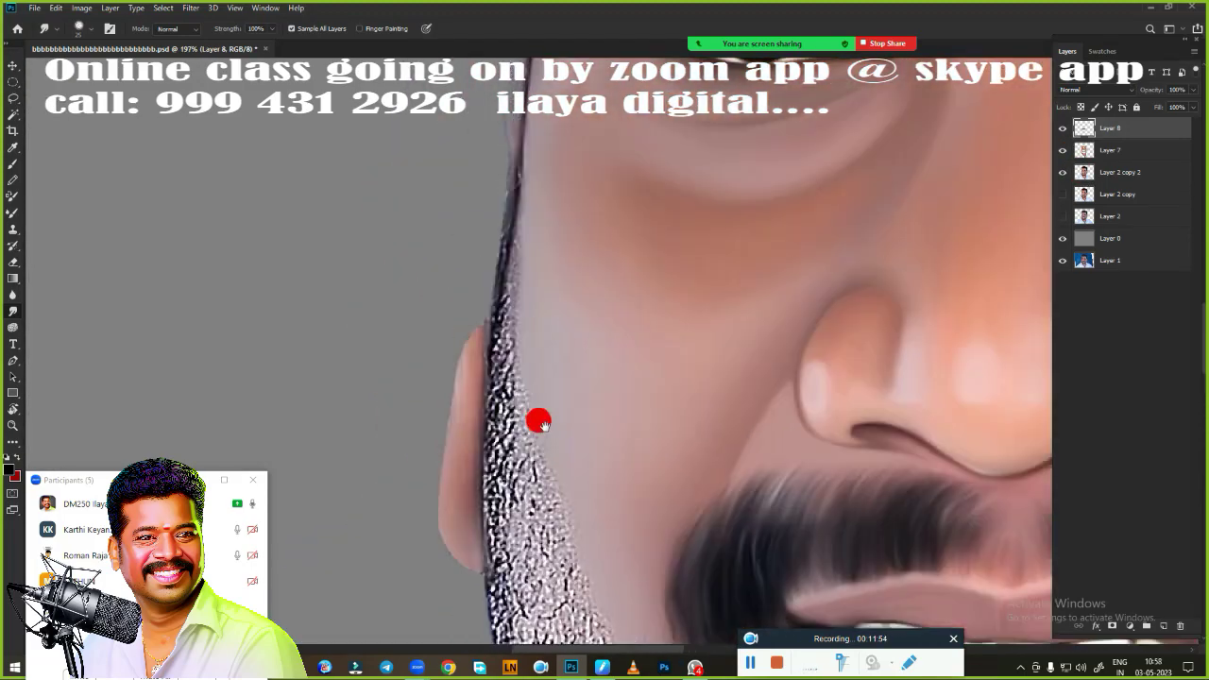
pyautogui.scroll(2, 537, 418)
pyautogui.press('r')
pyautogui.moveTo(569, 384)
pyautogui.mouseDown()
pyautogui.moveTo(383, 359)
pyautogui.moveTo(439, 331)
pyautogui.mouseUp()
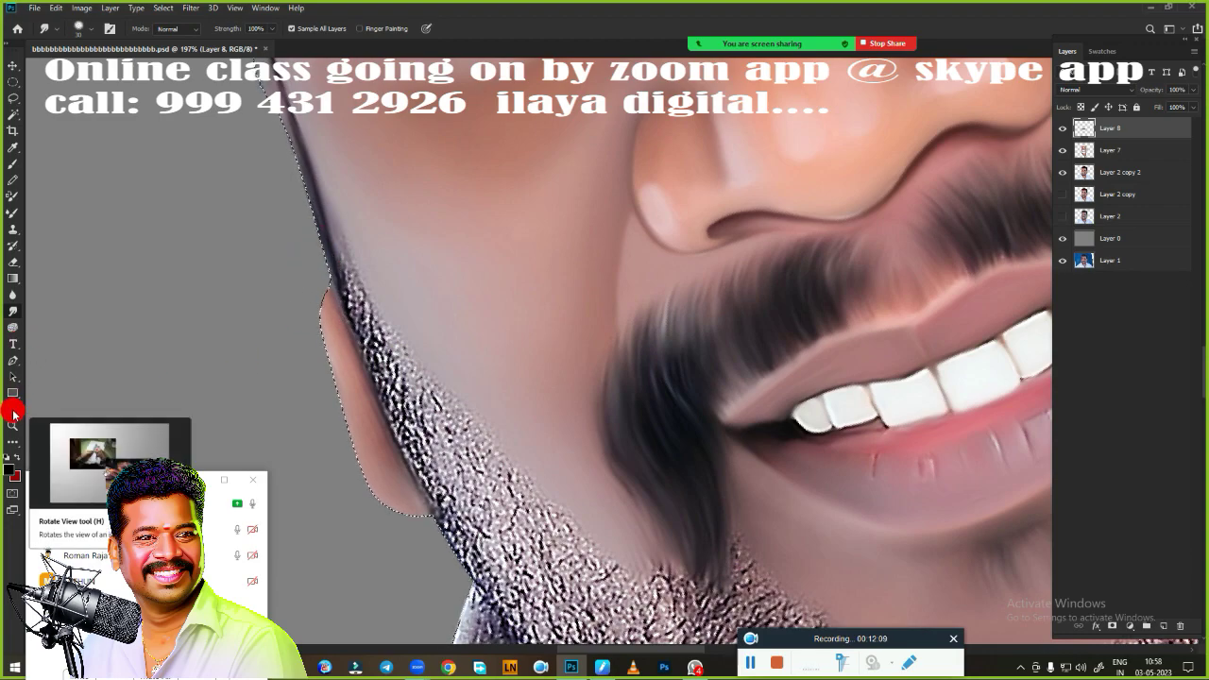
pyautogui.click(15, 415)
pyautogui.click(16, 403)
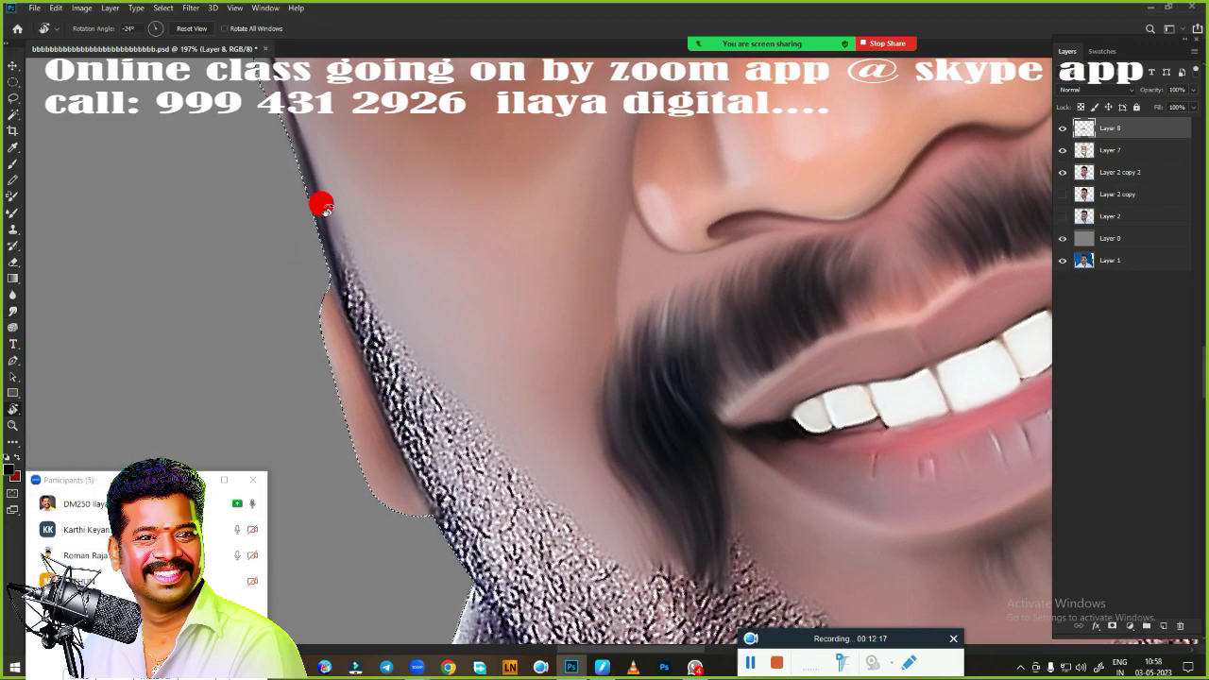
# - Smudge the beard texture and edge along the jaw into smooth skin
pyautogui.scroll(-5, 481, 409)
pyautogui.scroll(5, 440, 256)
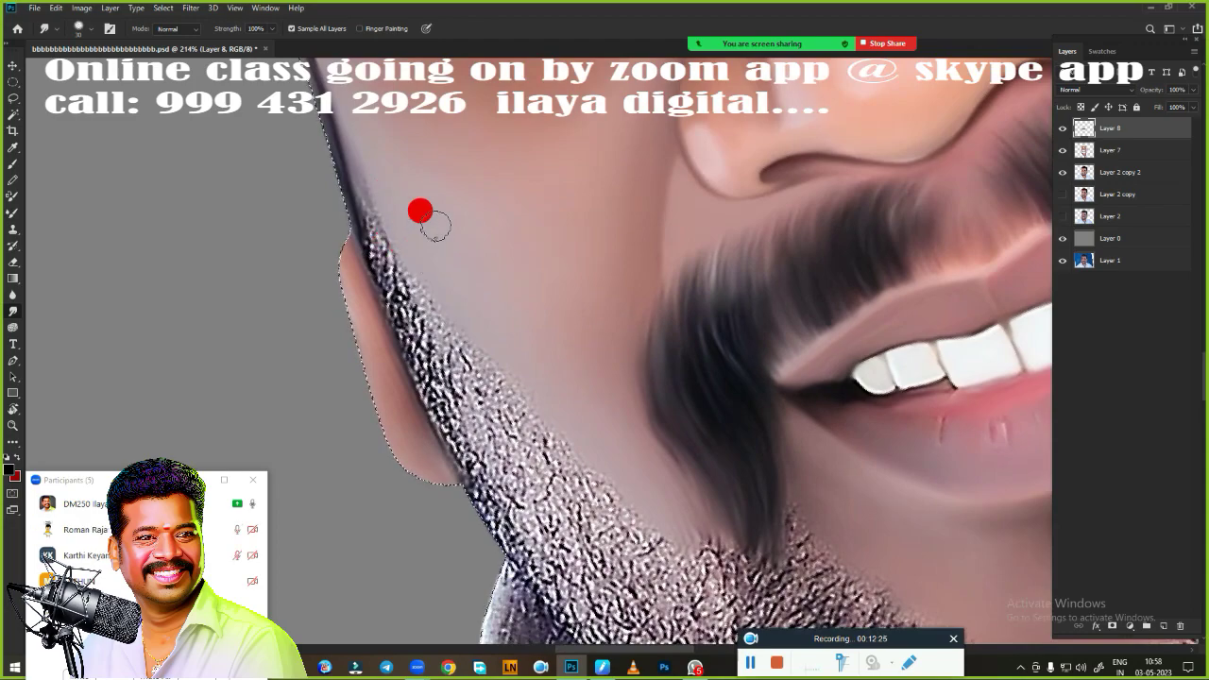
pyautogui.moveTo(376, 268)
pyautogui.mouseDown()
pyautogui.moveTo(548, 476)
pyautogui.moveTo(705, 526)
pyautogui.mouseUp()
pyautogui.moveTo(354, 175)
pyautogui.mouseDown()
pyautogui.moveTo(399, 343)
pyautogui.moveTo(475, 443)
pyautogui.moveTo(472, 192)
pyautogui.mouseUp()
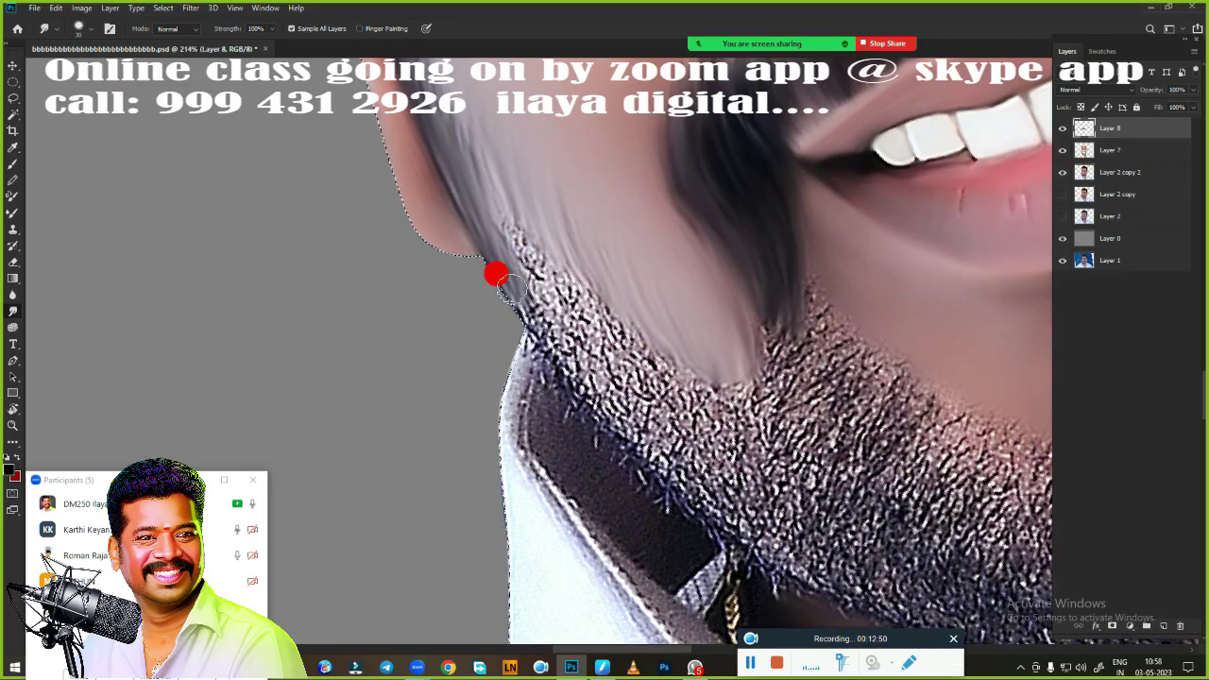
pyautogui.moveTo(651, 273); pyautogui.dragTo(432, 198)
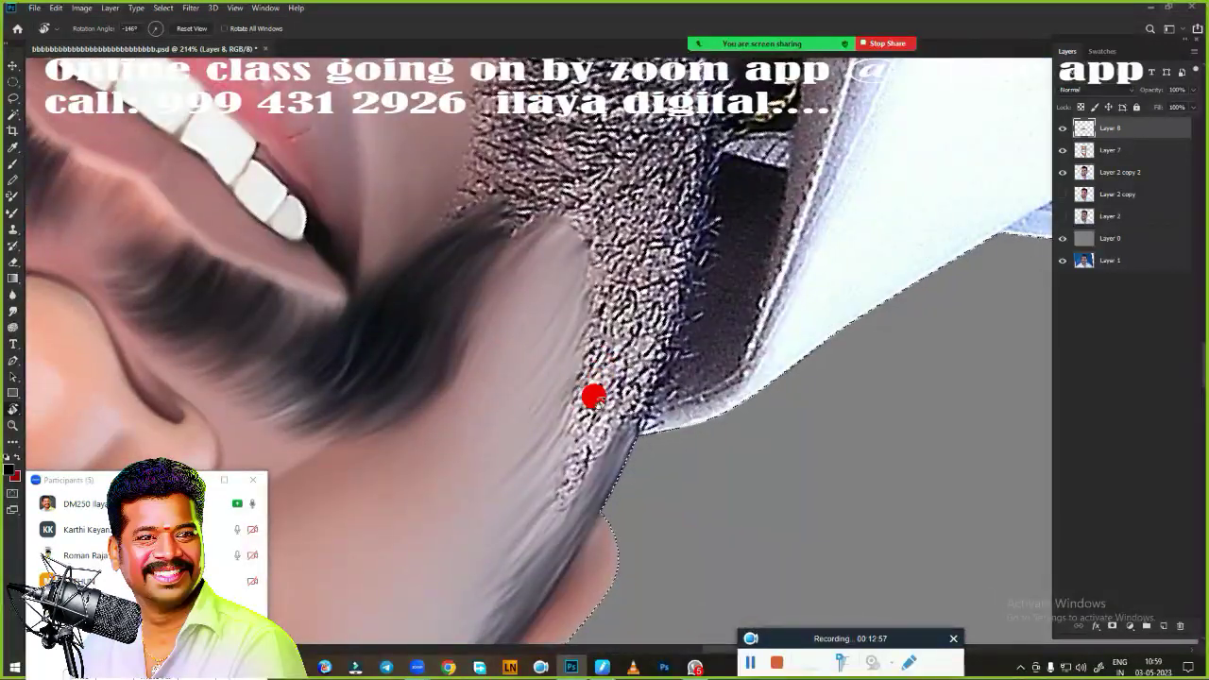
pyautogui.scroll(2, 588, 402)
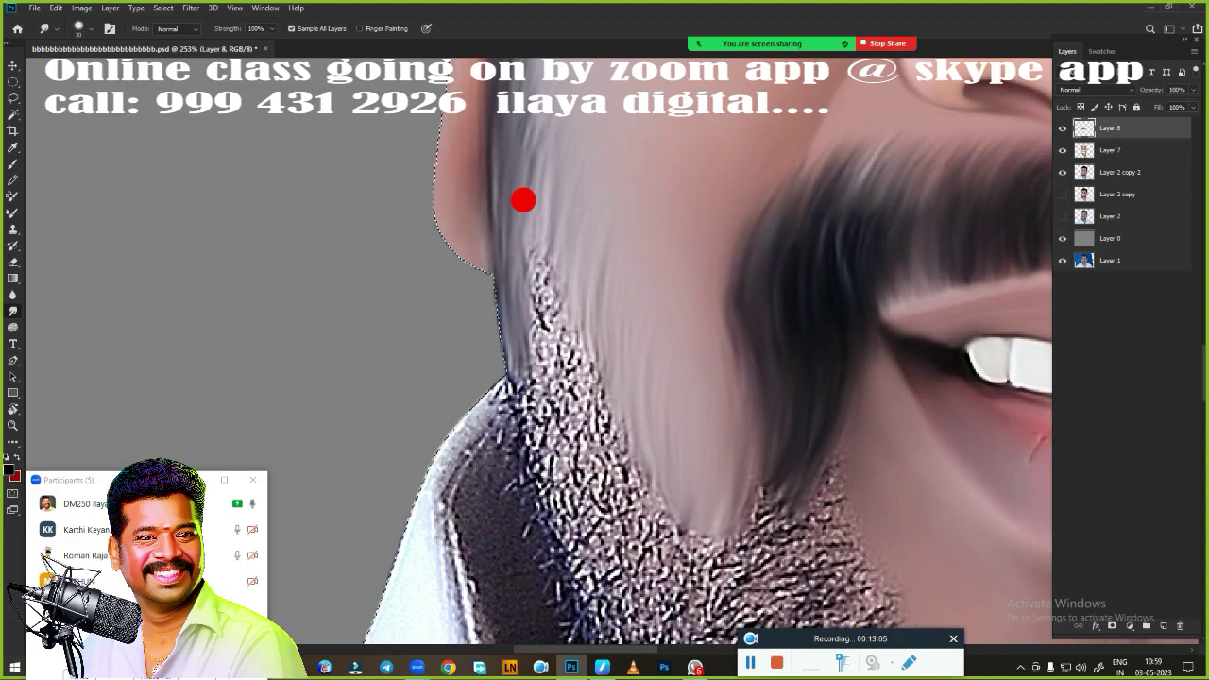
pyautogui.scroll(-2, 469, 261)
pyautogui.scroll(-1, 626, 448)
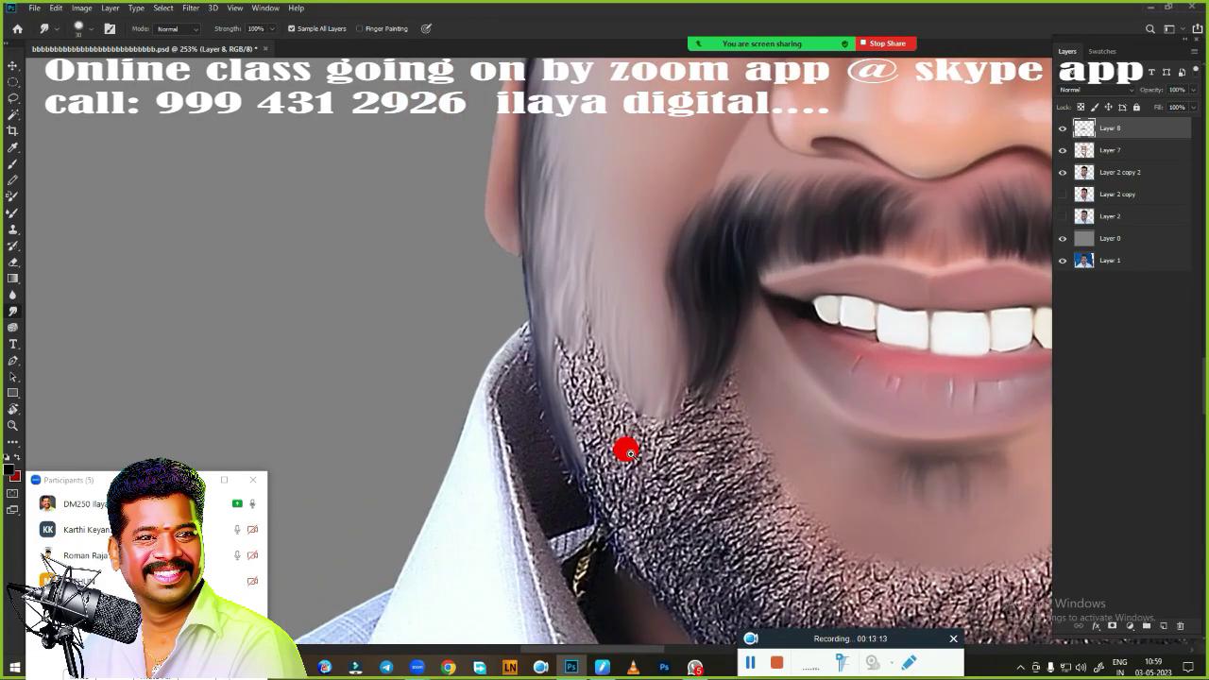
# - Blend pale hair into the beard and soften the cheek and hair edges near the ear
pyautogui.moveTo(431, 256)
pyautogui.mouseDown()
pyautogui.moveTo(445, 278)
pyautogui.moveTo(494, 299)
pyautogui.moveTo(445, 351)
pyautogui.moveTo(548, 454)
pyautogui.mouseUp()
pyautogui.scroll(-1, 547, 453)
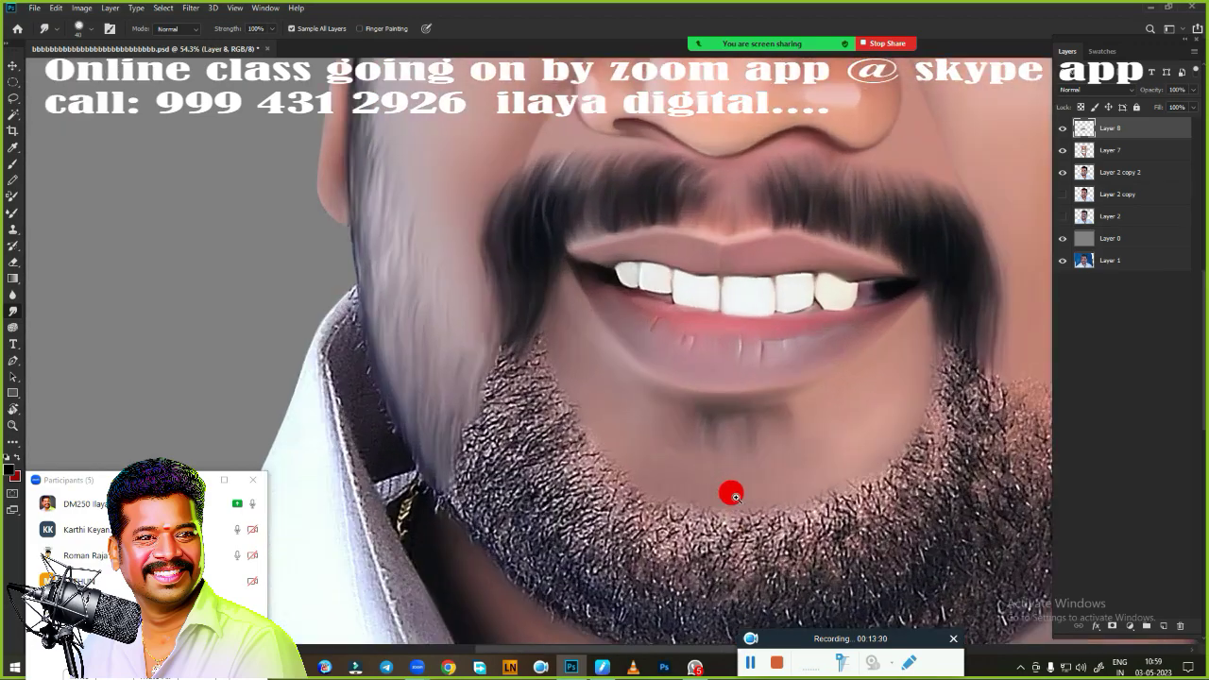
pyautogui.scroll(1, 747, 383)
pyautogui.scroll(2, 746, 383)
pyautogui.moveTo(629, 189)
pyautogui.mouseDown()
pyautogui.moveTo(655, 386)
pyautogui.moveTo(626, 423)
pyautogui.moveTo(654, 291)
pyautogui.moveTo(672, 519)
pyautogui.moveTo(775, 235)
pyautogui.mouseUp()
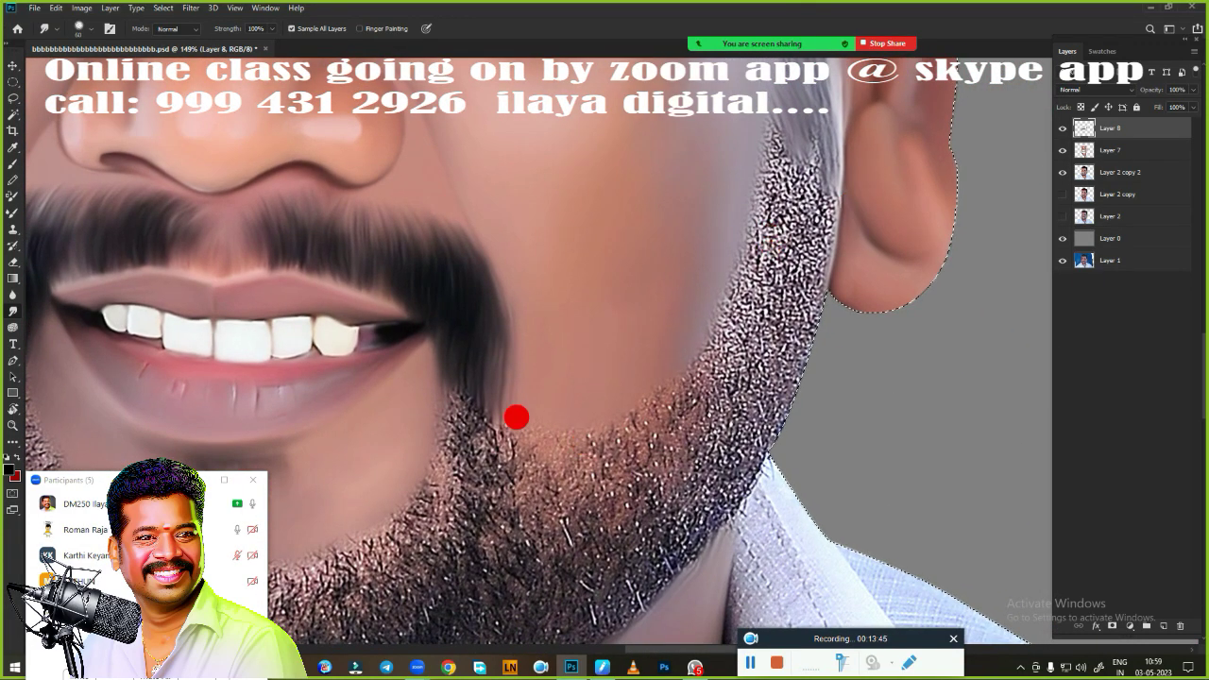
pyautogui.moveTo(516, 417)
pyautogui.mouseDown()
pyautogui.moveTo(689, 302)
pyautogui.moveTo(741, 182)
pyautogui.moveTo(791, 151)
pyautogui.moveTo(745, 275)
pyautogui.moveTo(752, 415)
pyautogui.moveTo(896, 233)
pyautogui.mouseUp()
pyautogui.moveTo(648, 334)
pyautogui.mouseDown()
pyautogui.moveTo(724, 334)
pyautogui.moveTo(853, 189)
pyautogui.moveTo(761, 363)
pyautogui.moveTo(765, 426)
pyautogui.mouseUp()
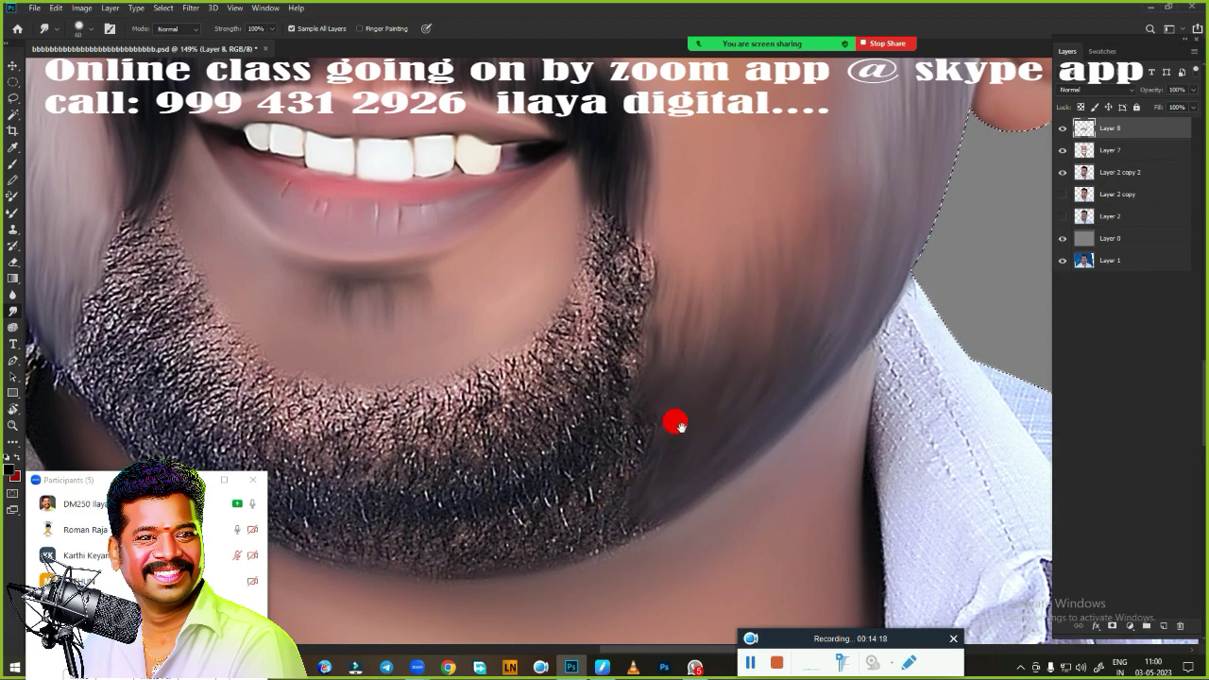
# - Soften the upper and lower beard edges along the jawline, then reframe on the chin
pyautogui.moveTo(676, 423); pyautogui.dragTo(699, 369)
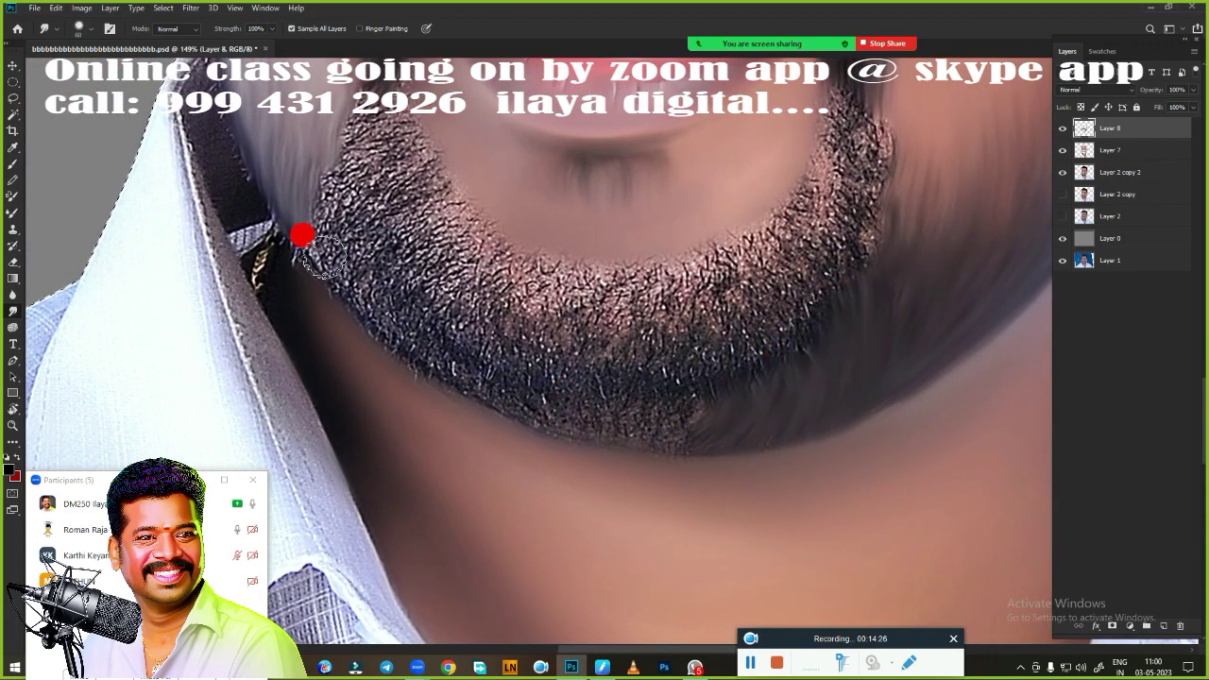
pyautogui.moveTo(322, 253); pyautogui.dragTo(389, 315)
pyautogui.moveTo(469, 391); pyautogui.dragTo(613, 434)
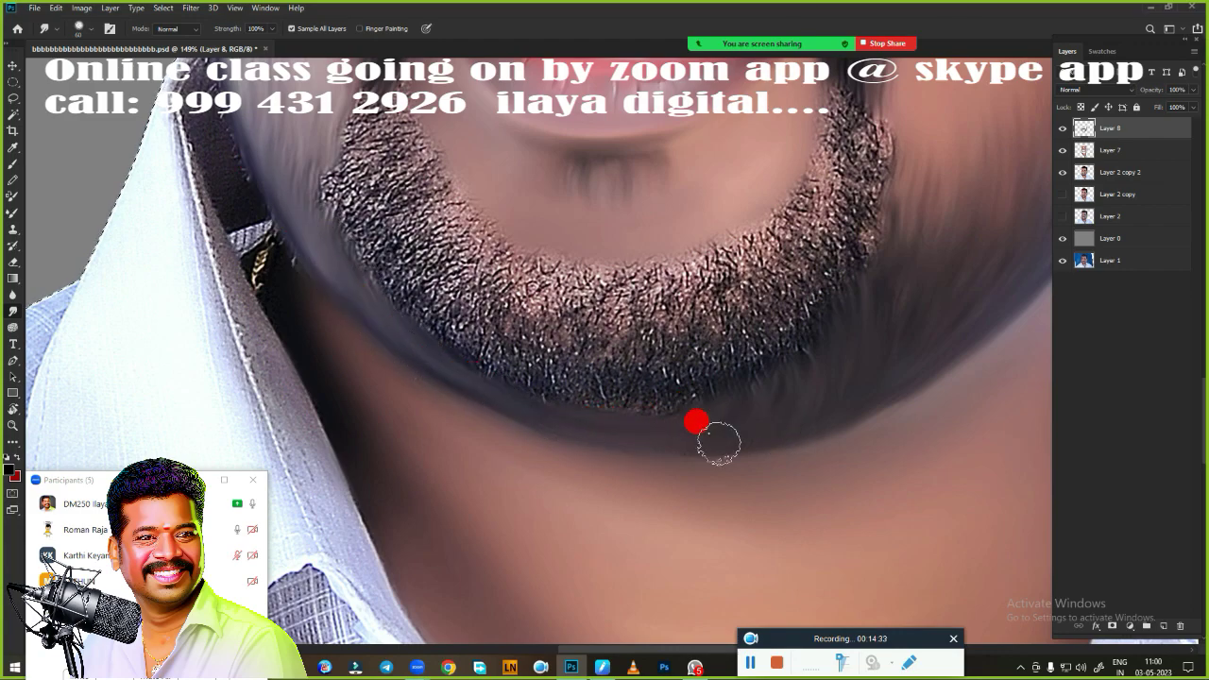
pyautogui.moveTo(201, 134); pyautogui.dragTo(381, 281)
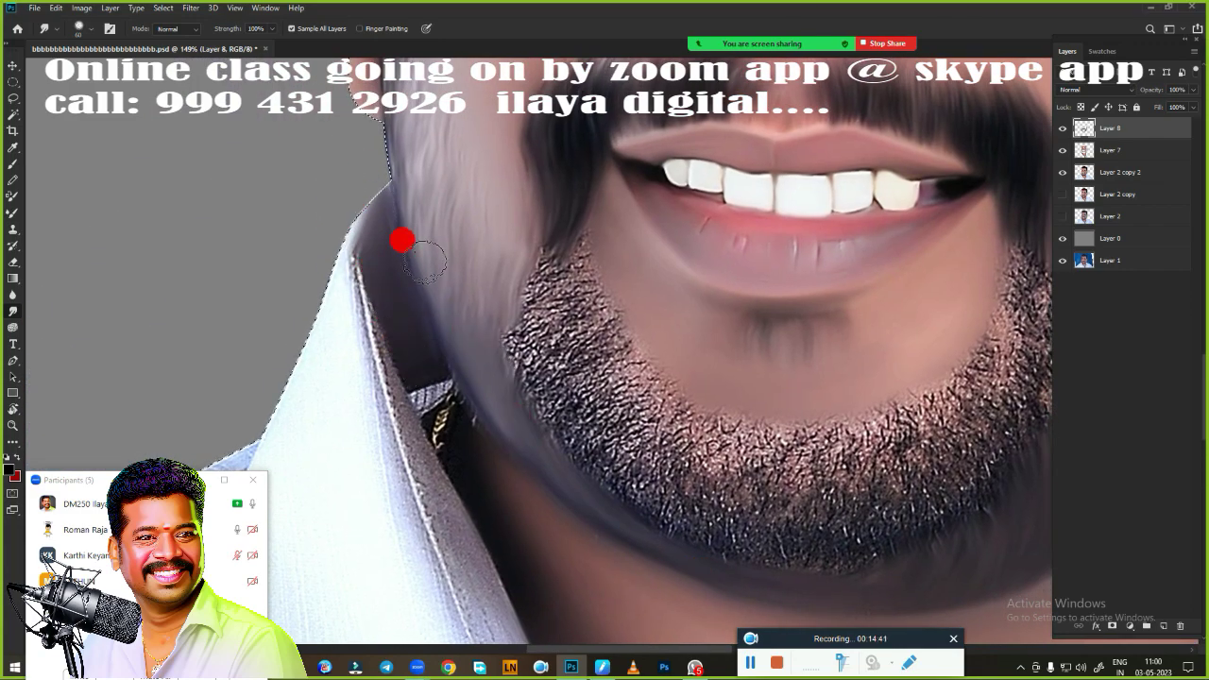
pyautogui.moveTo(447, 356); pyautogui.dragTo(378, 459)
pyautogui.scroll(-2, 378, 459)
pyautogui.scroll(3, 617, 464)
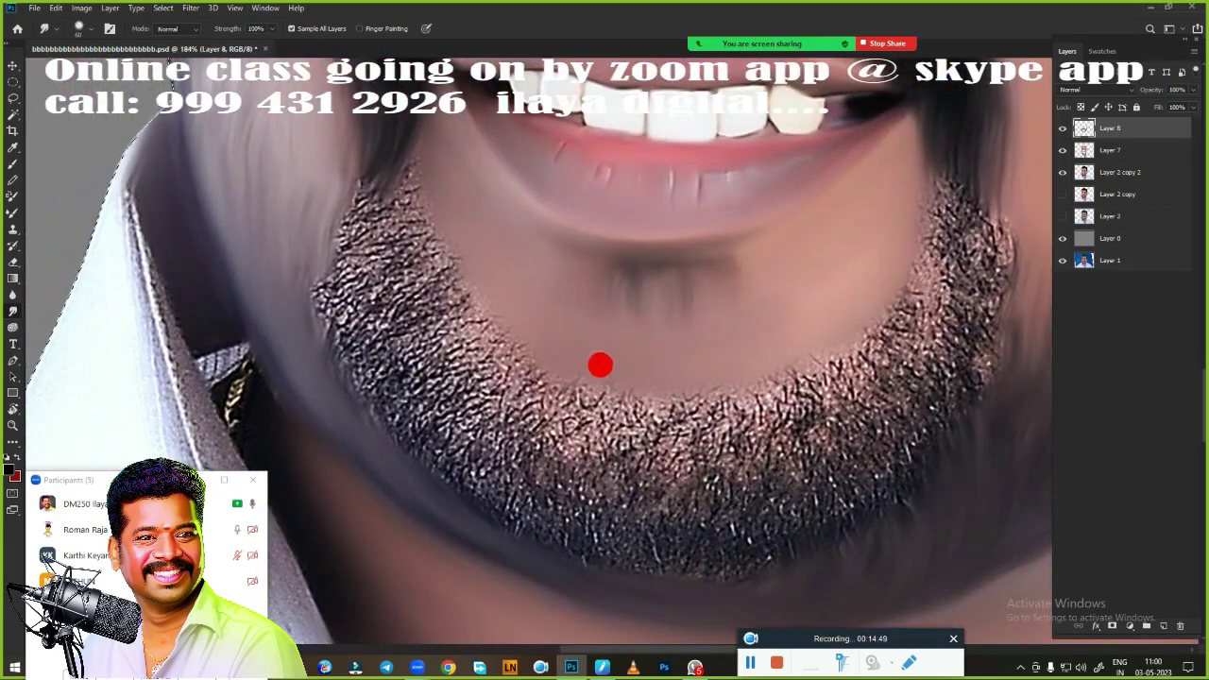
# - Smooth the beard from cheek to chin and thin its edge near the lip corner
pyautogui.moveTo(390, 192)
pyautogui.mouseDown()
pyautogui.moveTo(349, 270)
pyautogui.moveTo(467, 270)
pyautogui.moveTo(459, 424)
pyautogui.moveTo(557, 371)
pyautogui.moveTo(877, 347)
pyautogui.moveTo(923, 262)
pyautogui.moveTo(909, 150)
pyautogui.mouseUp()
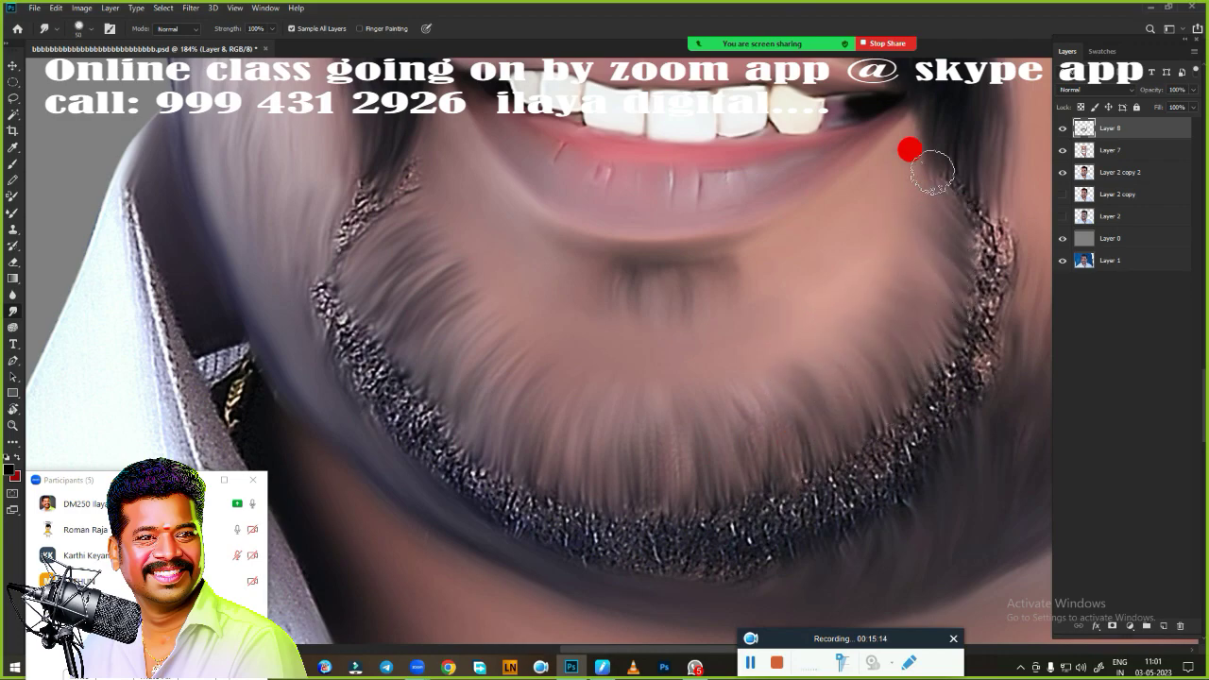
pyautogui.moveTo(348, 234); pyautogui.dragTo(381, 161)
pyautogui.moveTo(334, 316); pyautogui.dragTo(369, 421)
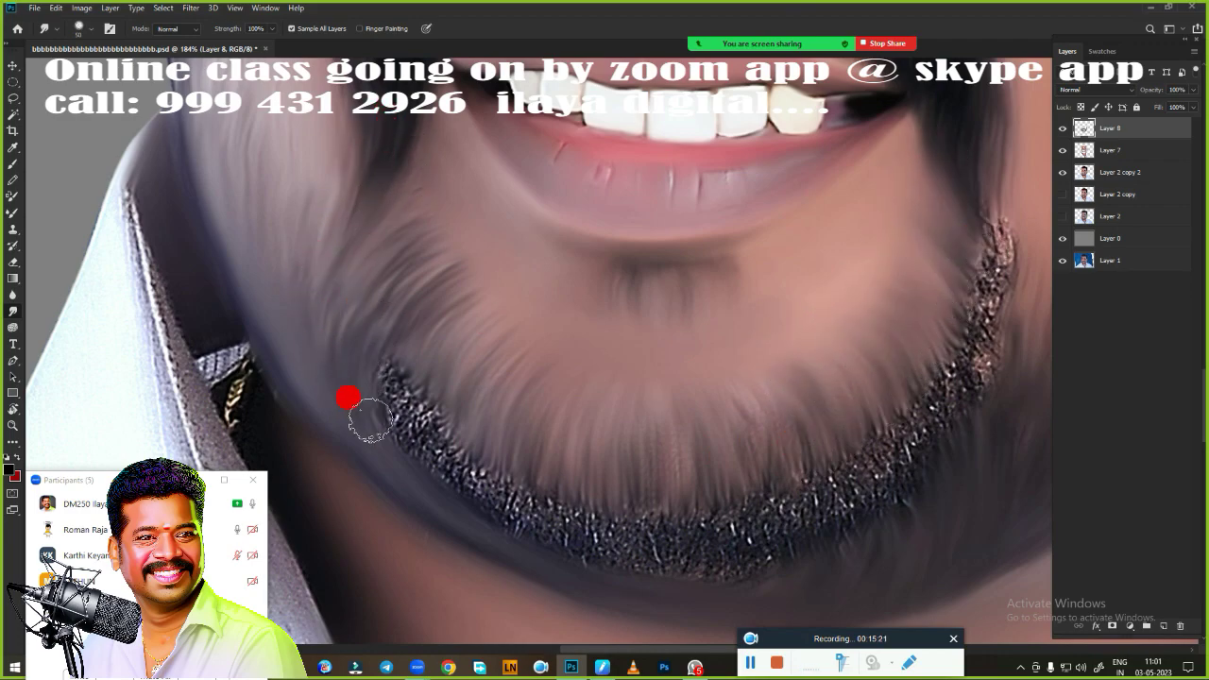
# - Smudge away the sparkly line along the lower beard edge, then zoom out to the whole portrait
pyautogui.moveTo(279, 319); pyautogui.dragTo(431, 232)
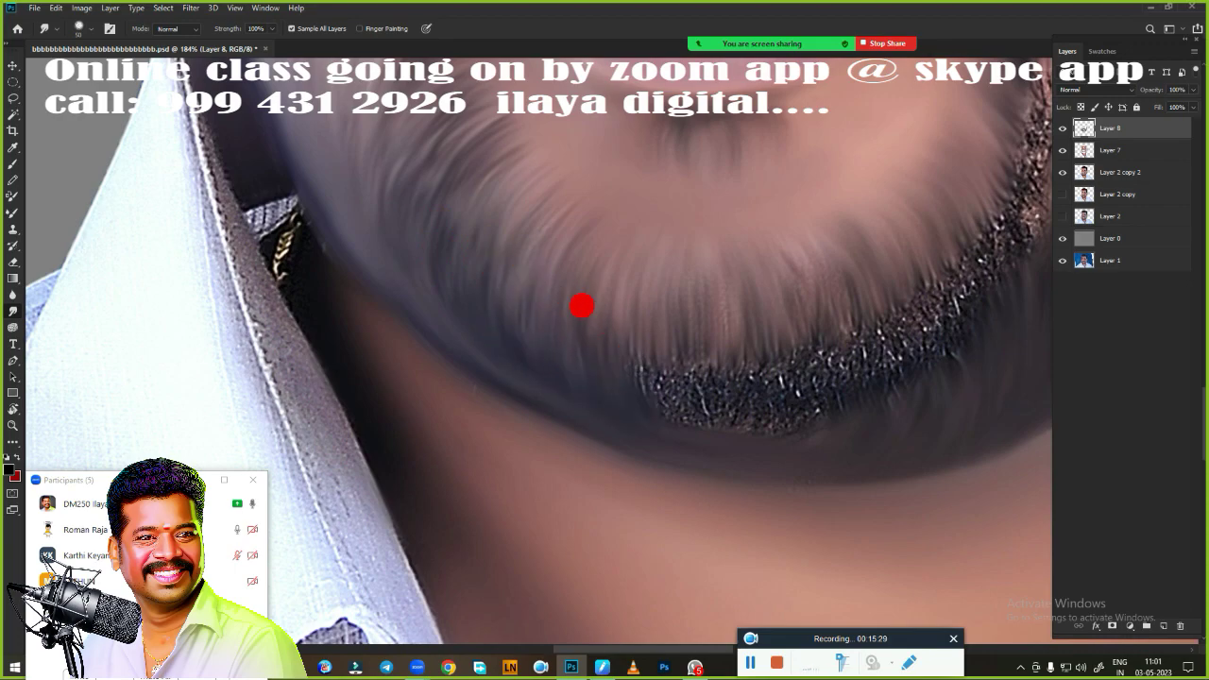
pyautogui.moveTo(630, 322); pyautogui.dragTo(479, 351)
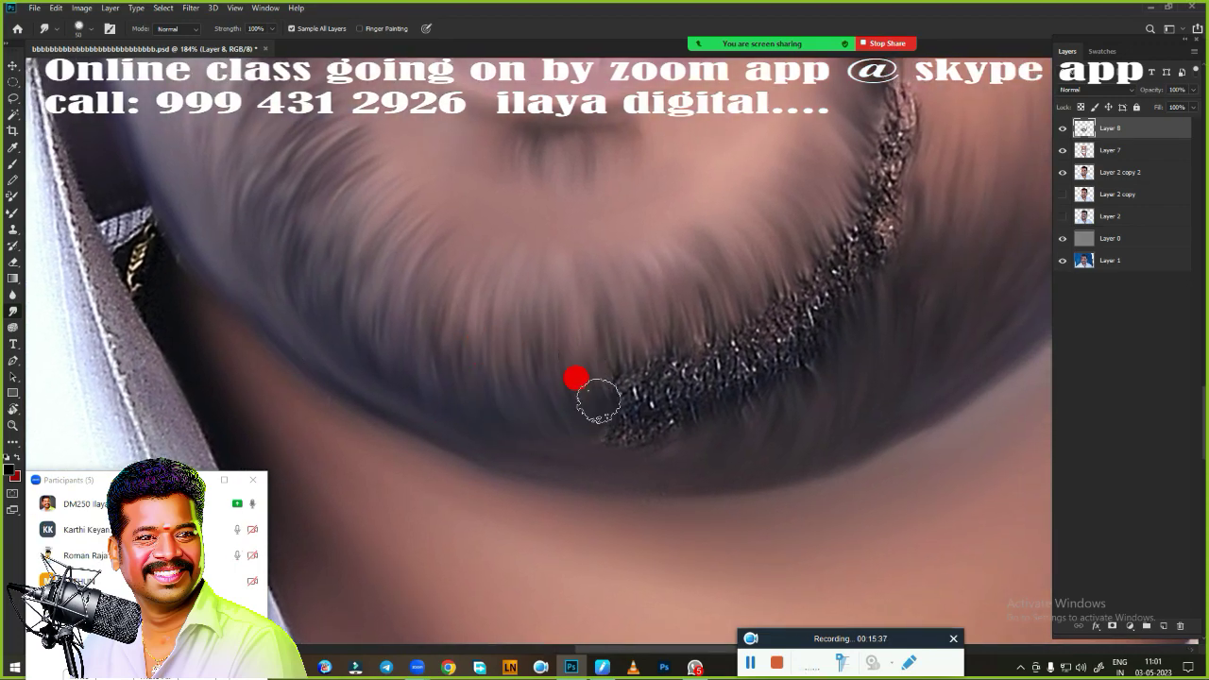
pyautogui.moveTo(834, 151)
pyautogui.mouseDown()
pyautogui.moveTo(853, 179)
pyautogui.moveTo(783, 313)
pyautogui.moveTo(699, 335)
pyautogui.moveTo(600, 318)
pyautogui.mouseUp()
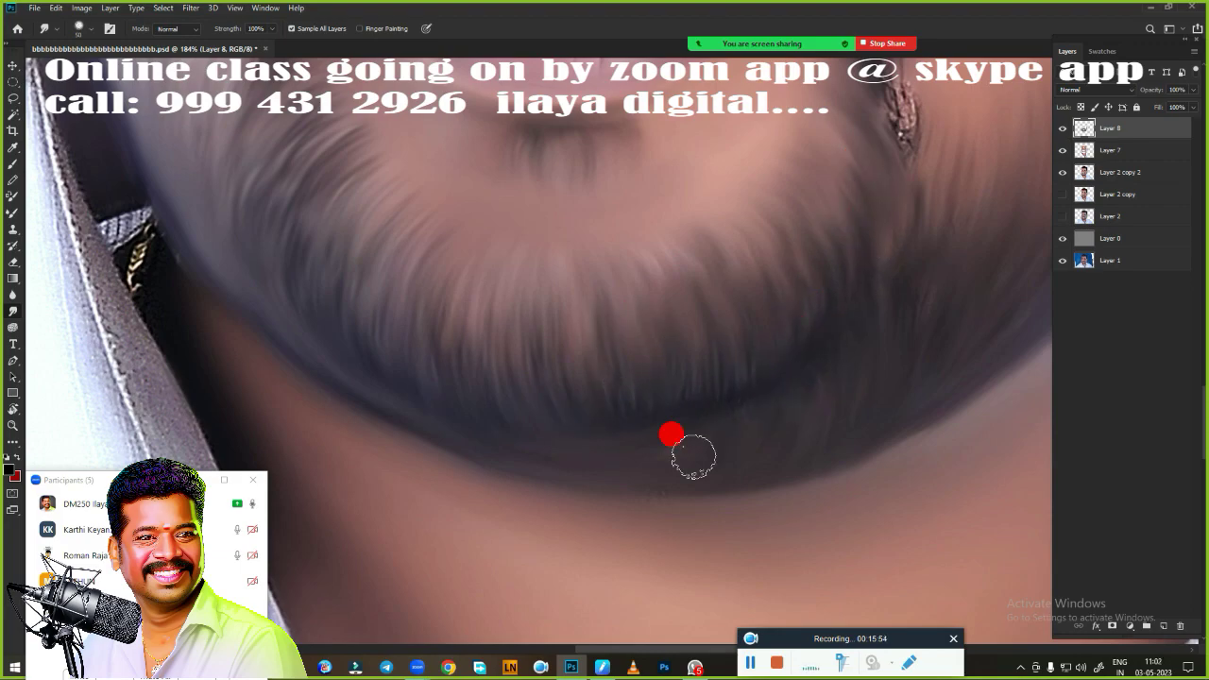
pyautogui.scroll(-2, 584, 363)
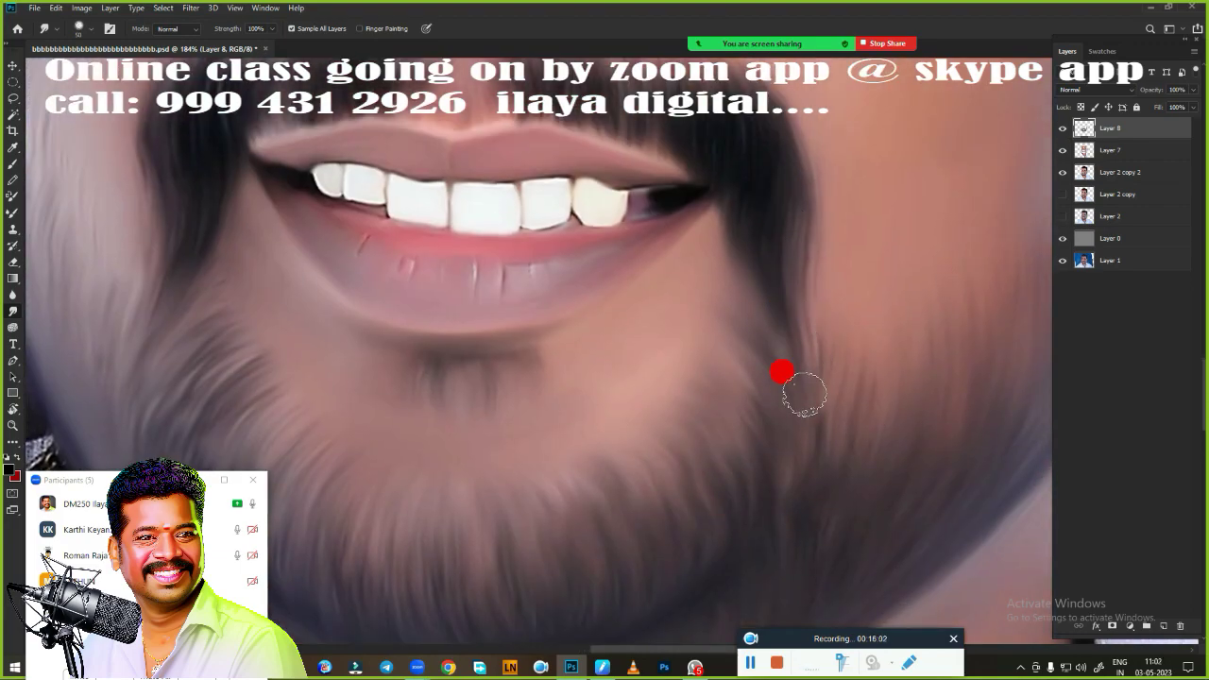
pyautogui.scroll(-3, 782, 369)
pyautogui.scroll(-2, 791, 488)
pyautogui.scroll(2, 848, 395)
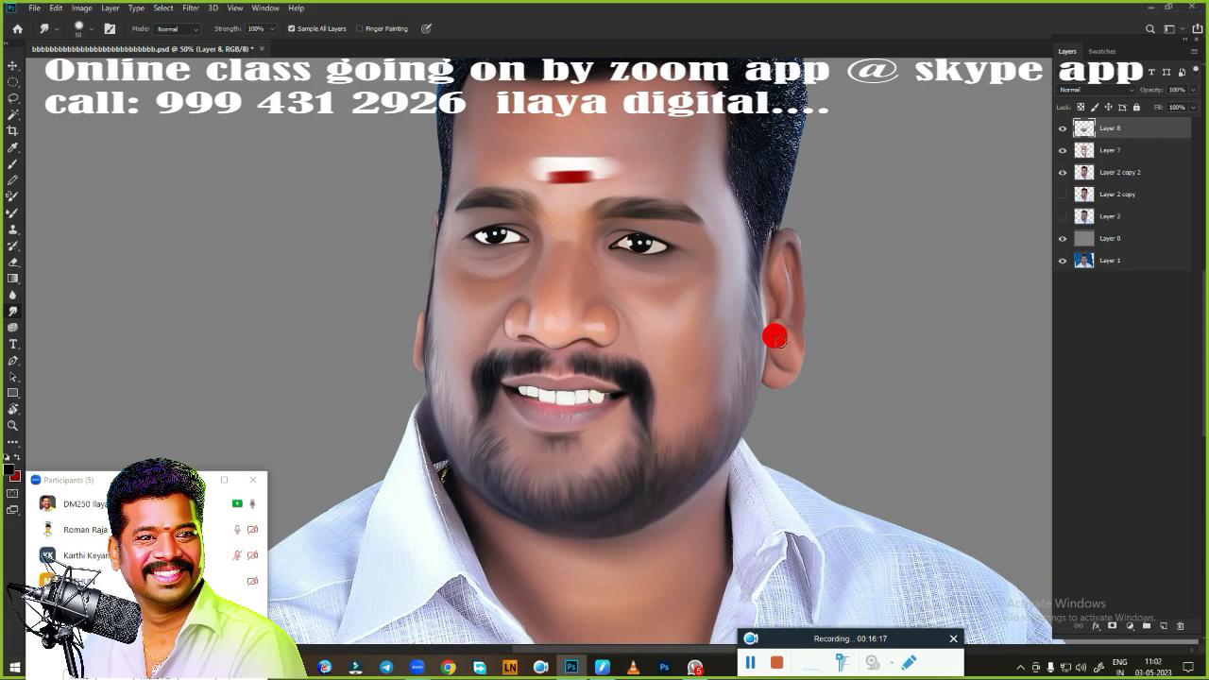
# - Merge the top retouch layers with Ctrl+E and save the portrait file
pyautogui.keyDown('ctrl'); pyautogui.click(1110, 151); pyautogui.keyUp('ctrl')
pyautogui.hotkey('ctrl', 'e')
pyautogui.hotkey('ctrl', 'shift', 's')
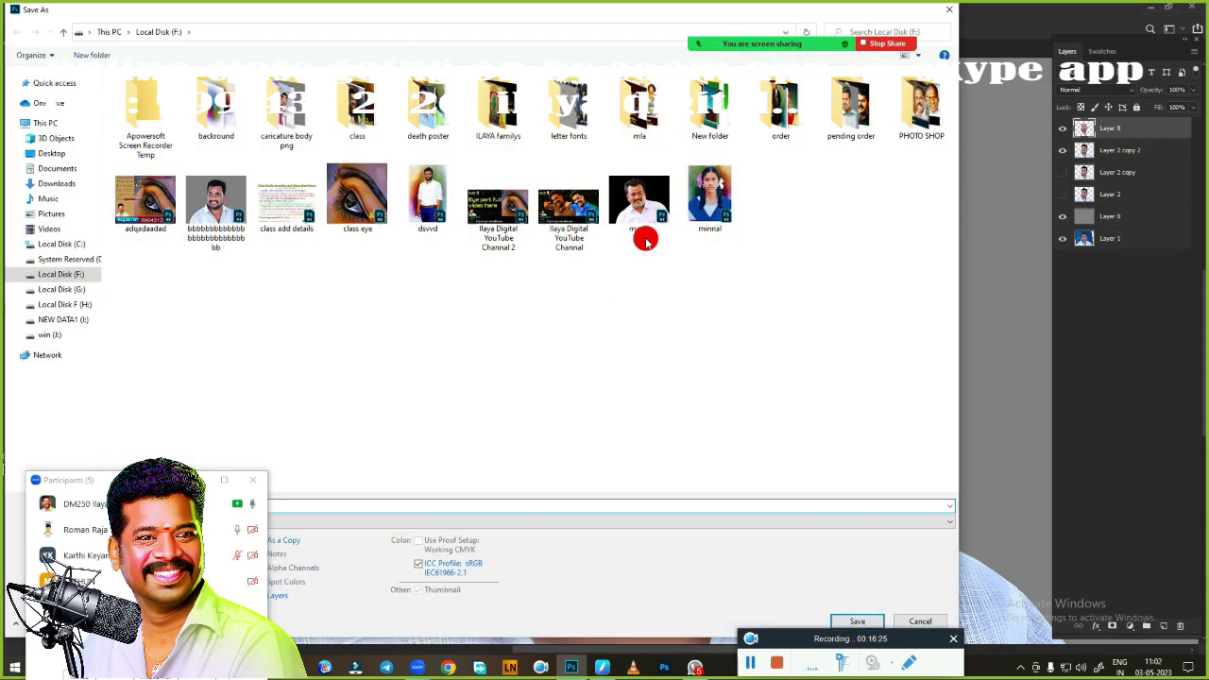
pyautogui.click(844, 621)
# - Smudge the hair on the right side into smooth, darker curved strands
pyautogui.scroll(3, 654, 273)
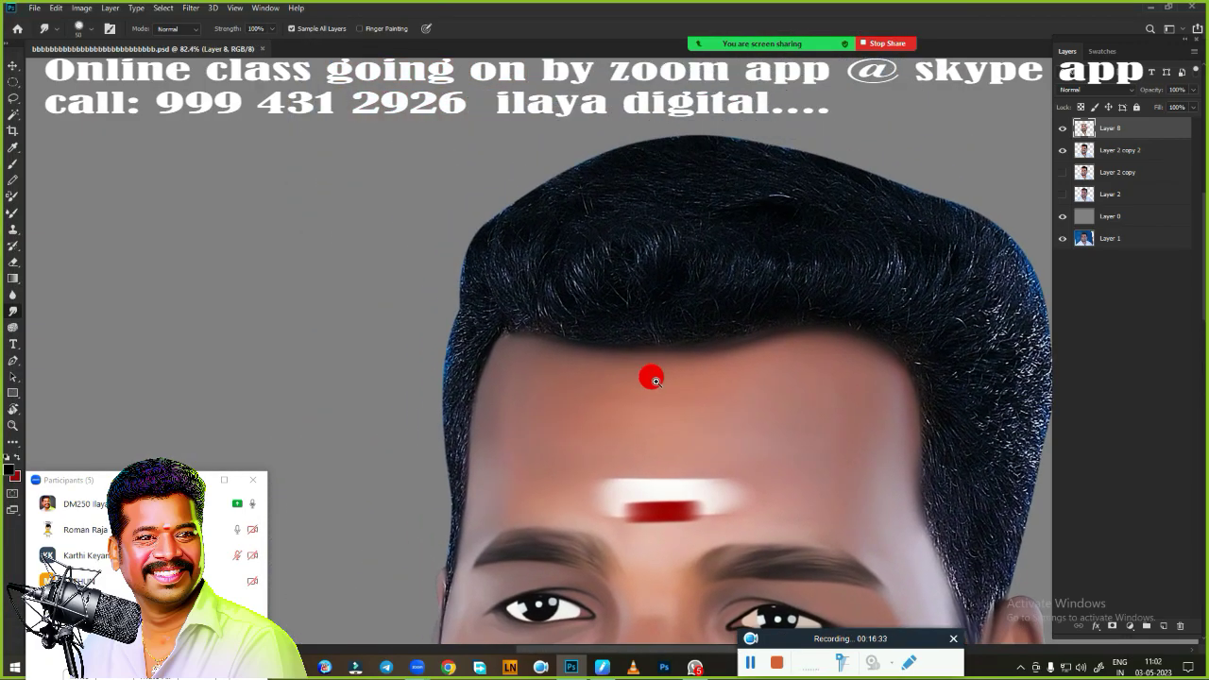
pyautogui.scroll(3, 648, 372)
pyautogui.scroll(2, 577, 418)
pyautogui.scroll(1, 739, 387)
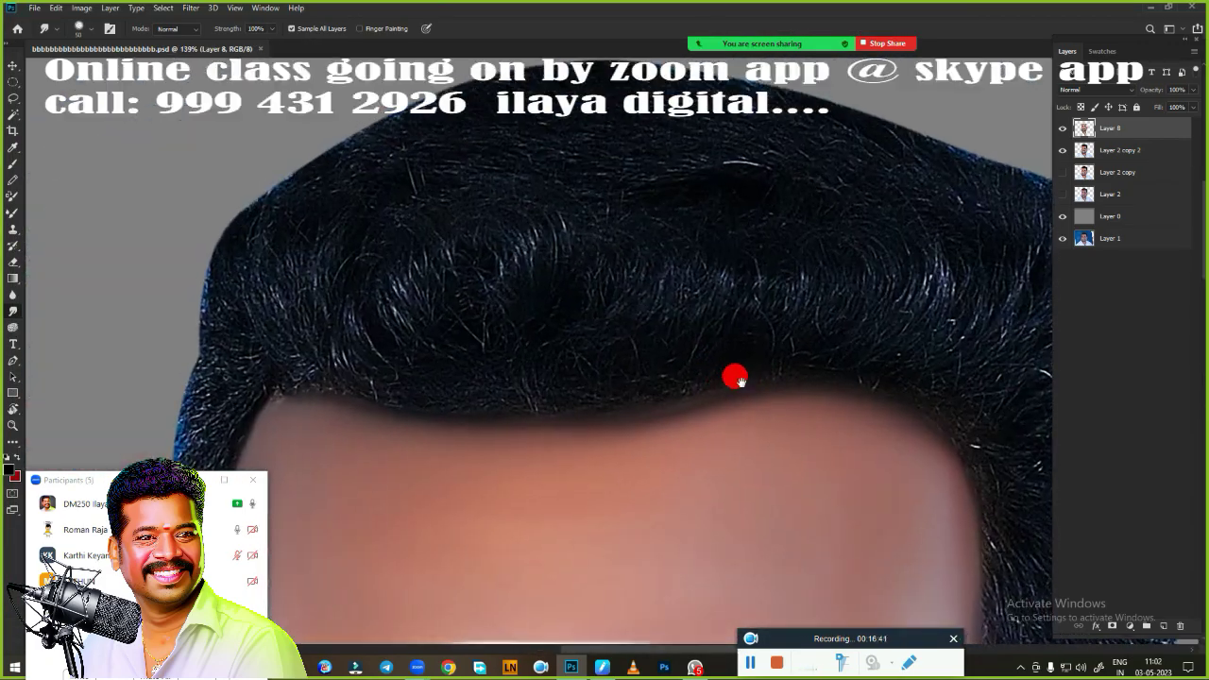
pyautogui.scroll(1, 812, 293)
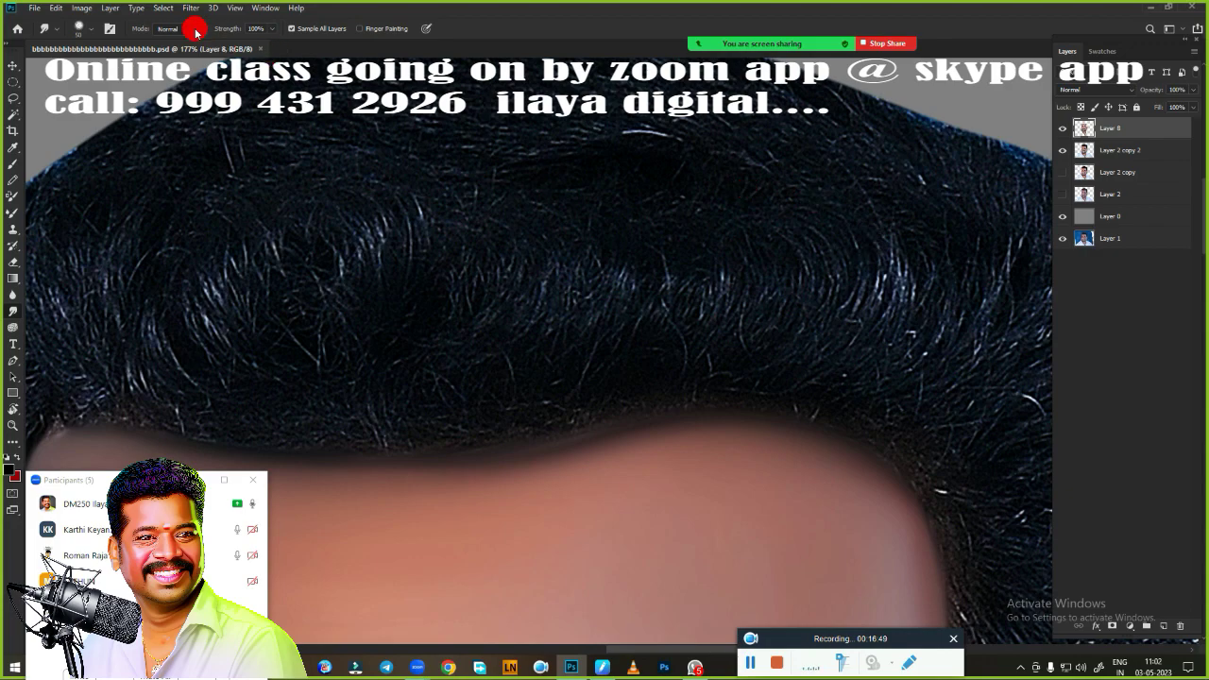
pyautogui.moveTo(876, 242); pyautogui.dragTo(925, 394)
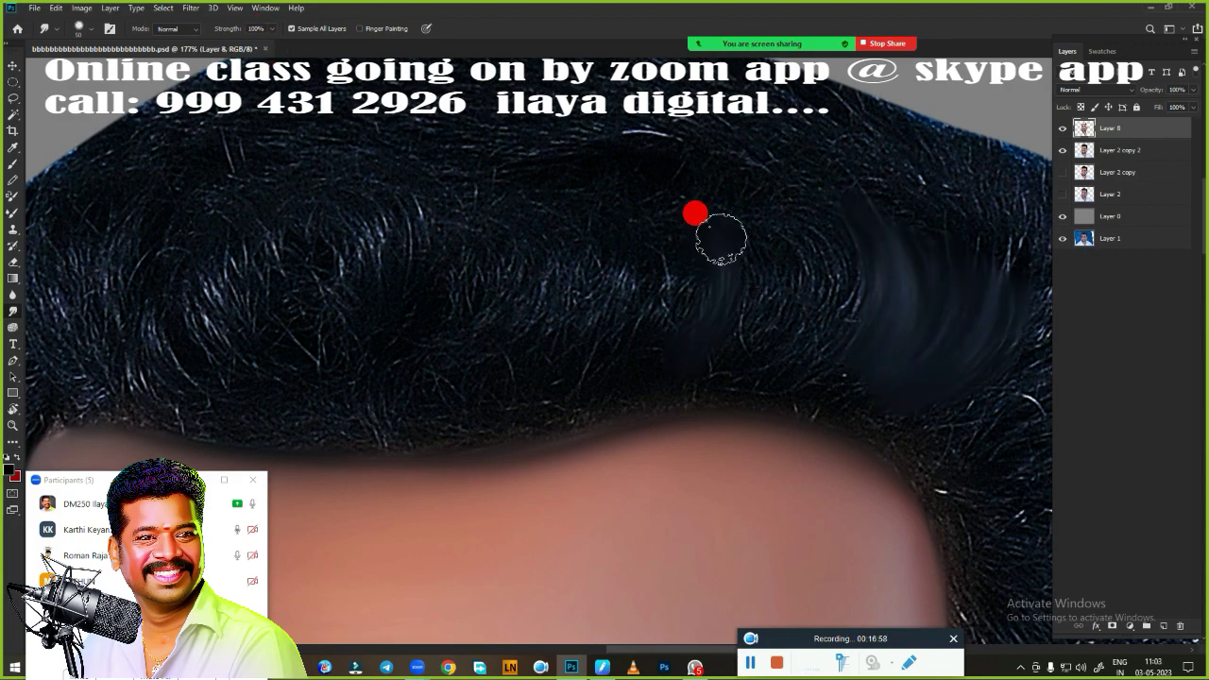
pyautogui.moveTo(721, 238); pyautogui.dragTo(785, 368)
# - Add a new empty layer on top and navigate to the front hairline
pyautogui.click(1162, 627)
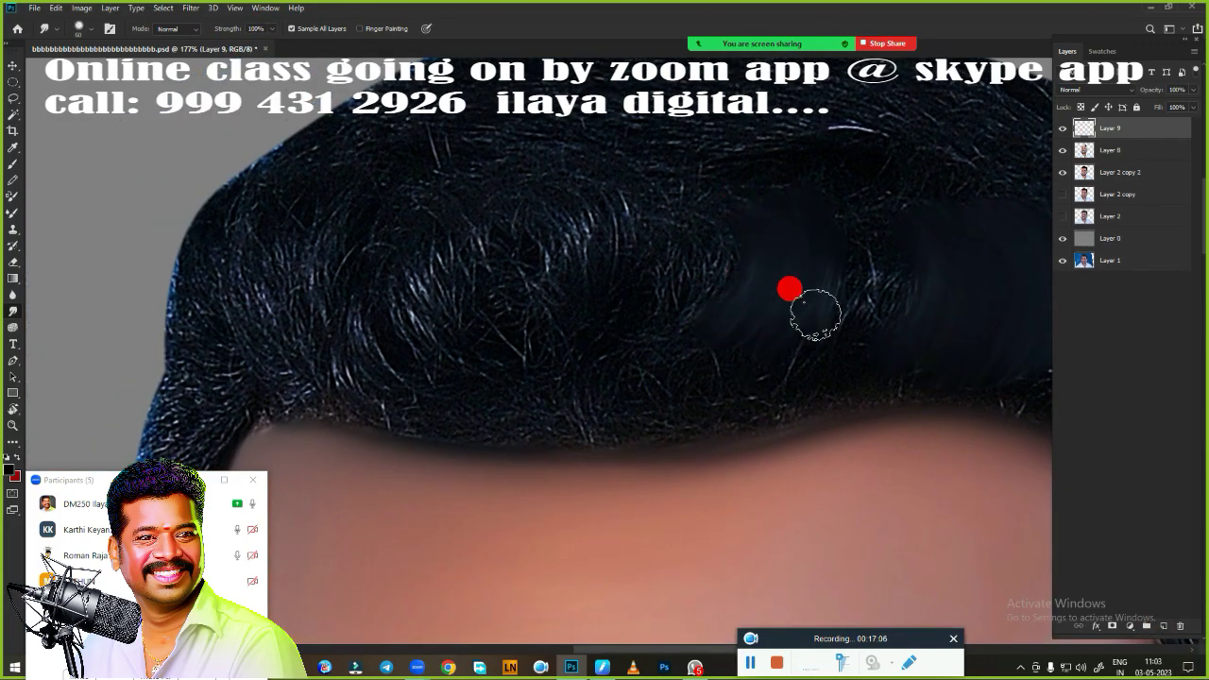
pyautogui.hscroll(-3, 706, 300)
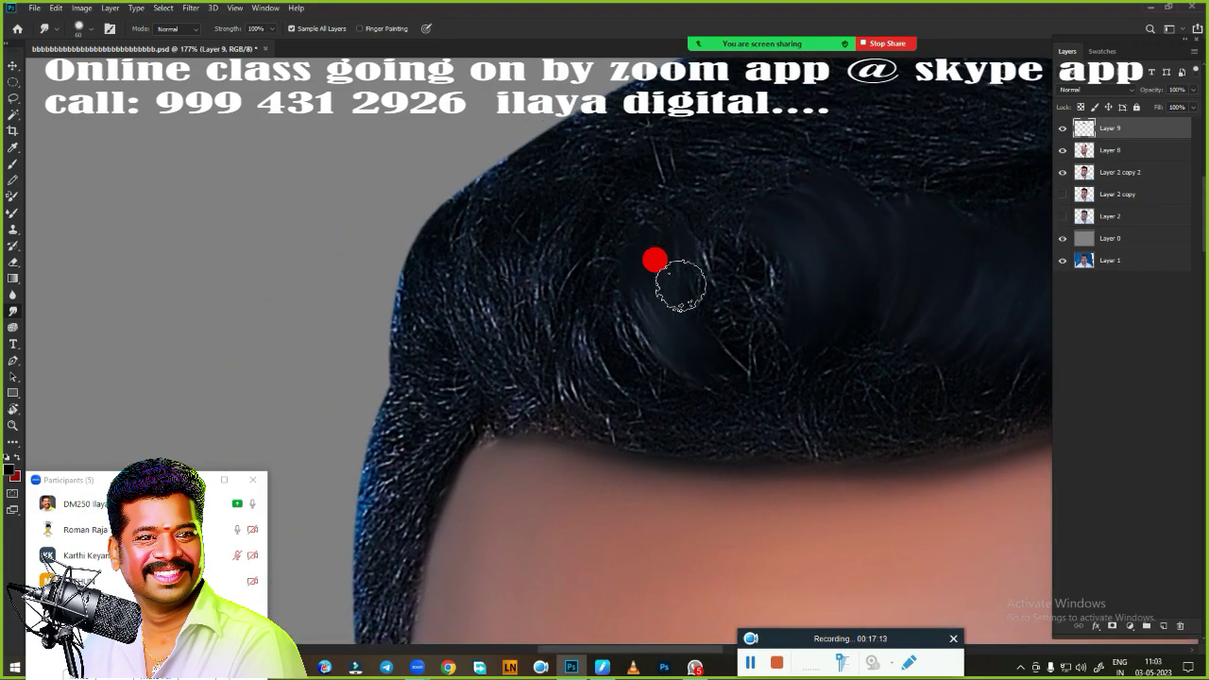
pyautogui.hscroll(-3, 648, 396)
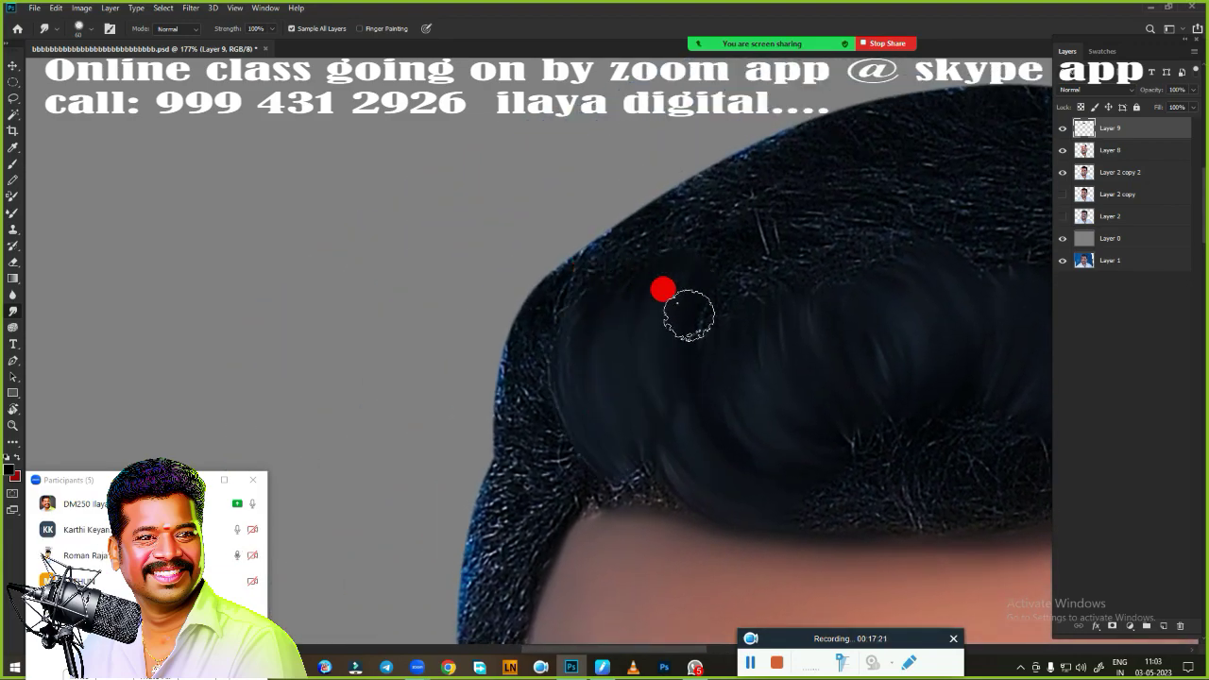
pyautogui.scroll(-2, 566, 378)
pyautogui.hscroll(3, 566, 378)
pyautogui.hscroll(3, 416, 359)
pyautogui.scroll(-1, 607, 355)
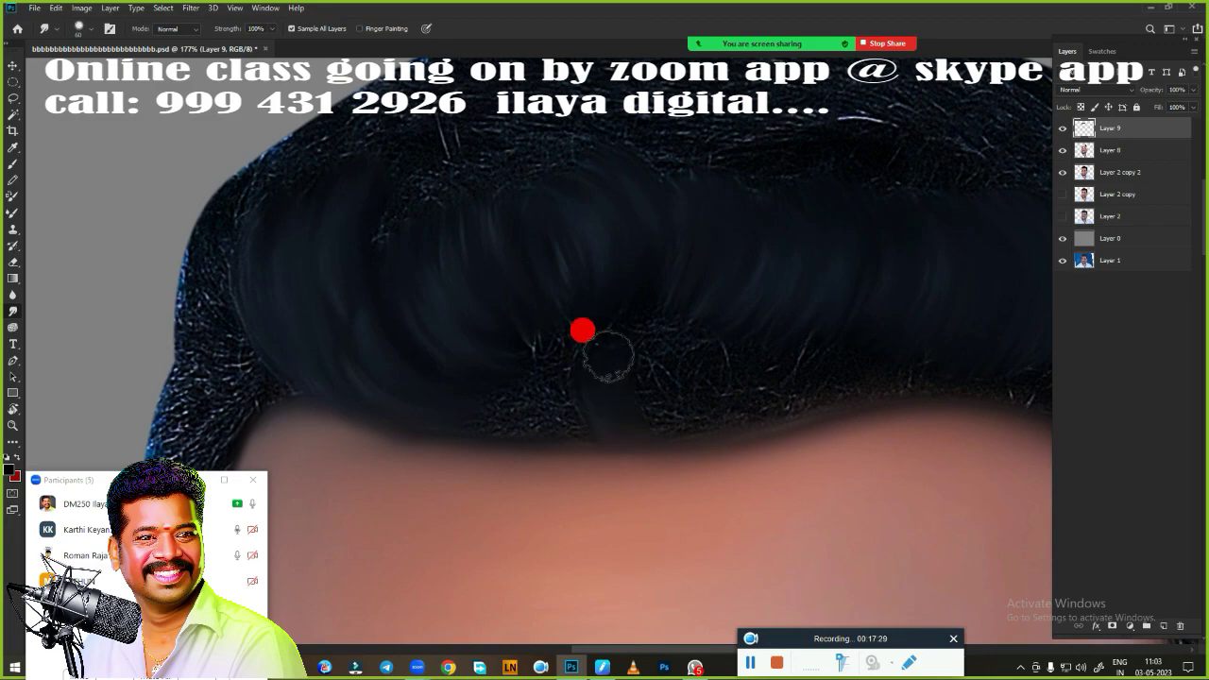
pyautogui.hscroll(3, 566, 323)
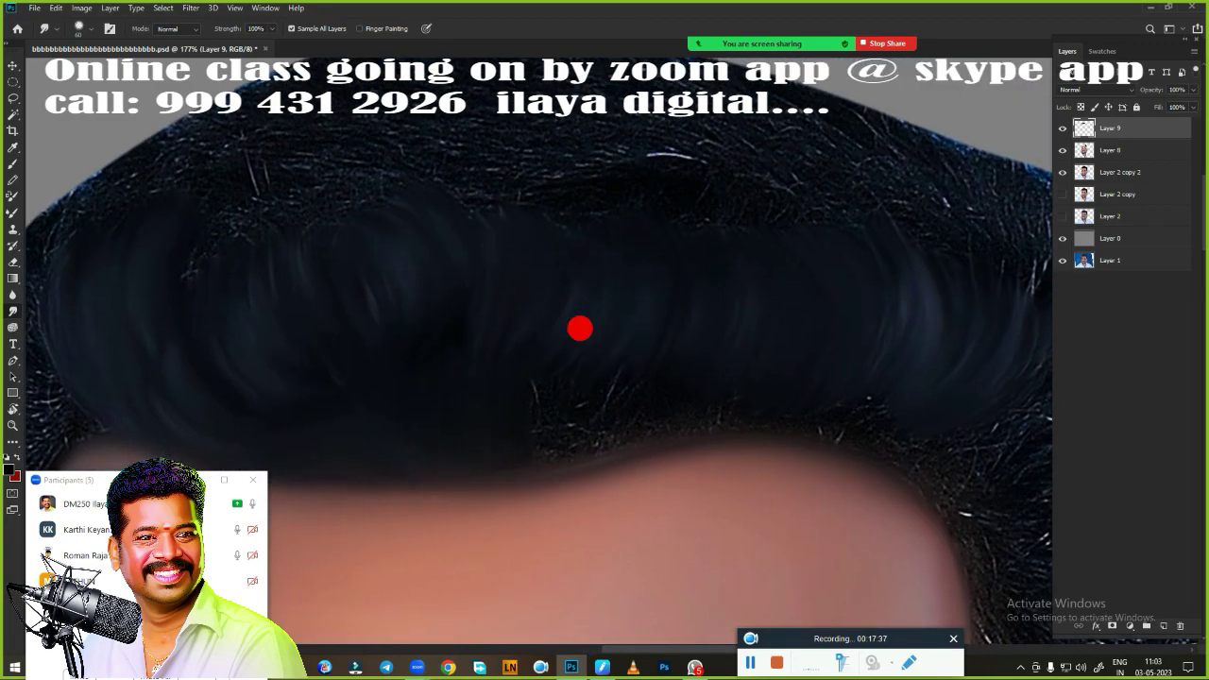
pyautogui.scroll(-1, 666, 394)
pyautogui.hscroll(-3, 549, 337)
pyautogui.hscroll(3, 547, 272)
pyautogui.scroll(1, 399, 416)
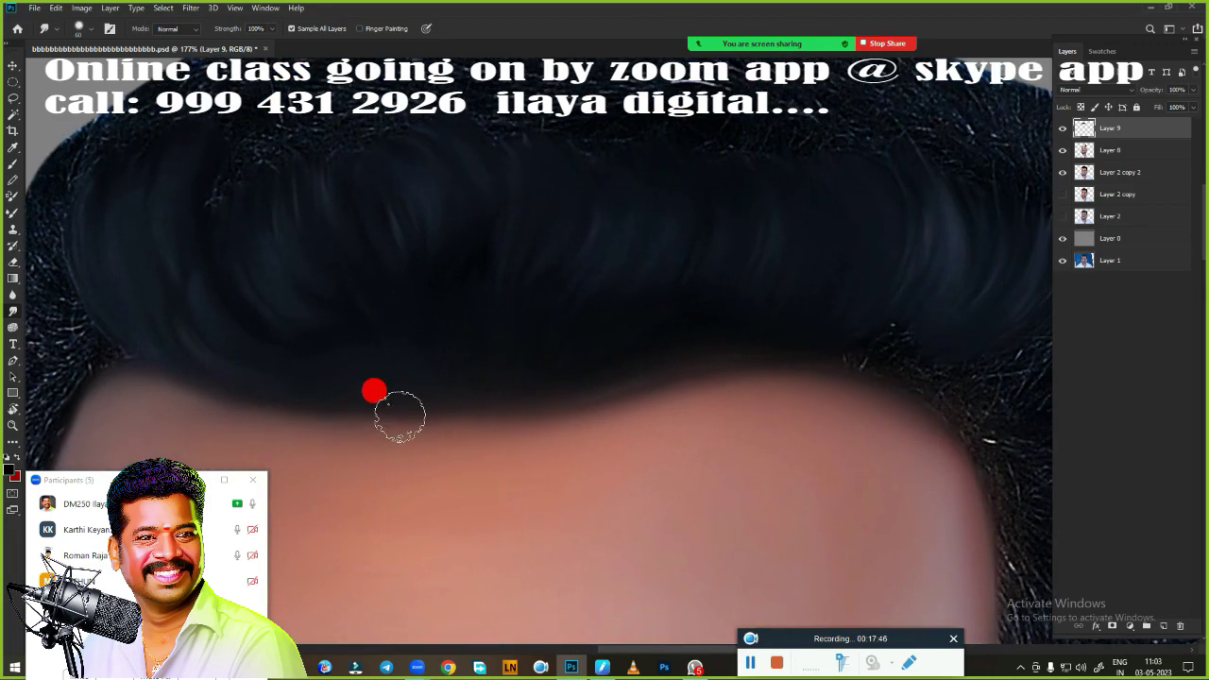
pyautogui.hscroll(3, 625, 398)
pyautogui.hscroll(3, 534, 431)
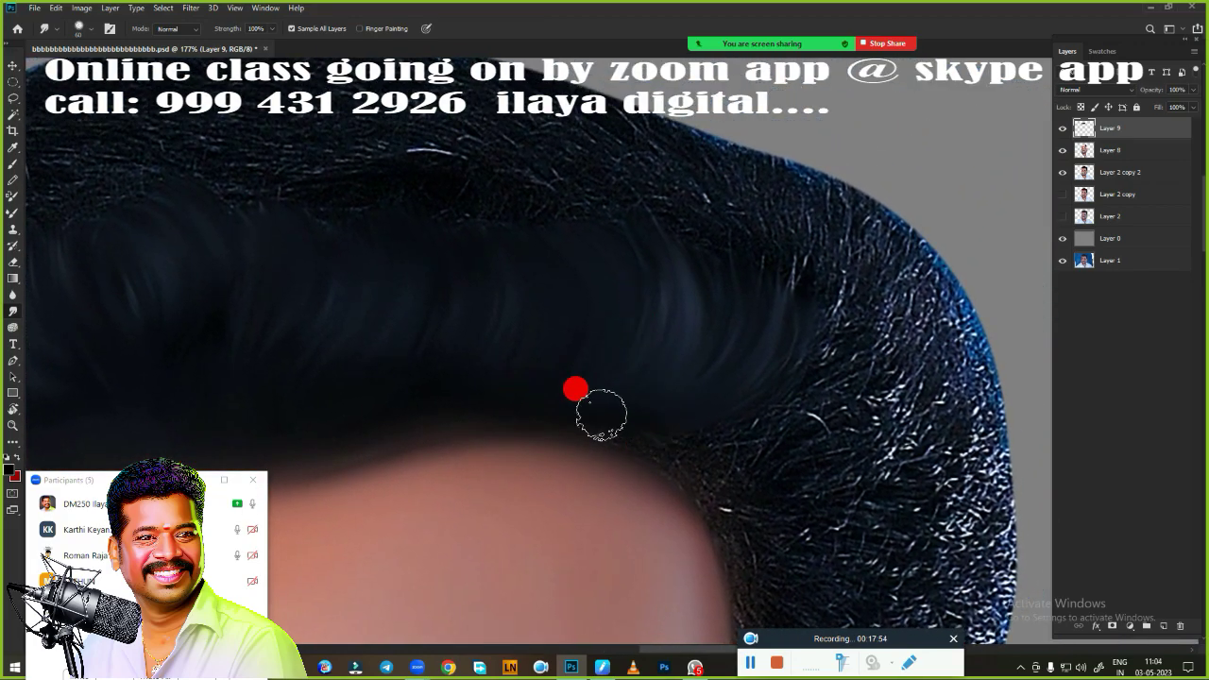
pyautogui.hscroll(2, 574, 386)
# - Smudge the hair strands at the hairline and along the hair's outer edge by the temple
pyautogui.moveTo(758, 432)
pyautogui.mouseDown()
pyautogui.moveTo(758, 245)
pyautogui.moveTo(768, 468)
pyautogui.moveTo(630, 168)
pyautogui.moveTo(651, 464)
pyautogui.moveTo(652, 301)
pyautogui.moveTo(686, 530)
pyautogui.mouseUp()
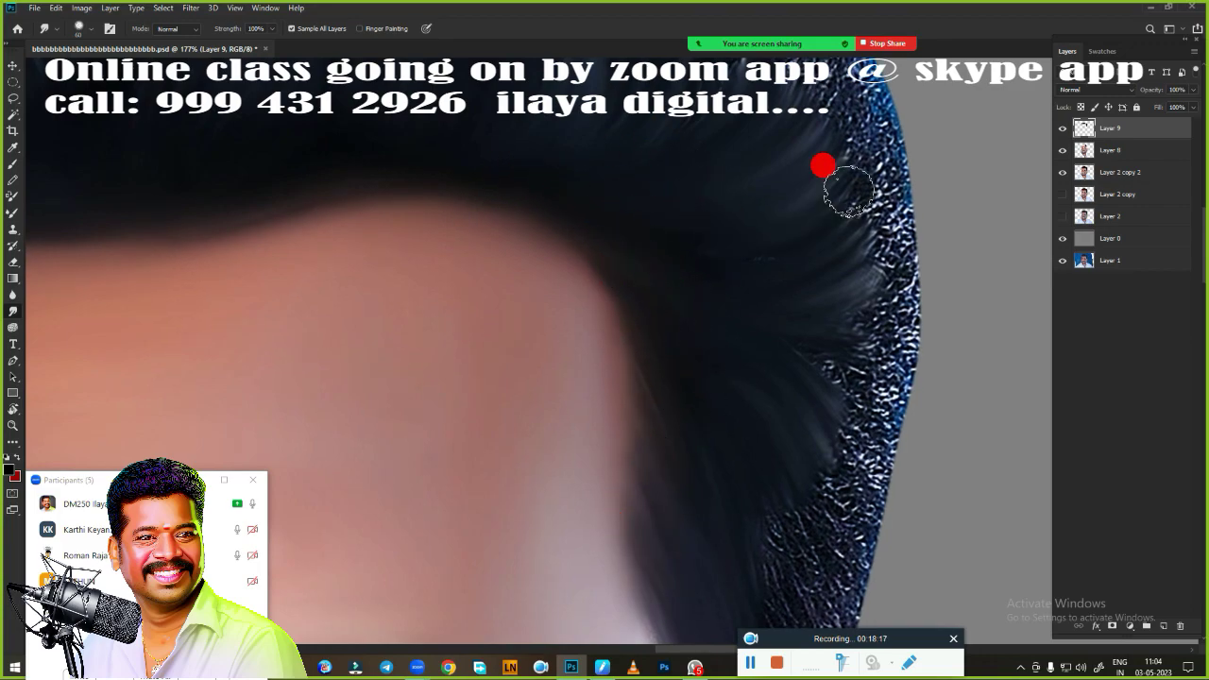
pyautogui.moveTo(848, 192)
pyautogui.mouseDown()
pyautogui.moveTo(675, 254)
pyautogui.moveTo(726, 334)
pyautogui.moveTo(737, 391)
pyautogui.moveTo(785, 233)
pyautogui.mouseUp()
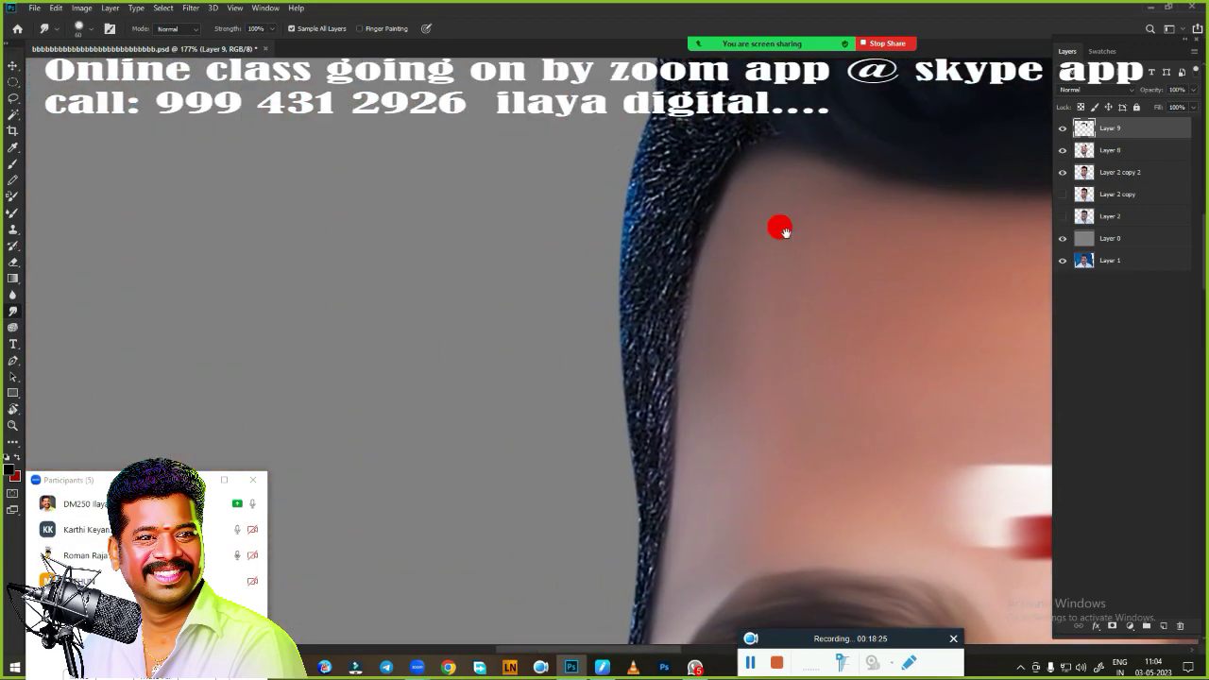
pyautogui.moveTo(661, 152)
pyautogui.mouseDown()
pyautogui.moveTo(639, 354)
pyautogui.moveTo(652, 501)
pyautogui.mouseUp()
# - Zoom out to see the whole head and dismiss the meeting time-limit notice
pyautogui.hotkey('ctrl', '-')
pyautogui.hotkey('ctrl', '-')
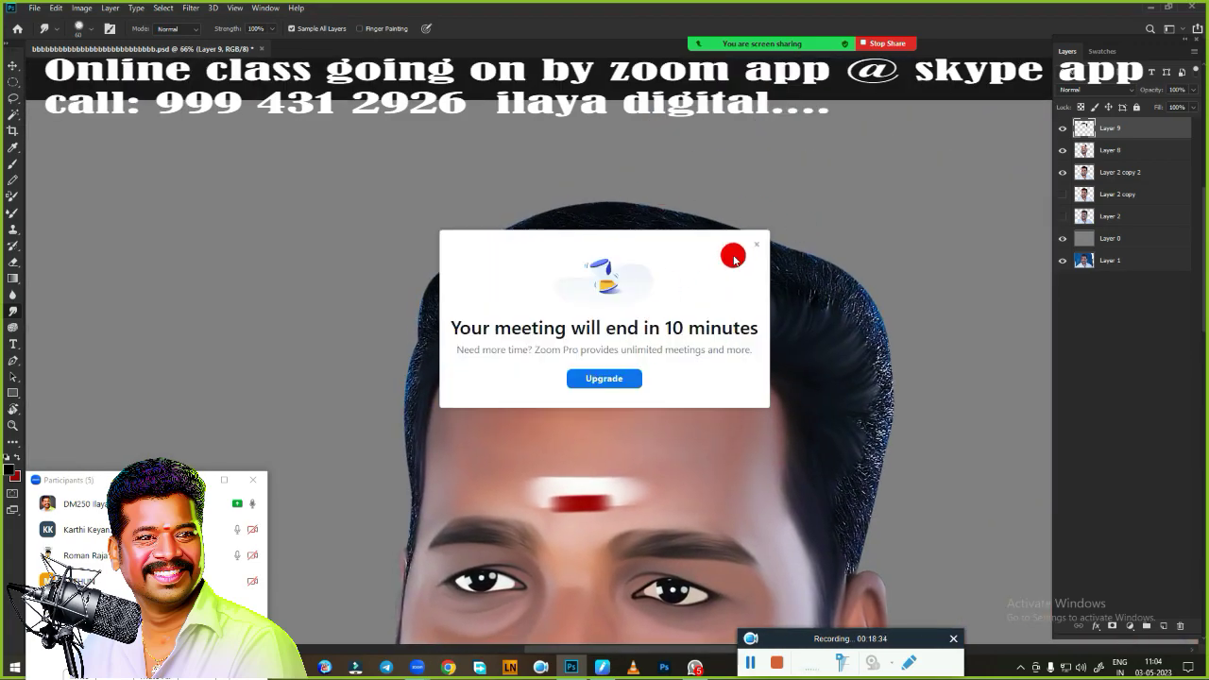
pyautogui.click(755, 246)
pyautogui.scroll(3, 756, 472)
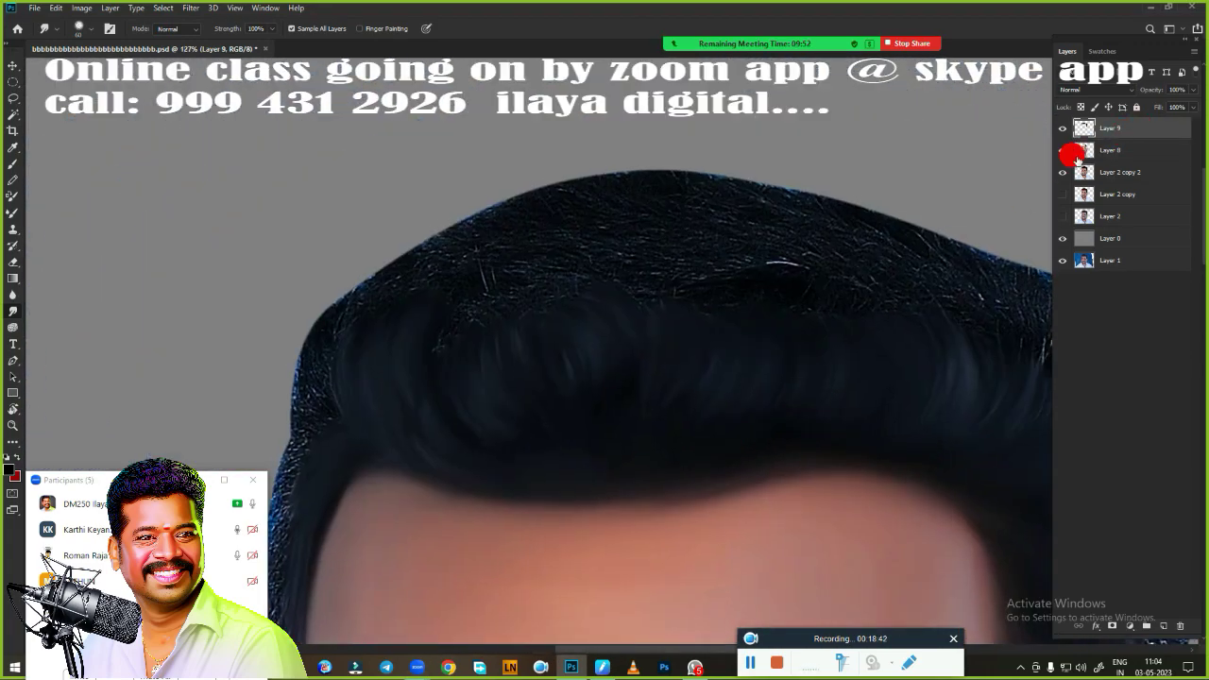
pyautogui.scroll(2, 413, 202)
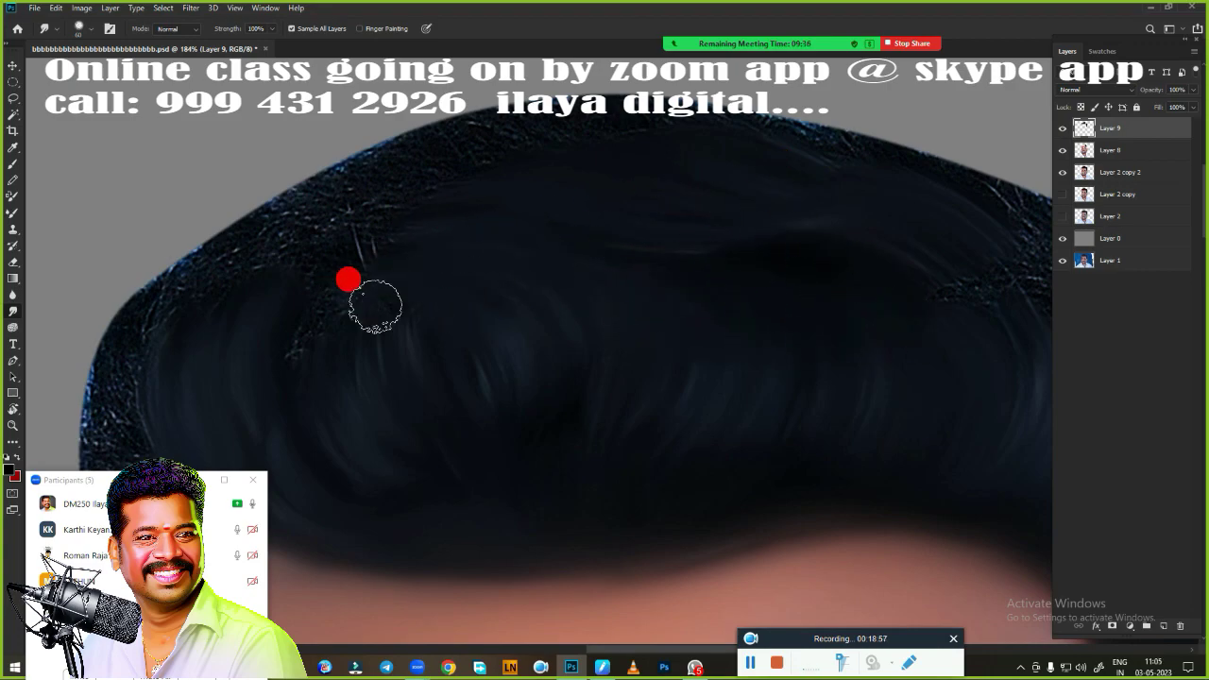
# - Pan and zoom to bring the hair's crown and upper-left edge into view
pyautogui.hscroll(5, 454, 331)
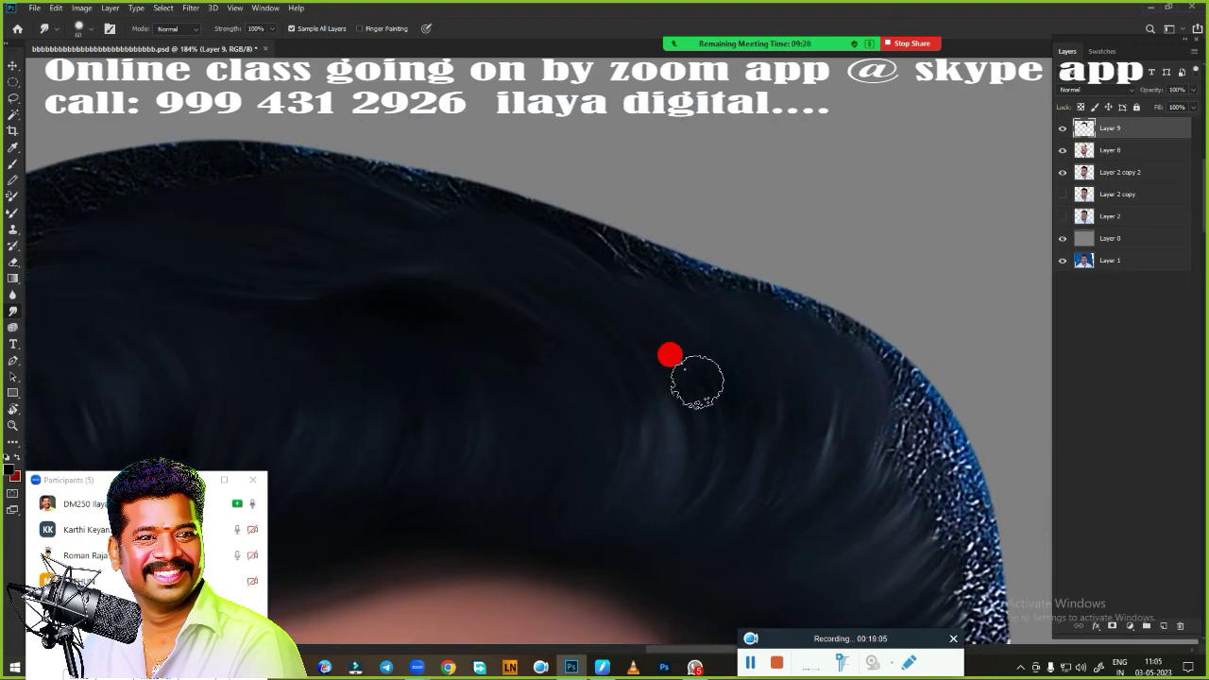
pyautogui.scroll(-3, 863, 426)
pyautogui.scroll(3, 864, 426)
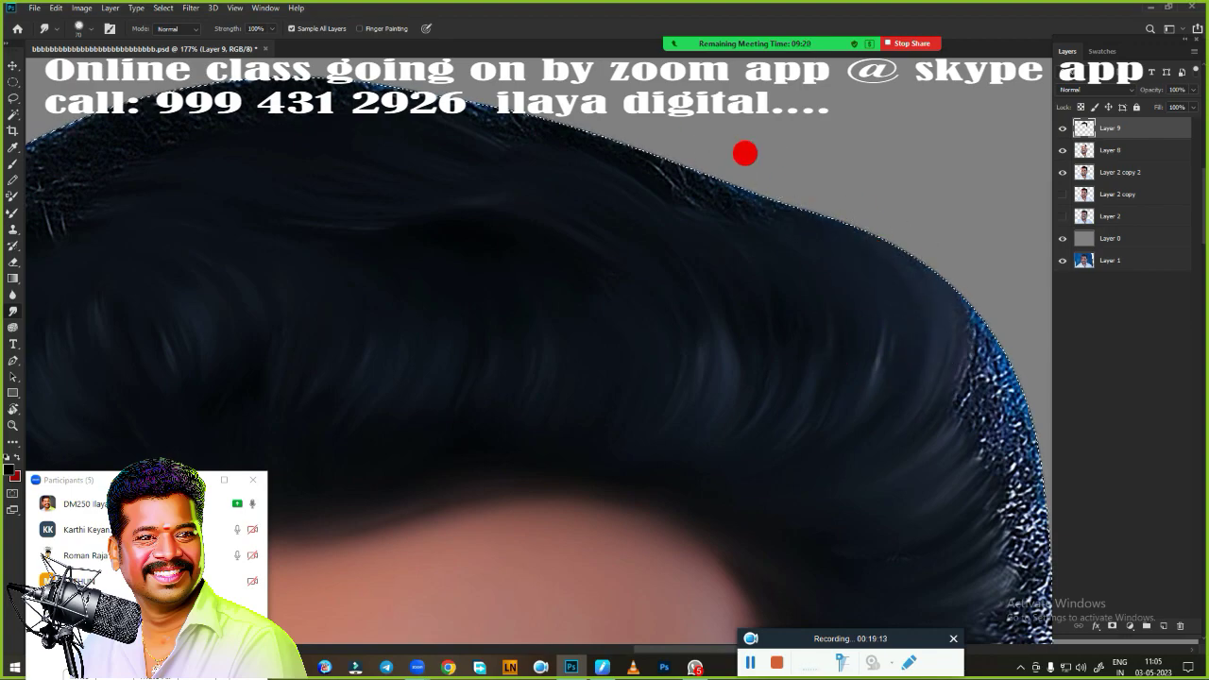
pyautogui.scroll(3, 761, 302)
pyautogui.hscroll(-3, 658, 221)
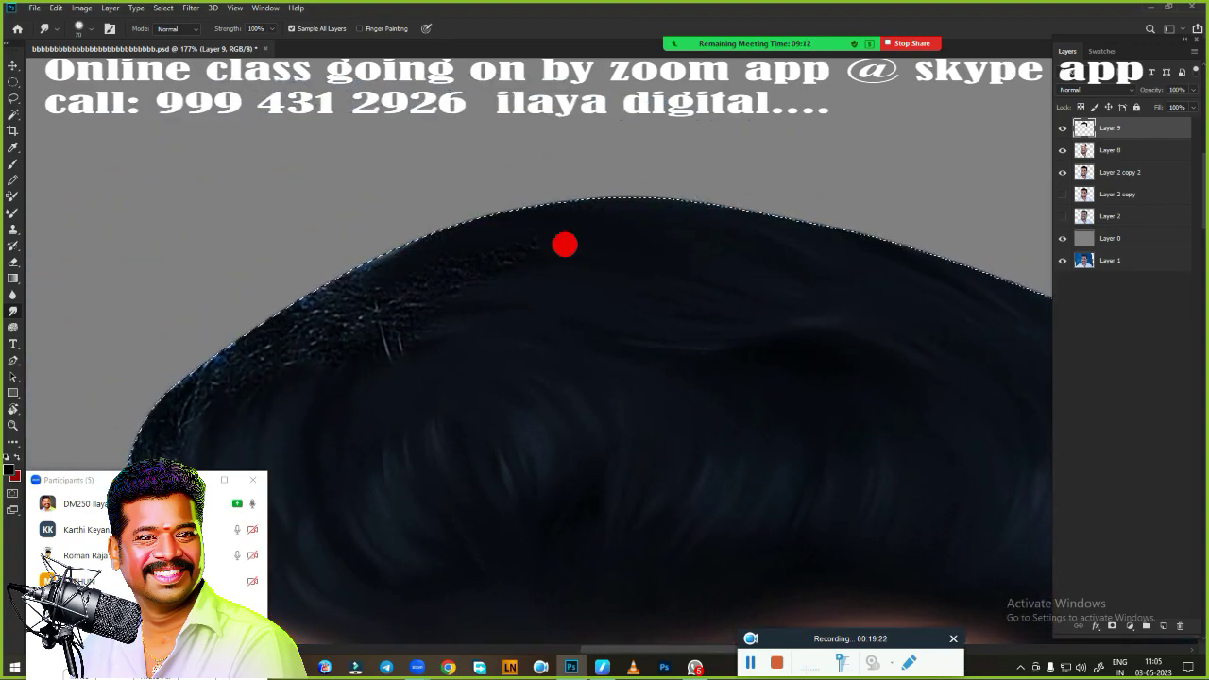
pyautogui.moveTo(499, 226); pyautogui.dragTo(748, 176)
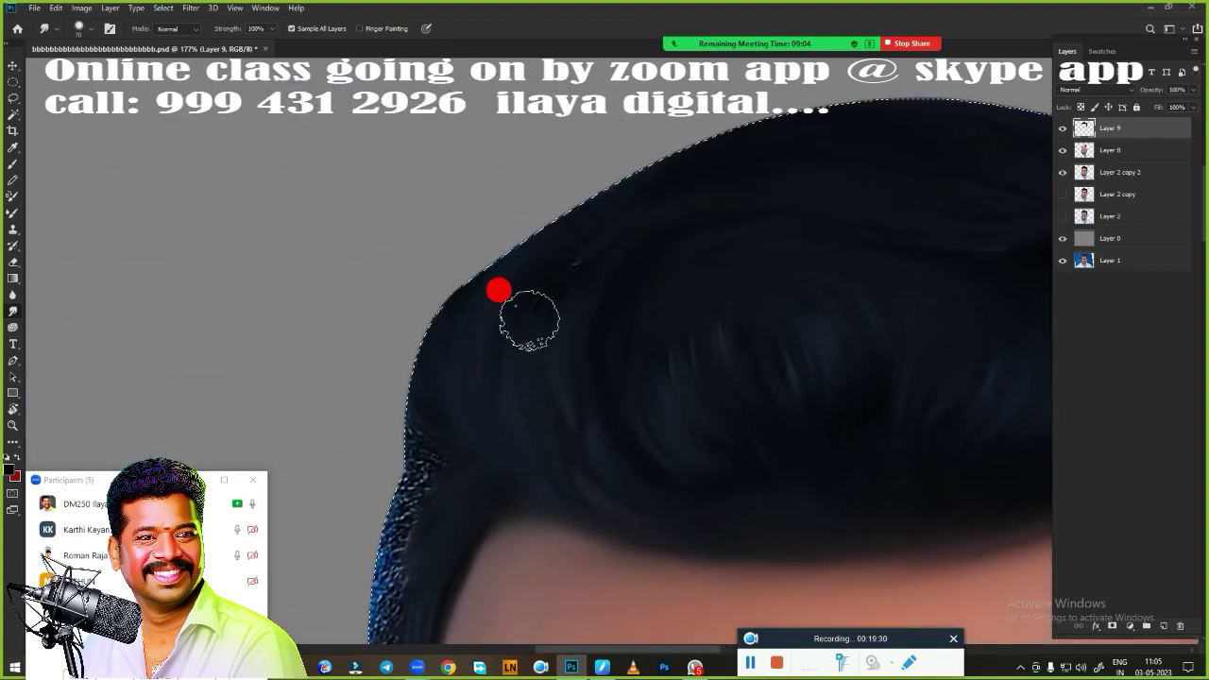
pyautogui.scroll(-3, 498, 289)
pyautogui.hscroll(-2, 561, 198)
pyautogui.scroll(-2, 585, 337)
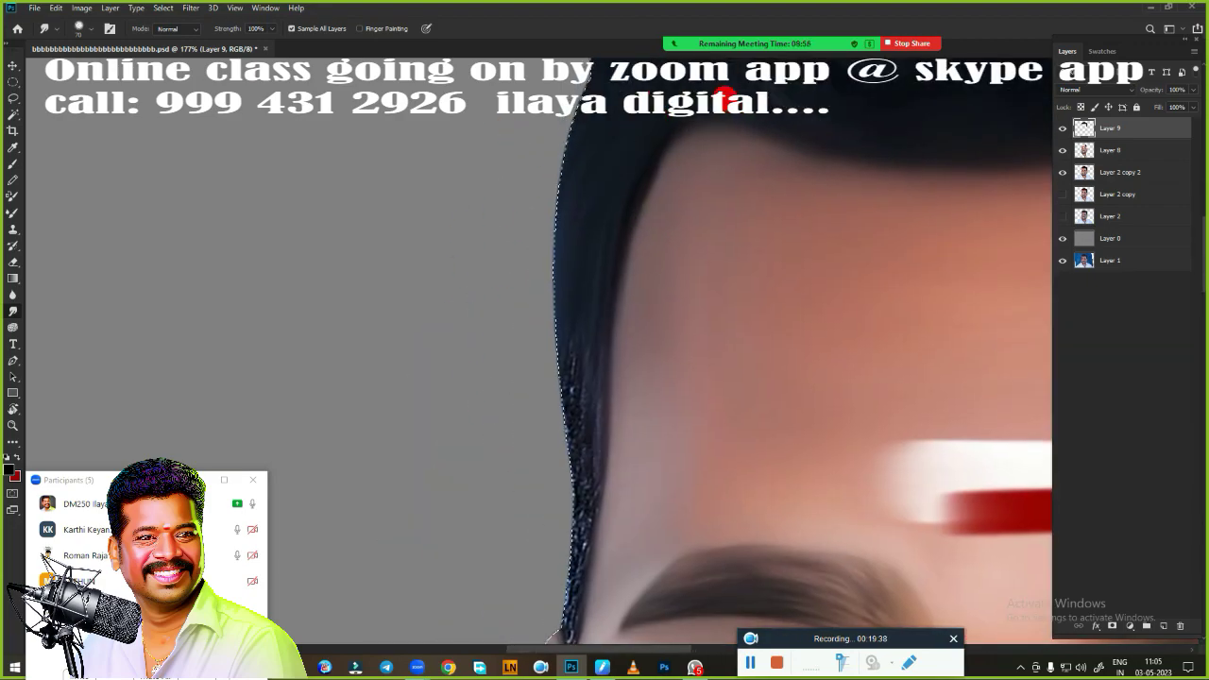
pyautogui.scroll(-2, 513, 329)
pyautogui.scroll(-2, 516, 367)
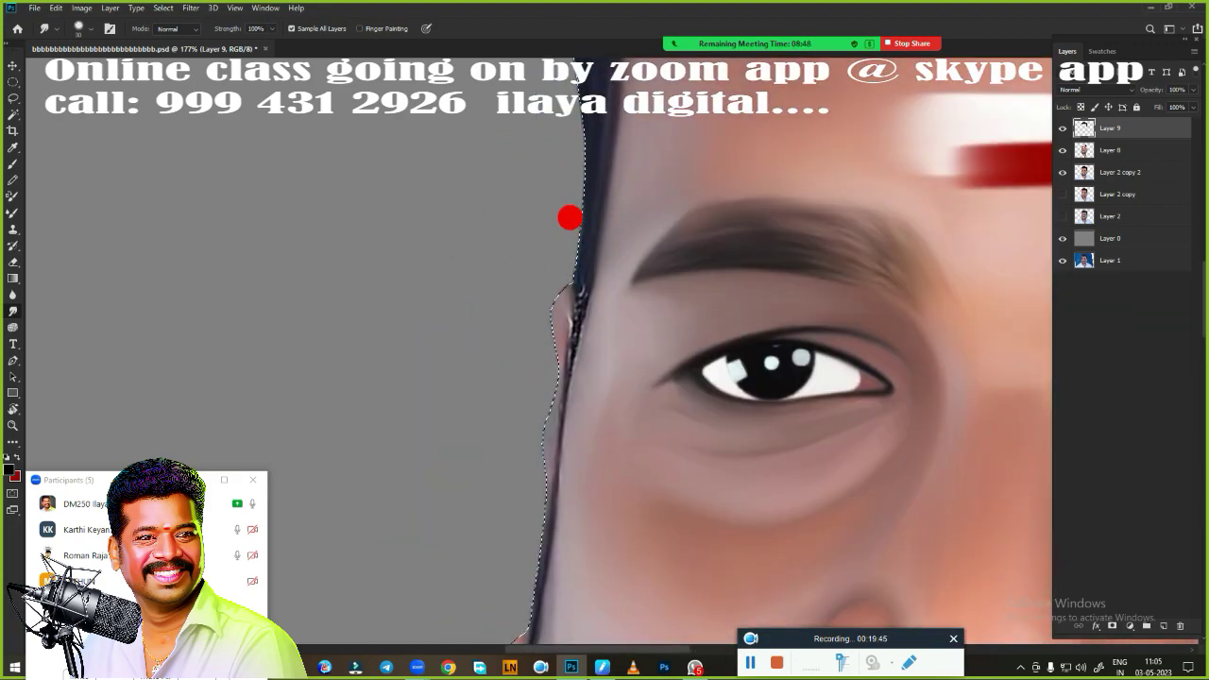
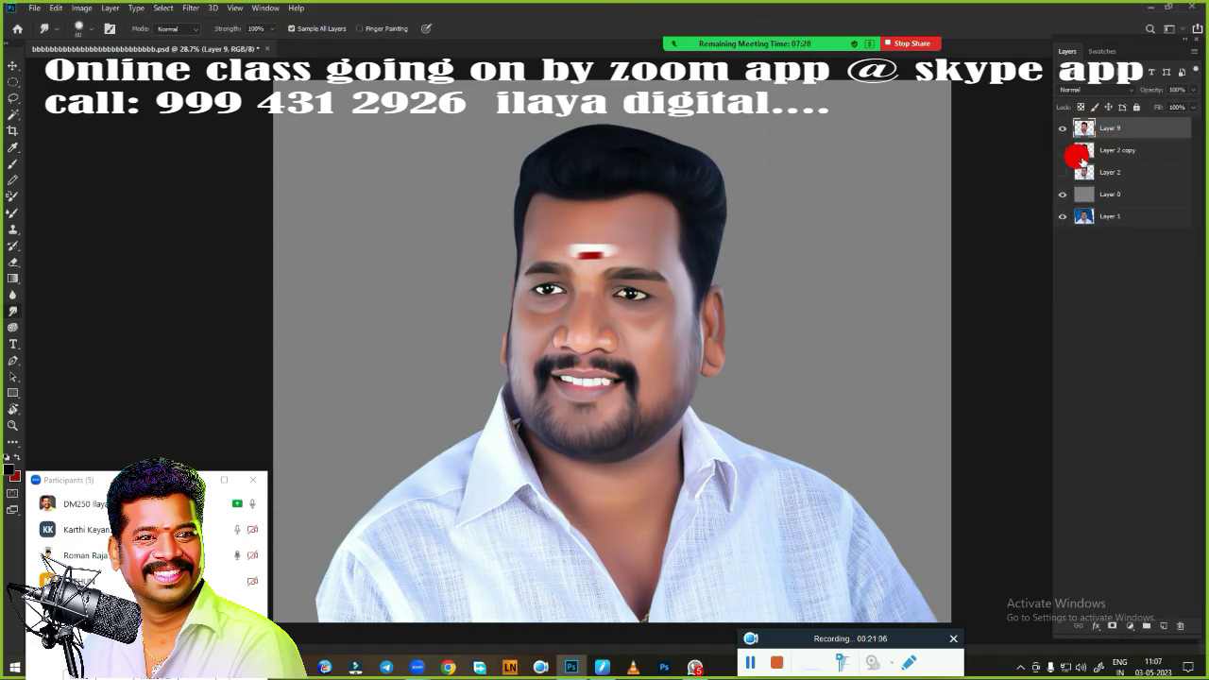
# - Duplicate Layer 9 and zoom in to smudge-paint the teeth whiter
pyautogui.hotkey('ctrl', 'j')
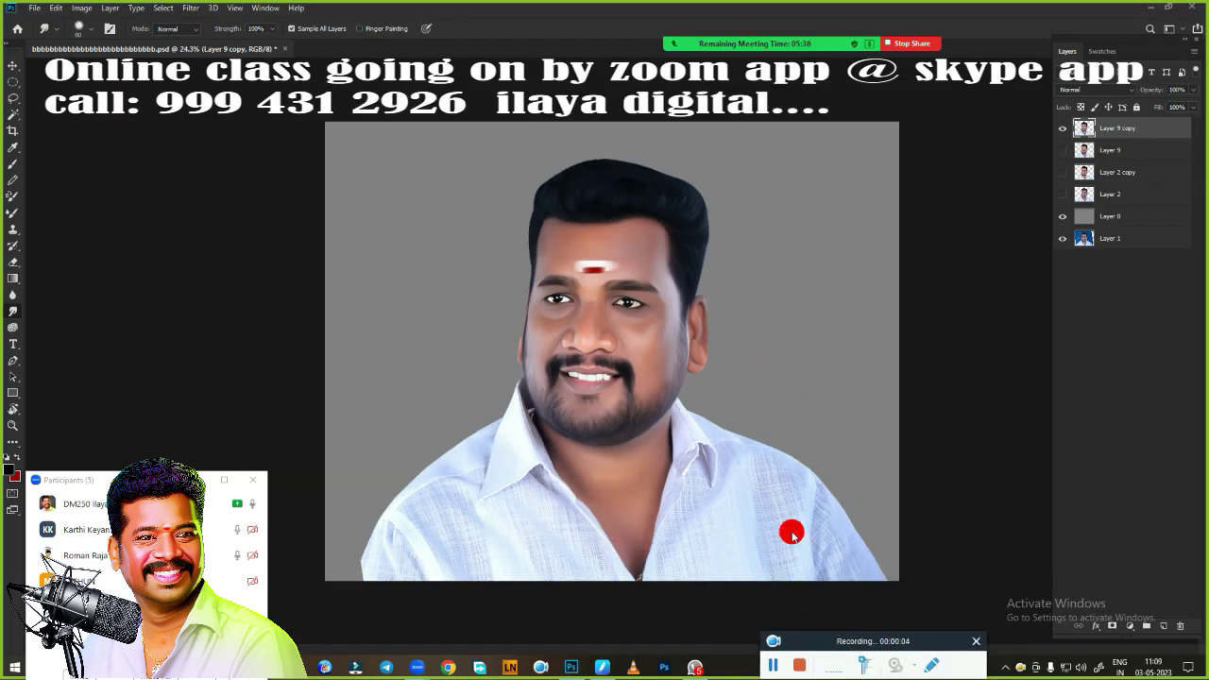
pyautogui.scroll(5, 699, 324)
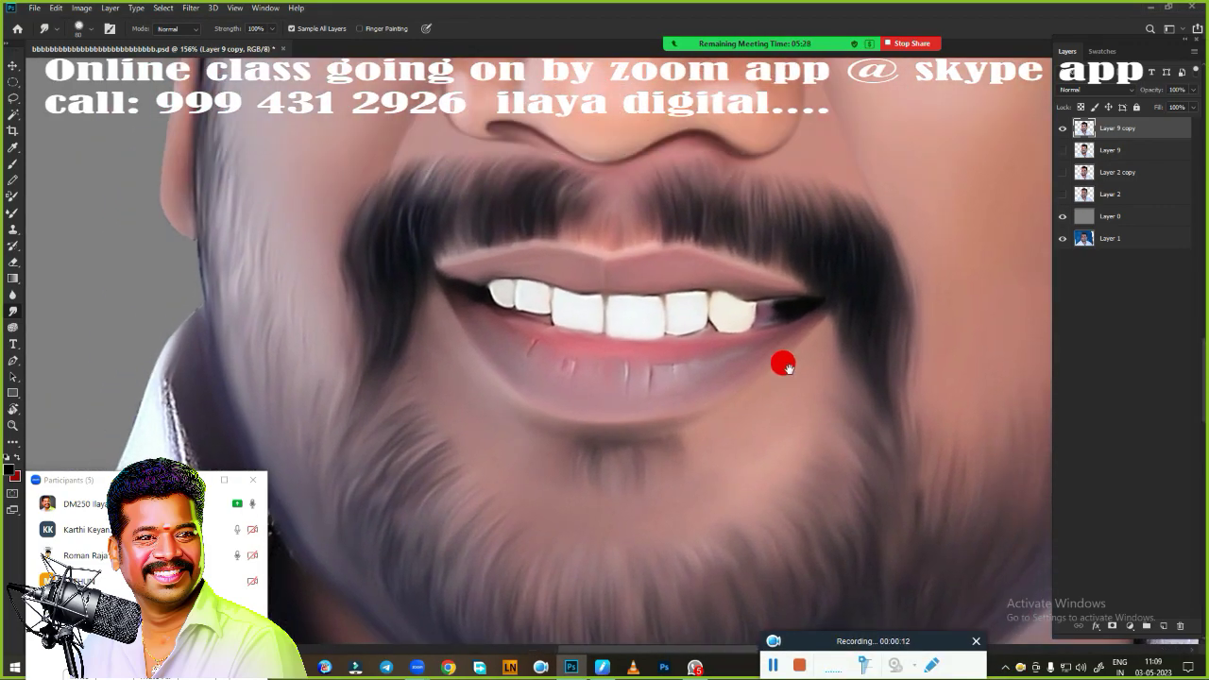
pyautogui.scroll(-2, 783, 359)
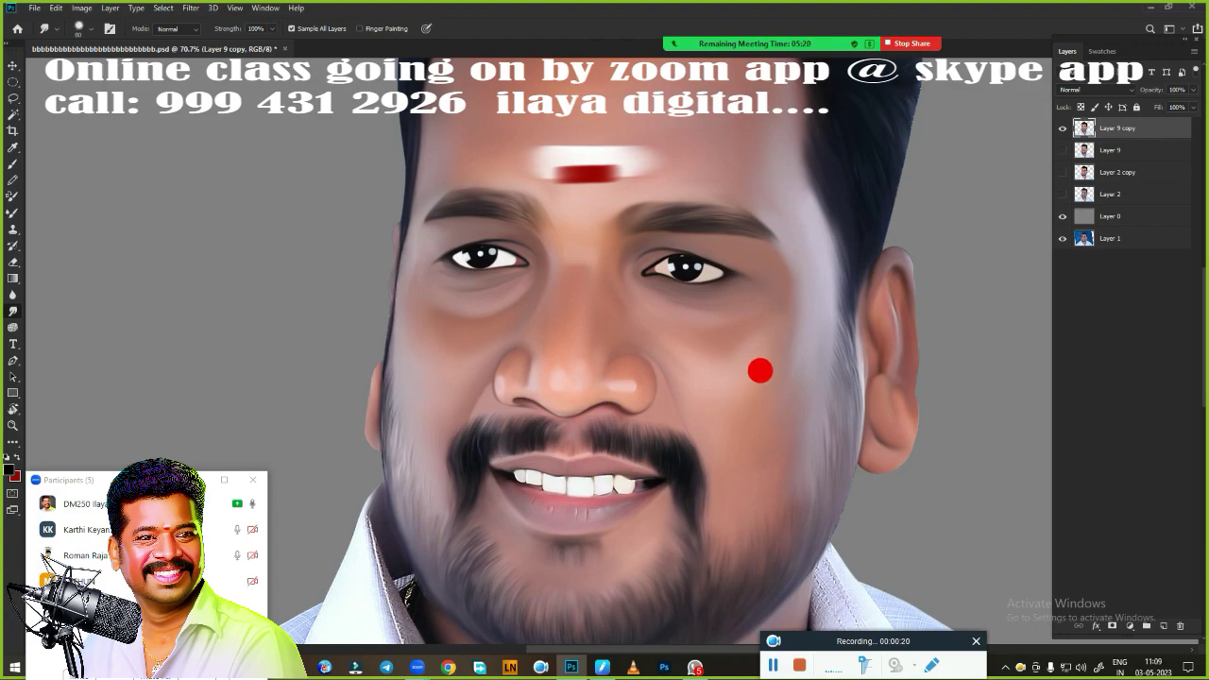
pyautogui.scroll(3, 760, 370)
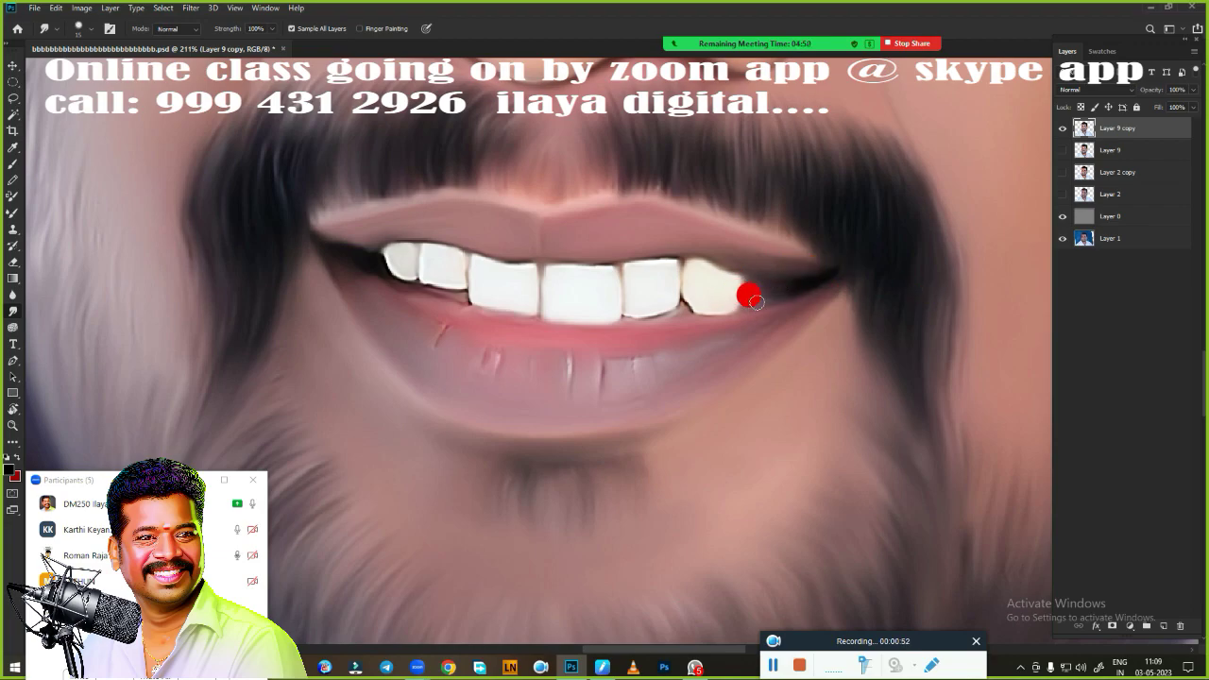
# - Fit the view and duplicate the retouched layer into Layer 9 copy 2
pyautogui.hotkey('ctrl', '0')
pyautogui.hotkey('ctrl', 'j')
pyautogui.scroll(5, 833, 303)
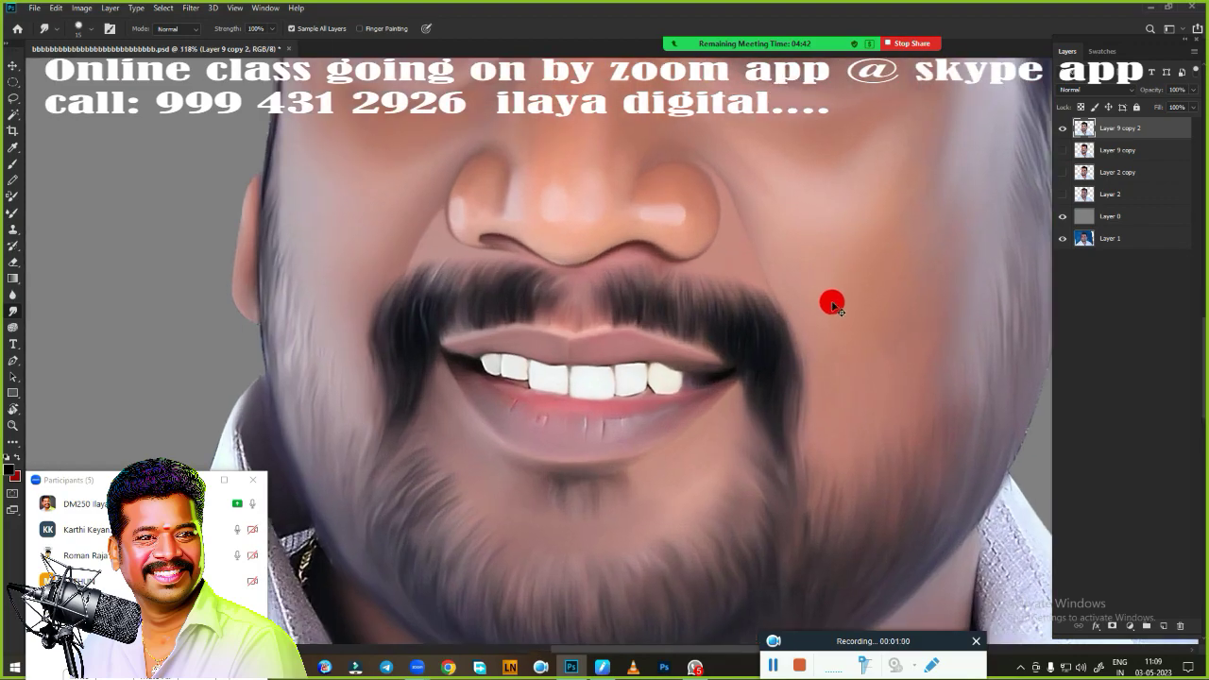
pyautogui.scroll(-2, 832, 303)
pyautogui.scroll(-2, 788, 299)
pyautogui.scroll(-1, 721, 315)
# - Raise the portrait's saturation to +34 with Hue/Saturation
pyautogui.hotkey('ctrl', 'u')
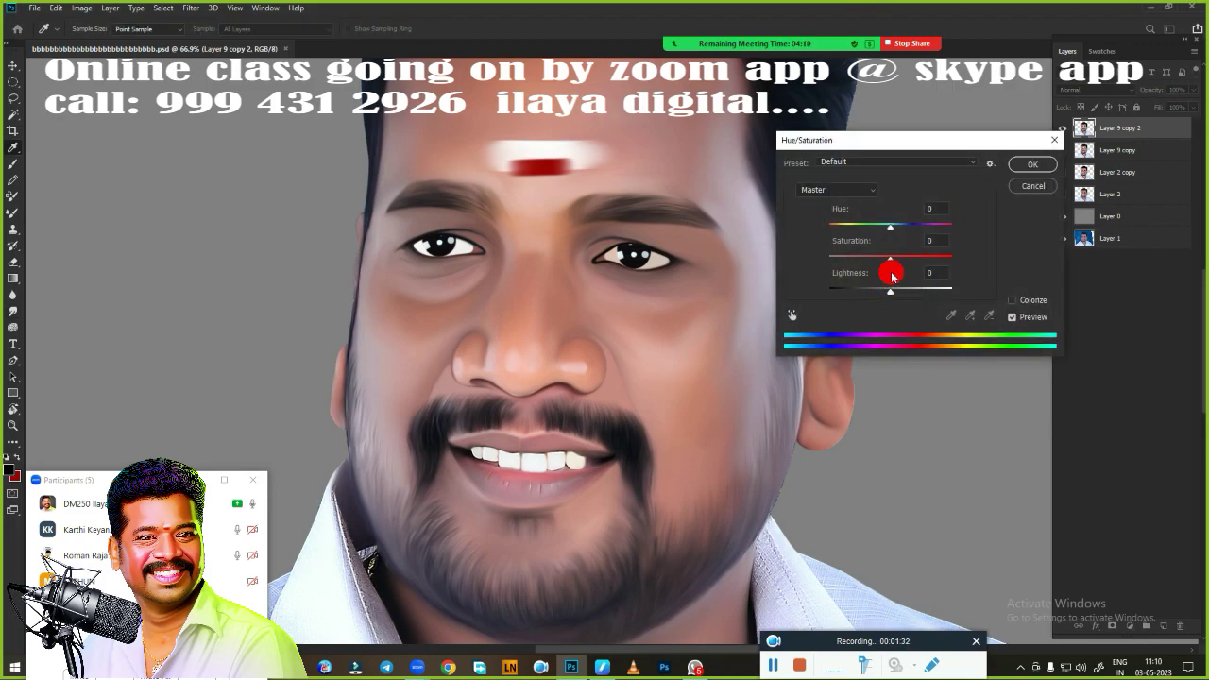
pyautogui.moveTo(920, 262)
pyautogui.mouseDown()
pyautogui.moveTo(844, 272)
pyautogui.moveTo(897, 260)
pyautogui.mouseUp()
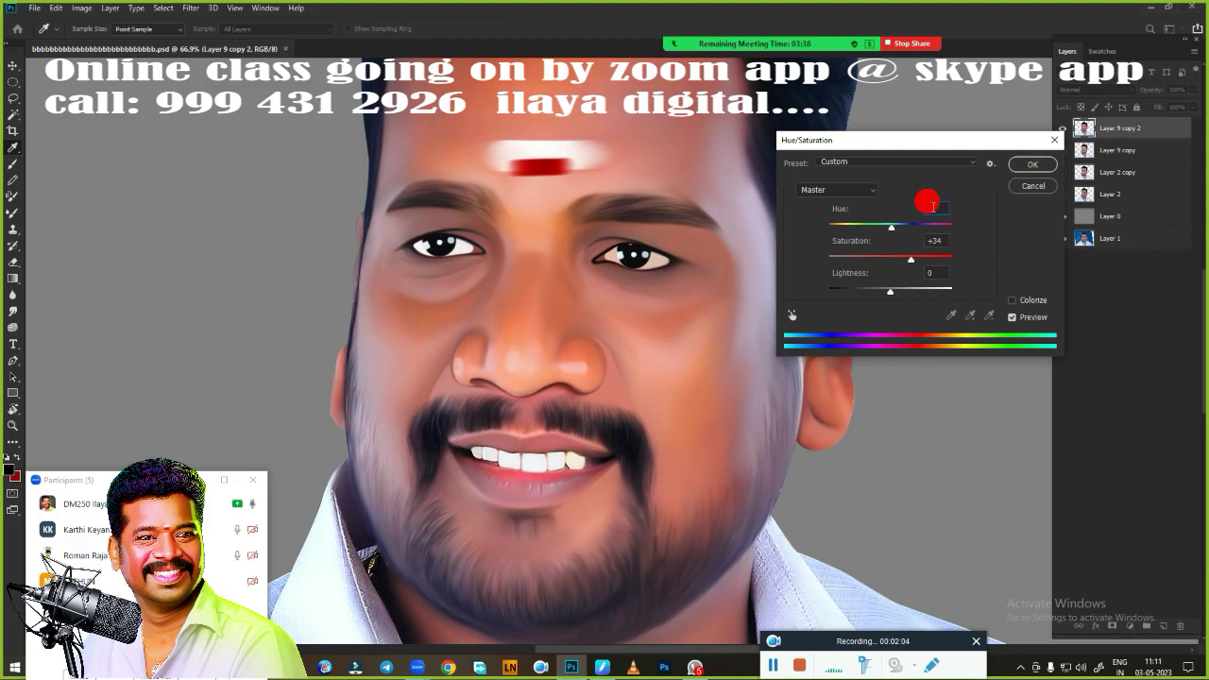
pyautogui.click(1028, 166)
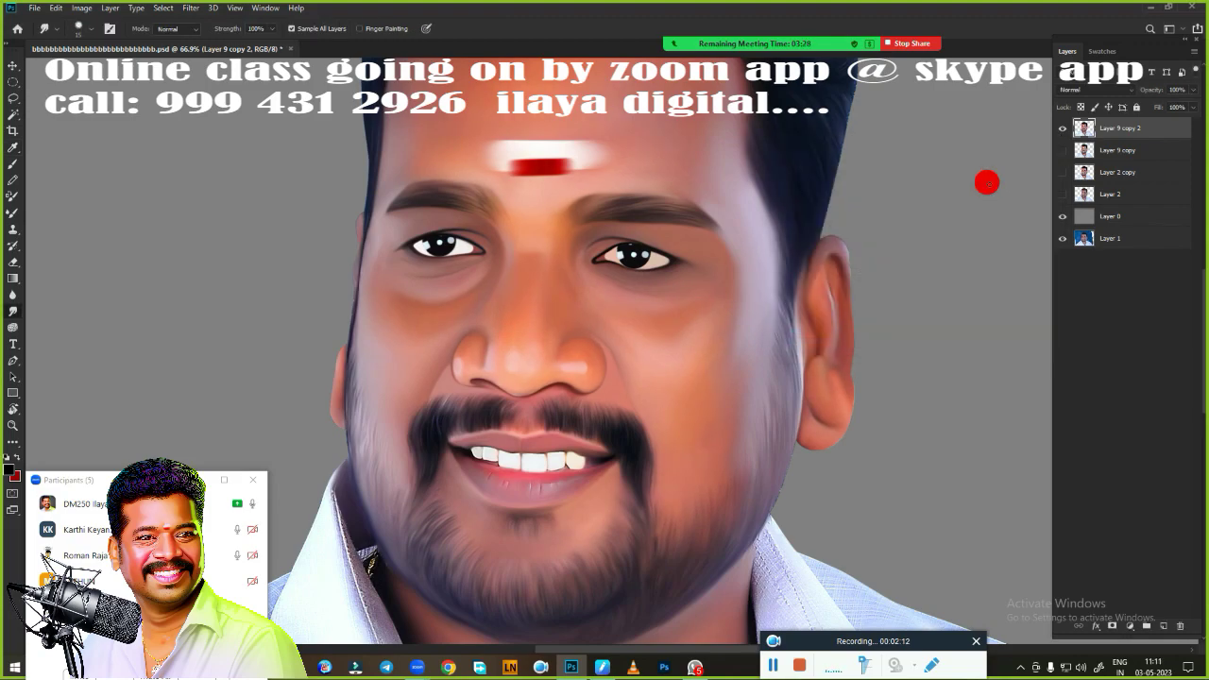
# - Select the Highlights via Color Range and shift them toward Blue +15 in Color Balance
pyautogui.click(163, 8)
pyautogui.click(176, 127)
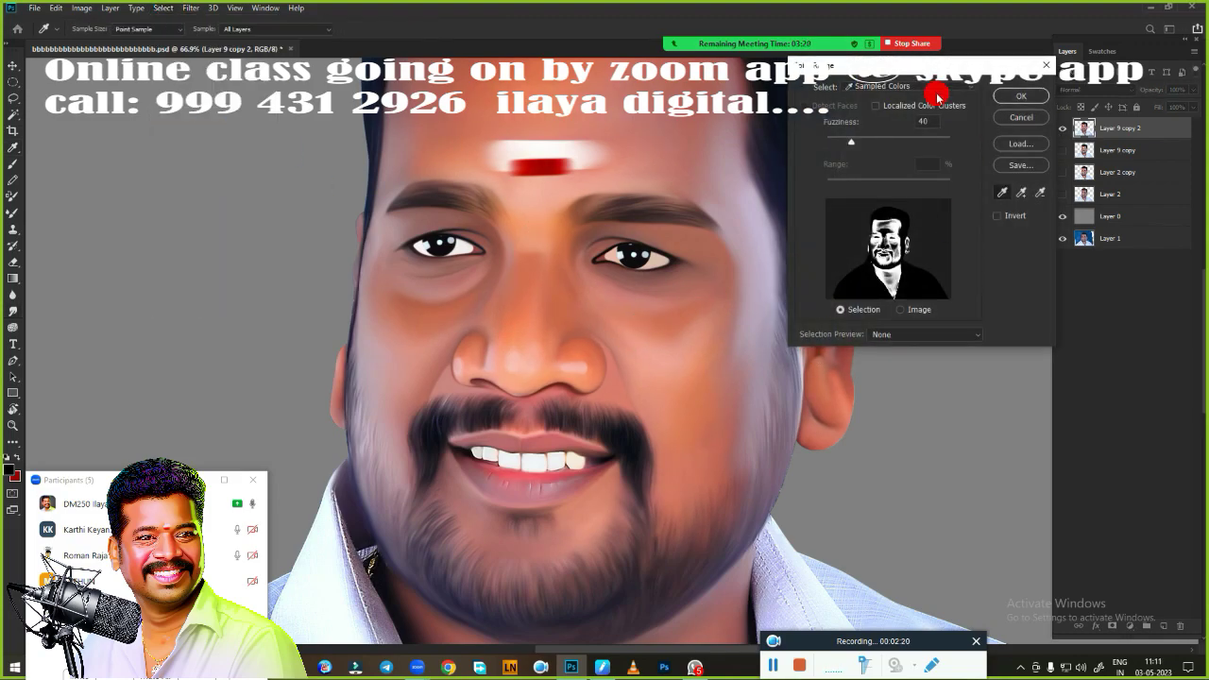
pyautogui.click(907, 86)
pyautogui.click(904, 201)
pyautogui.click(1014, 95)
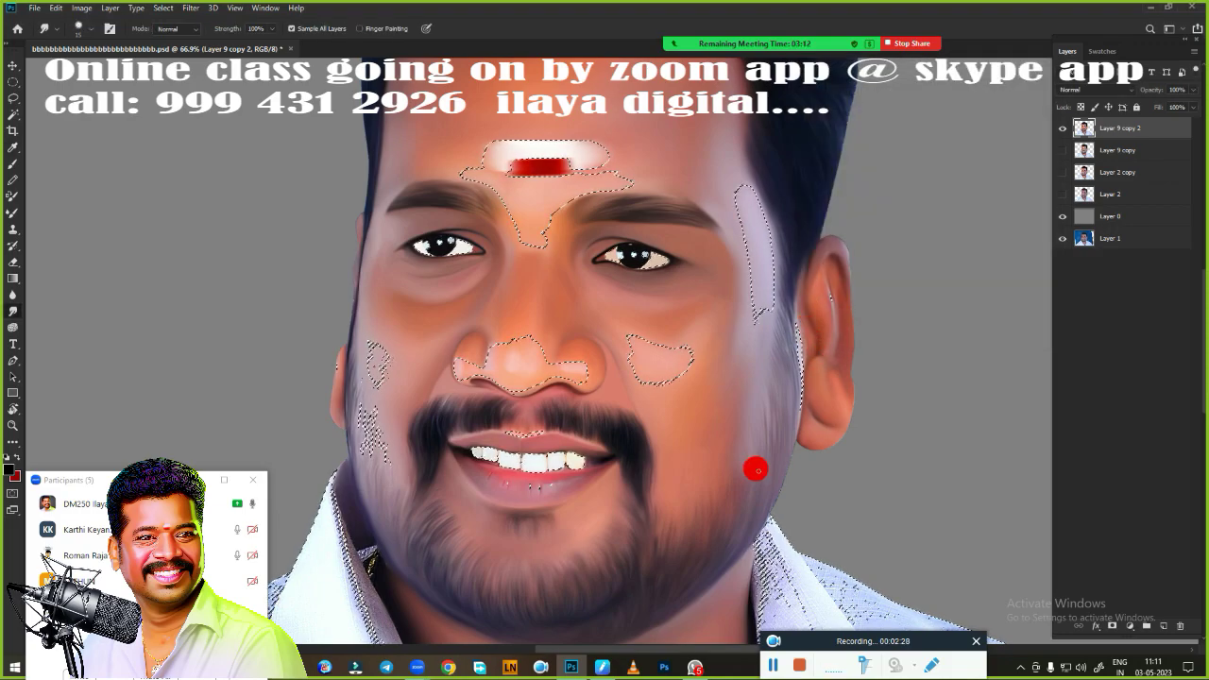
pyautogui.hotkey('ctrl', 'b')
pyautogui.click(973, 177)
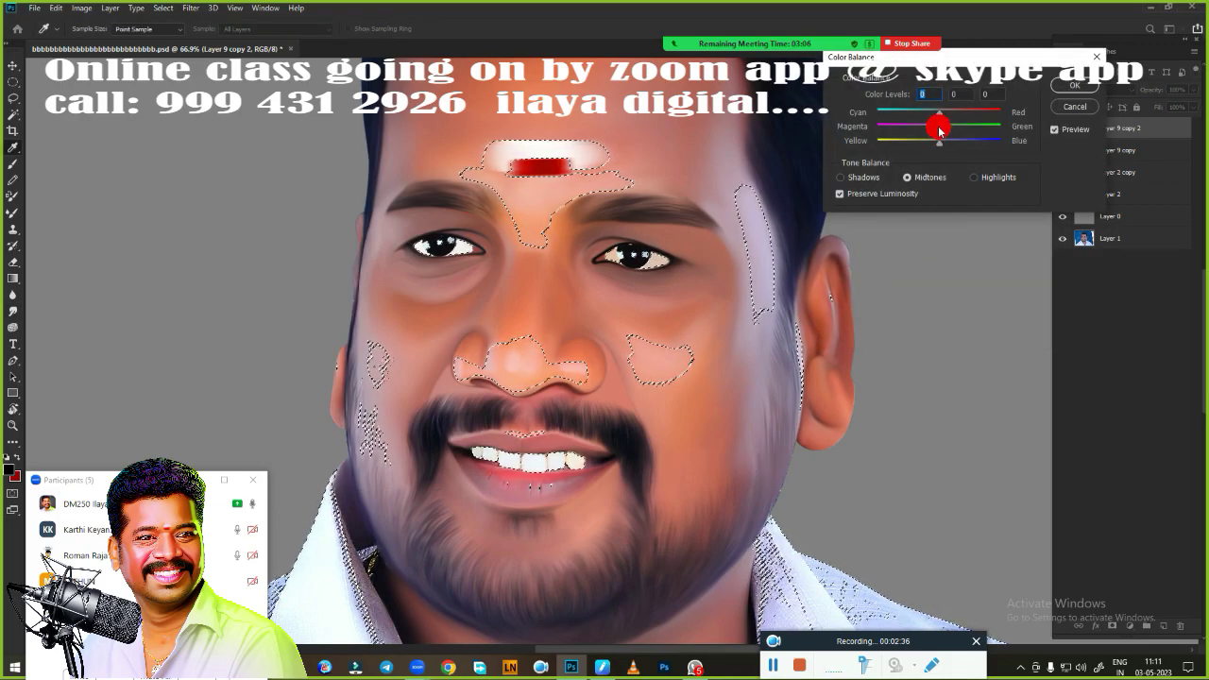
pyautogui.moveTo(939, 139); pyautogui.dragTo(948, 140)
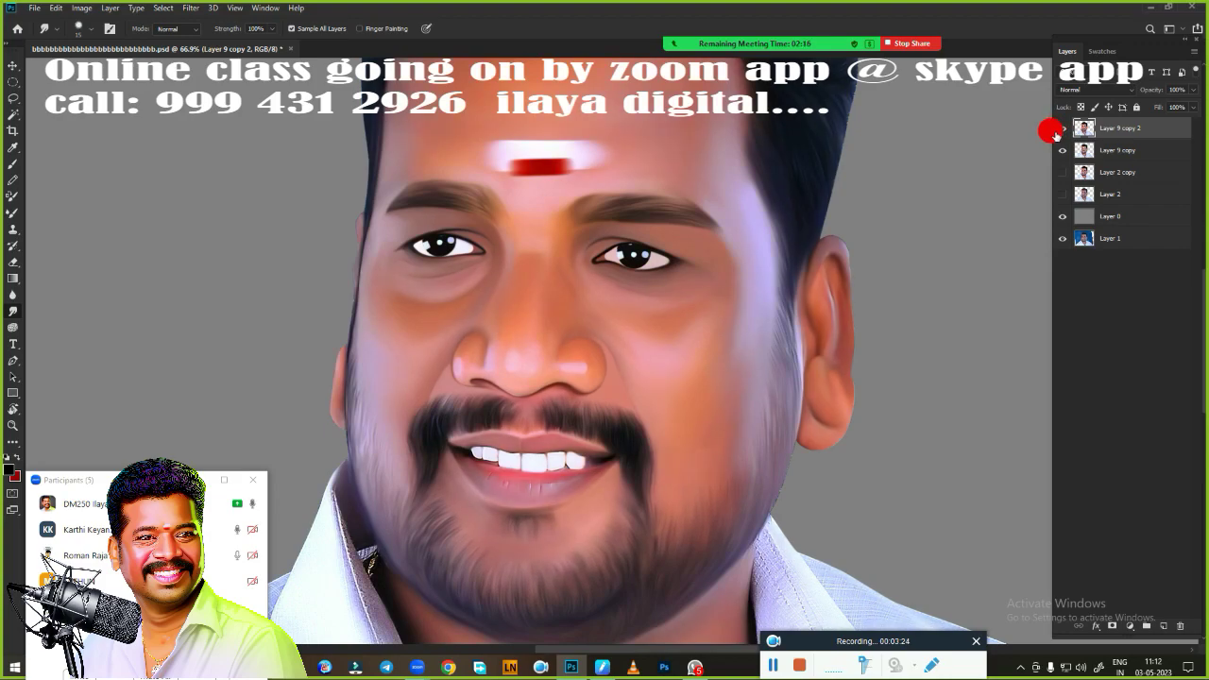
# - Brighten the portrait with Curves, moving the white point and adjusting the Blue channel
pyautogui.moveTo(806, 286)
pyautogui.mouseDown()
pyautogui.moveTo(834, 281)
pyautogui.moveTo(802, 283)
pyautogui.mouseUp()
pyautogui.moveTo(958, 286); pyautogui.dragTo(952, 285)
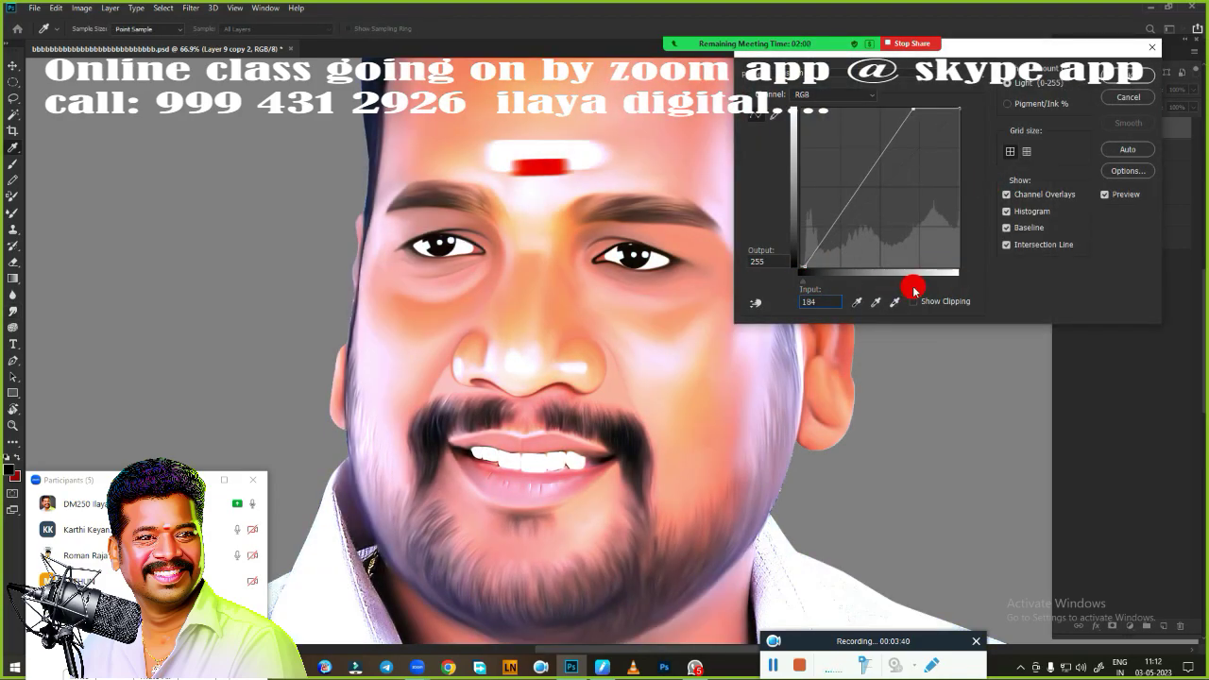
pyautogui.click(840, 95)
pyautogui.click(812, 140)
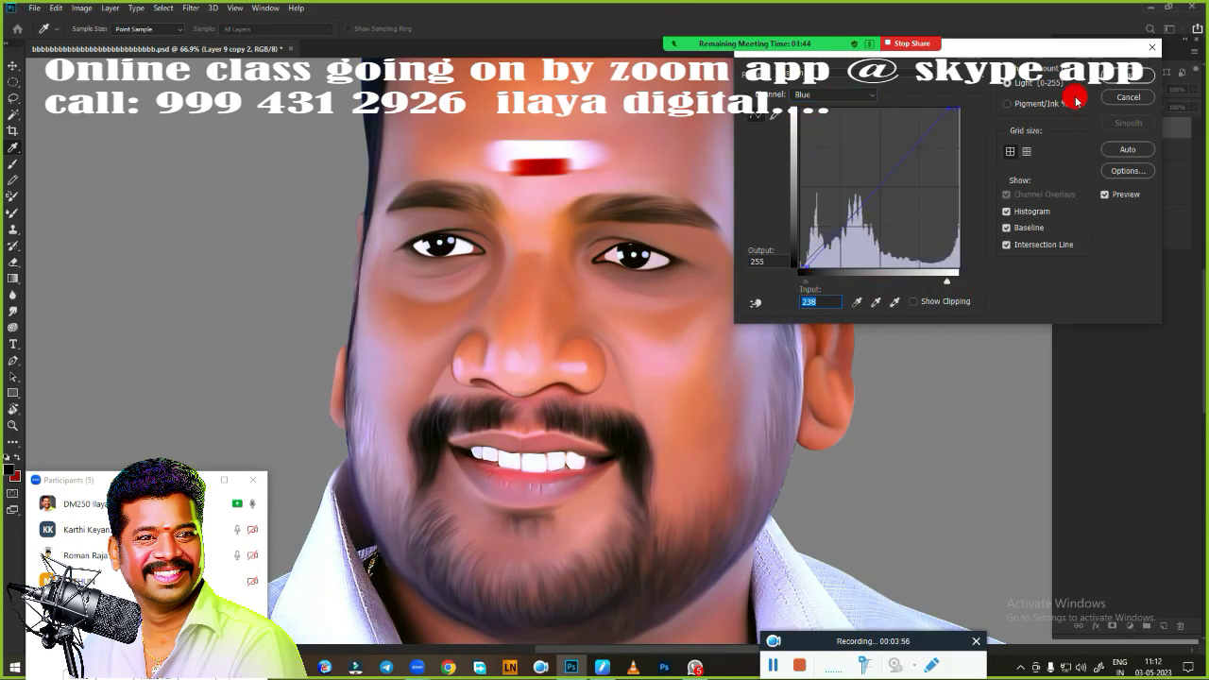
pyautogui.click(1111, 79)
# - Lasso the lips, feather the selection and copy them onto their own layer
pyautogui.scroll(-3, 680, 444)
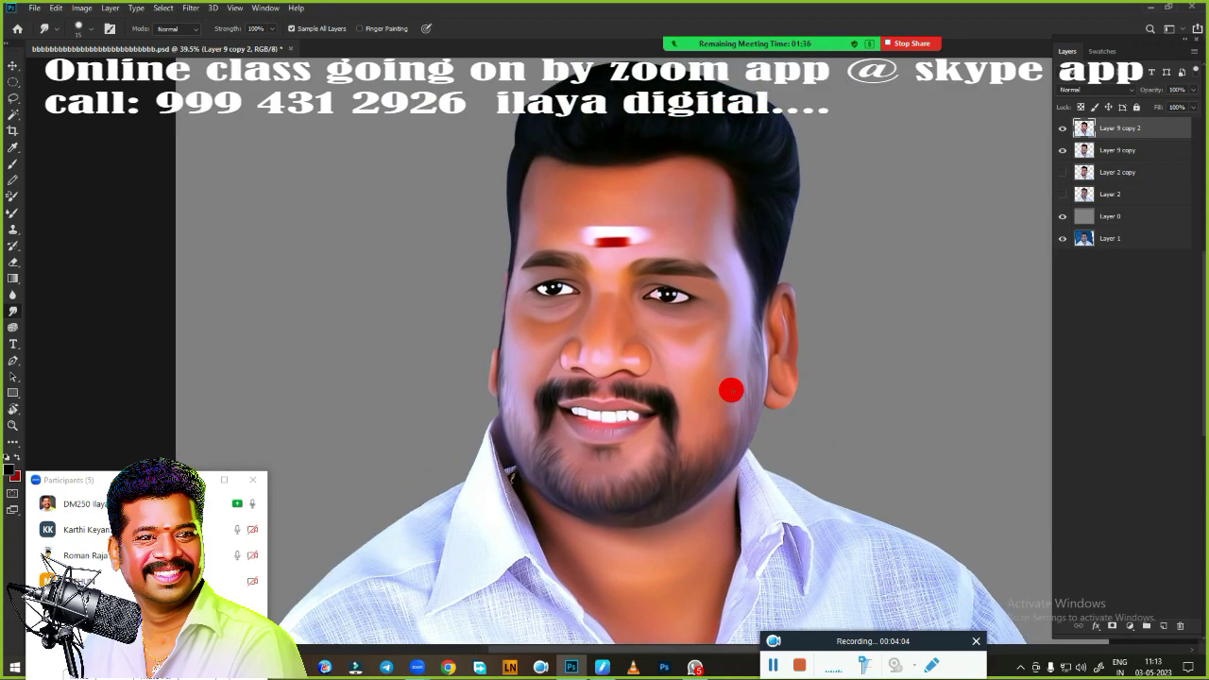
pyautogui.scroll(3, 730, 390)
pyautogui.scroll(2, 810, 343)
pyautogui.press('l')
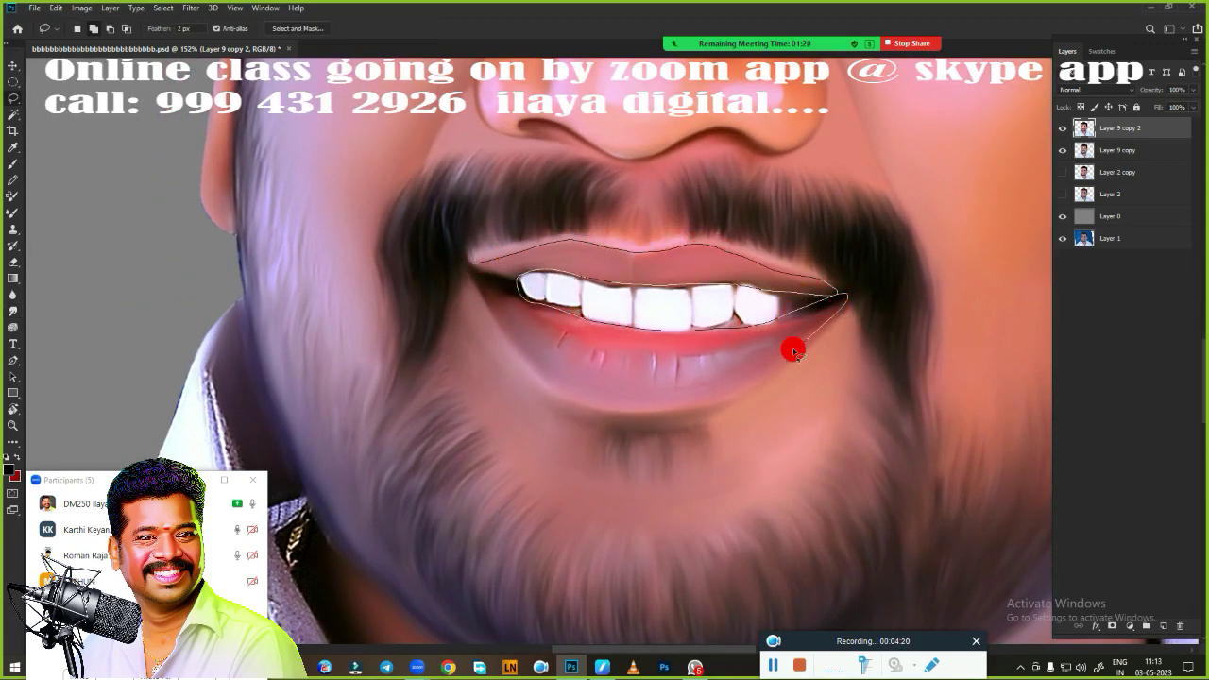
pyautogui.hotkey('shift', 'F6')
pyautogui.press('Return')
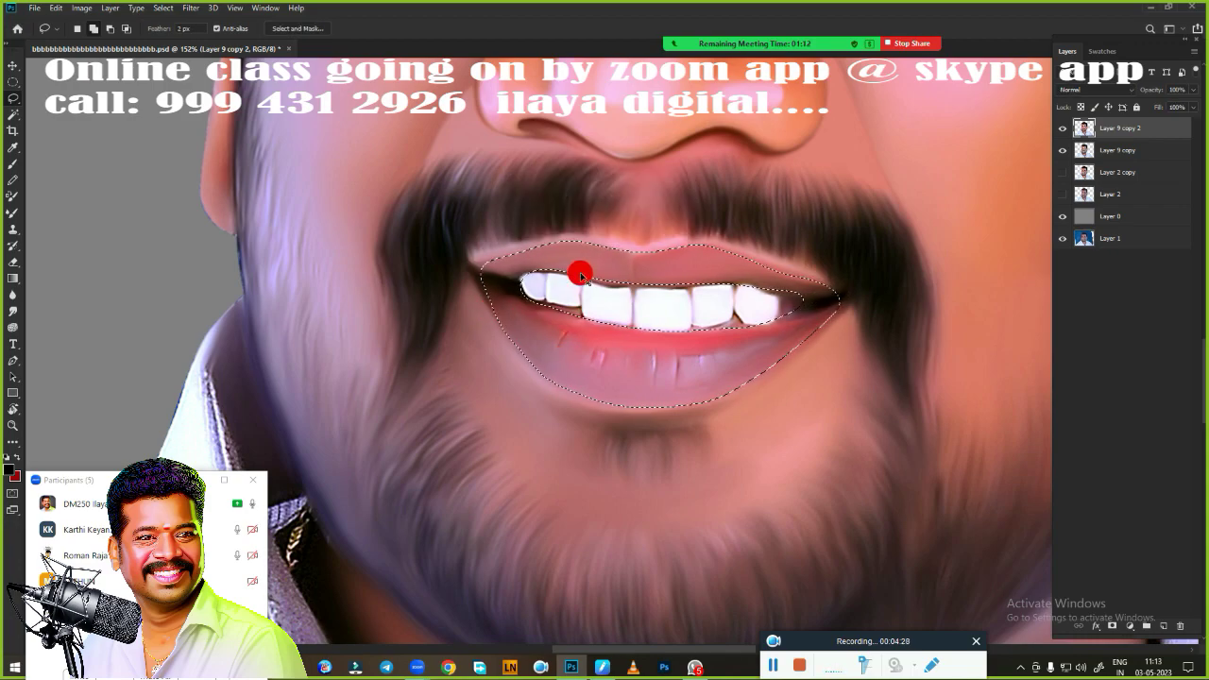
pyautogui.hotkey('ctrl', 'j')
pyautogui.scroll(-3, 715, 391)
pyautogui.scroll(-3, 715, 391)
# - Desaturate the lips layer to −22 and set its fill to 55%
pyautogui.hotkey('ctrl', 'u')
pyautogui.moveTo(890, 256); pyautogui.dragTo(914, 264)
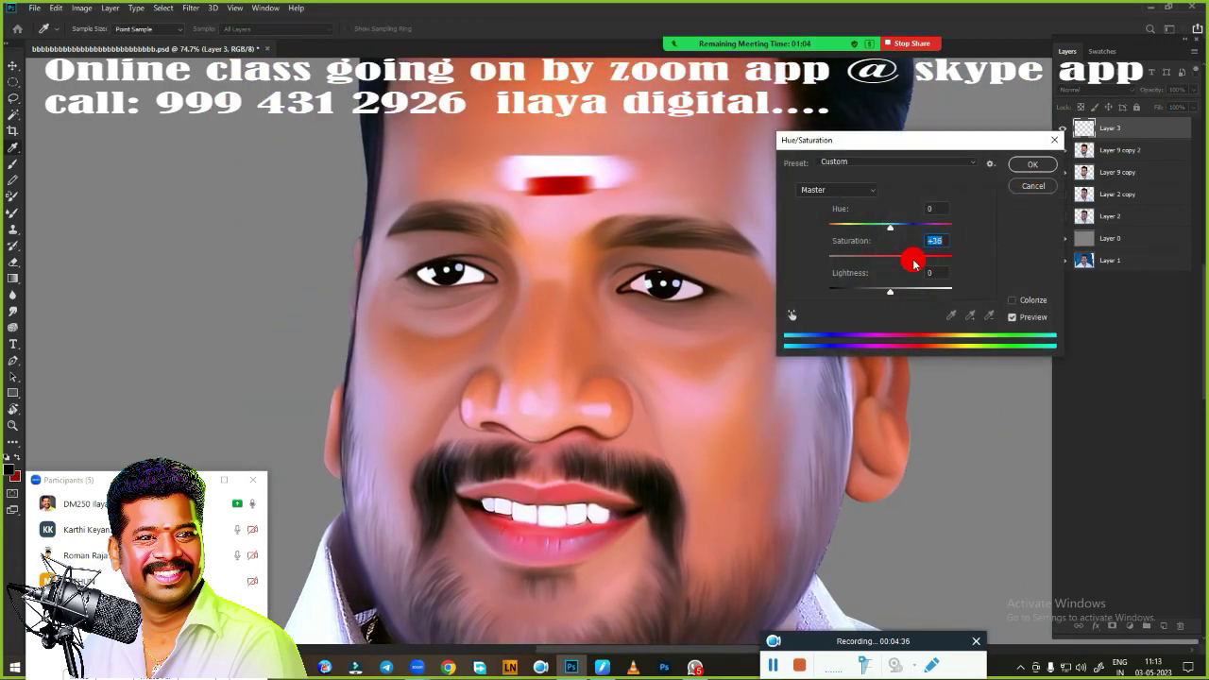
pyautogui.click(1034, 190)
pyautogui.hotkey('ctrl', 'm')
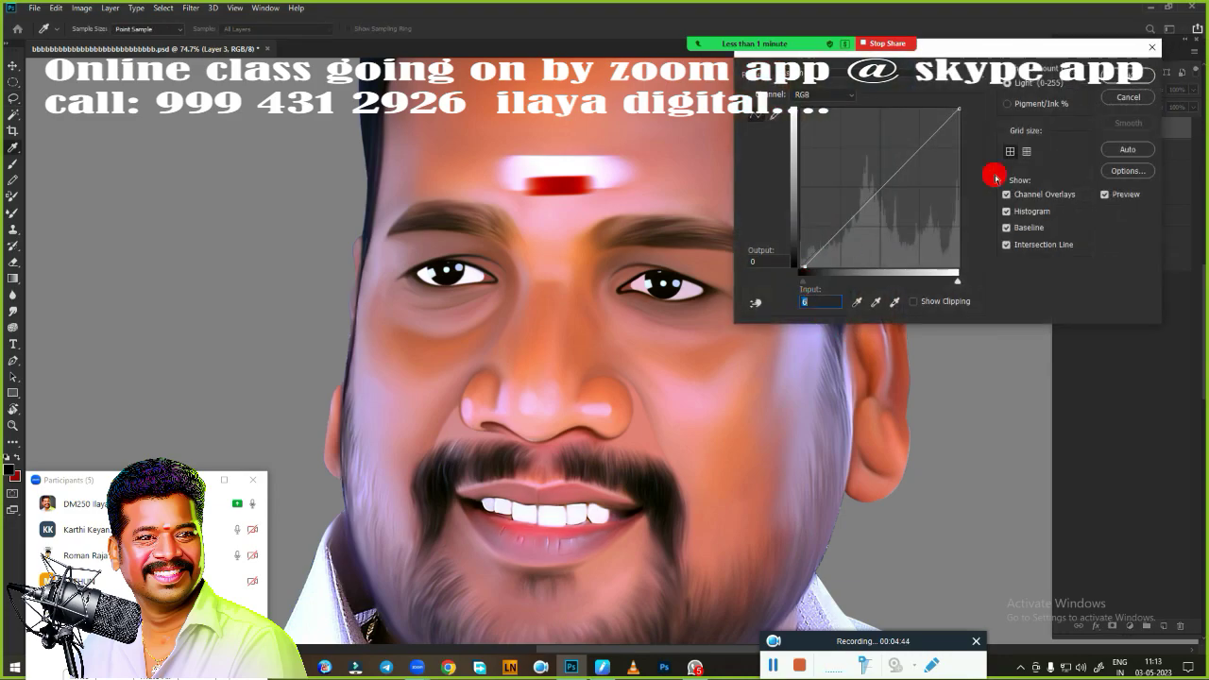
pyautogui.press('Escape')
pyautogui.hotkey('ctrl', 'u')
pyautogui.moveTo(891, 258); pyautogui.dragTo(895, 263)
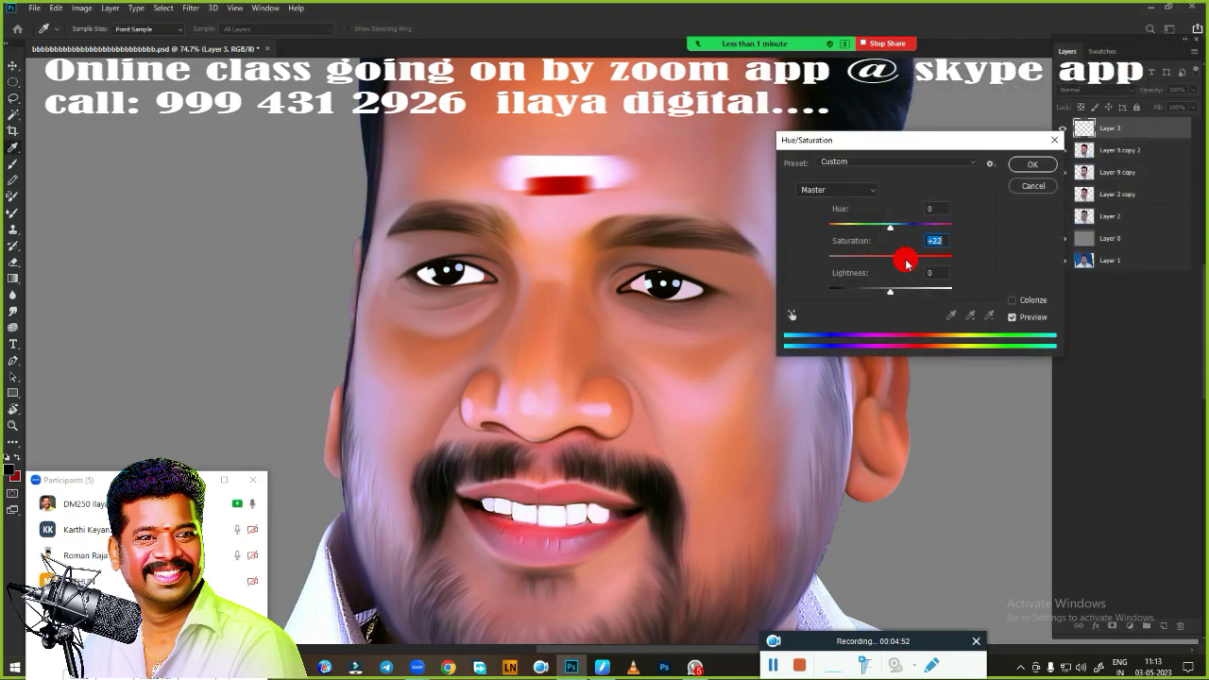
pyautogui.click(1026, 166)
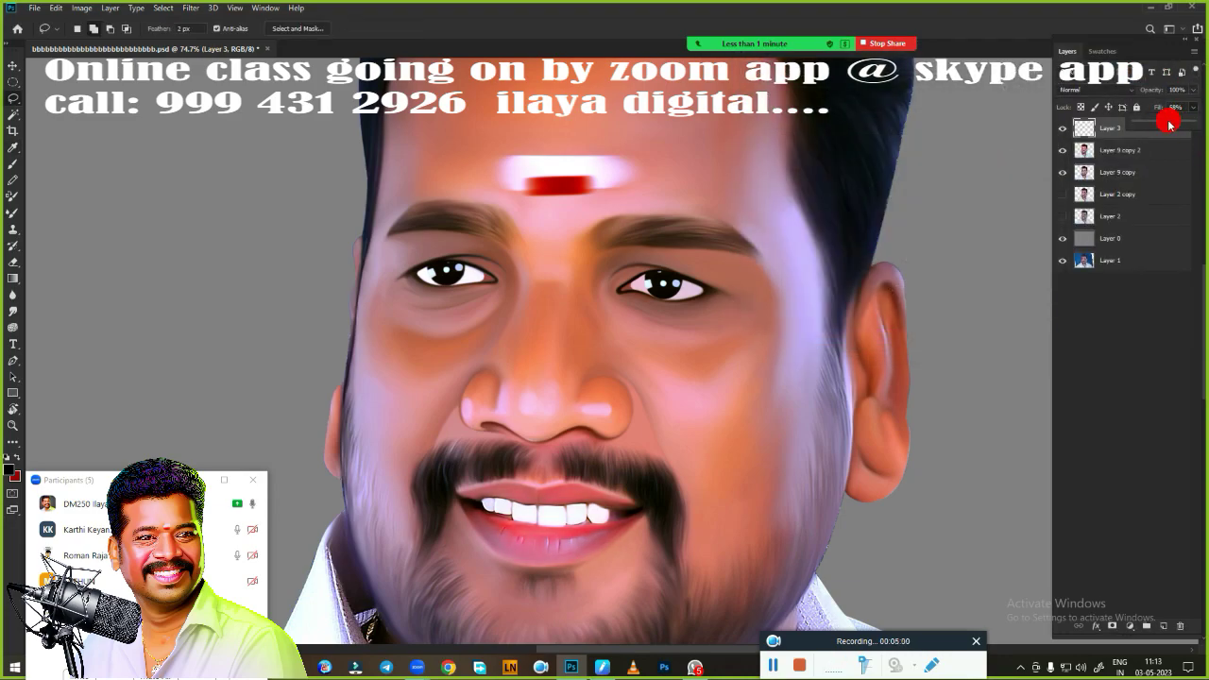
pyautogui.moveTo(1170, 123); pyautogui.dragTo(1167, 124)
pyautogui.click(1064, 129)
# - Lasso the nose and cheek on Layer 9 copy 2, copy to a feathered layer, and colour-balance it
pyautogui.scroll(-2, 721, 350)
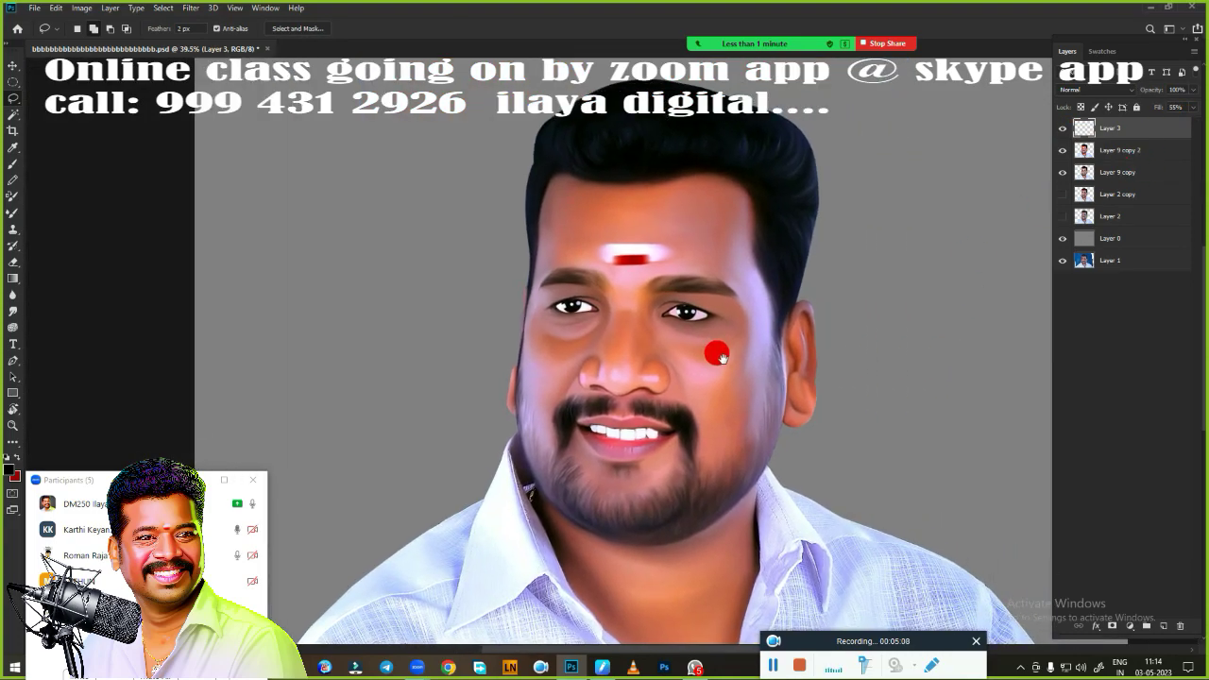
pyautogui.scroll(2, 828, 345)
pyautogui.scroll(-3, 828, 346)
pyautogui.click(1124, 150)
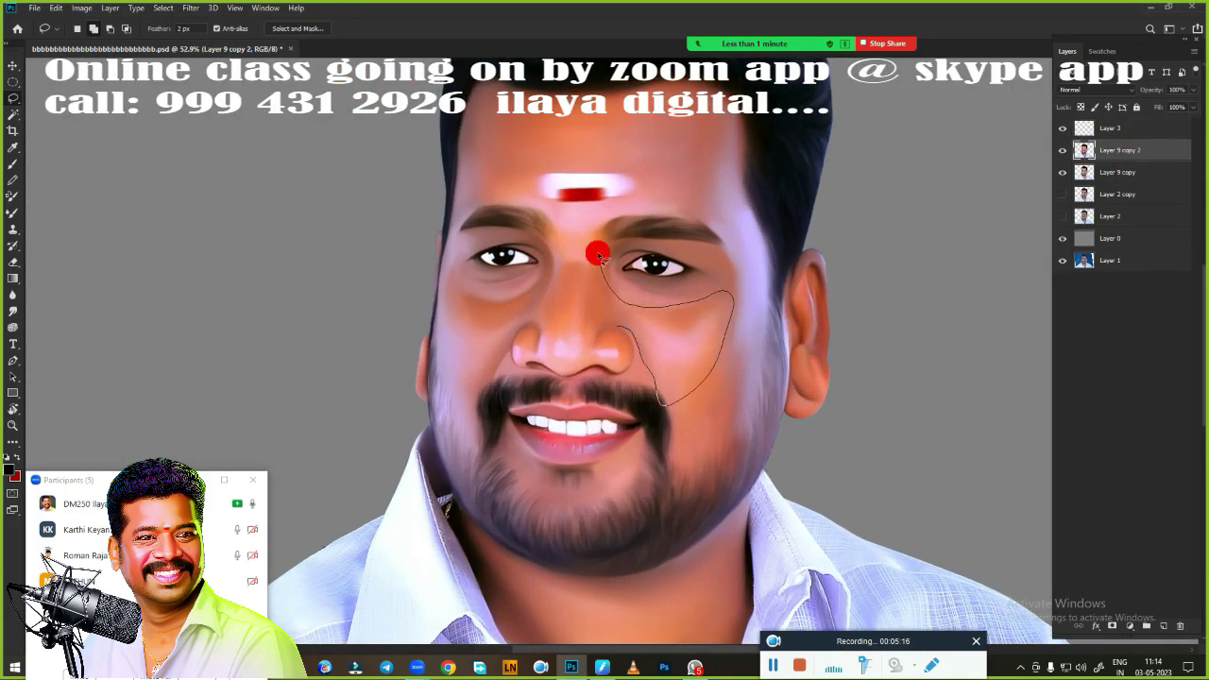
pyautogui.moveTo(599, 257); pyautogui.dragTo(557, 319)
pyautogui.hotkey('shift', 'F6')
pyautogui.press('Return')
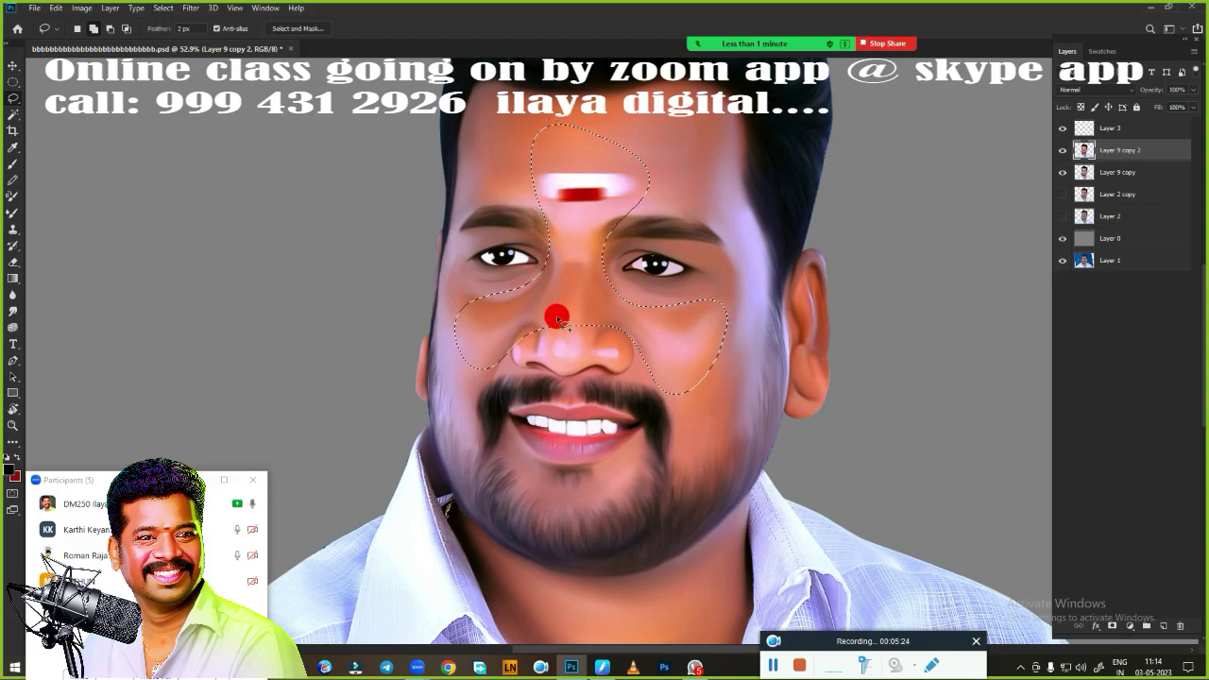
pyautogui.hotkey('ctrl', 'j')
pyautogui.hotkey('ctrl', 'b')
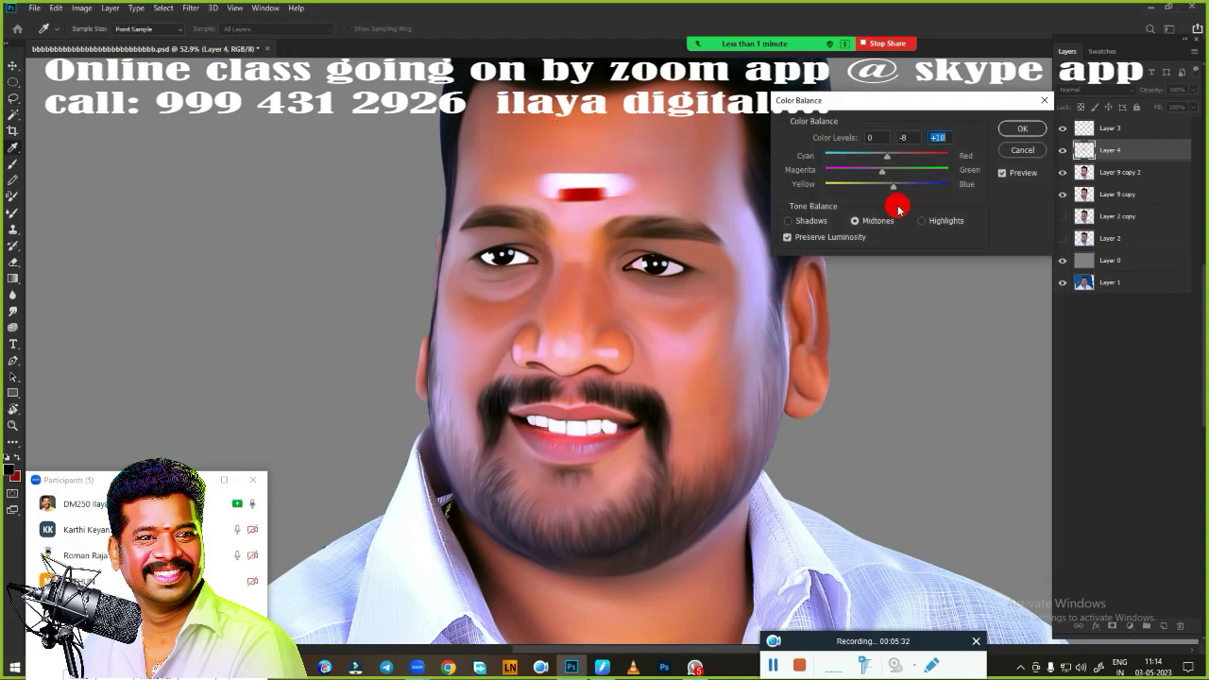
pyautogui.click(1011, 132)
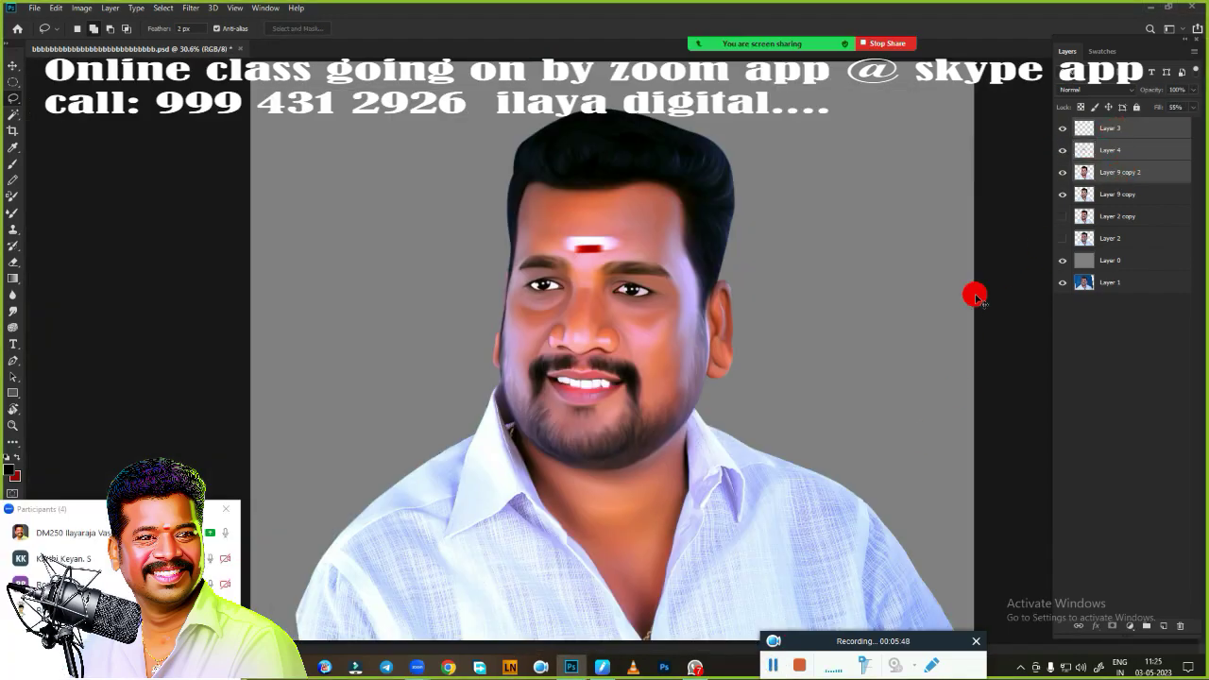
# - Merge the retouched layers, duplicate the result and add a new empty layer on top
pyautogui.hotkey('ctrl', 'e')
pyautogui.hotkey('ctrl', 'j')
pyautogui.hotkey('ctrl', 'shift', 'alt', 'n')
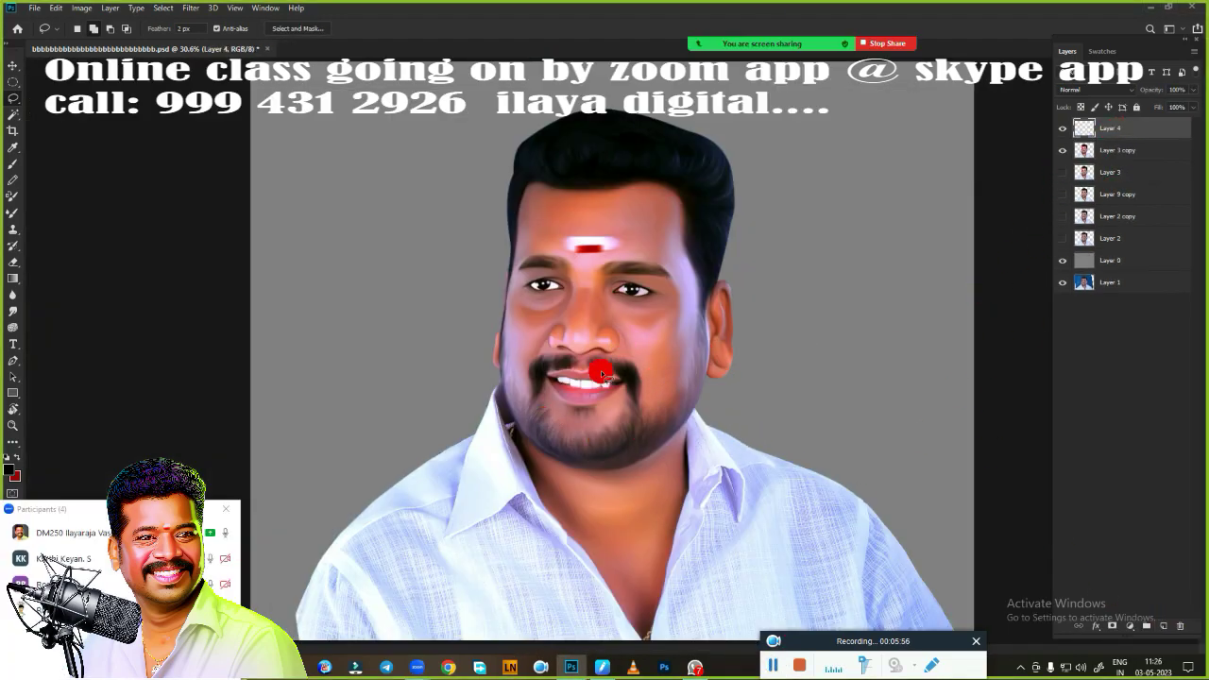
pyautogui.scroll(3, 695, 250)
pyautogui.scroll(2, 656, 340)
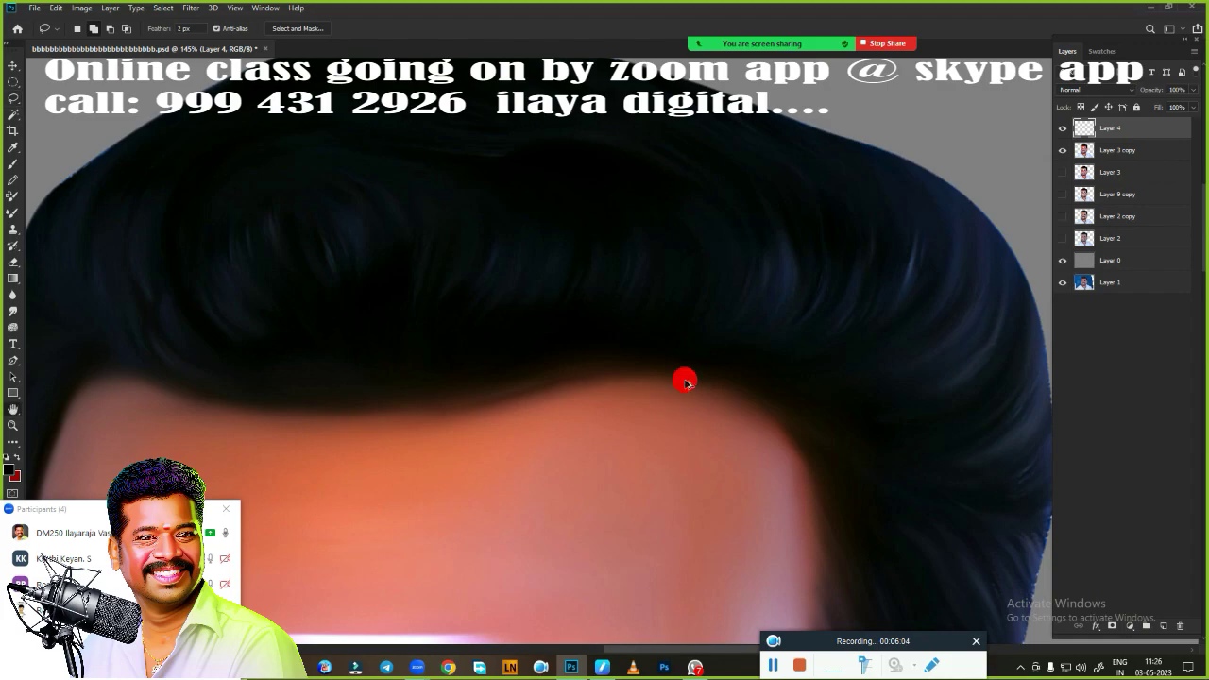
pyautogui.hotkey('ctrl', 'alt', 'i')
pyautogui.press('Escape')
# - Choose a mixer brush preset and set the foreground colour to cyan
pyautogui.press('b')
pyautogui.rightClick(427, 179)
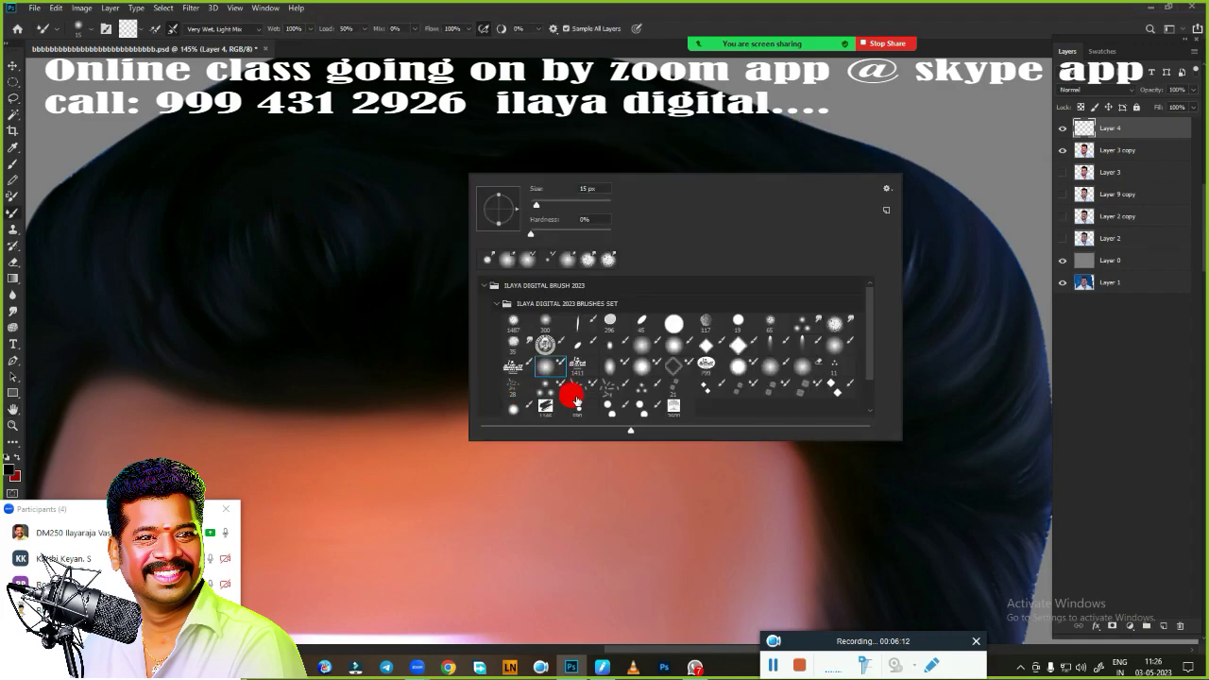
pyautogui.doubleClick(703, 389)
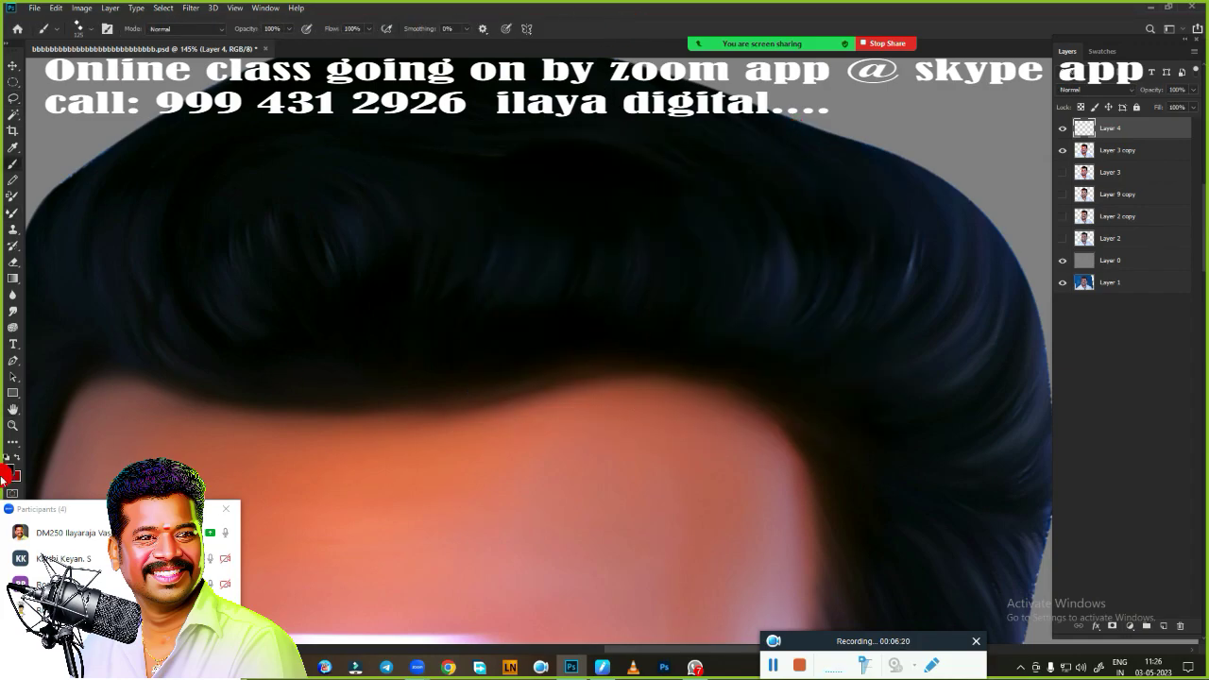
pyautogui.click(12, 475)
pyautogui.click(973, 510)
pyautogui.click(1079, 425)
# - Adjust the tablet pen pressure curve
pyautogui.scroll(-2, 734, 252)
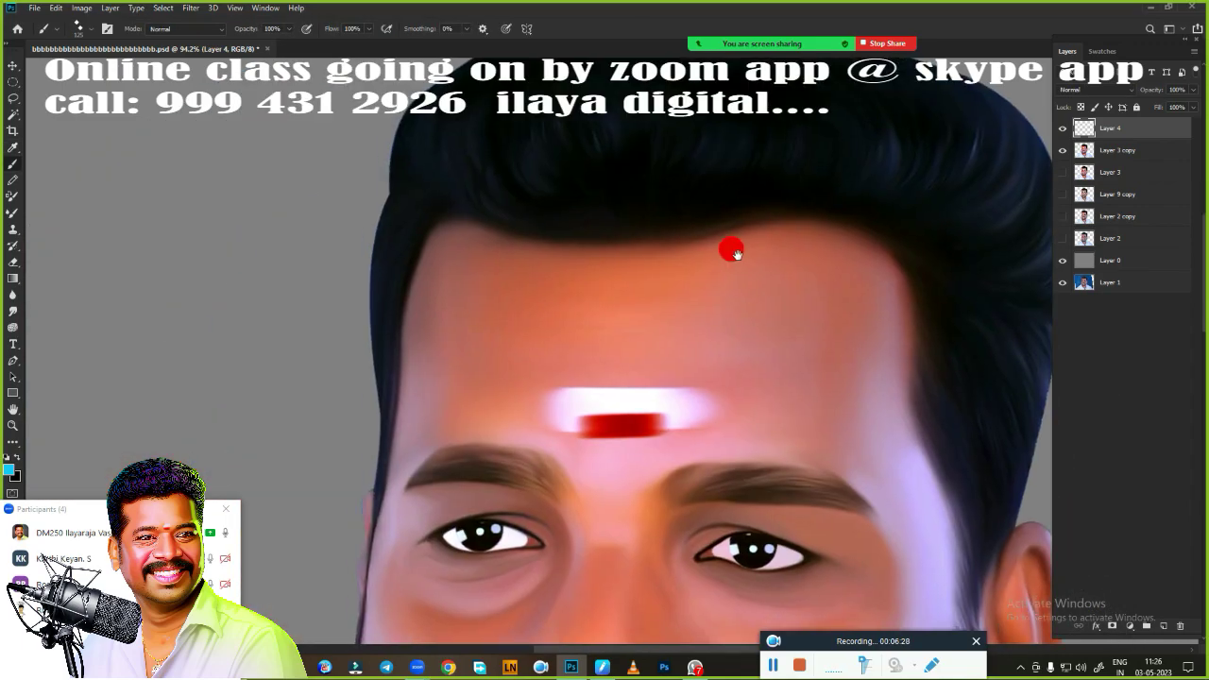
pyautogui.scroll(2, 735, 252)
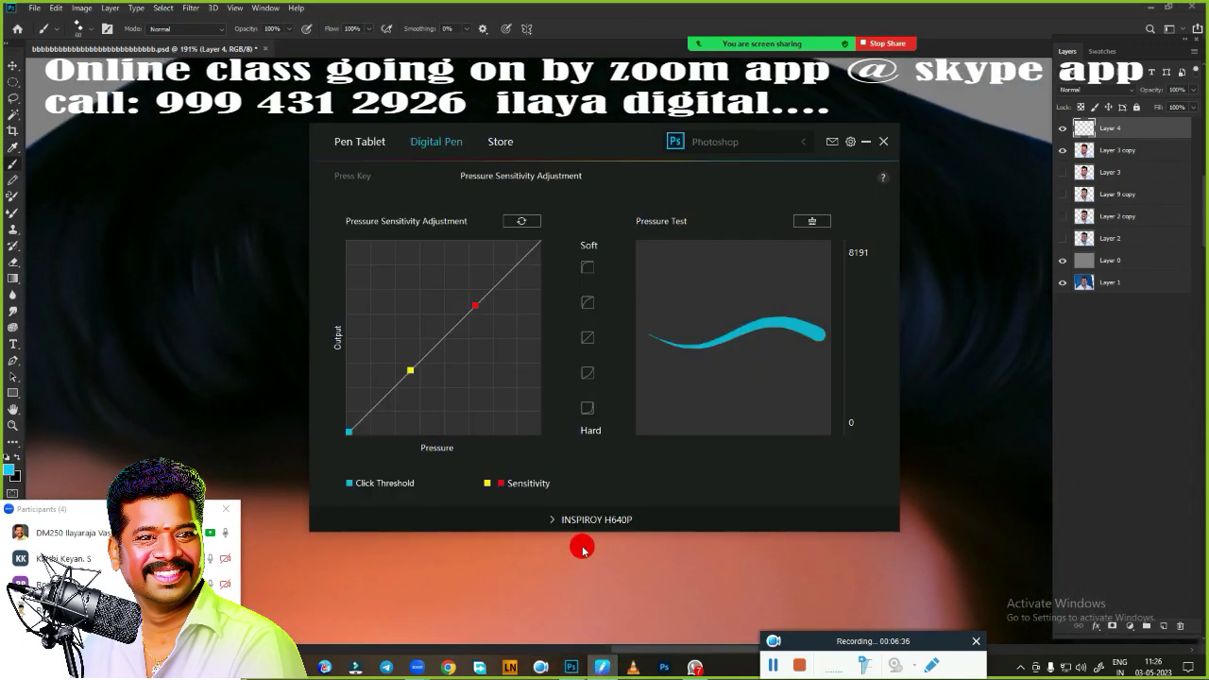
pyautogui.click(587, 406)
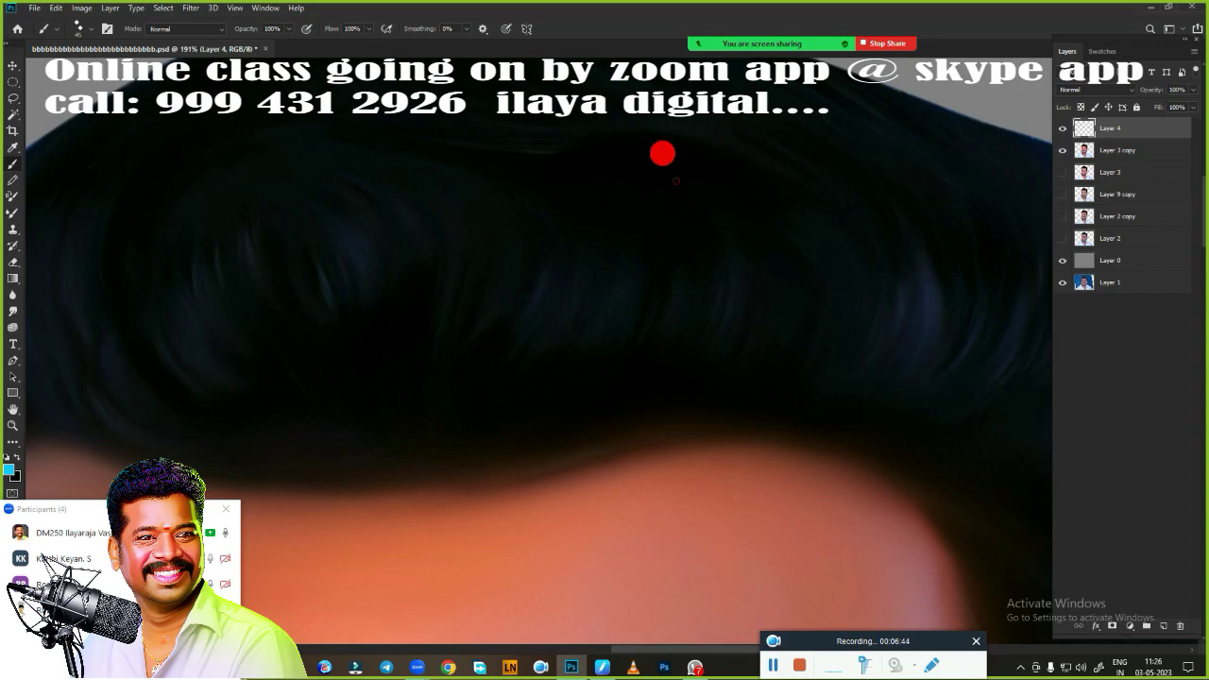
pyautogui.scroll(-2, 638, 435)
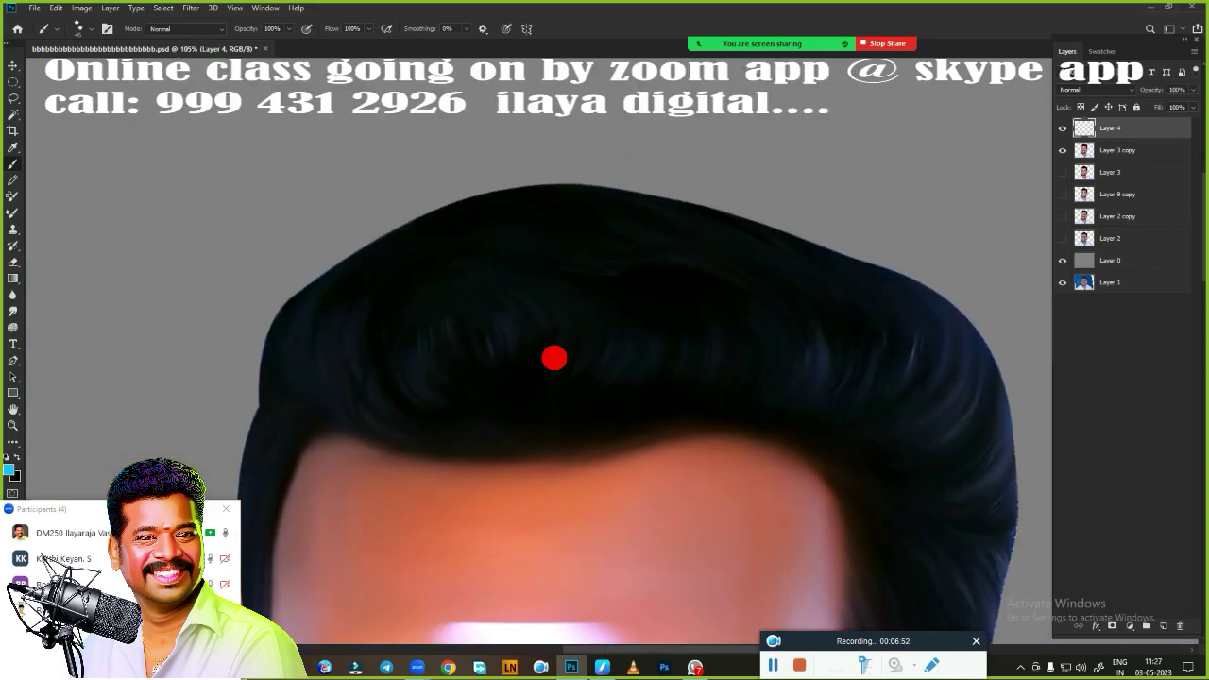
pyautogui.scroll(3, 495, 422)
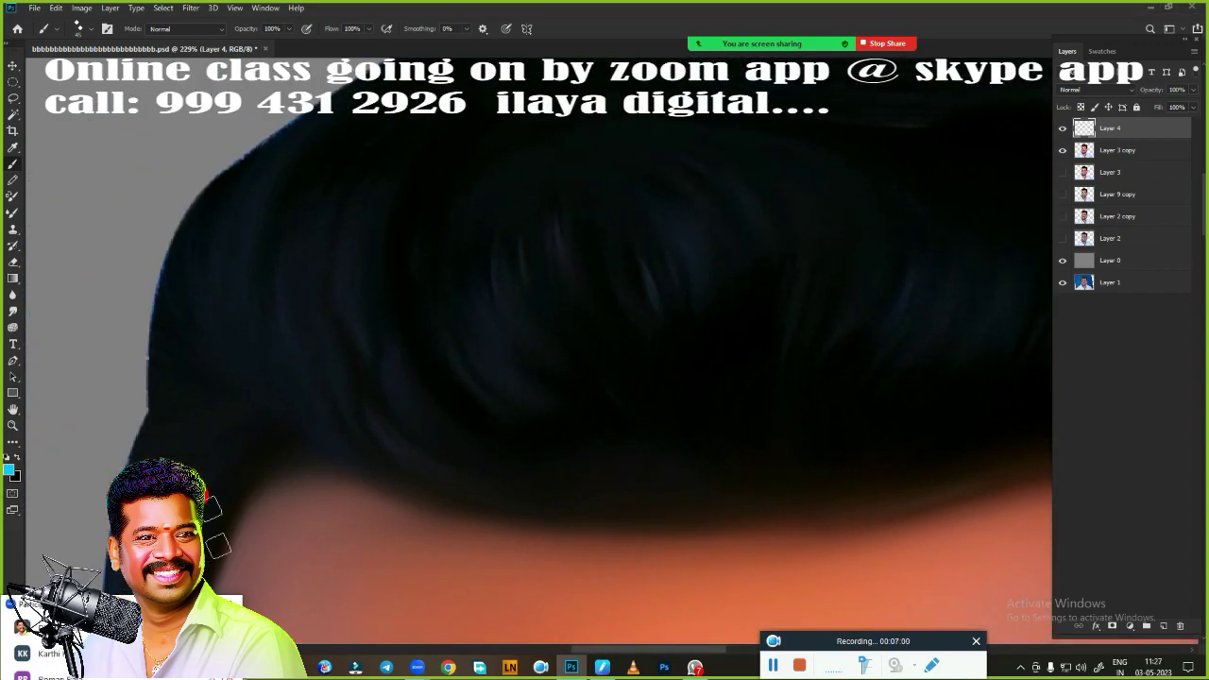
# - Switch to full-screen mode and zoom in on the hair above the forehead
pyautogui.press('f')
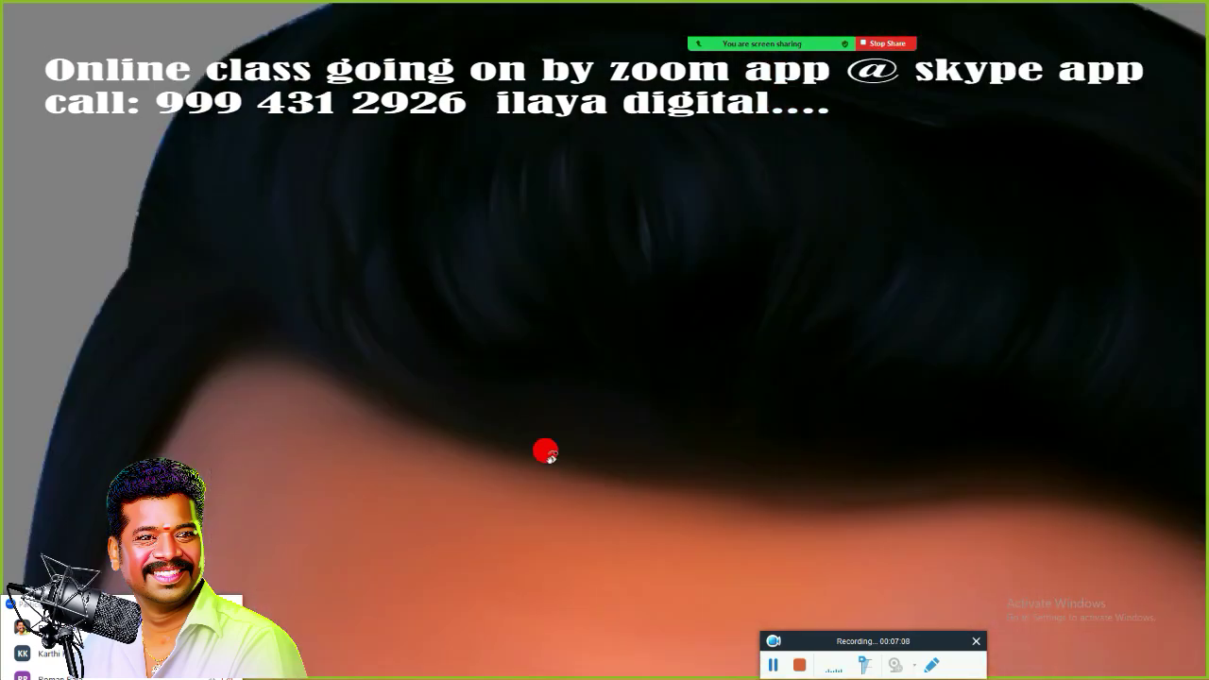
pyautogui.scroll(3, 545, 450)
pyautogui.scroll(2, 512, 400)
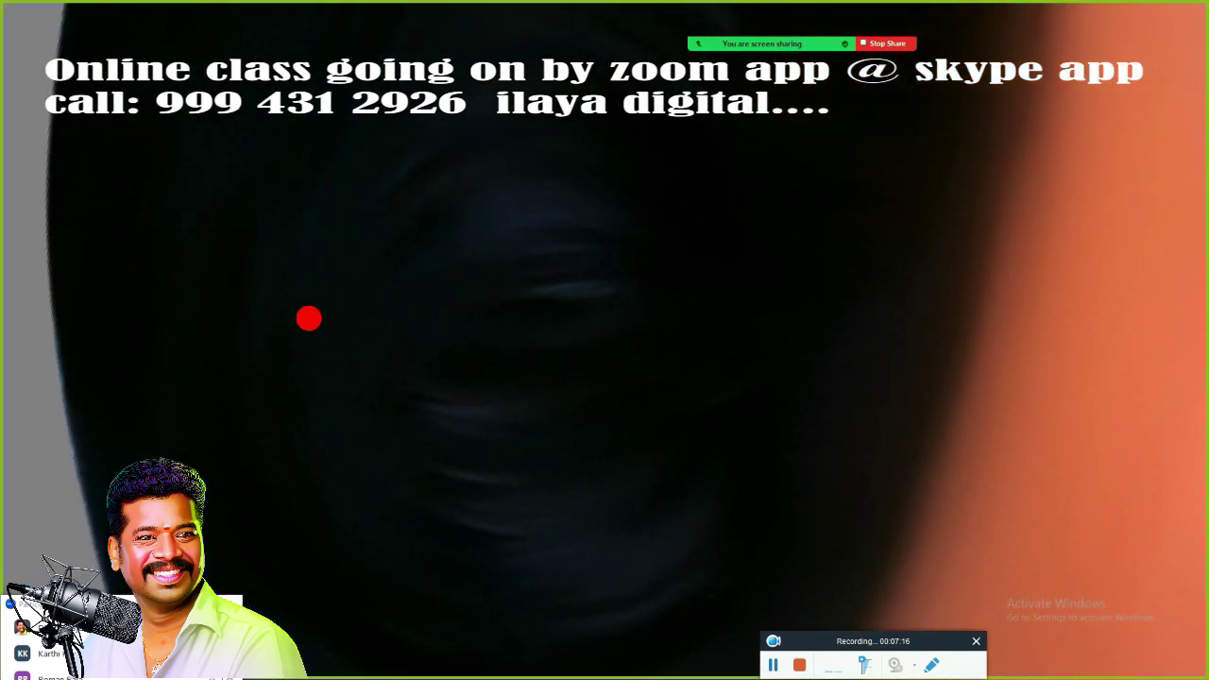
pyautogui.scroll(-2, 527, 266)
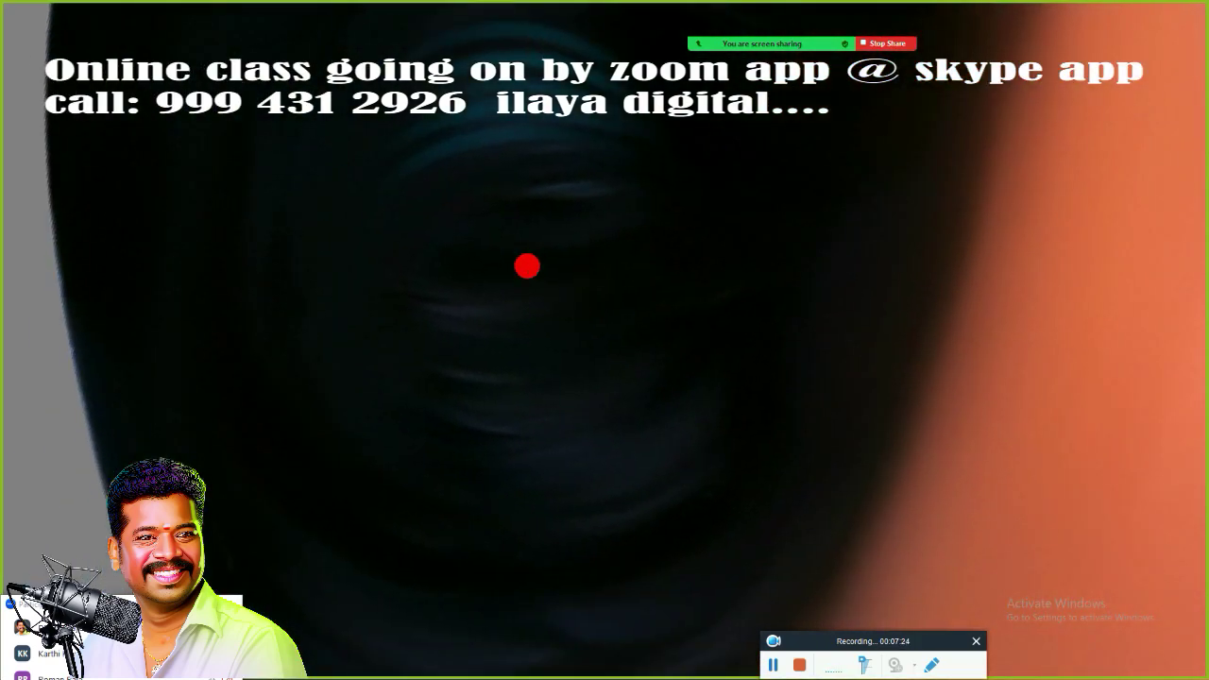
pyautogui.scroll(-2, 527, 267)
pyautogui.scroll(-2, 507, 362)
pyautogui.scroll(3, 651, 424)
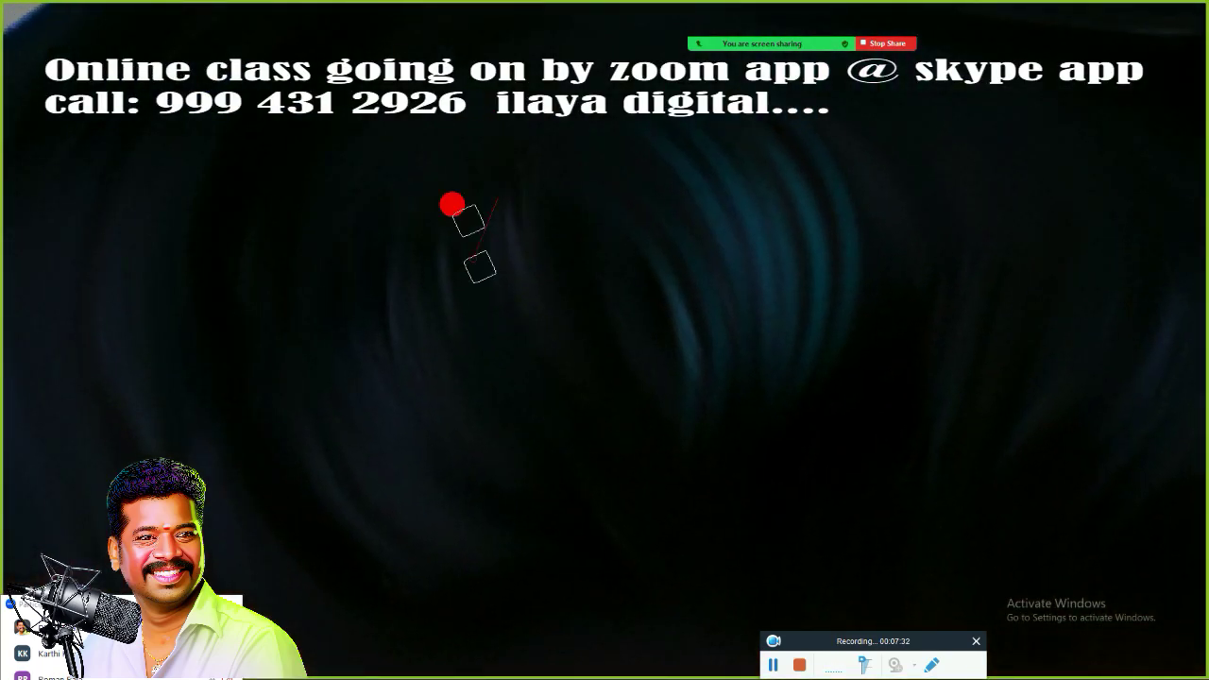
pyautogui.scroll(-1, 604, 359)
pyautogui.scroll(-1, 595, 274)
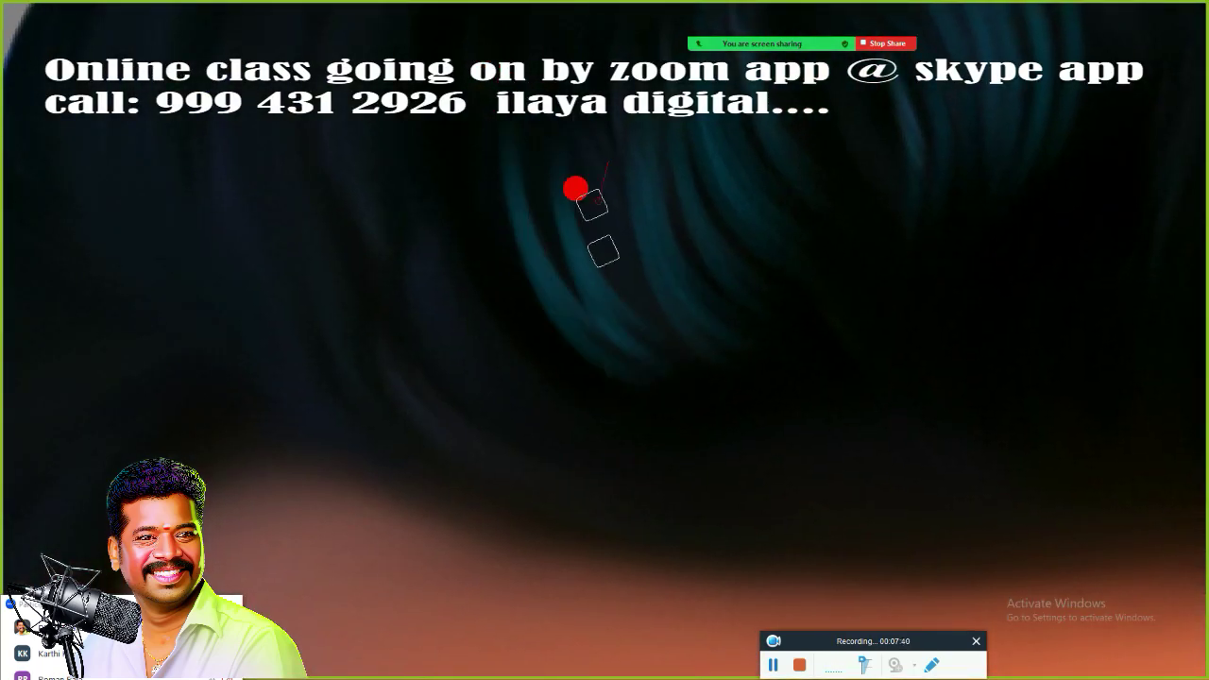
pyautogui.scroll(-2, 575, 362)
pyautogui.scroll(2, 575, 305)
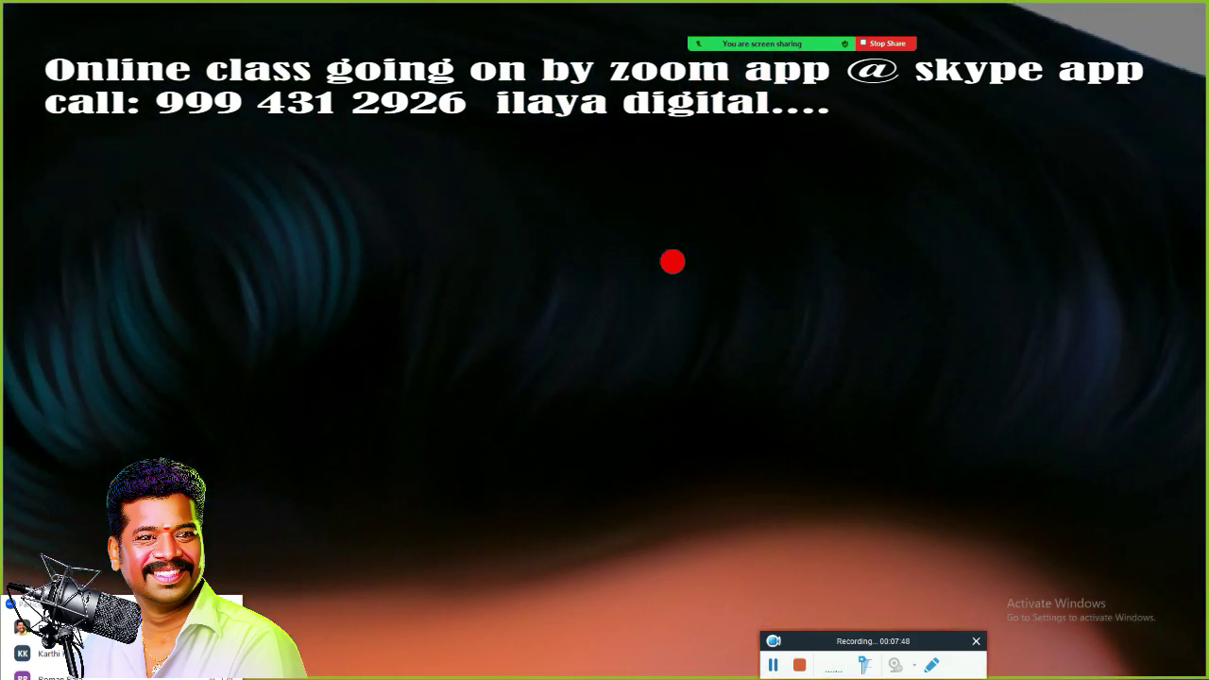
pyautogui.scroll(-2, 466, 488)
pyautogui.scroll(2, 456, 494)
pyautogui.scroll(1, 529, 475)
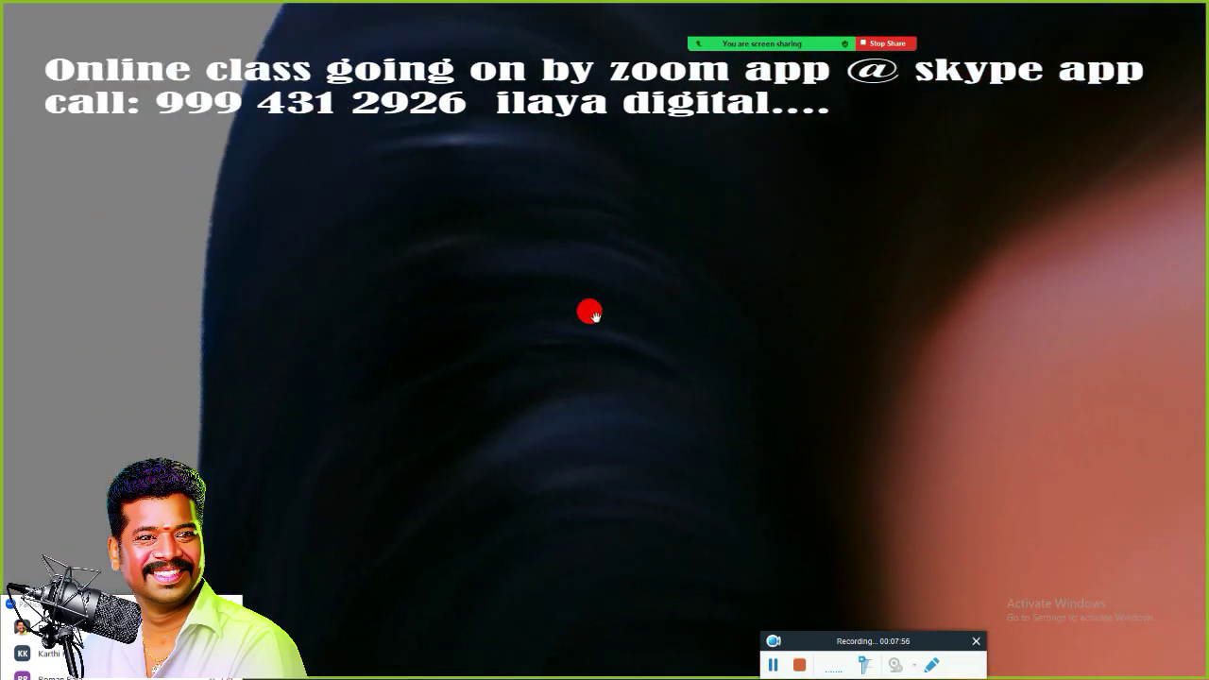
pyautogui.scroll(1, 636, 344)
pyautogui.scroll(-1, 359, 332)
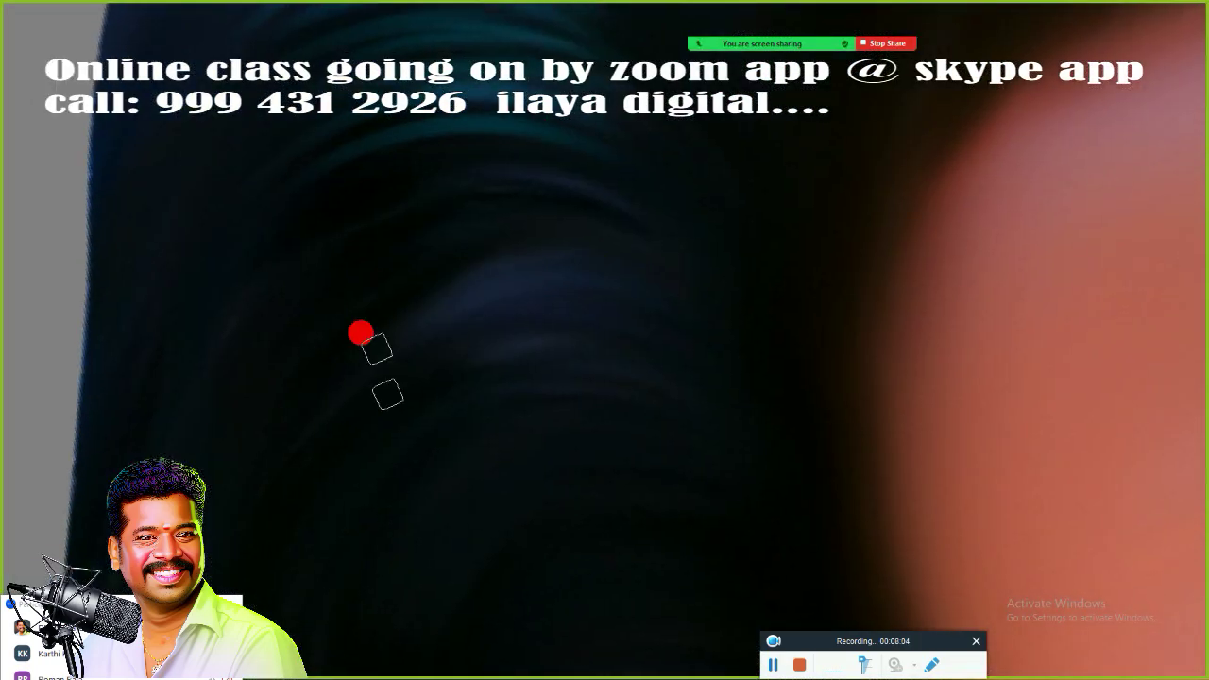
pyautogui.scroll(1, 632, 409)
pyautogui.scroll(-1, 632, 409)
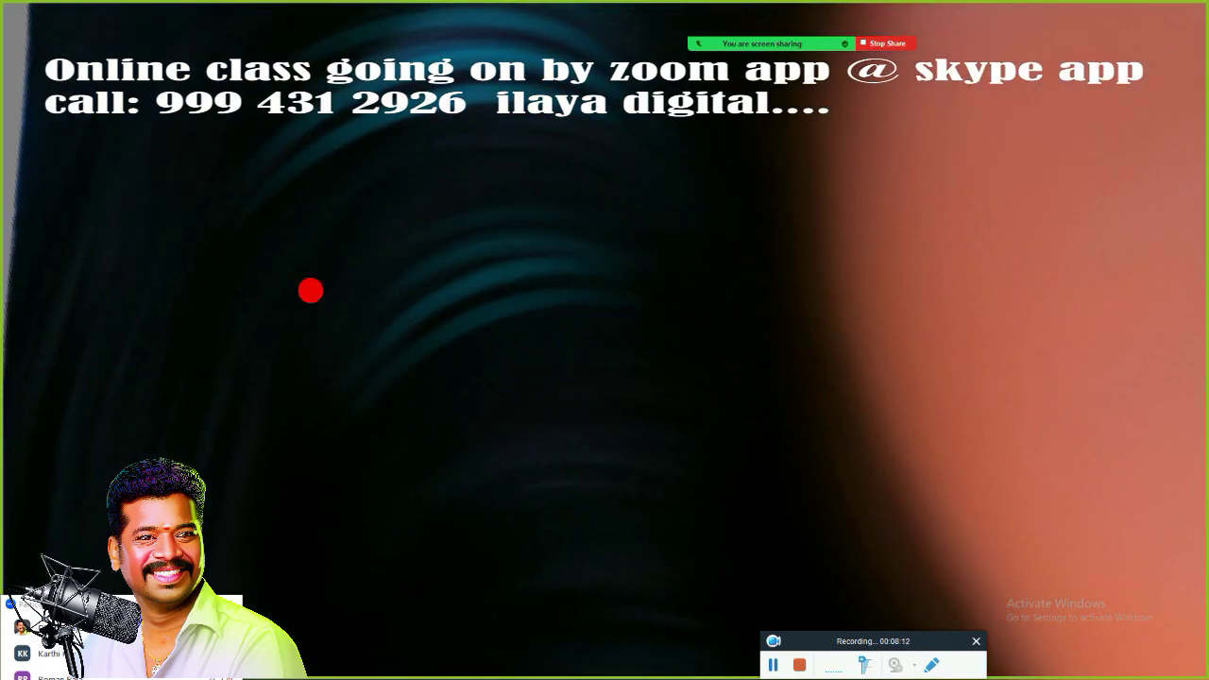
pyautogui.scroll(1, 626, 218)
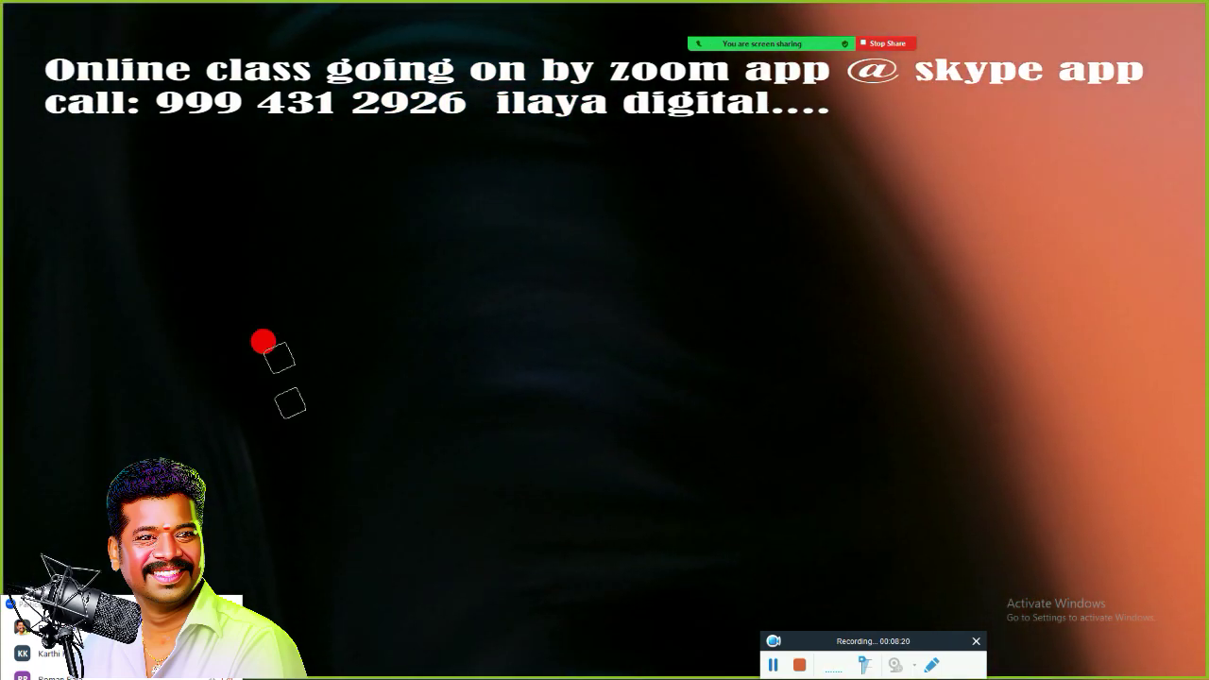
pyautogui.scroll(-1, 262, 340)
pyautogui.scroll(1, 275, 335)
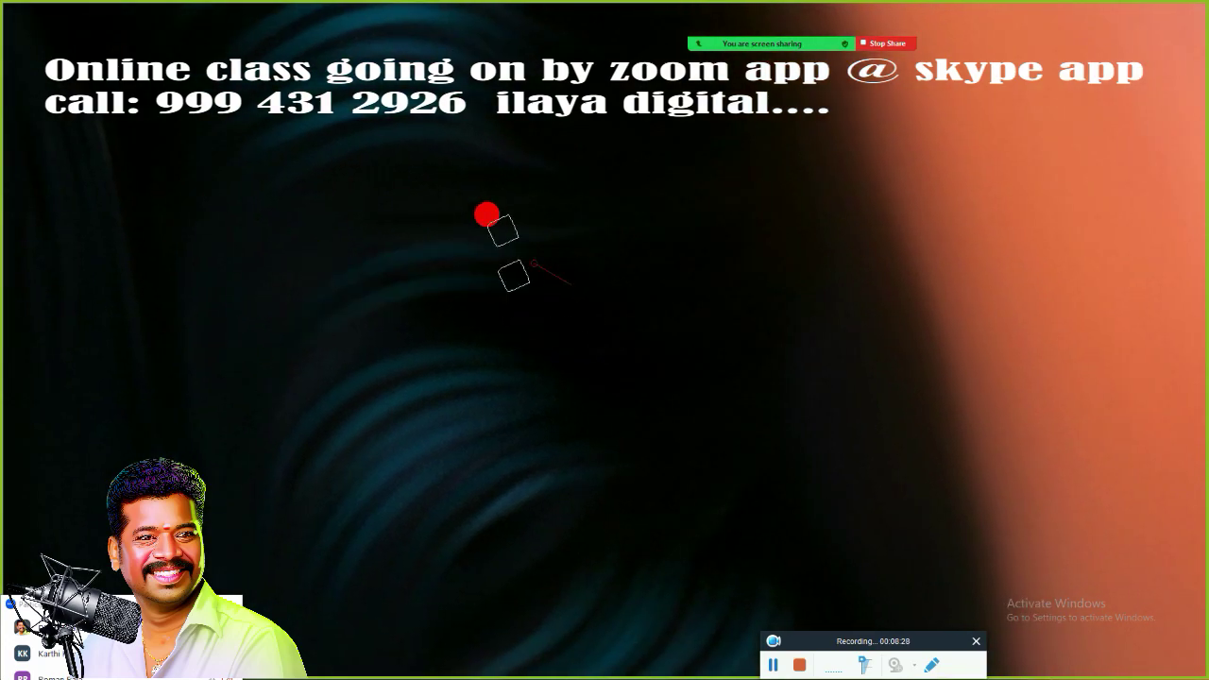
pyautogui.scroll(-2, 450, 311)
pyautogui.scroll(-2, 449, 311)
pyautogui.scroll(3, 497, 510)
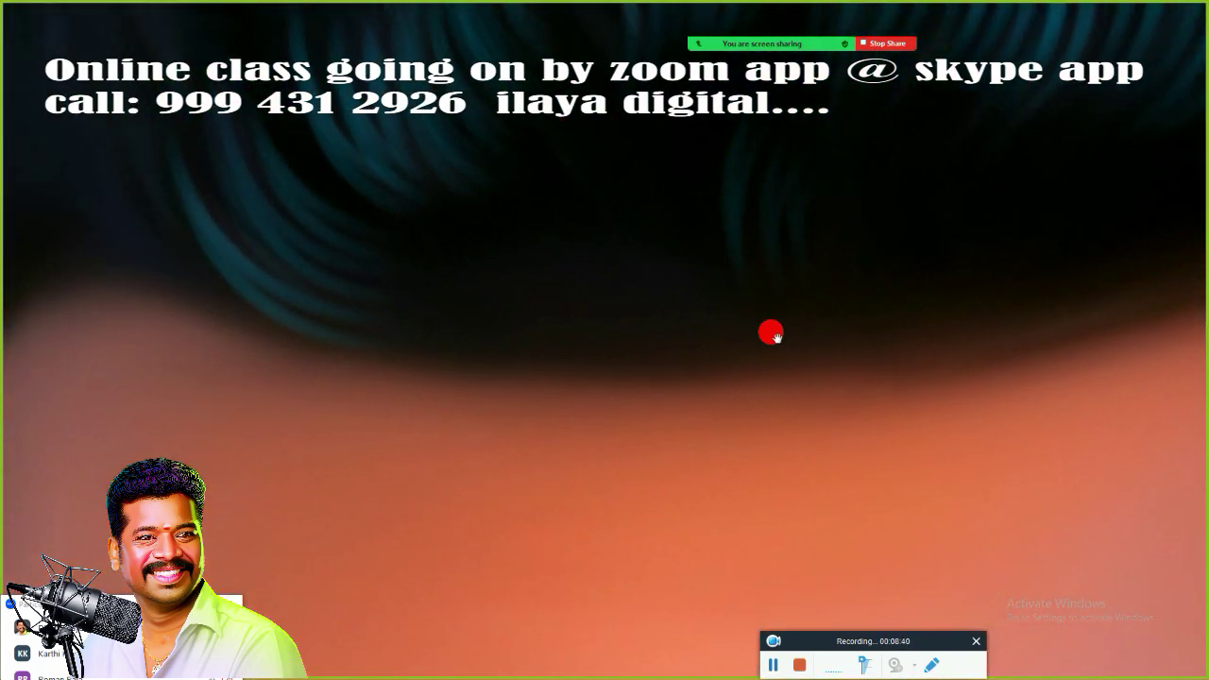
# - Brush cyan strands and curls into the dark hair along the hairline
pyautogui.click(510, 261)
pyautogui.click(501, 221)
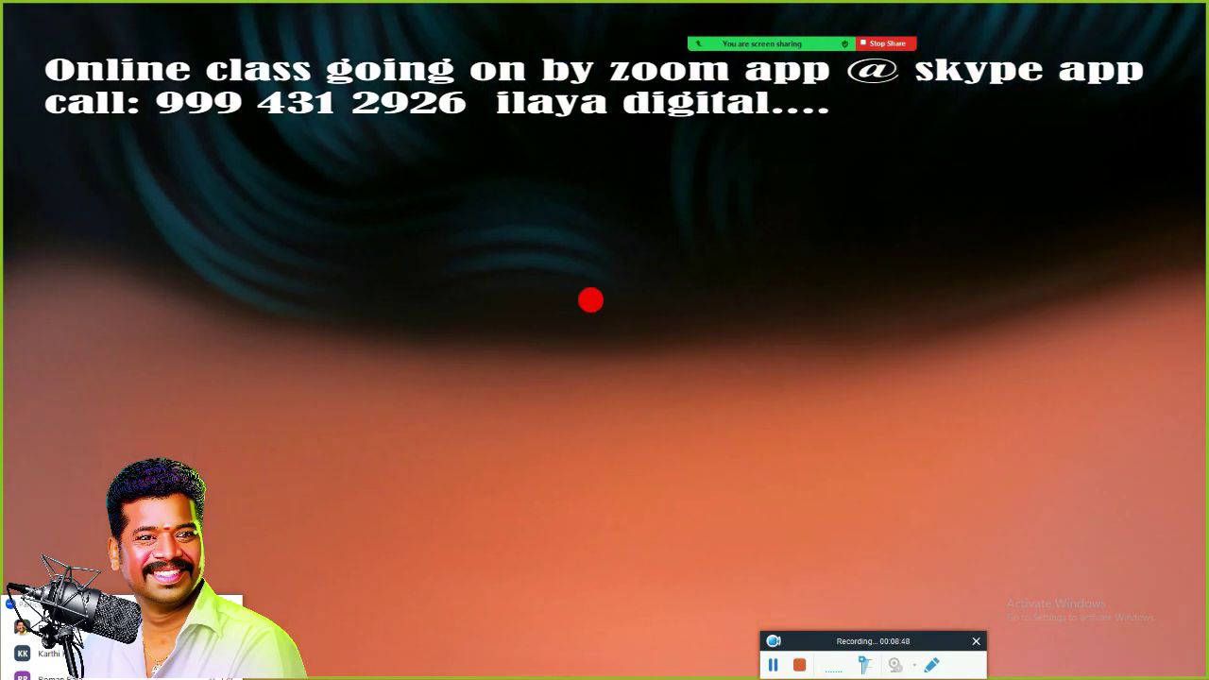
pyautogui.moveTo(592, 300); pyautogui.dragTo(448, 523)
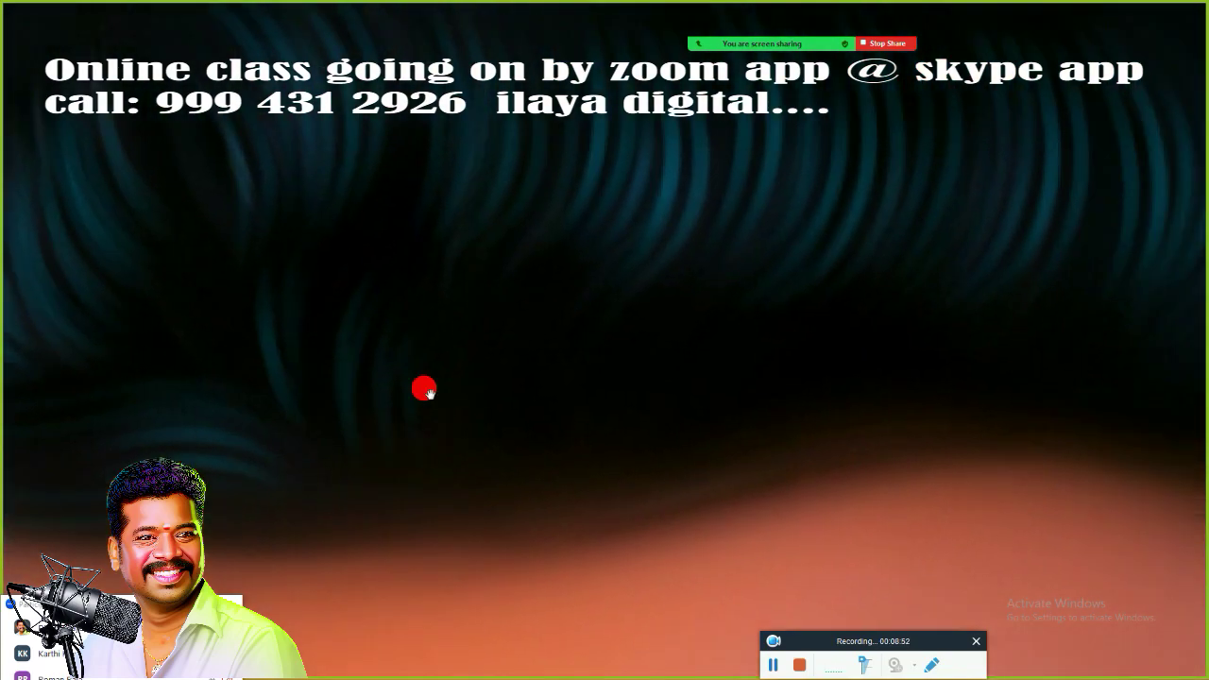
pyautogui.scroll(-2, 430, 397)
pyautogui.scroll(1, 302, 378)
pyautogui.scroll(-2, 340, 376)
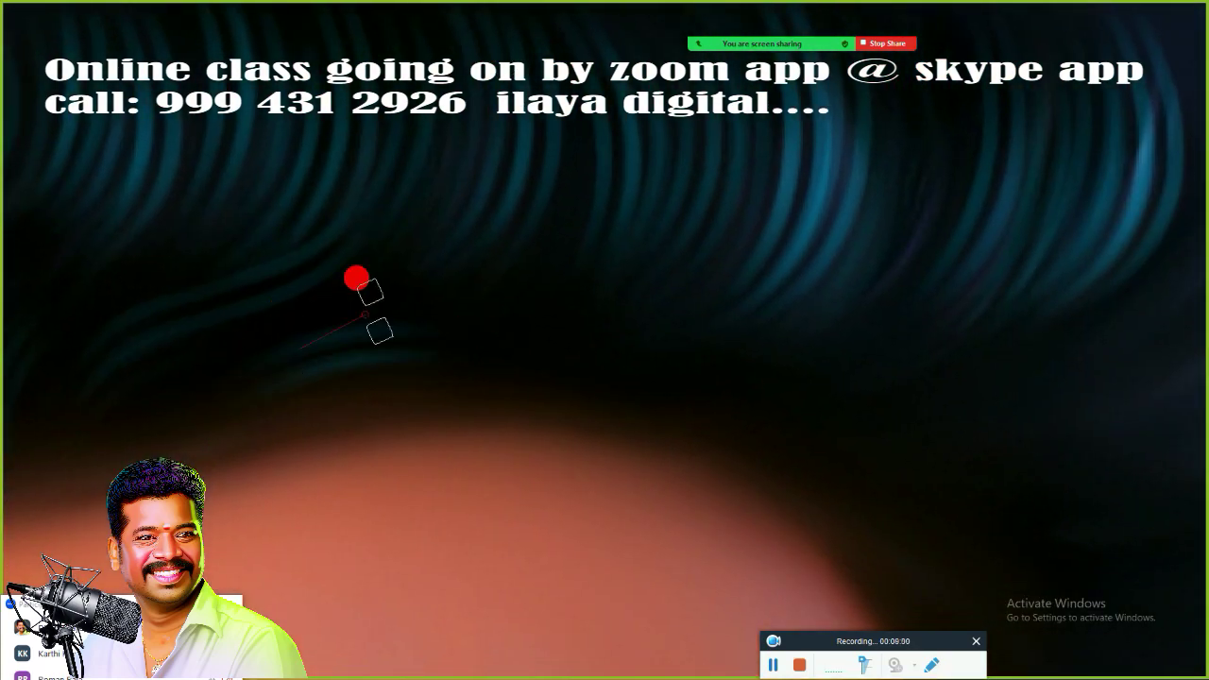
pyautogui.scroll(-1, 346, 302)
pyautogui.scroll(-3, 659, 337)
pyautogui.scroll(3, 466, 313)
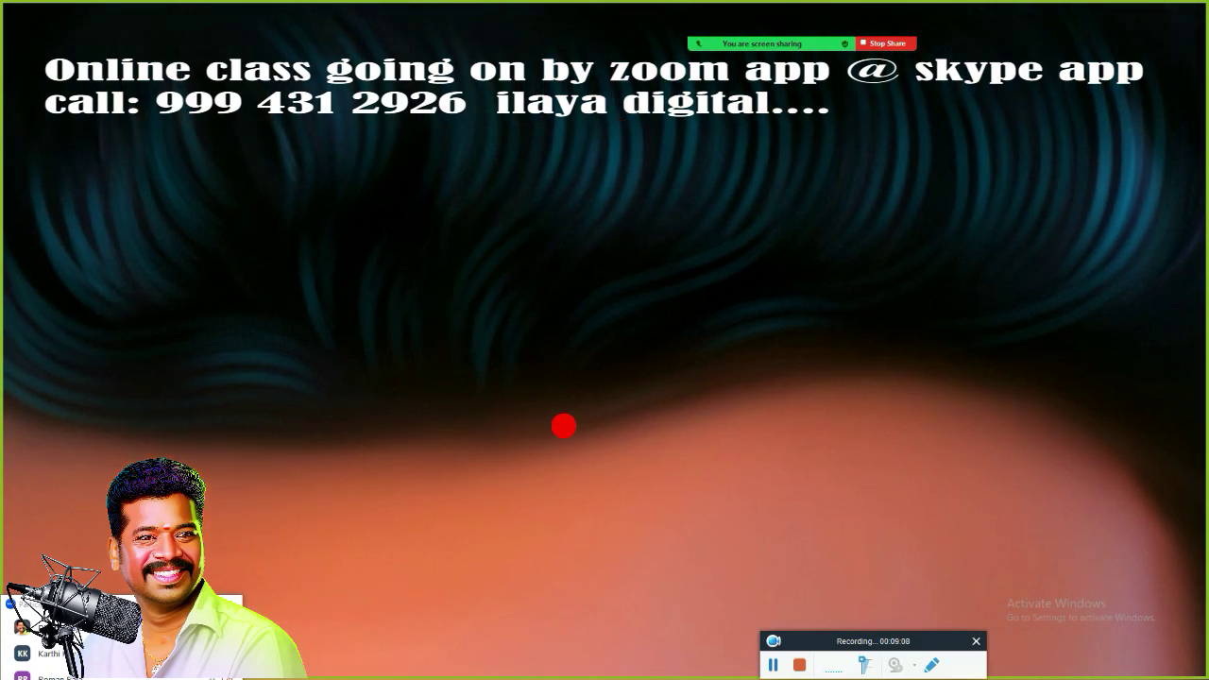
pyautogui.scroll(-1, 523, 242)
pyautogui.scroll(-1, 656, 407)
pyautogui.scroll(-1, 595, 387)
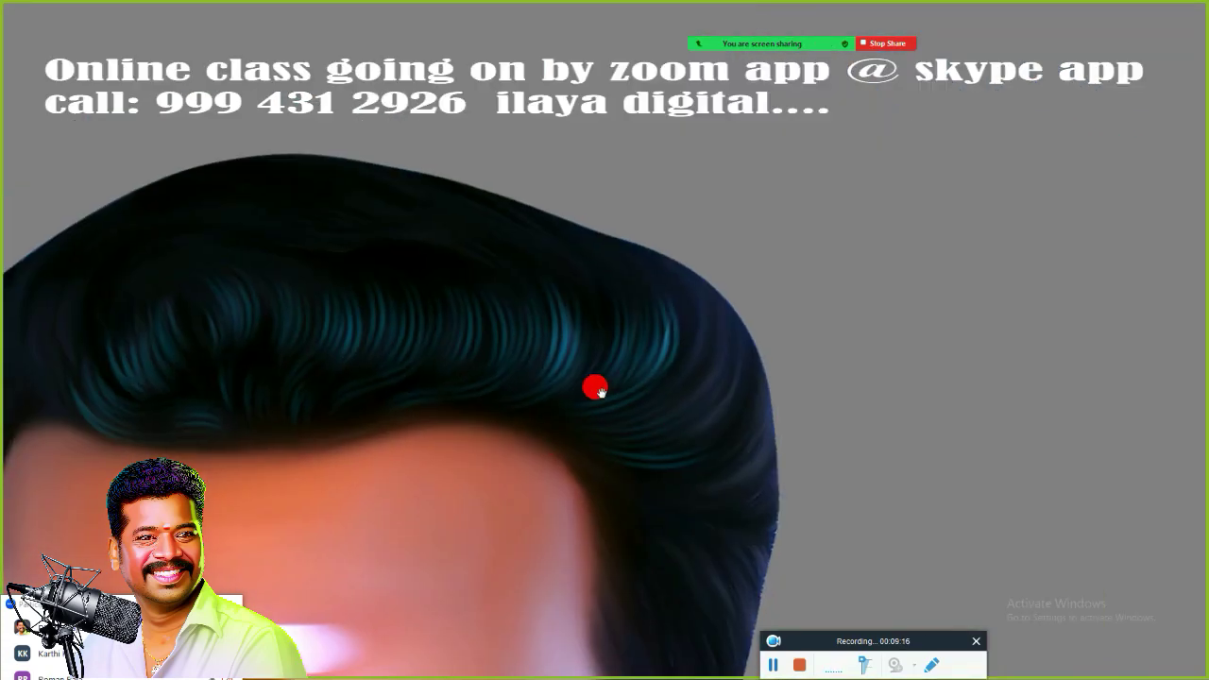
pyautogui.scroll(2, 595, 387)
pyautogui.scroll(1, 594, 303)
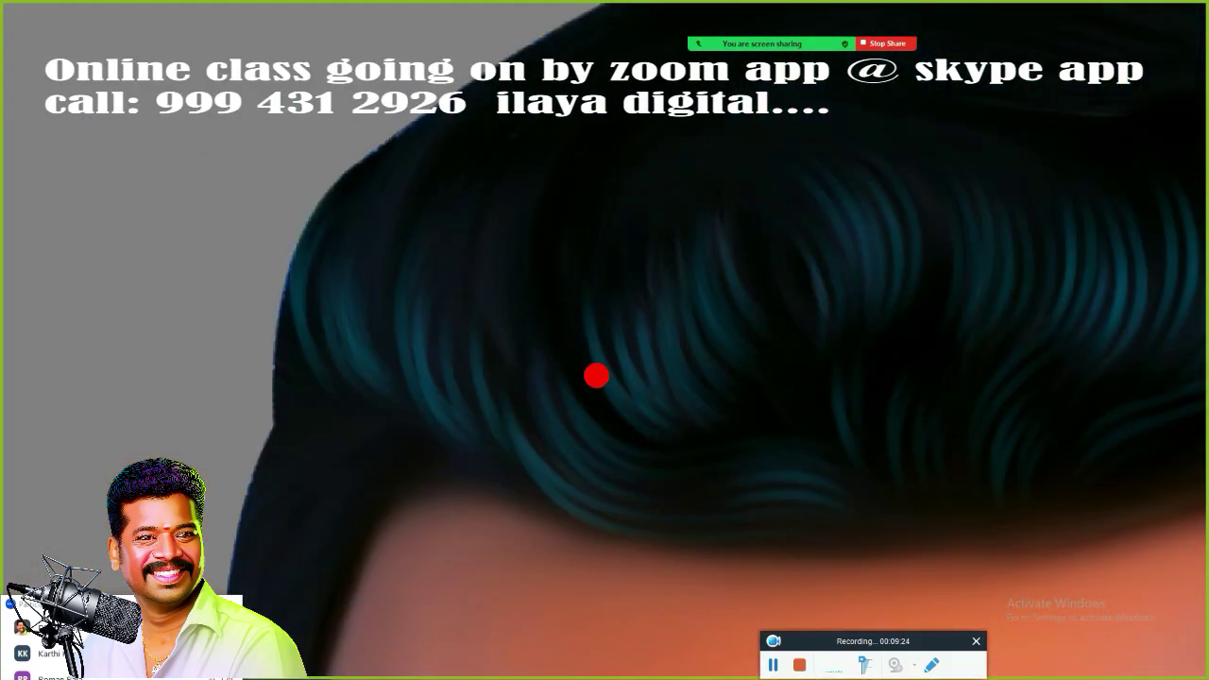
pyautogui.moveTo(596, 376)
pyautogui.mouseDown()
pyautogui.moveTo(472, 355)
pyautogui.moveTo(447, 324)
pyautogui.moveTo(328, 354)
pyautogui.moveTo(377, 275)
pyautogui.moveTo(734, 170)
pyautogui.mouseUp()
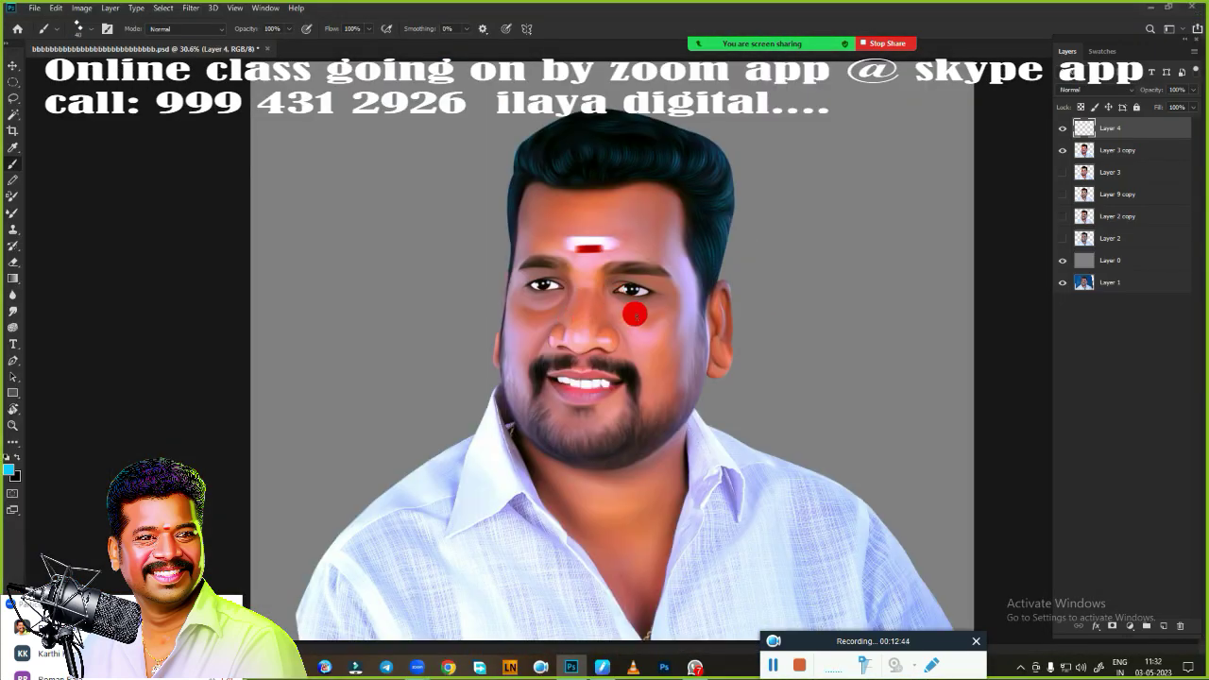
# - Fill the background Layer 0 with black
pyautogui.click(1119, 260)
pyautogui.hotkey('ctrl', 'BackSpace')
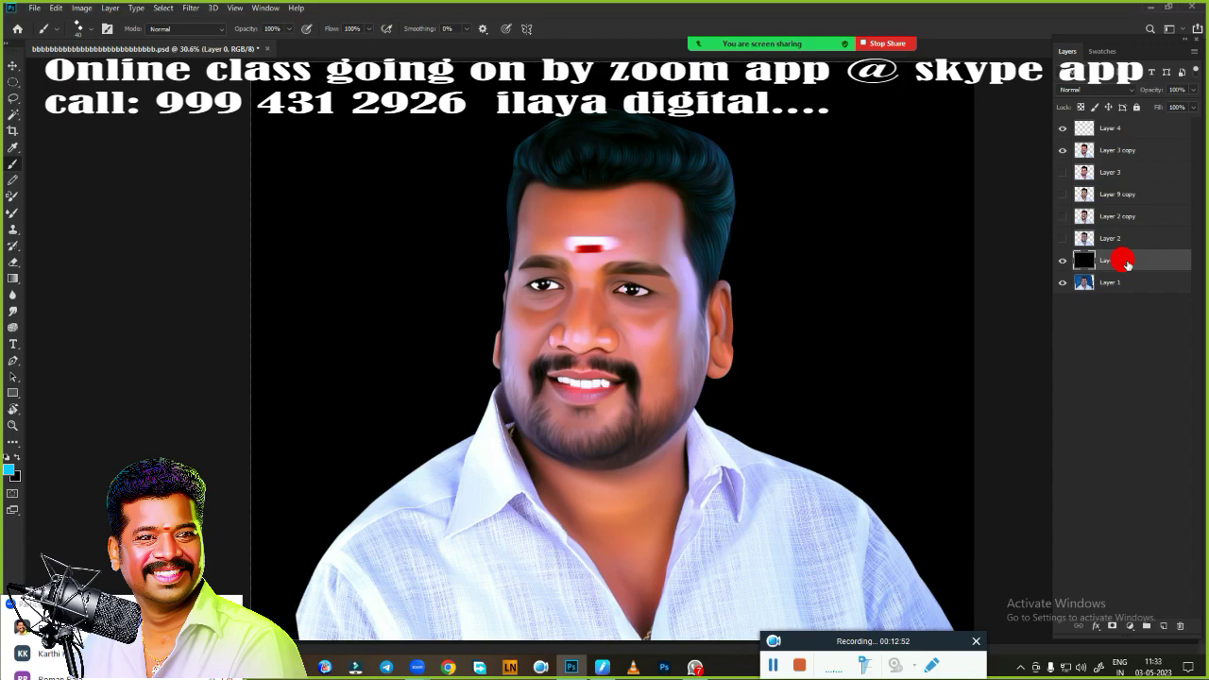
pyautogui.click(1119, 134)
# - Make Layer 3 copy visible, remove the extra Layer 4 copy, and select Layer 3 copy
pyautogui.scroll(3, 725, 409)
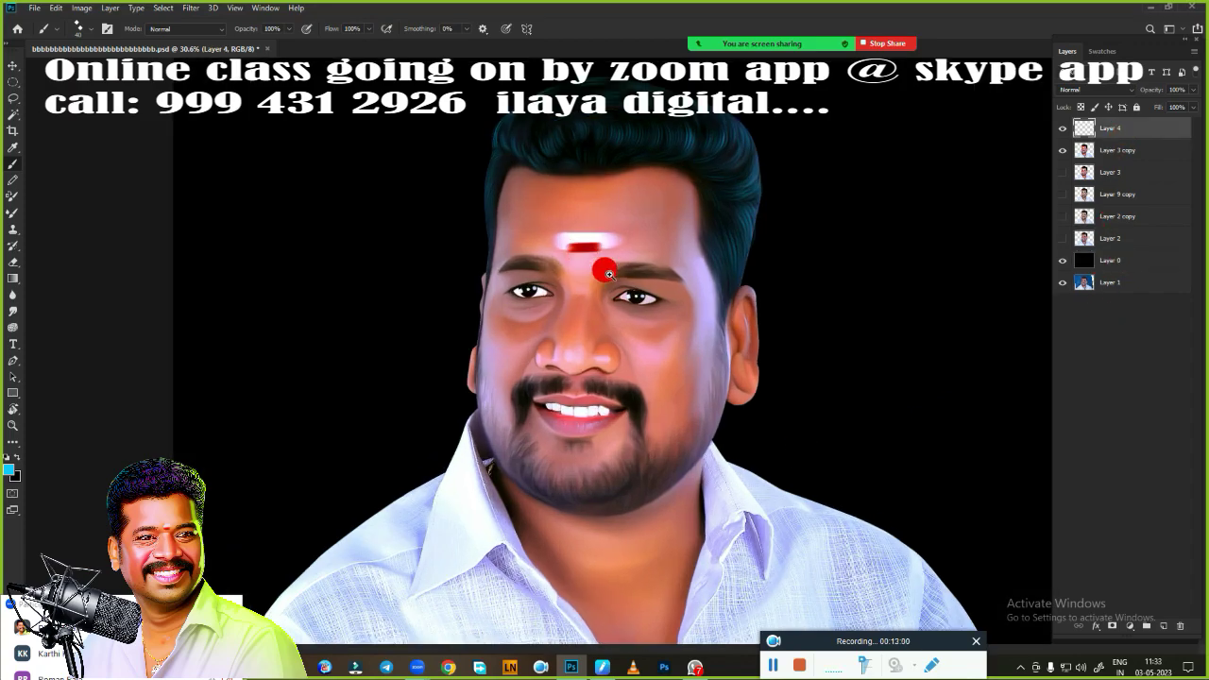
pyautogui.click(1062, 150)
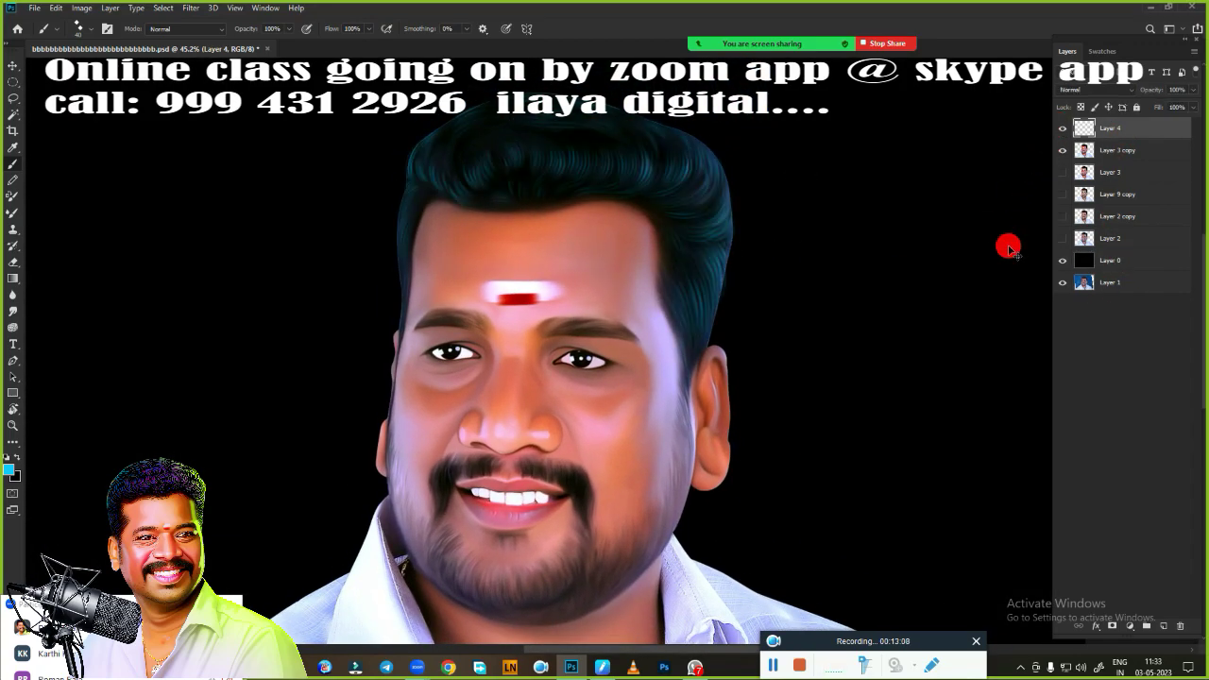
pyautogui.hotkey('ctrl', 'j')
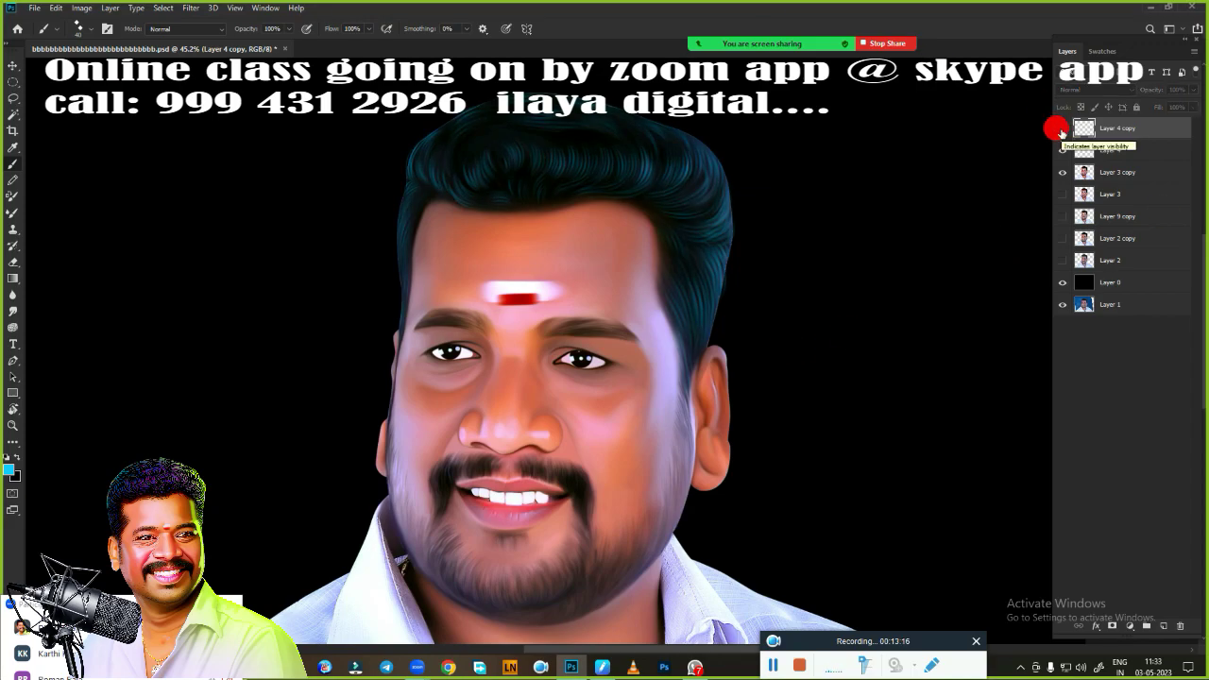
pyautogui.press('Delete')
pyautogui.click(1122, 156)
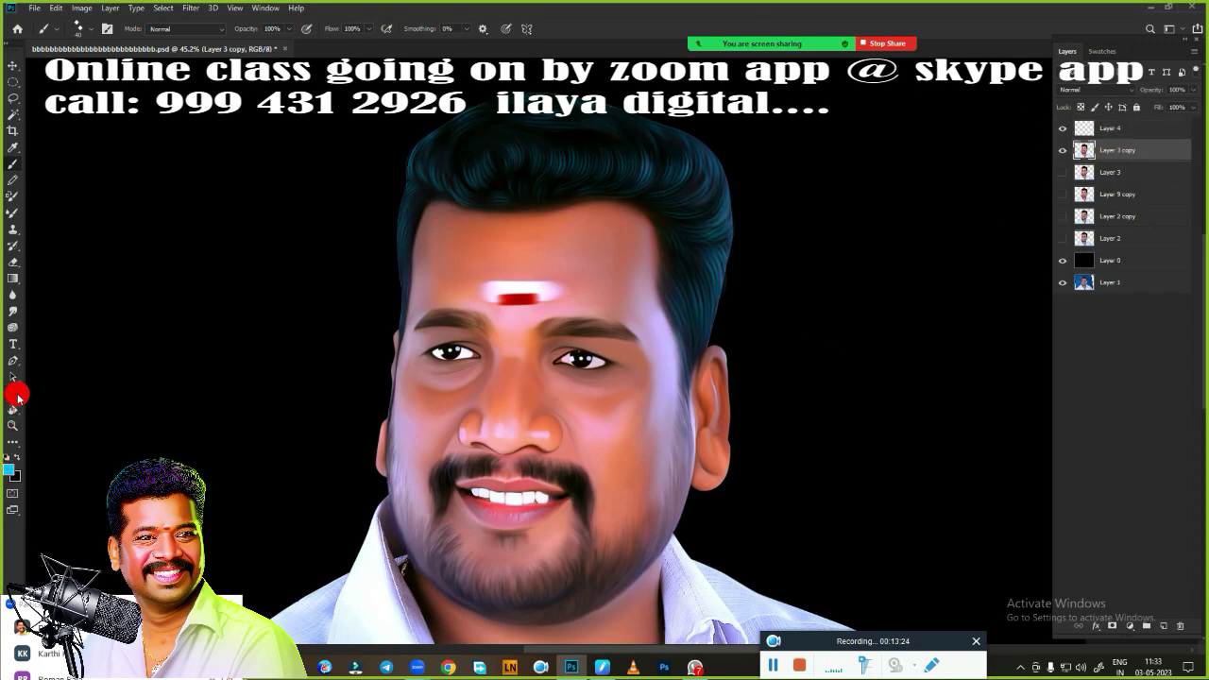
# - Darken the strands along the top of the hair with the Burn tool
pyautogui.press('o')
pyautogui.scroll(3, 525, 281)
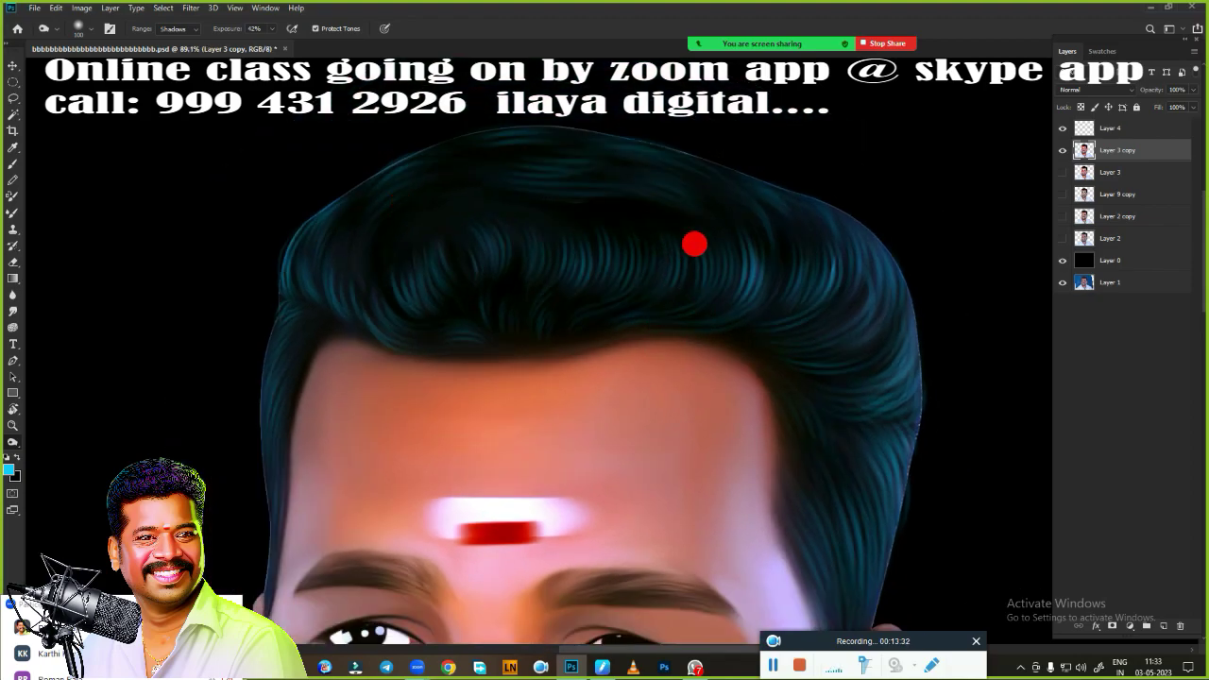
pyautogui.moveTo(662, 159)
pyautogui.mouseDown()
pyautogui.moveTo(234, 511)
pyautogui.moveTo(484, 242)
pyautogui.mouseUp()
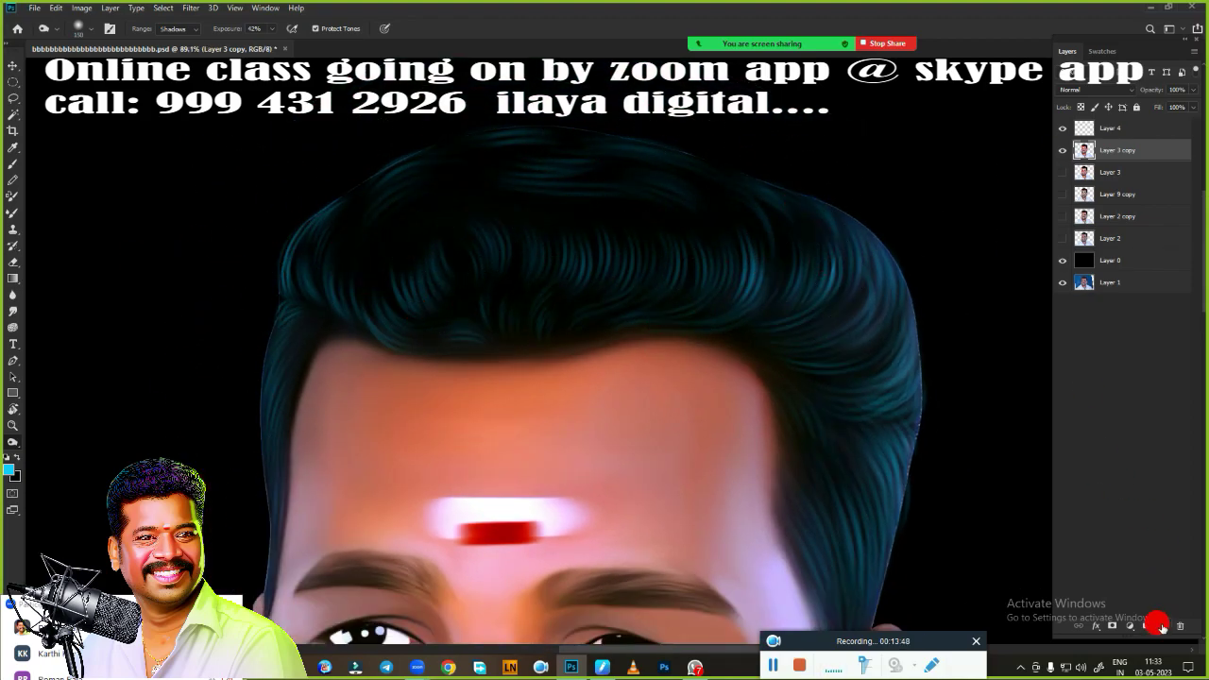
# - On a new layer, paint hair strands along the hairline with a hair-strand brush preset
pyautogui.click(1163, 623)
pyautogui.click(1062, 127)
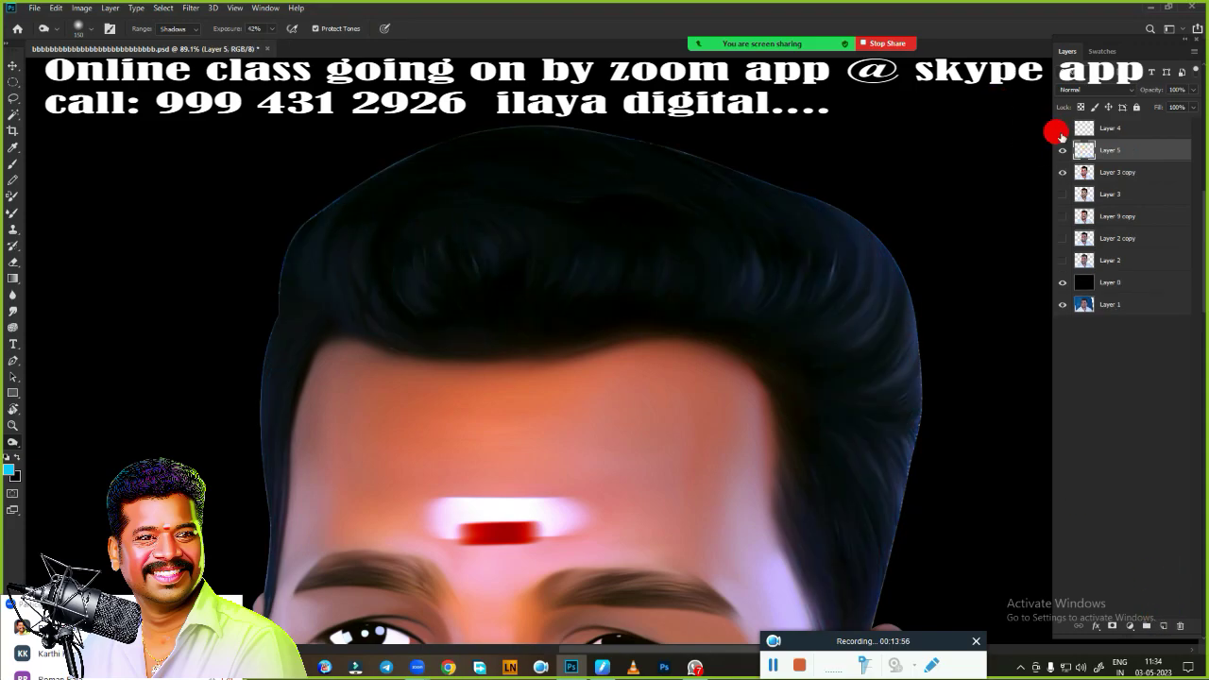
pyautogui.click(1062, 127)
pyautogui.press('b')
pyautogui.rightClick(525, 219)
pyautogui.click(855, 456)
pyautogui.press('Escape')
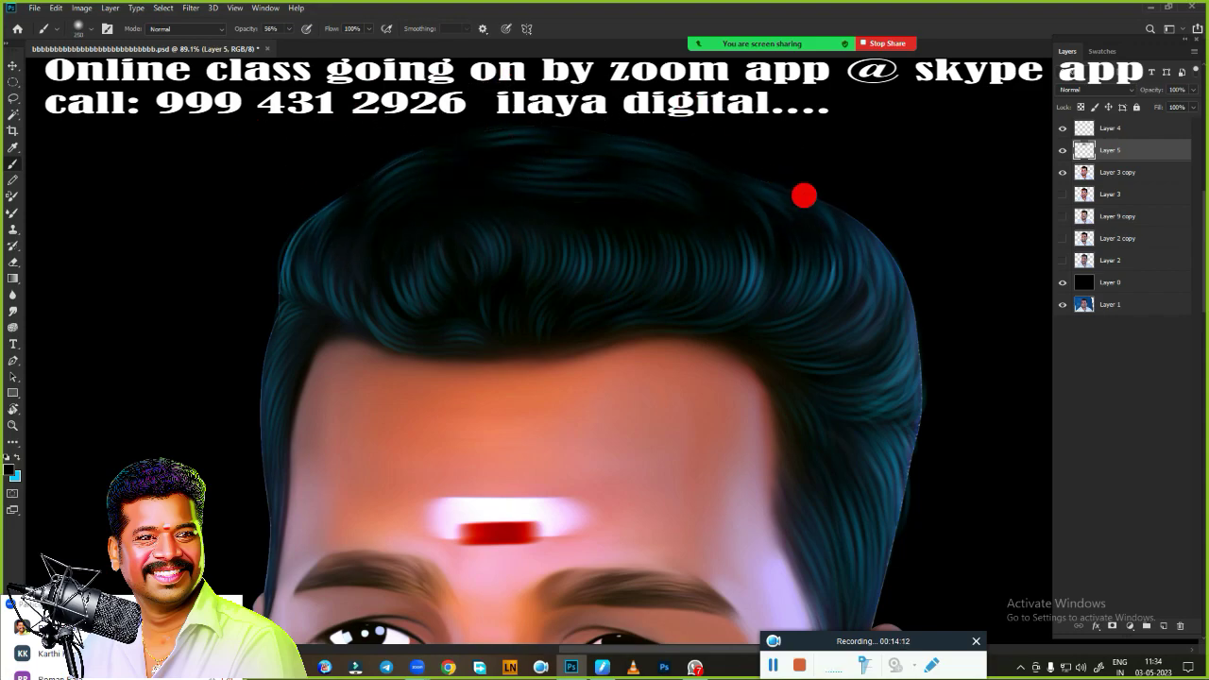
pyautogui.moveTo(317, 378); pyautogui.dragTo(728, 351)
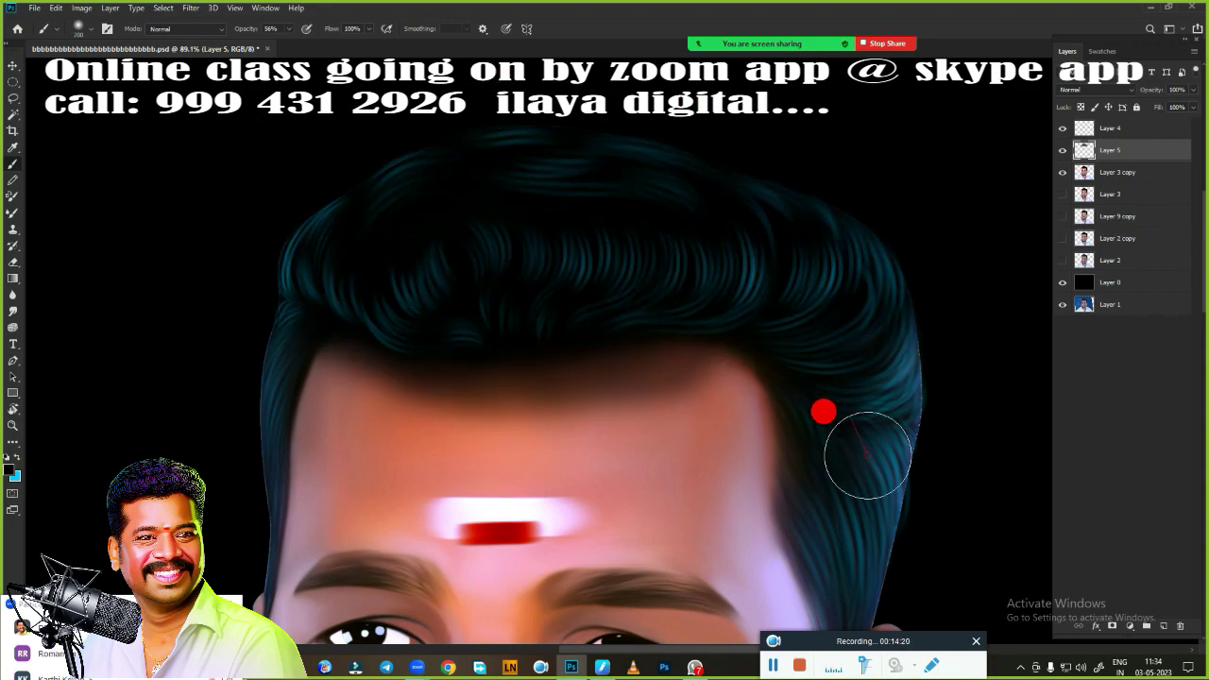
# - Erase the stray hair strokes spilling onto the forehead
pyautogui.scroll(-5, 378, 226)
pyautogui.hscroll(5, 655, 209)
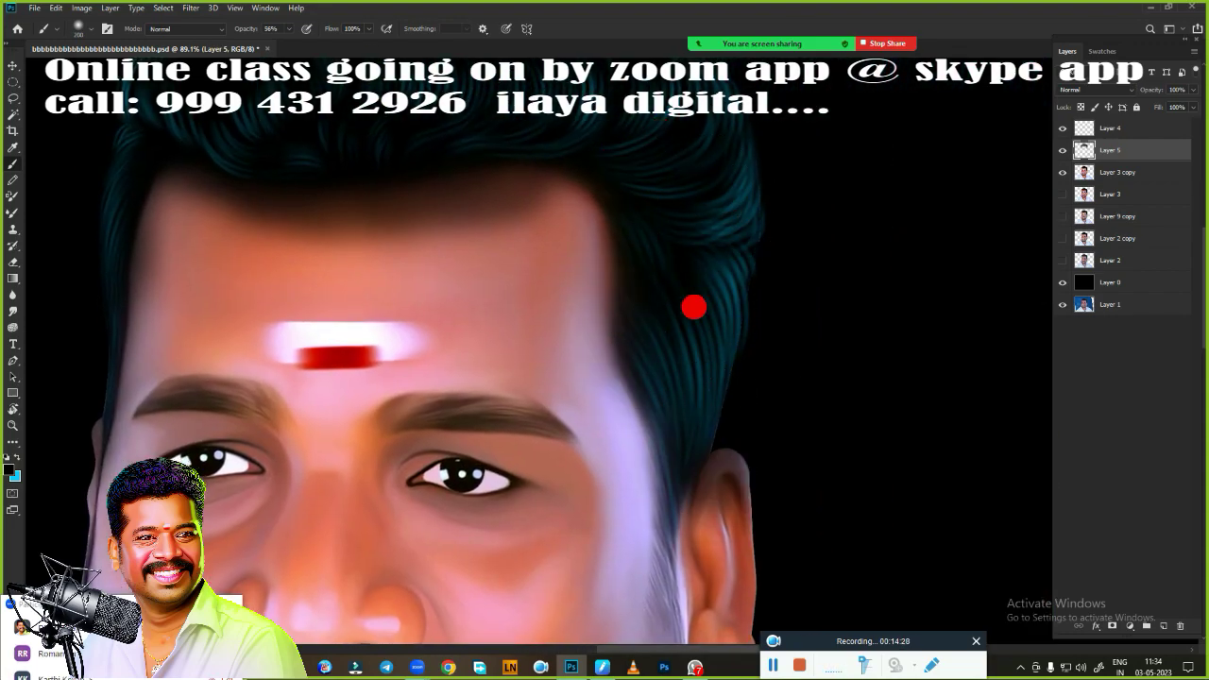
pyautogui.scroll(5, 327, 124)
pyautogui.hscroll(-3, 327, 124)
pyautogui.keyDown('alt'); pyautogui.scroll(2, 736, 334); pyautogui.keyUp('alt')
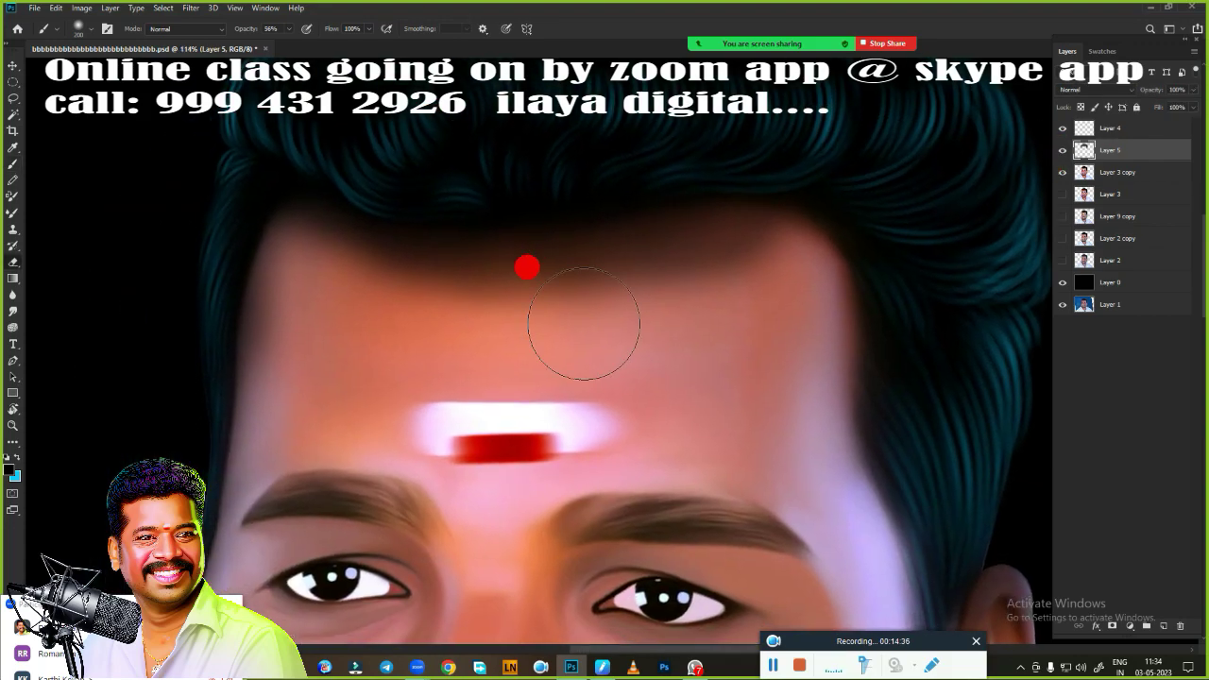
pyautogui.press('e')
pyautogui.moveTo(286, 196)
pyautogui.mouseDown()
pyautogui.moveTo(249, 370)
pyautogui.moveTo(281, 189)
pyautogui.moveTo(294, 206)
pyautogui.moveTo(759, 221)
pyautogui.moveTo(766, 299)
pyautogui.mouseUp()
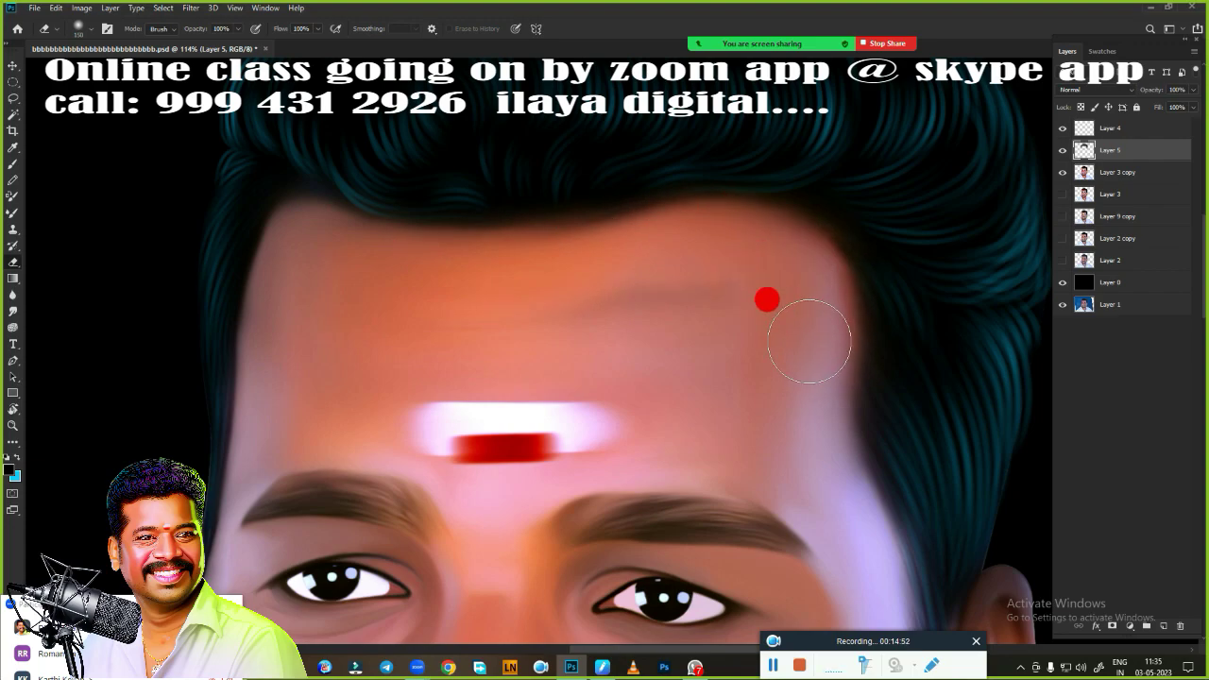
pyautogui.scroll(-2, 766, 299)
pyautogui.hscroll(2, 766, 299)
pyautogui.keyDown('alt'); pyautogui.scroll(-5, 679, 524); pyautogui.keyUp('alt')
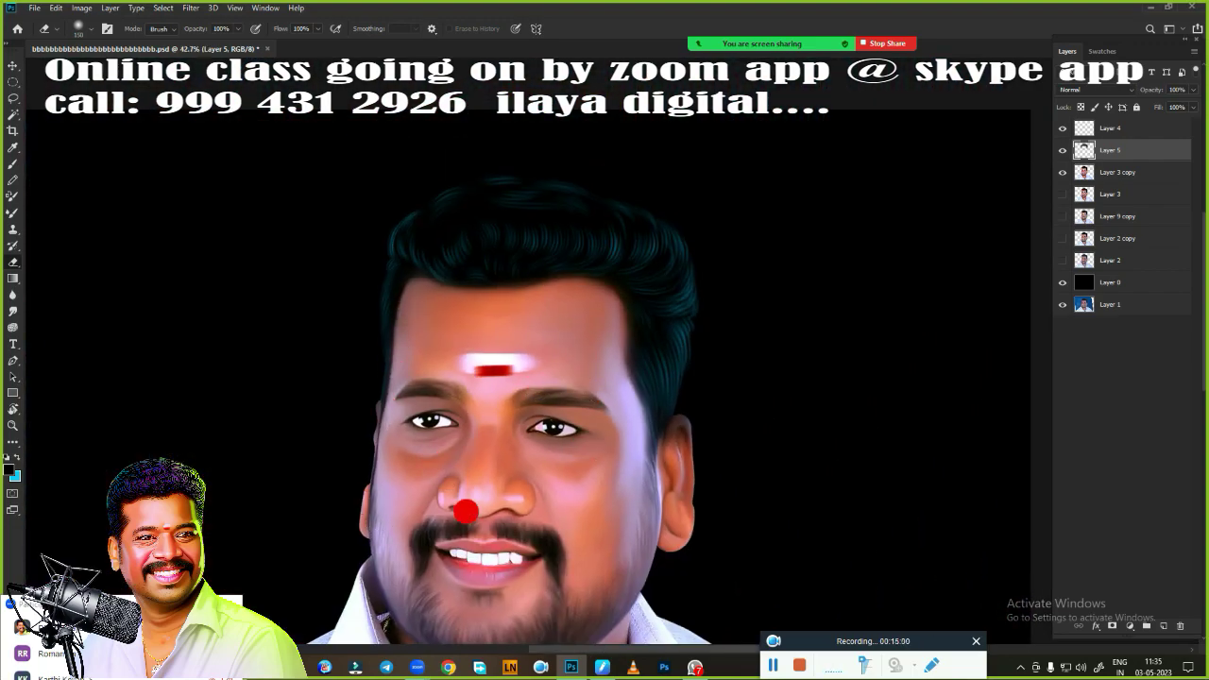
# - Make Layer 5 active and raise its fill to about 52%
pyautogui.click(1087, 282)
pyautogui.keyDown('alt'); pyautogui.scroll(3, 637, 274); pyautogui.keyUp('alt')
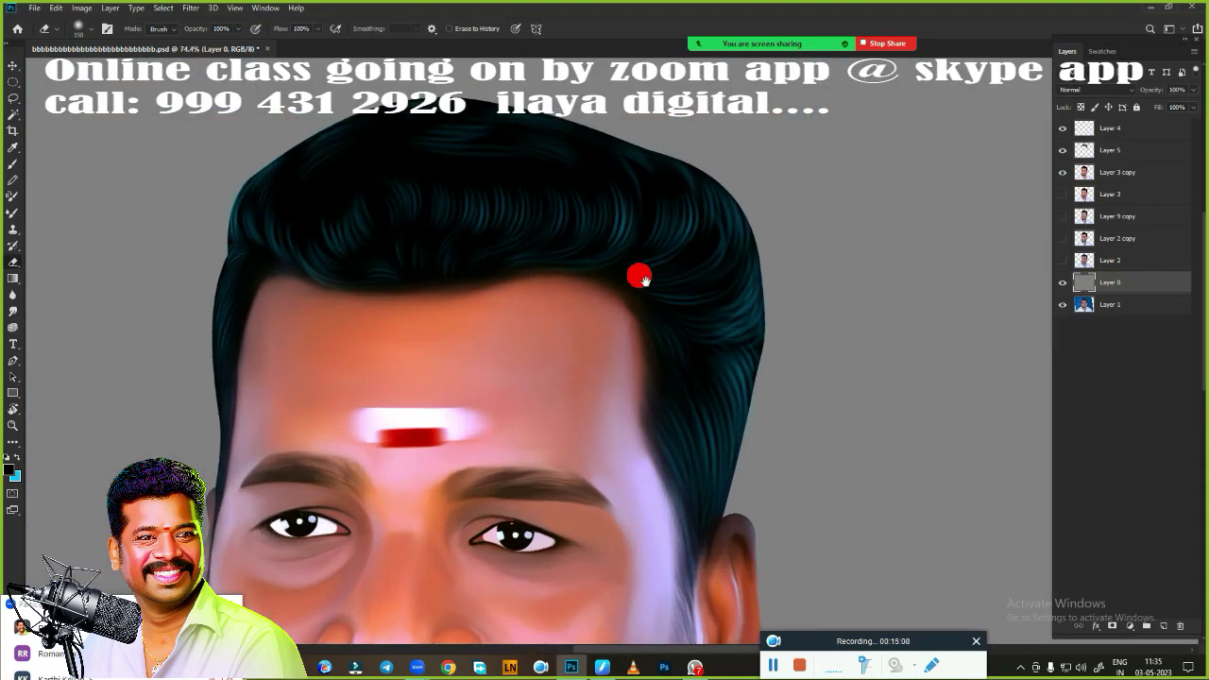
pyautogui.keyDown('alt'); pyautogui.scroll(-2, 843, 173); pyautogui.keyUp('alt')
pyautogui.keyDown('alt'); pyautogui.scroll(1, 843, 173); pyautogui.keyUp('alt')
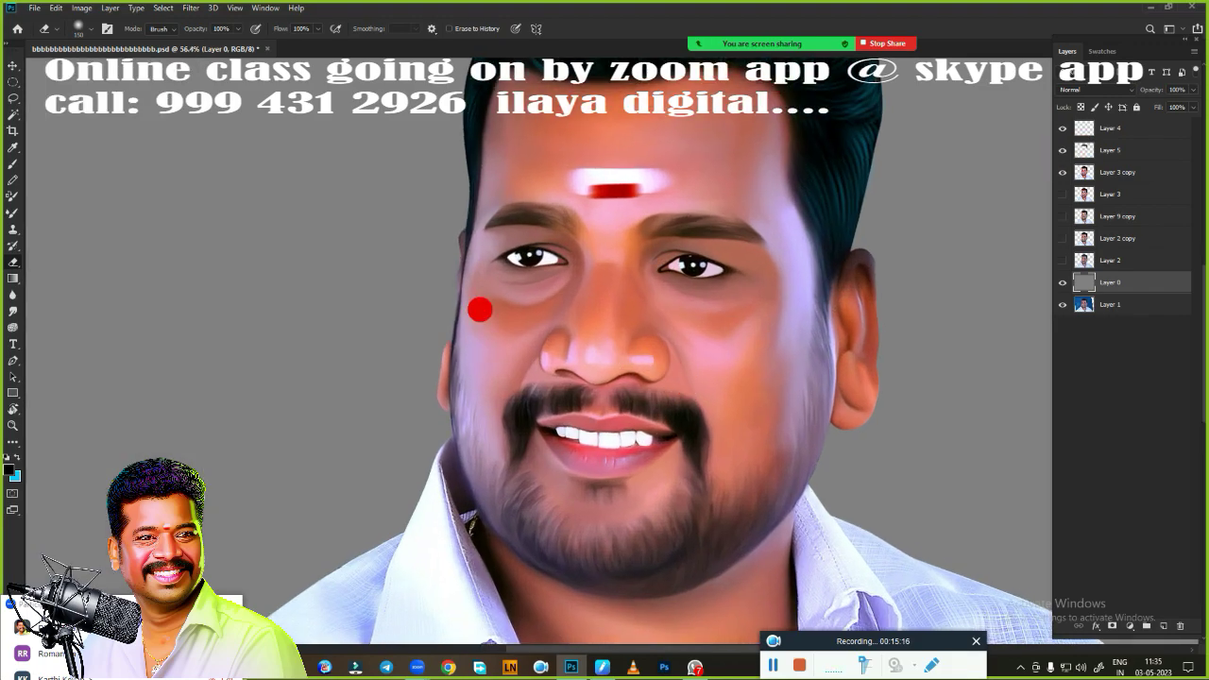
pyautogui.keyDown('alt'); pyautogui.scroll(2, 480, 305); pyautogui.keyUp('alt')
pyautogui.keyDown('ctrl'); pyautogui.click(416, 349); pyautogui.keyUp('ctrl')
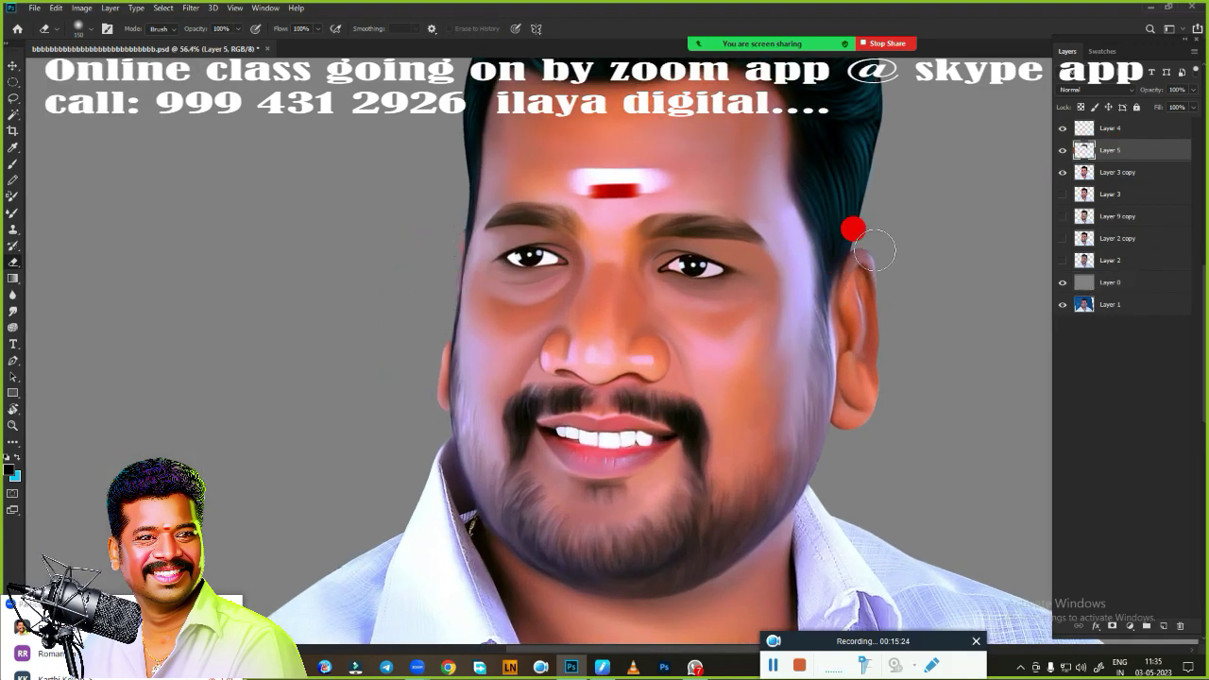
pyautogui.keyDown('alt'); pyautogui.scroll(-2, 674, 289); pyautogui.keyUp('alt')
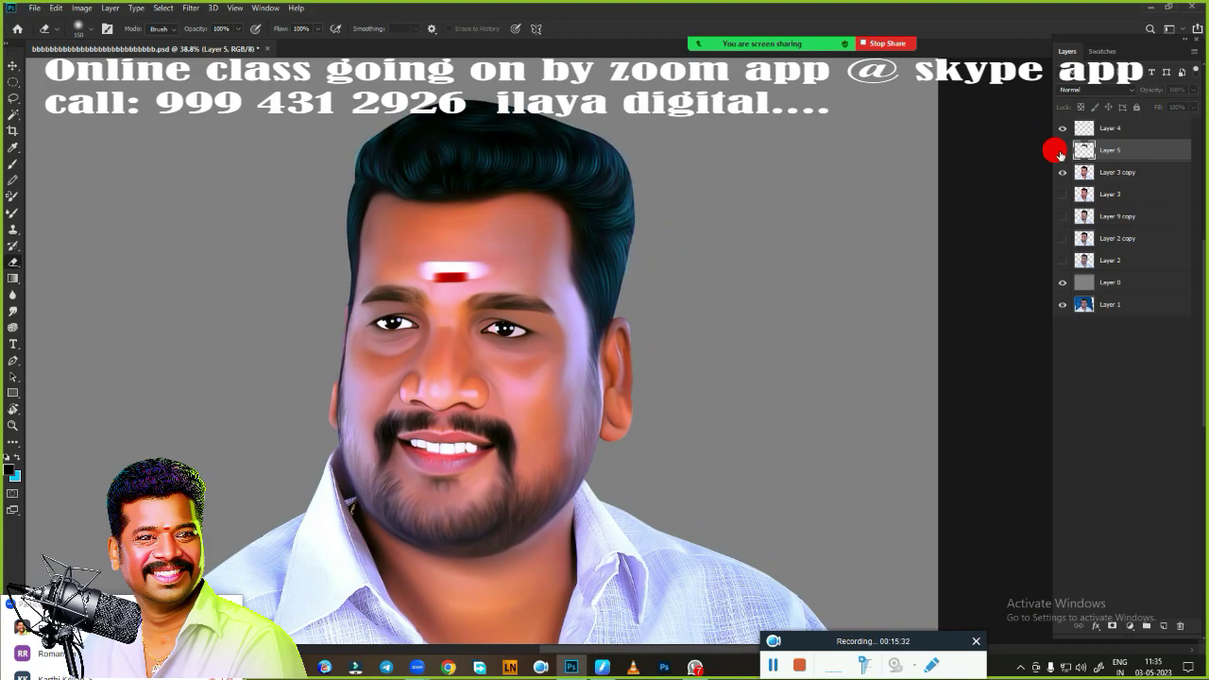
pyautogui.scroll(-1, 662, 309)
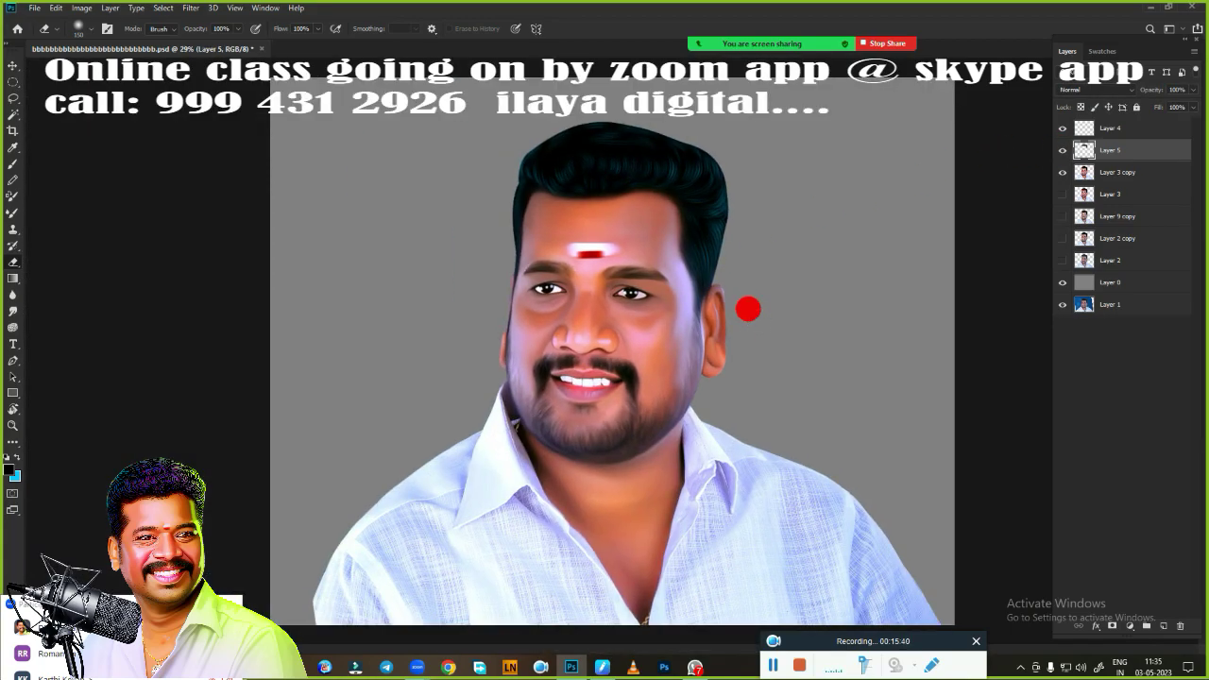
pyautogui.scroll(2, 892, 197)
pyautogui.moveTo(1138, 133); pyautogui.dragTo(1167, 129)
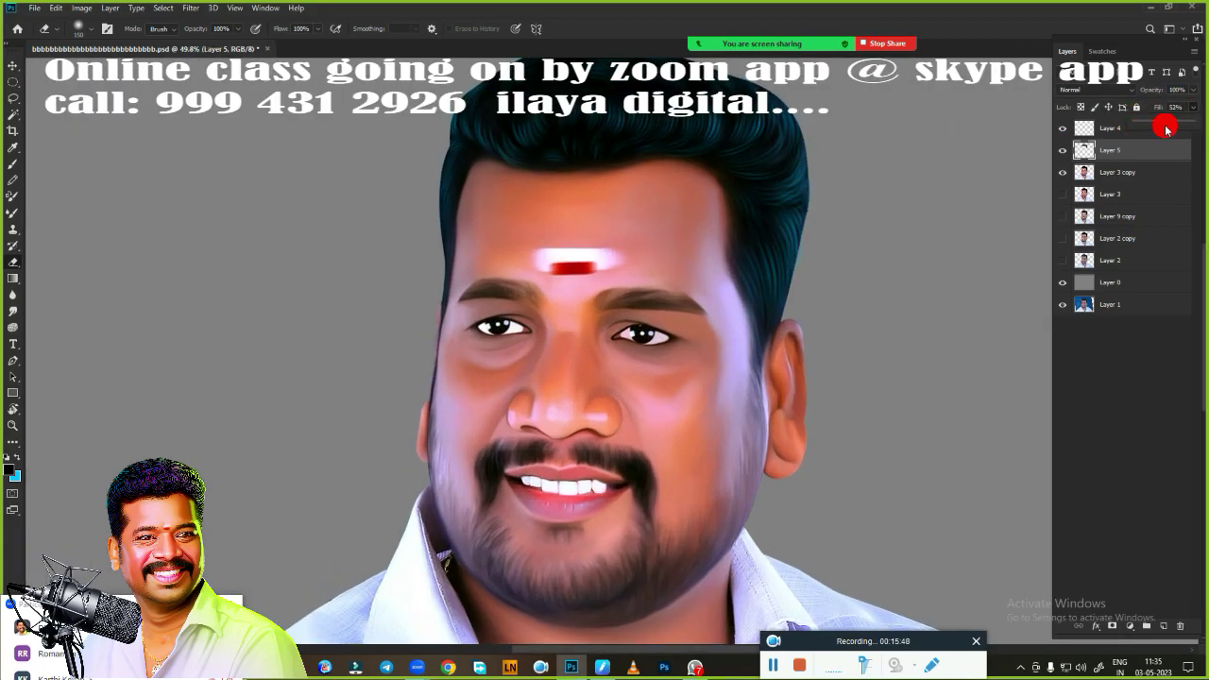
# - Select Layer 4 and briefly toggle the hair strokes' visibility to compare
pyautogui.scroll(-1, 861, 256)
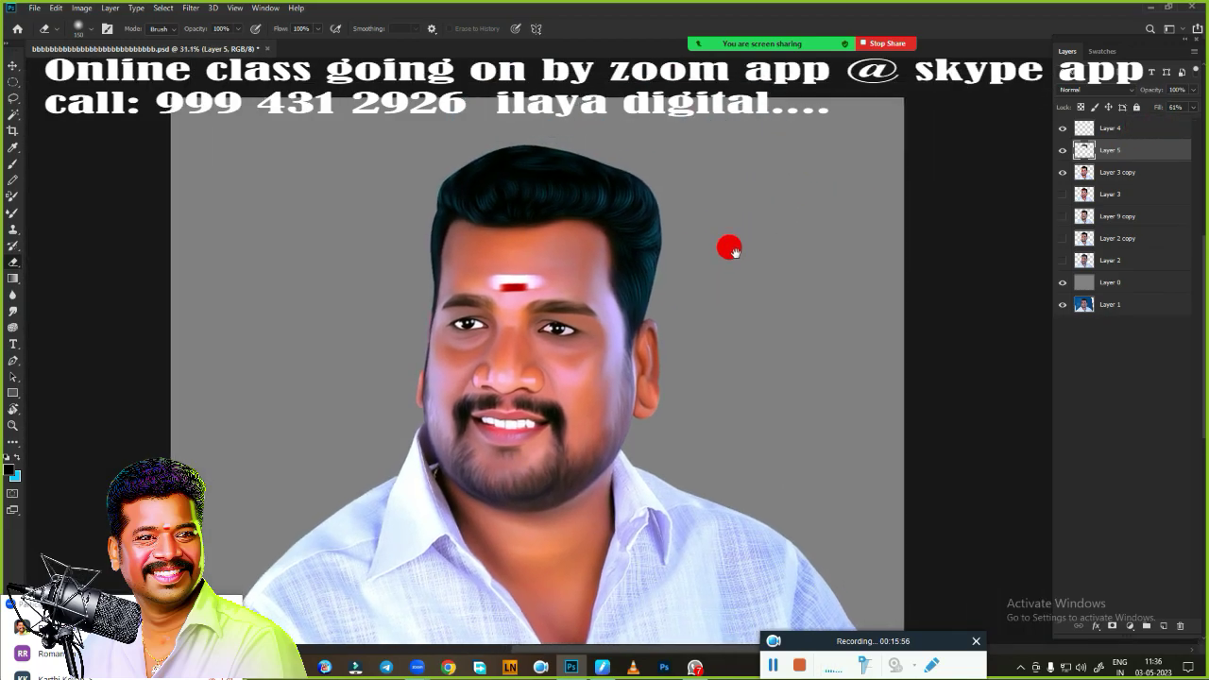
pyautogui.scroll(3, 648, 242)
pyautogui.scroll(-1, 610, 327)
pyautogui.scroll(1, 651, 293)
pyautogui.scroll(-2, 724, 305)
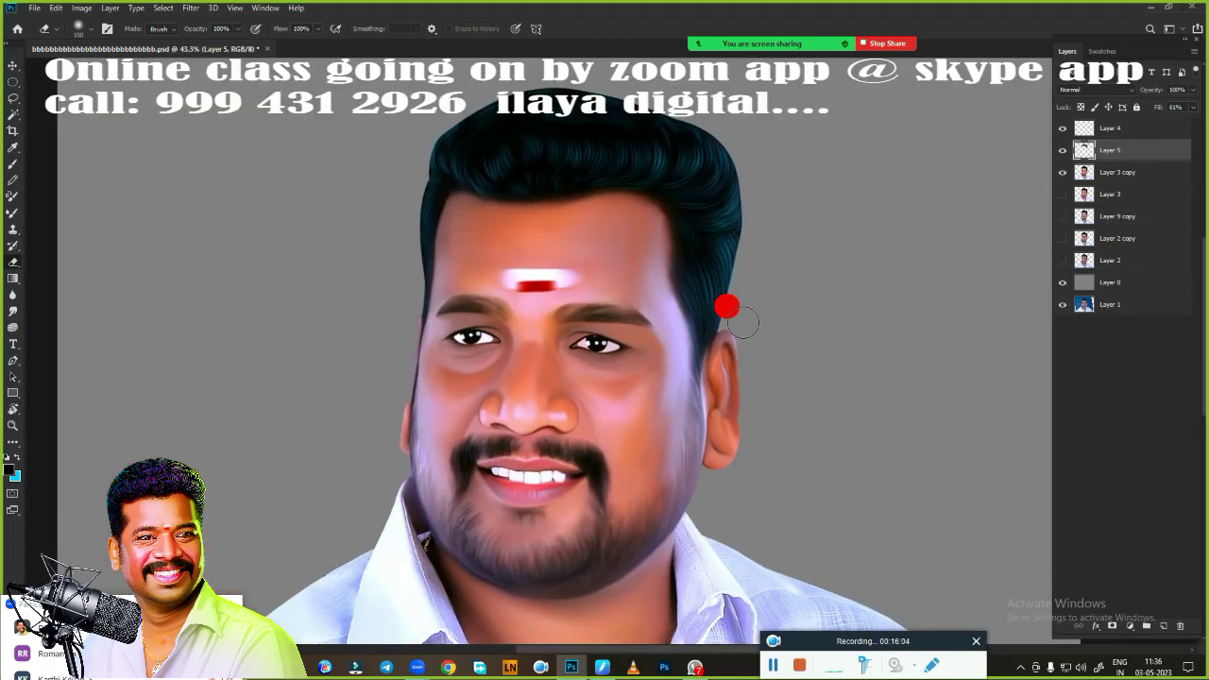
pyautogui.click(1113, 127)
pyautogui.click(1062, 129)
pyautogui.click(1062, 129)
# - Add a Gradient Overlay using a pink-cyan preset, angled at 116 degrees
pyautogui.click(1093, 625)
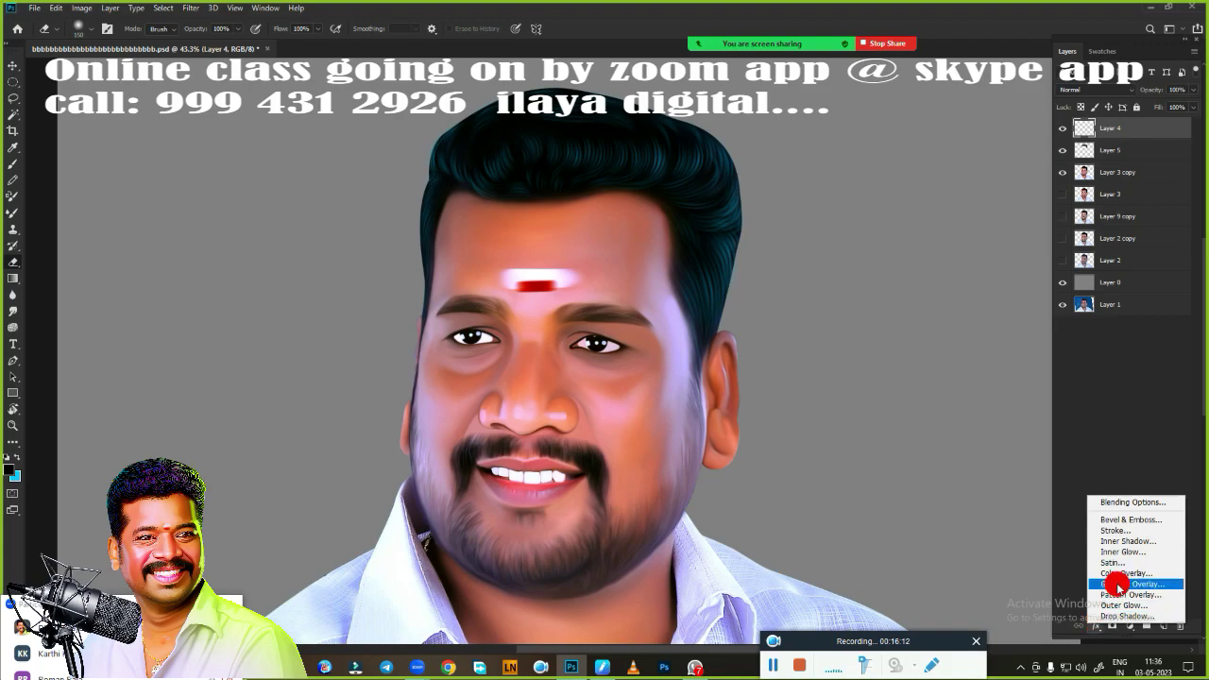
pyautogui.click(1110, 576)
pyautogui.click(961, 120)
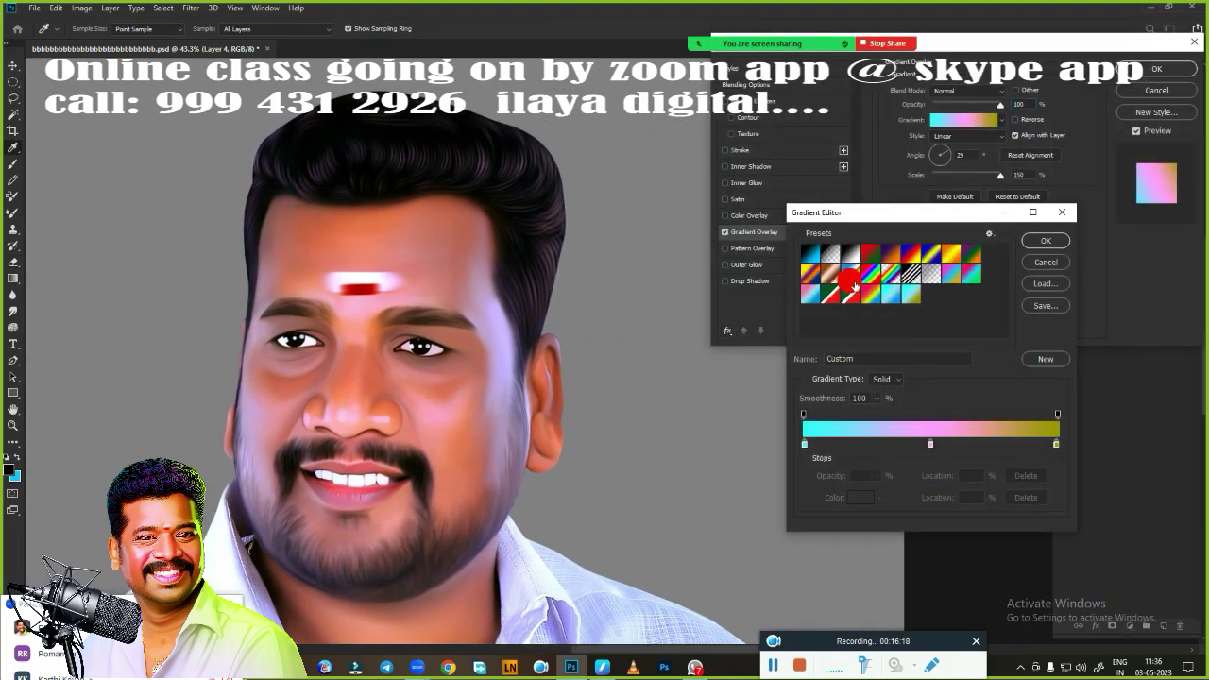
pyautogui.click(810, 298)
pyautogui.click(888, 293)
pyautogui.click(948, 274)
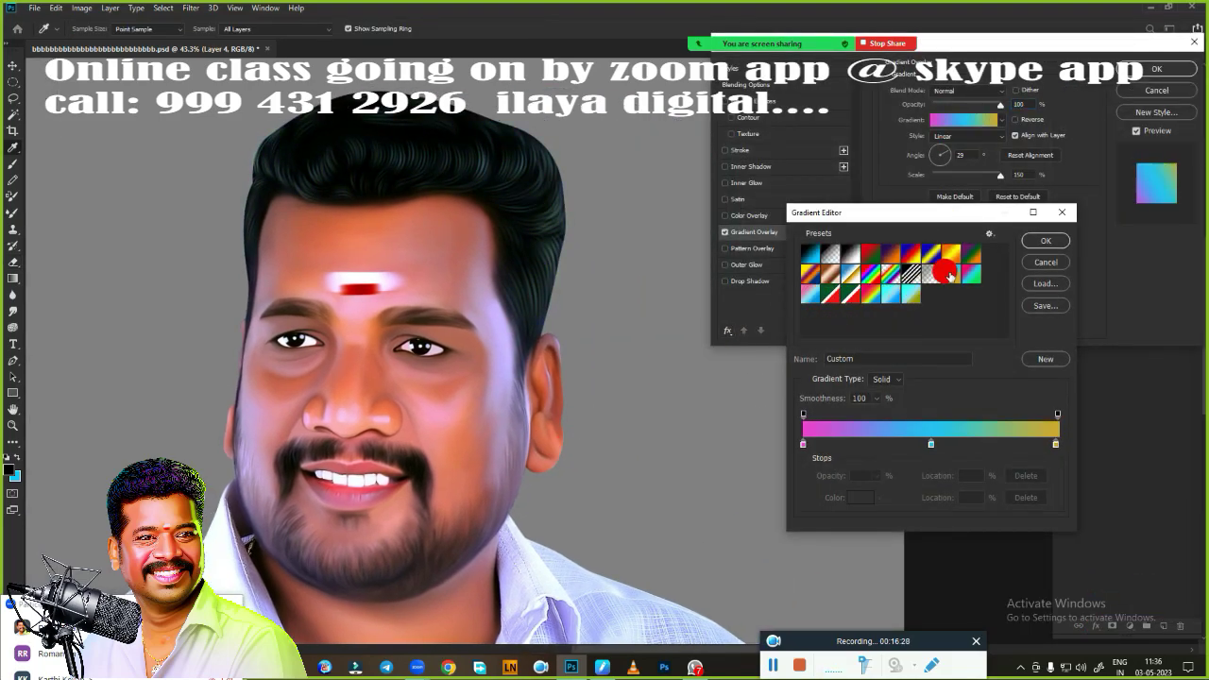
pyautogui.click(811, 294)
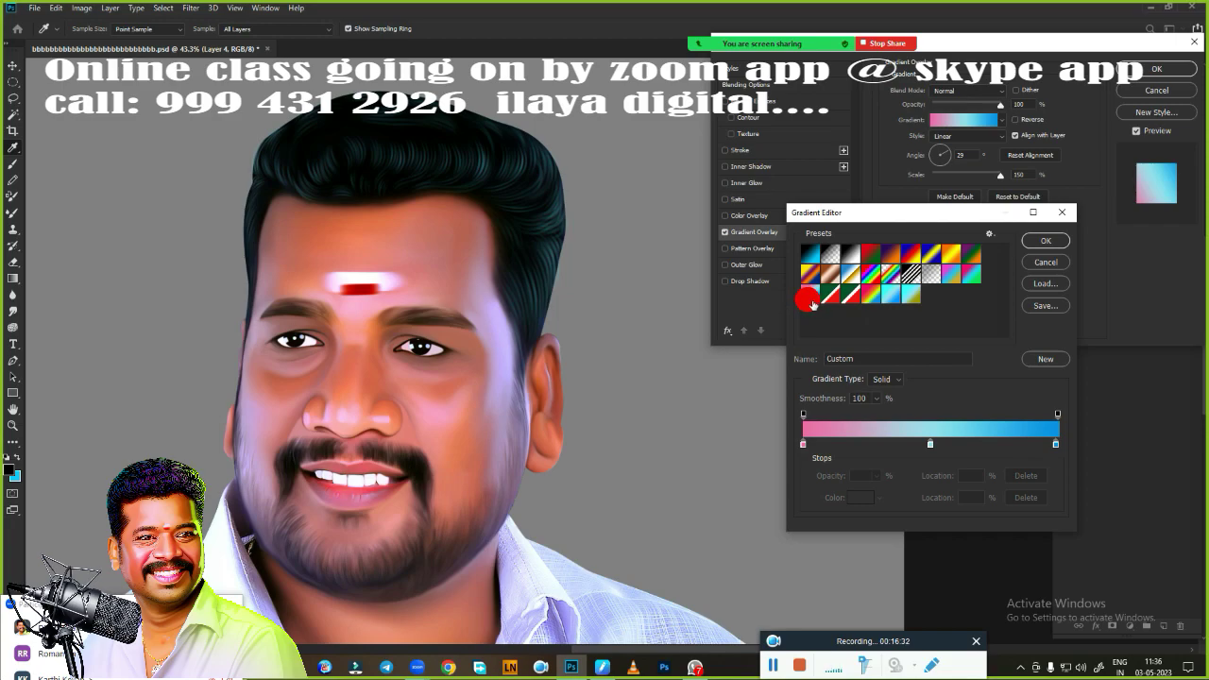
pyautogui.click(973, 274)
pyautogui.click(804, 297)
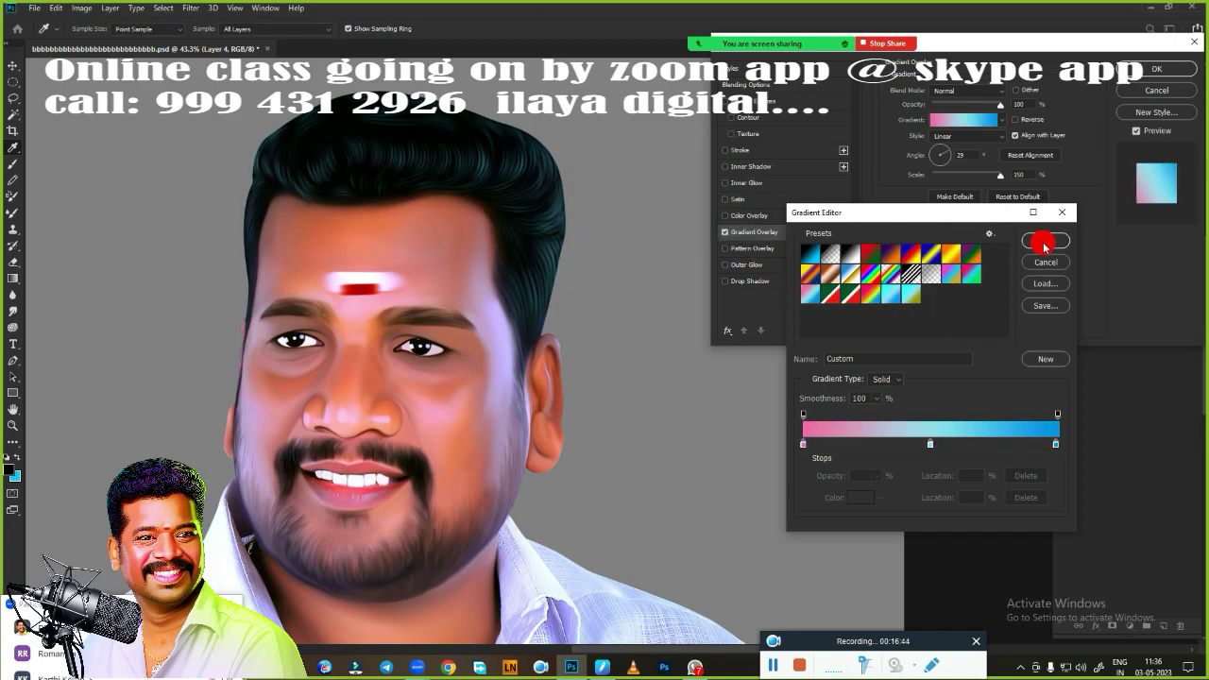
pyautogui.click(1044, 241)
pyautogui.moveTo(940, 167); pyautogui.dragTo(940, 152)
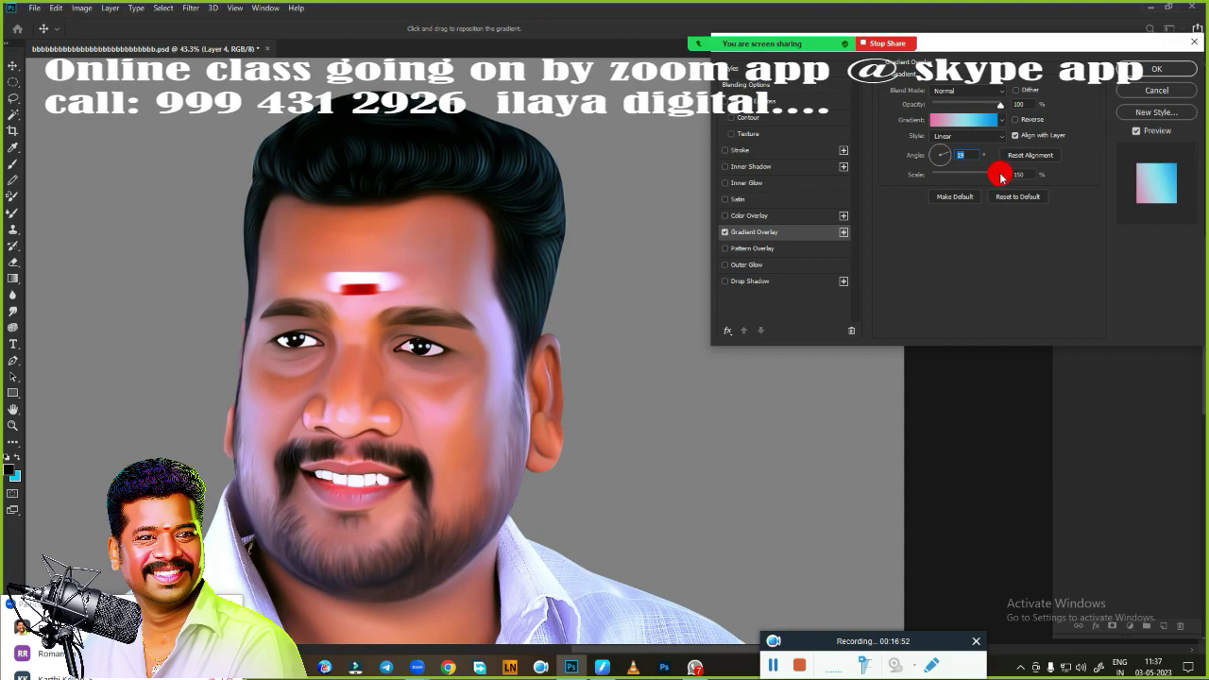
pyautogui.click(944, 161)
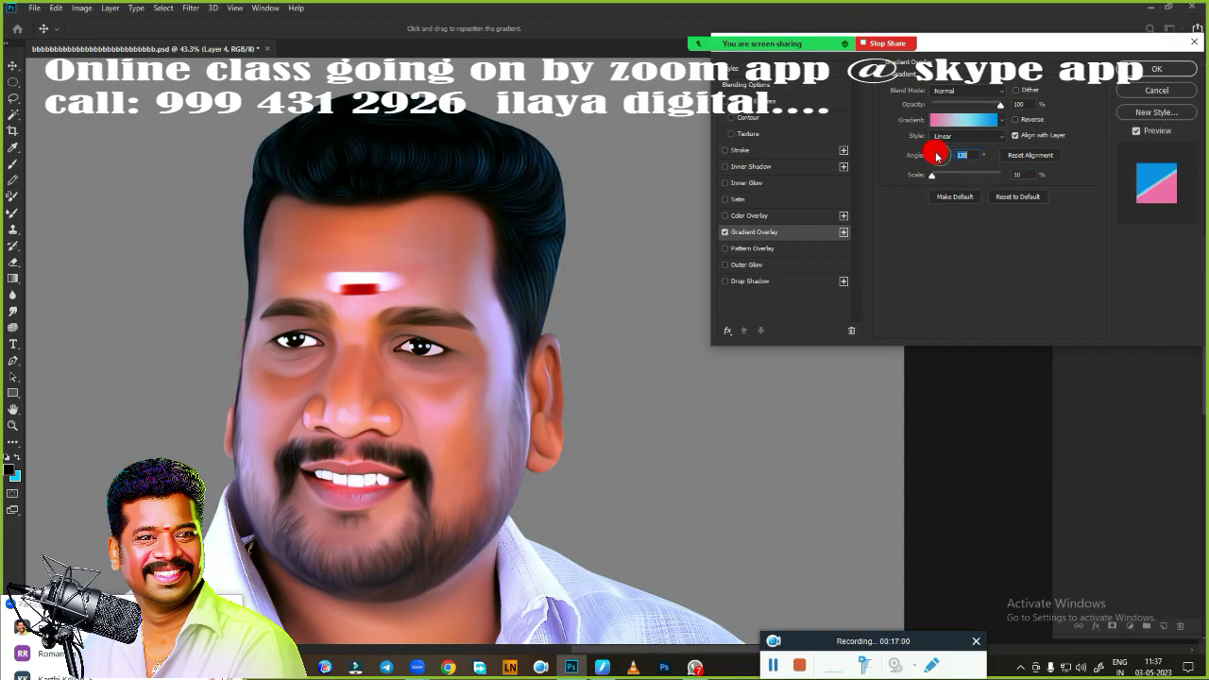
# - Recolour the gradient's left stop cyan-blue and its middle stop lime-yellow
pyautogui.click(962, 120)
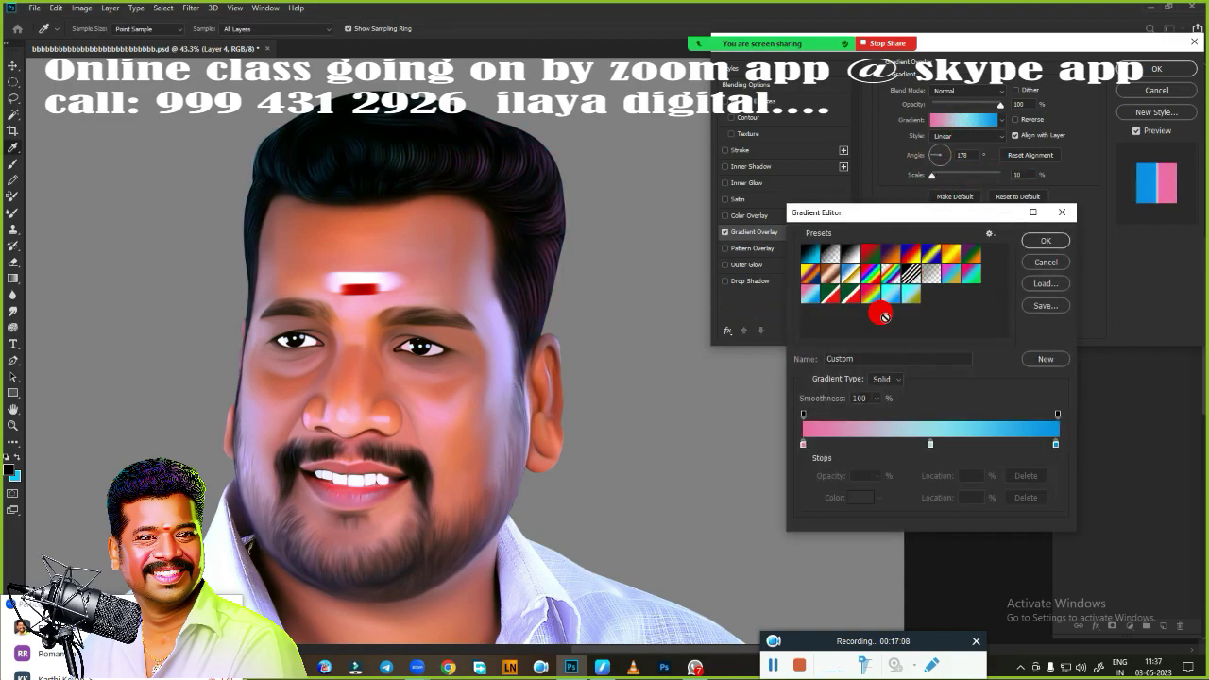
pyautogui.click(859, 496)
pyautogui.click(941, 455)
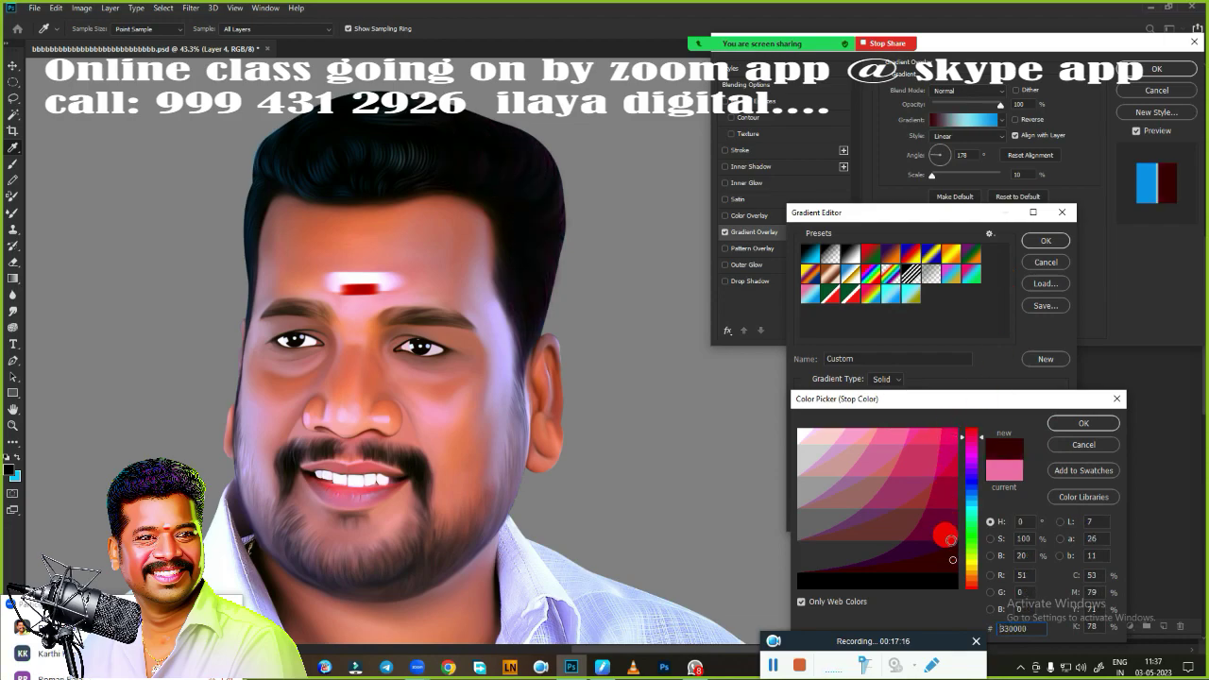
pyautogui.moveTo(977, 573); pyautogui.dragTo(977, 562)
pyautogui.click(952, 434)
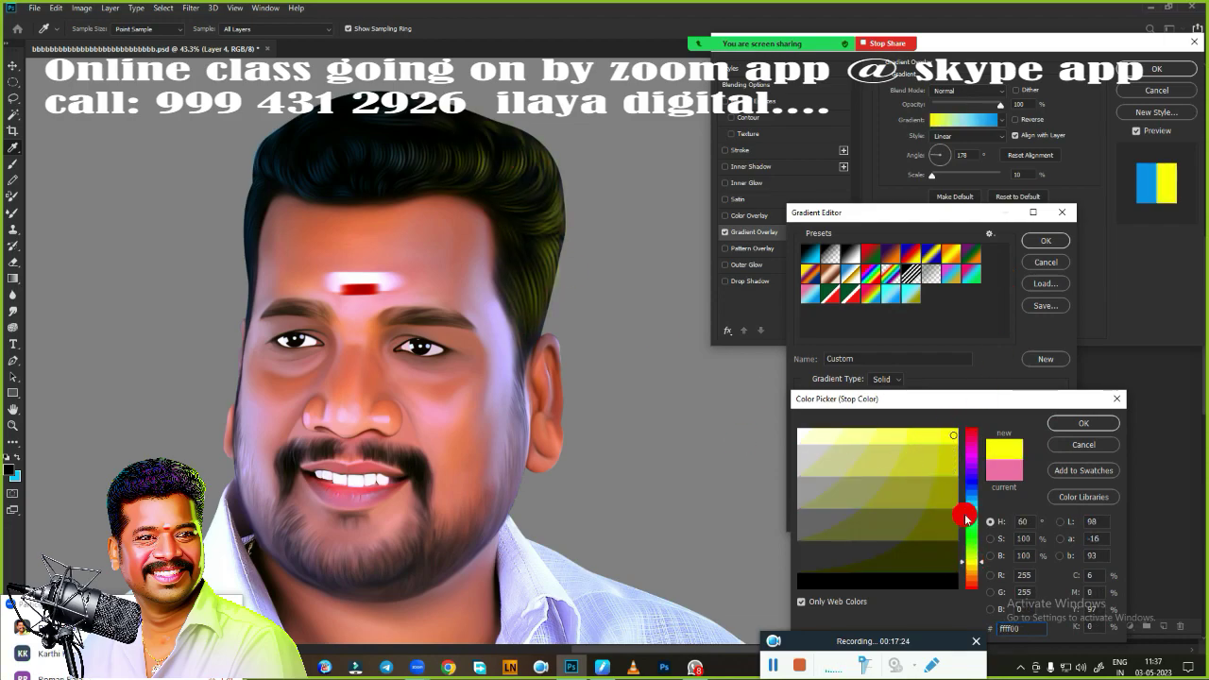
pyautogui.moveTo(966, 517); pyautogui.dragTo(969, 507)
pyautogui.click(1077, 422)
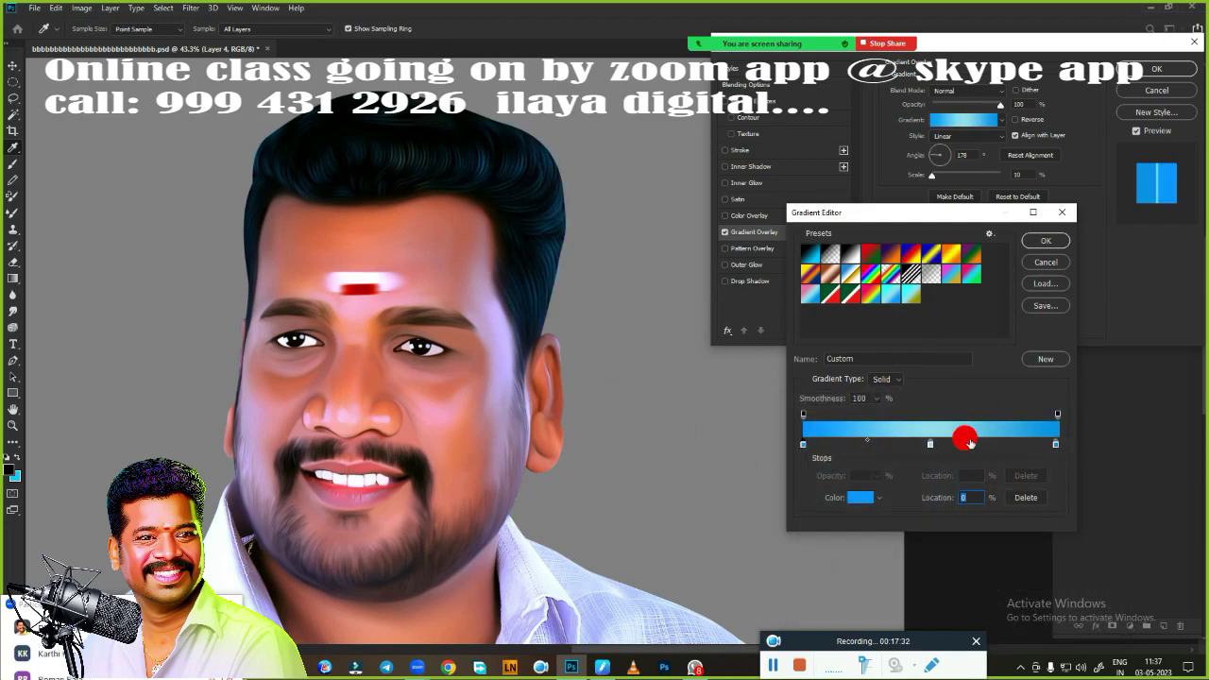
pyautogui.click(874, 495)
pyautogui.click(974, 564)
pyautogui.press('Return')
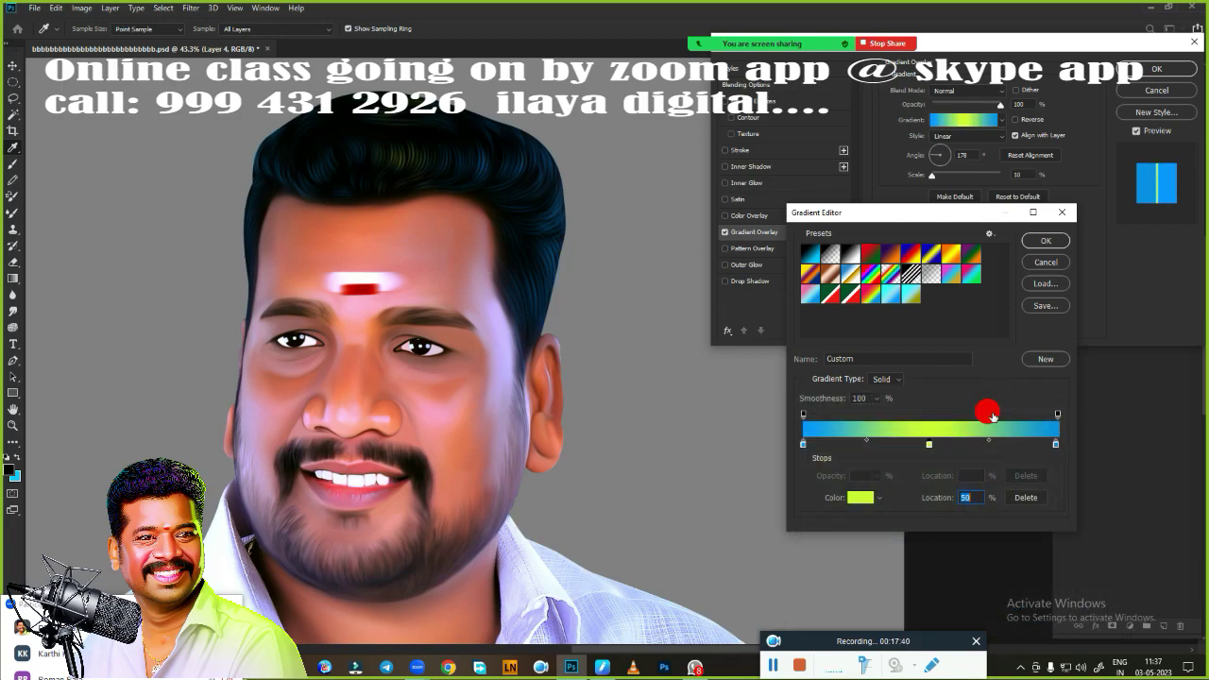
# - Set the right gradient stop to bright green and the middle stop to cyan
pyautogui.doubleClick(1057, 444)
pyautogui.click(972, 578)
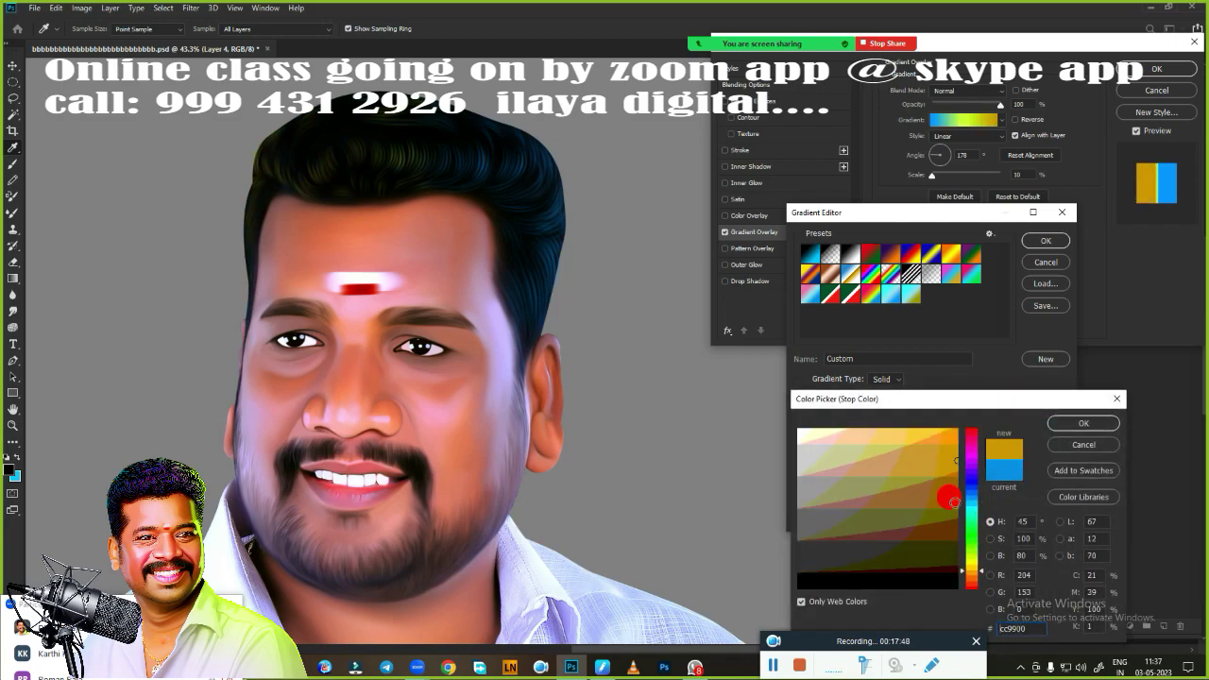
pyautogui.click(970, 454)
pyautogui.click(930, 530)
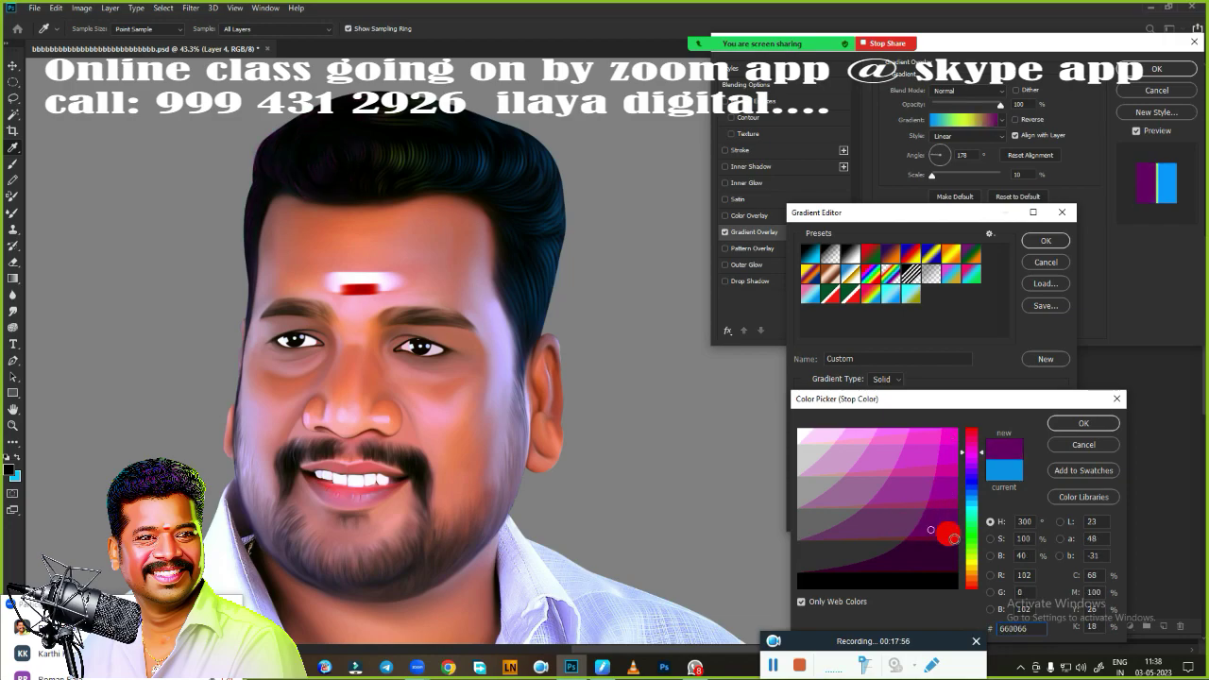
pyautogui.click(971, 552)
pyautogui.click(939, 459)
pyautogui.click(1074, 424)
pyautogui.click(1051, 444)
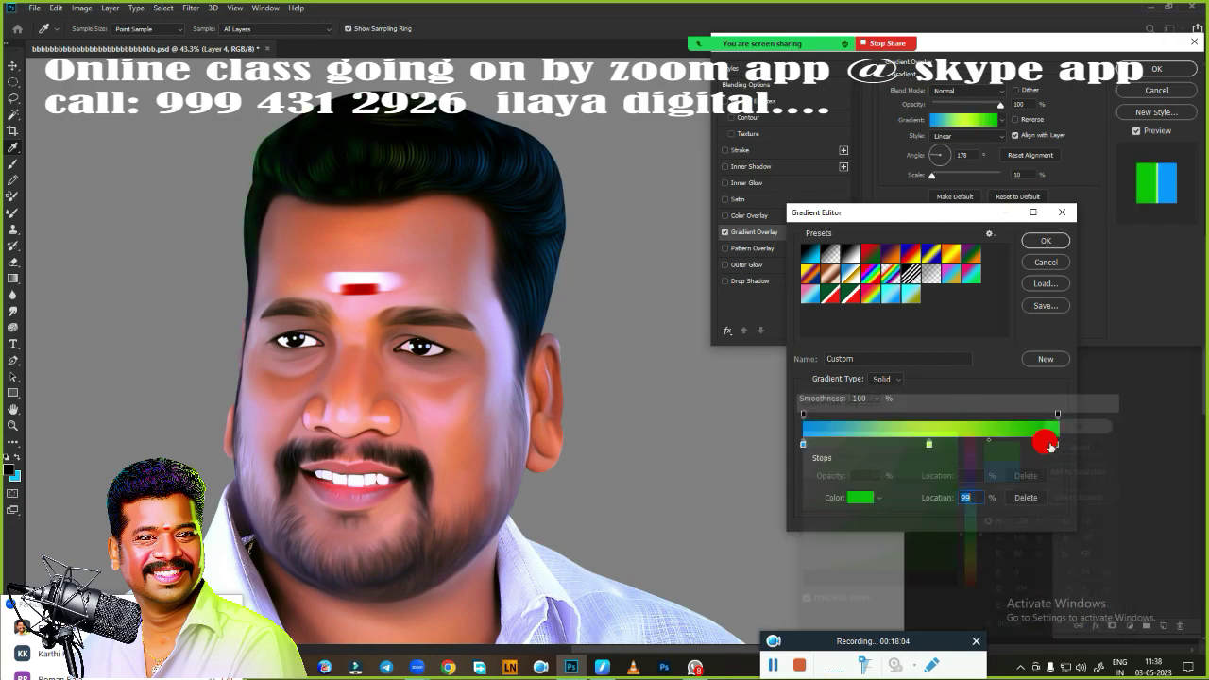
pyautogui.doubleClick(930, 444)
pyautogui.click(971, 515)
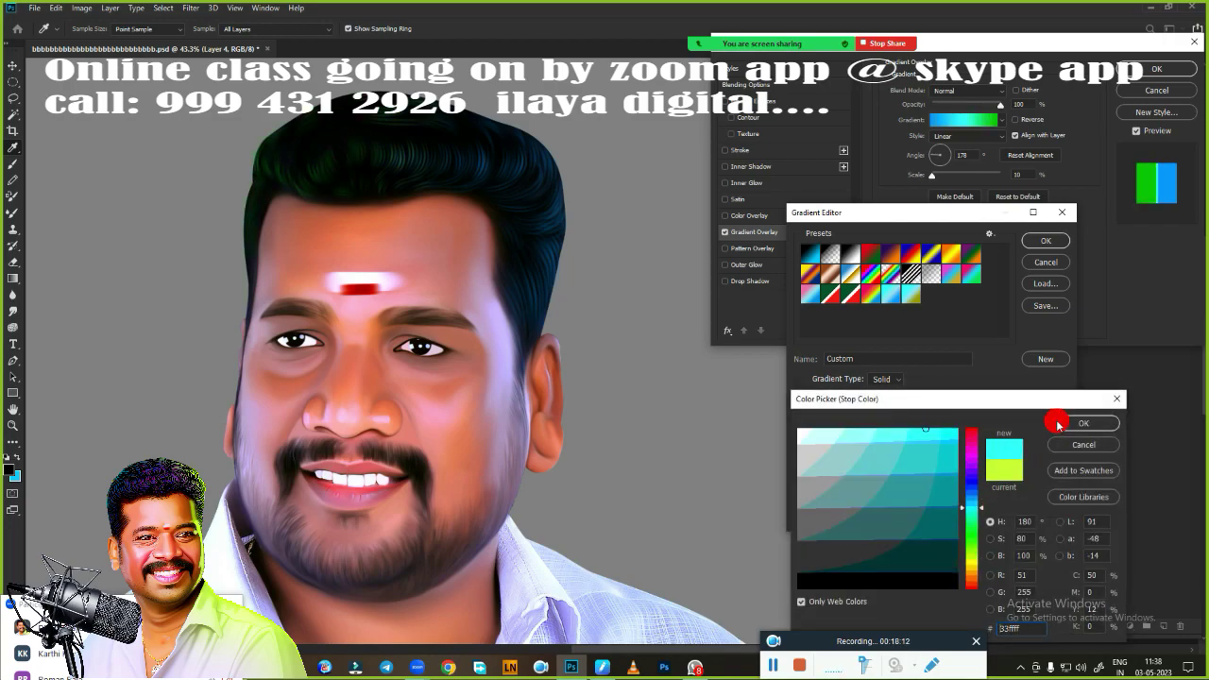
pyautogui.click(1060, 424)
pyautogui.click(1046, 240)
# - Set the overlay's scale to 86%, tilt its angle, and apply the style
pyautogui.click(964, 173)
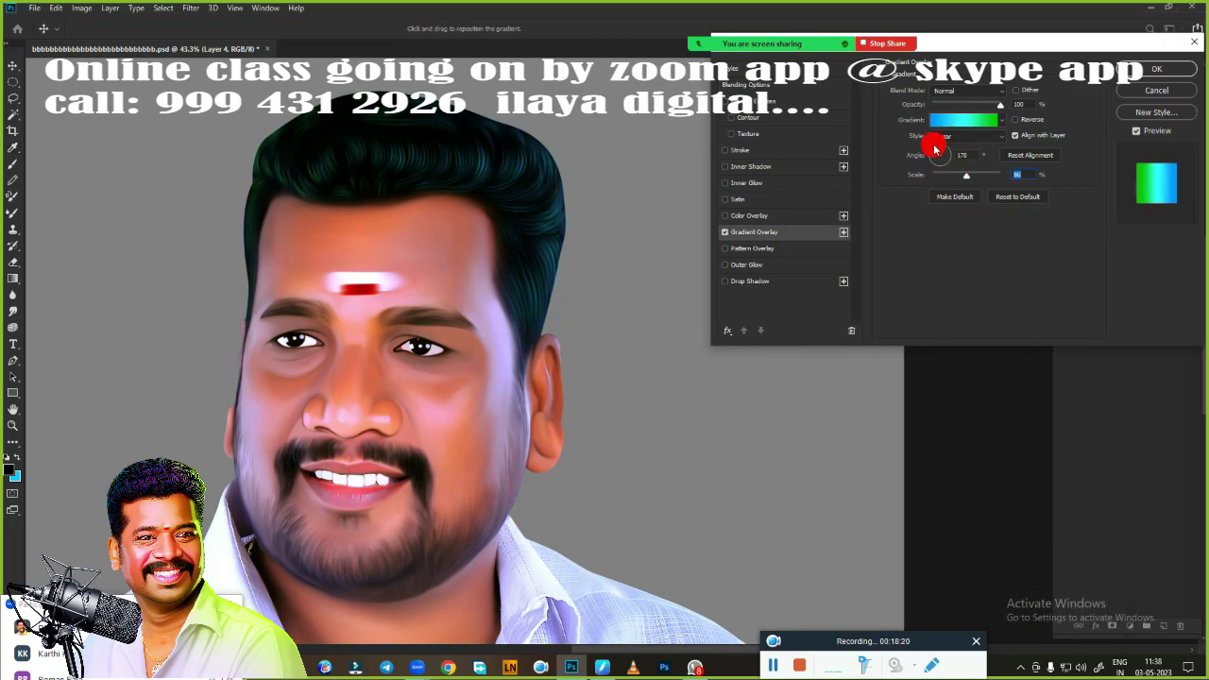
pyautogui.moveTo(952, 164); pyautogui.dragTo(932, 166)
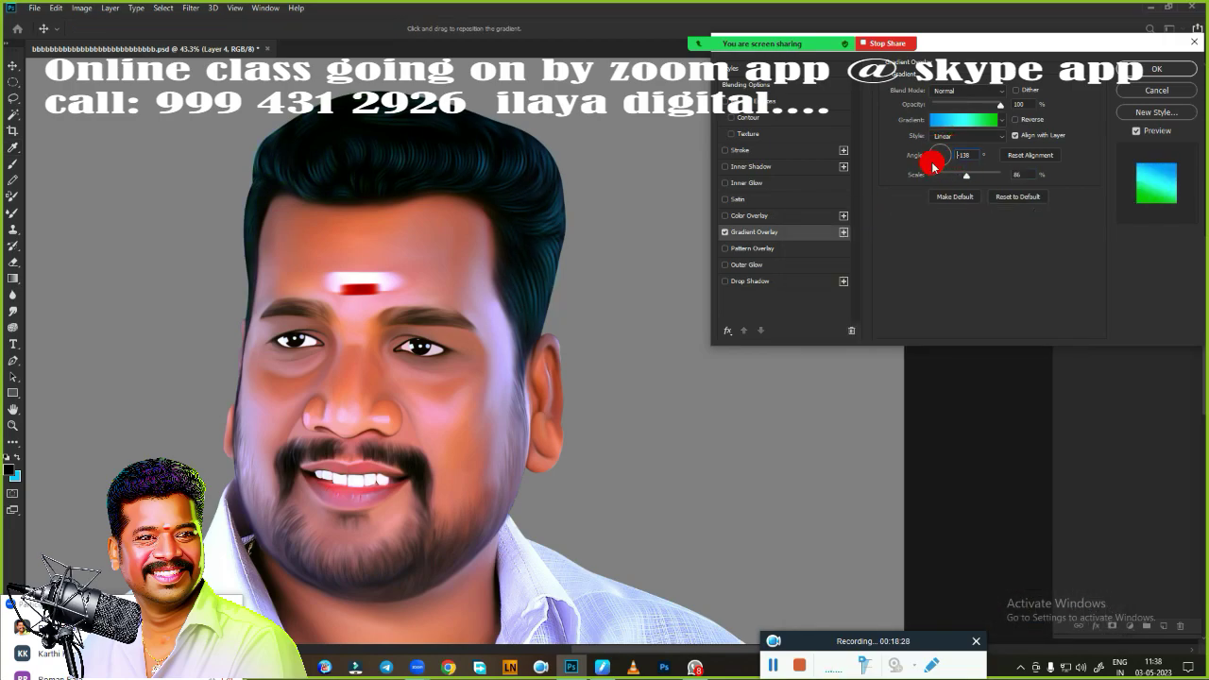
pyautogui.click(1157, 70)
# - Dismiss the no-pixels-selected warning and add a new empty painting layer
pyautogui.keyDown('ctrl'); pyautogui.click(1083, 132); pyautogui.keyUp('ctrl')
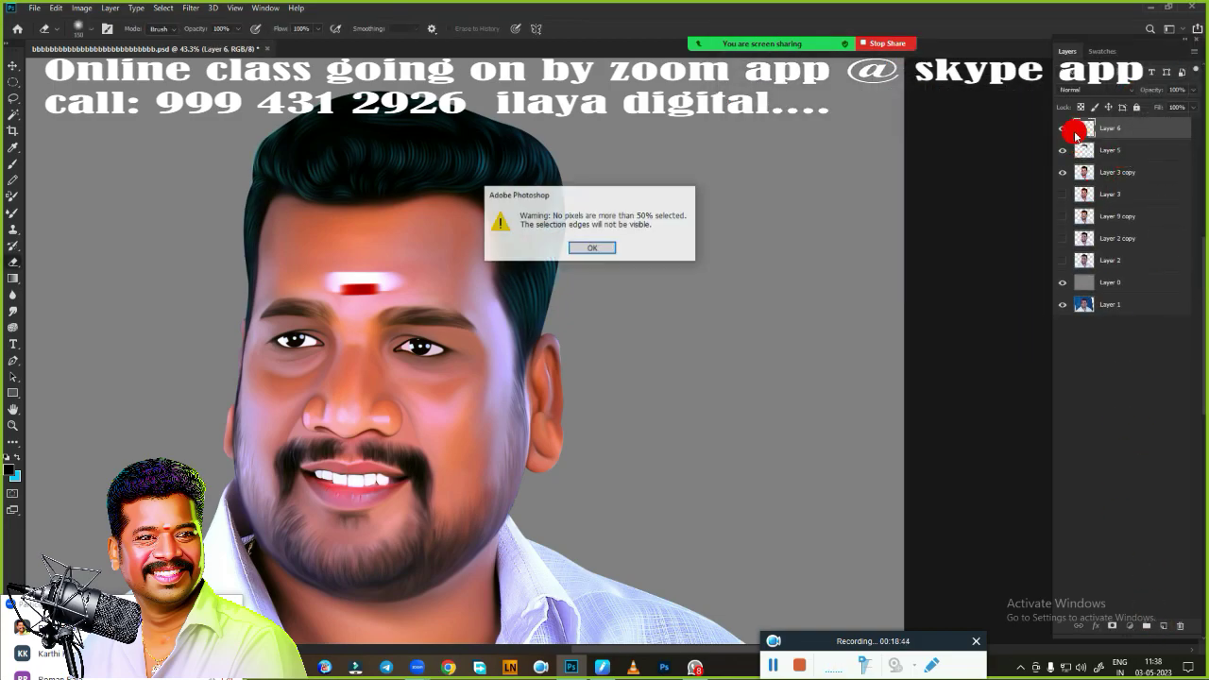
pyautogui.press('Return')
pyautogui.scroll(-2, 707, 298)
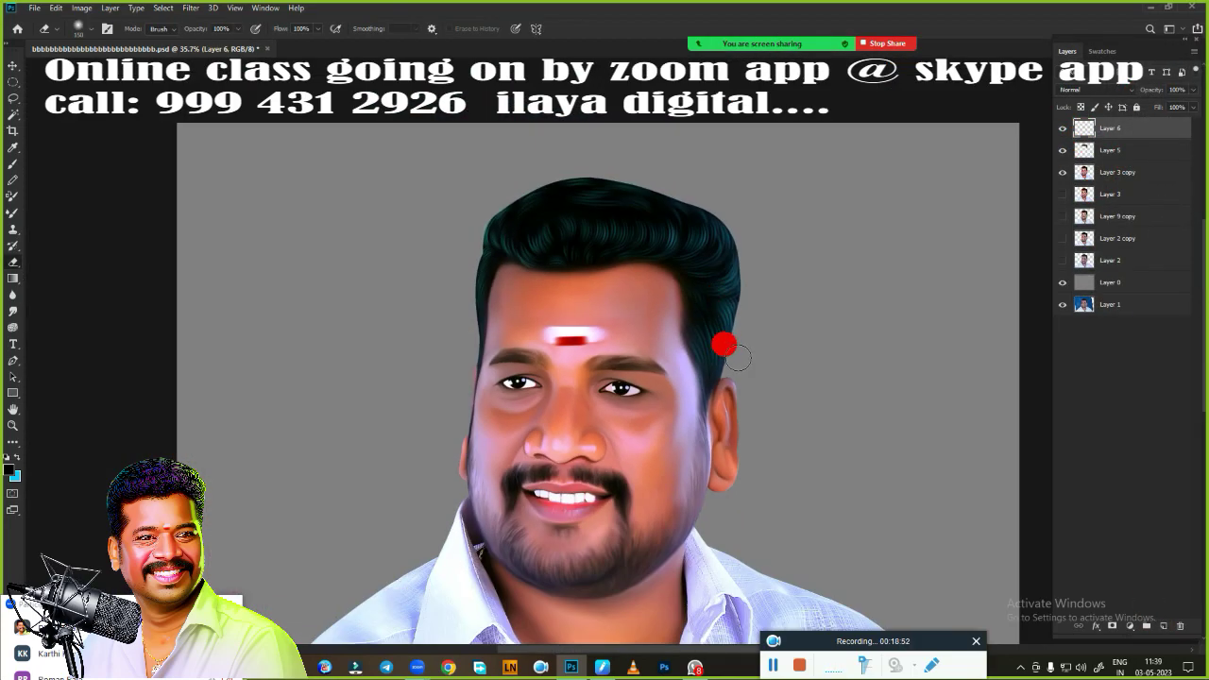
pyautogui.scroll(2, 651, 343)
pyautogui.scroll(1, 651, 343)
pyautogui.click(1164, 625)
pyautogui.scroll(2, 646, 315)
pyautogui.scroll(-3, 645, 315)
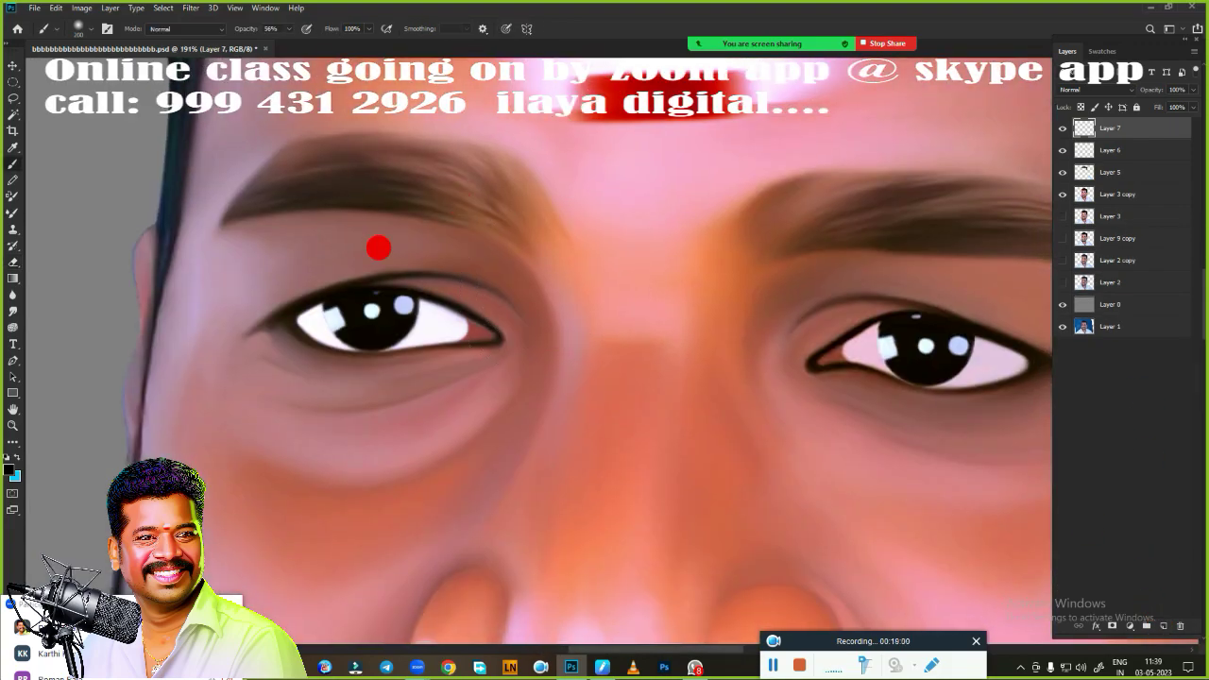
# - Rotate the canvas view with the Rotate View tool, then return to the Brush
pyautogui.rightClick(642, 480)
pyautogui.press('Escape')
pyautogui.press('r')
pyautogui.moveTo(357, 225); pyautogui.dragTo(293, 418)
pyautogui.scroll(2, 588, 370)
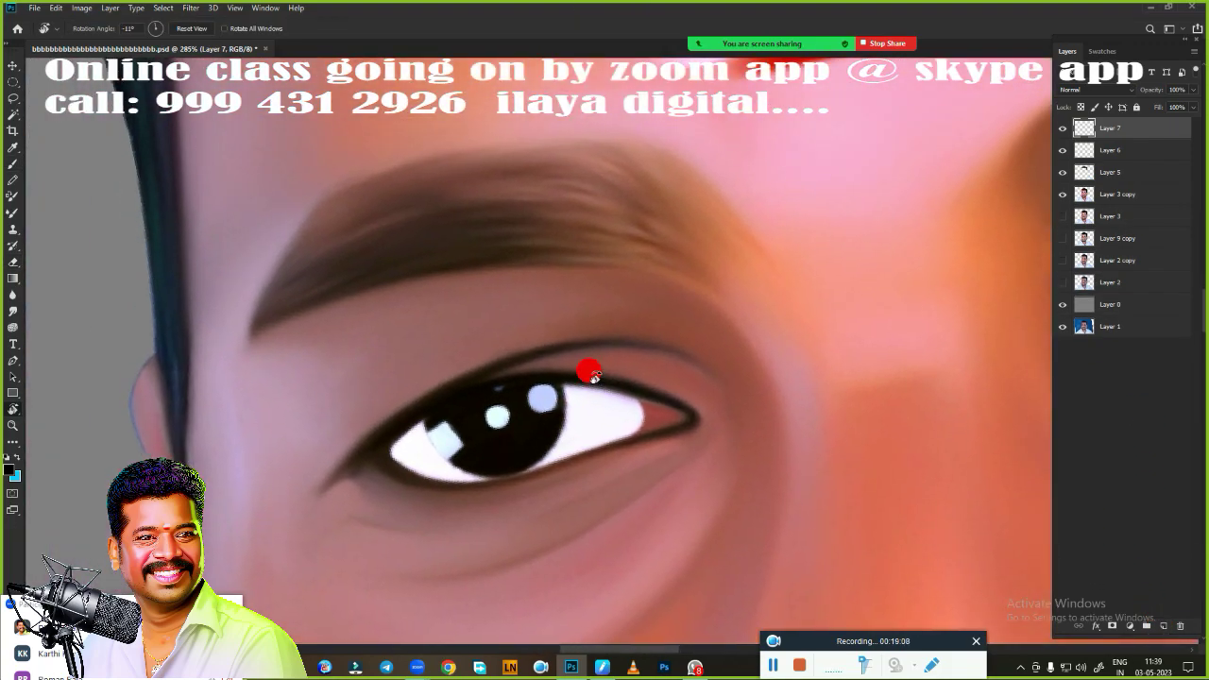
pyautogui.press('b')
pyautogui.middleClick(372, 380)
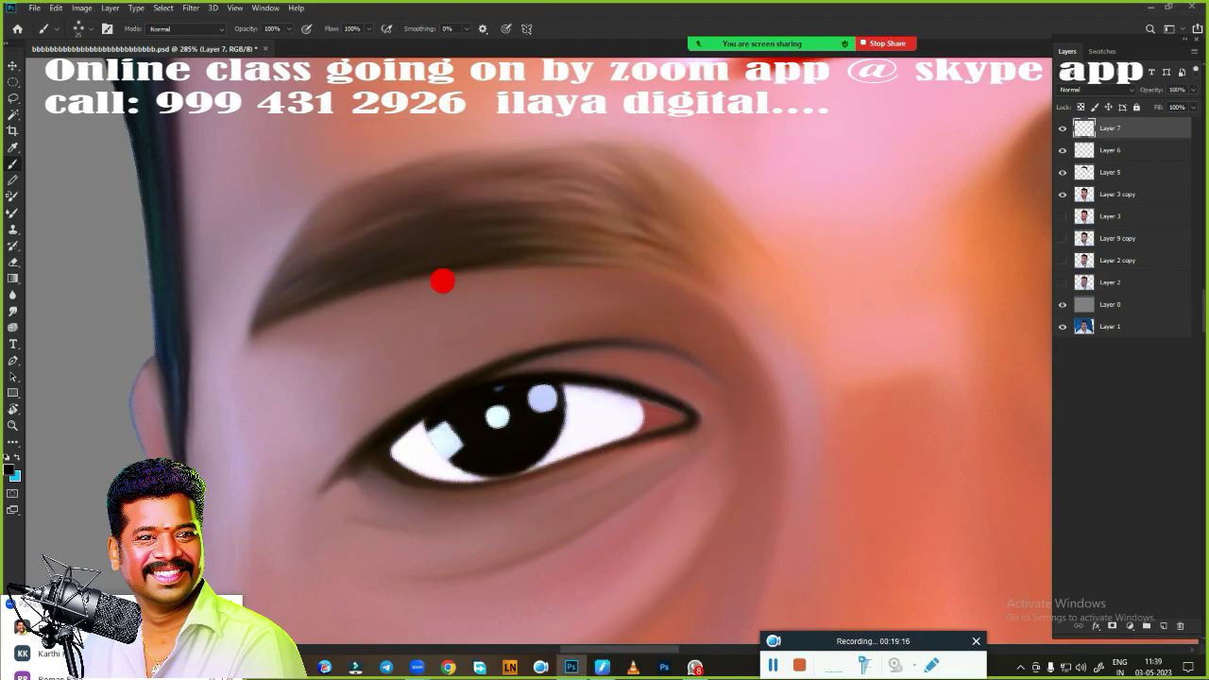
# - Browse the brush preset picker twice without changing the brush
pyautogui.rightClick(479, 227)
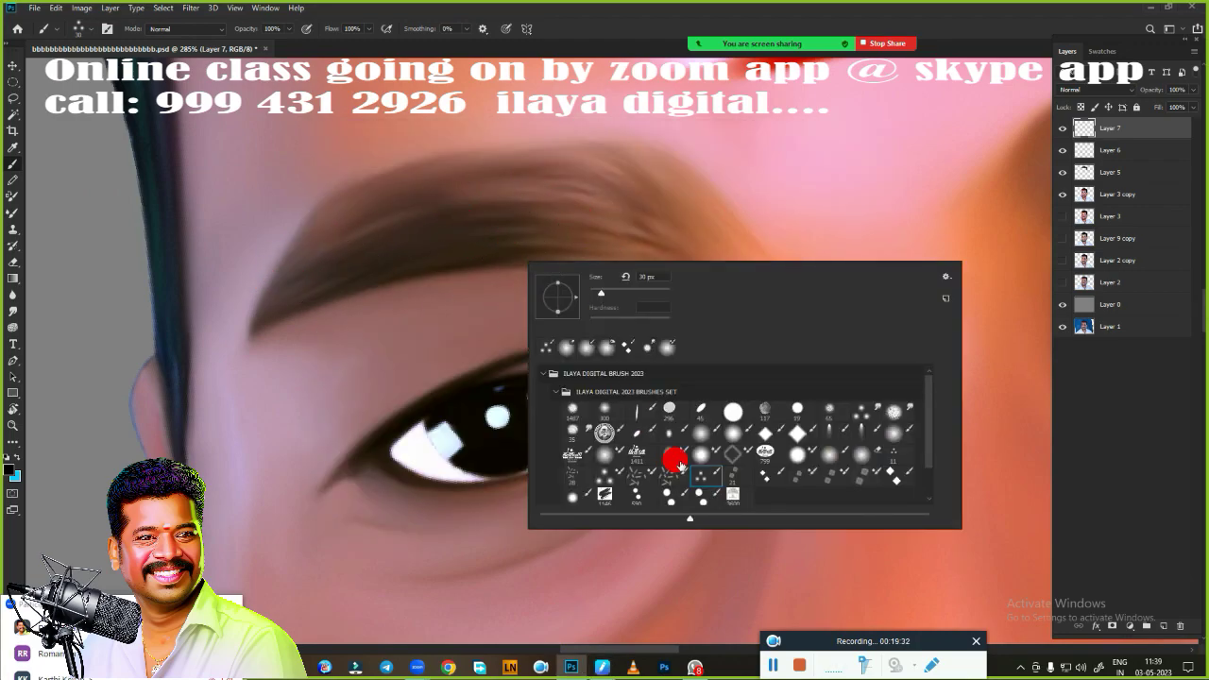
pyautogui.press('Escape')
pyautogui.rightClick(588, 224)
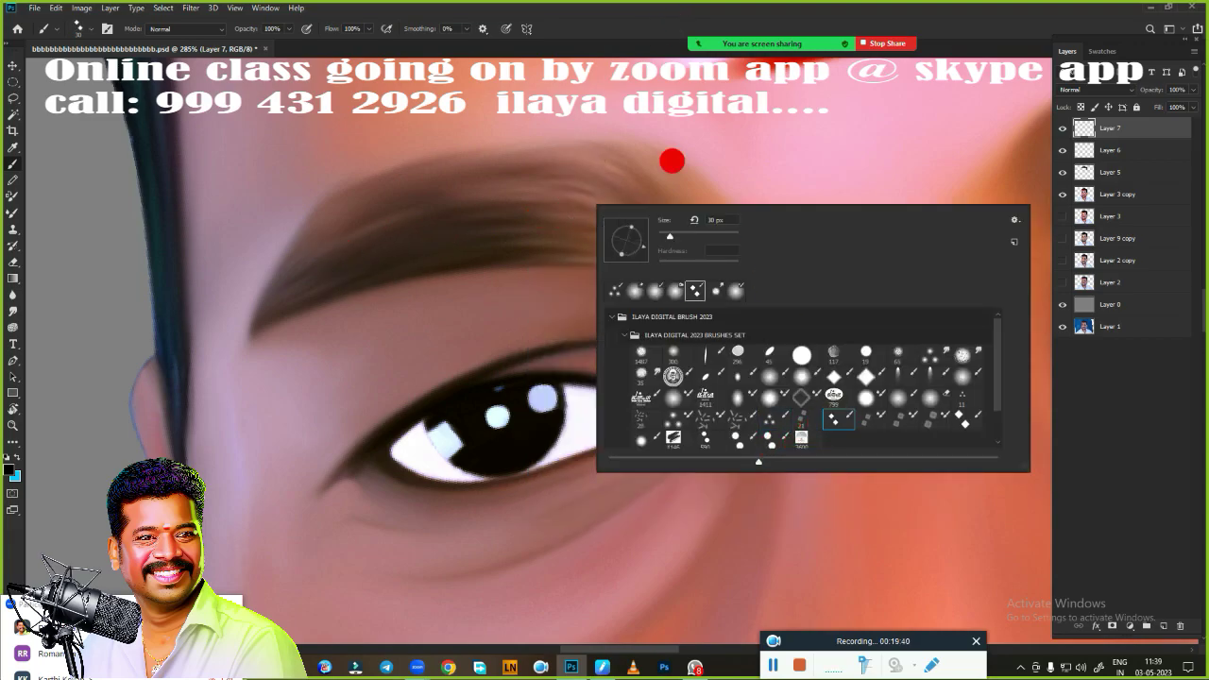
pyautogui.press('Escape')
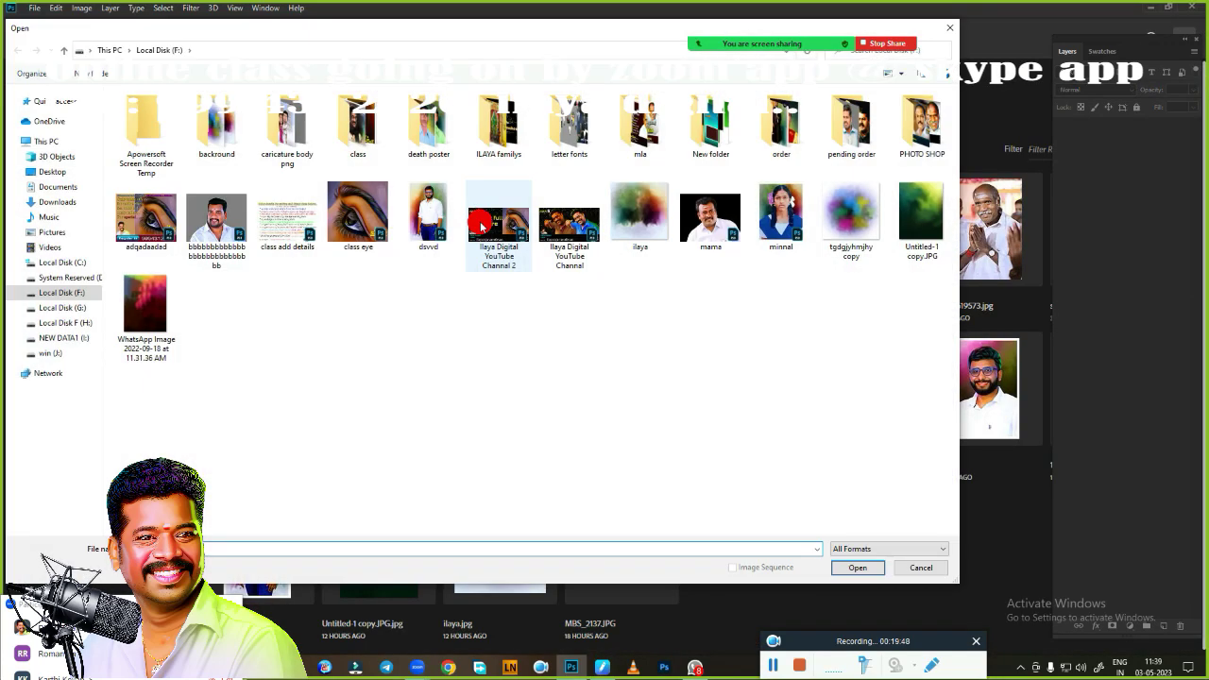
# - Paint yellow over the hair, face and shirt with a new brush preset
pyautogui.press('b')
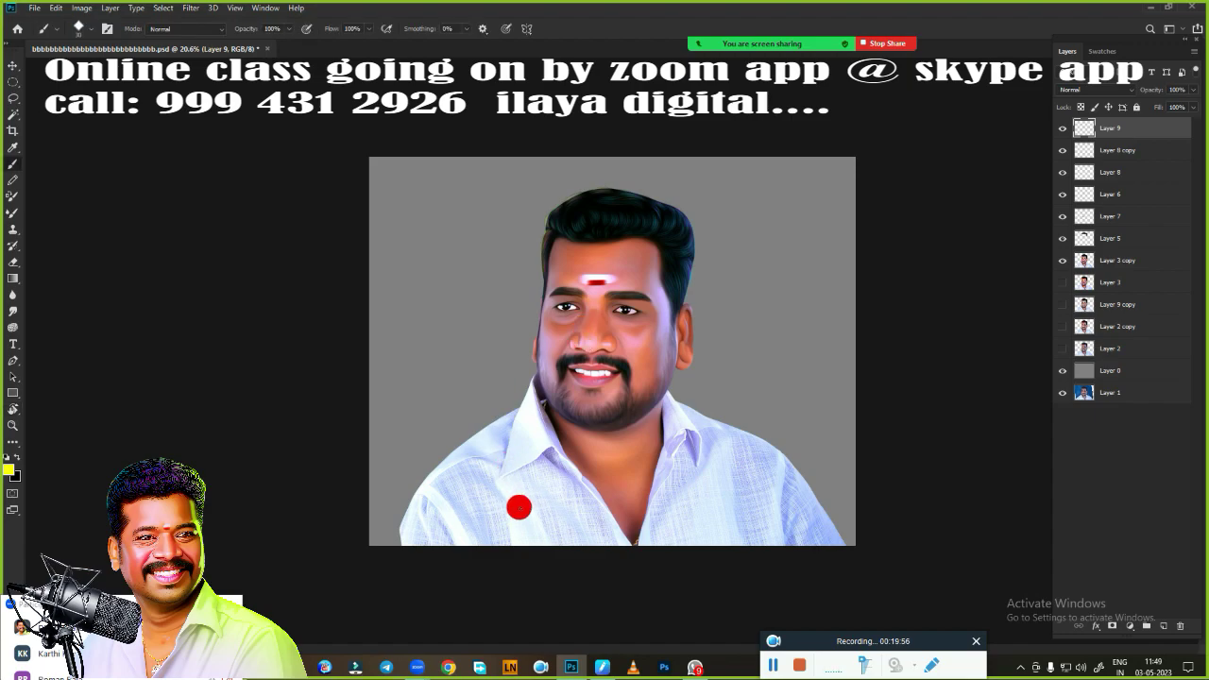
pyautogui.rightClick(741, 351)
pyautogui.doubleClick(986, 526)
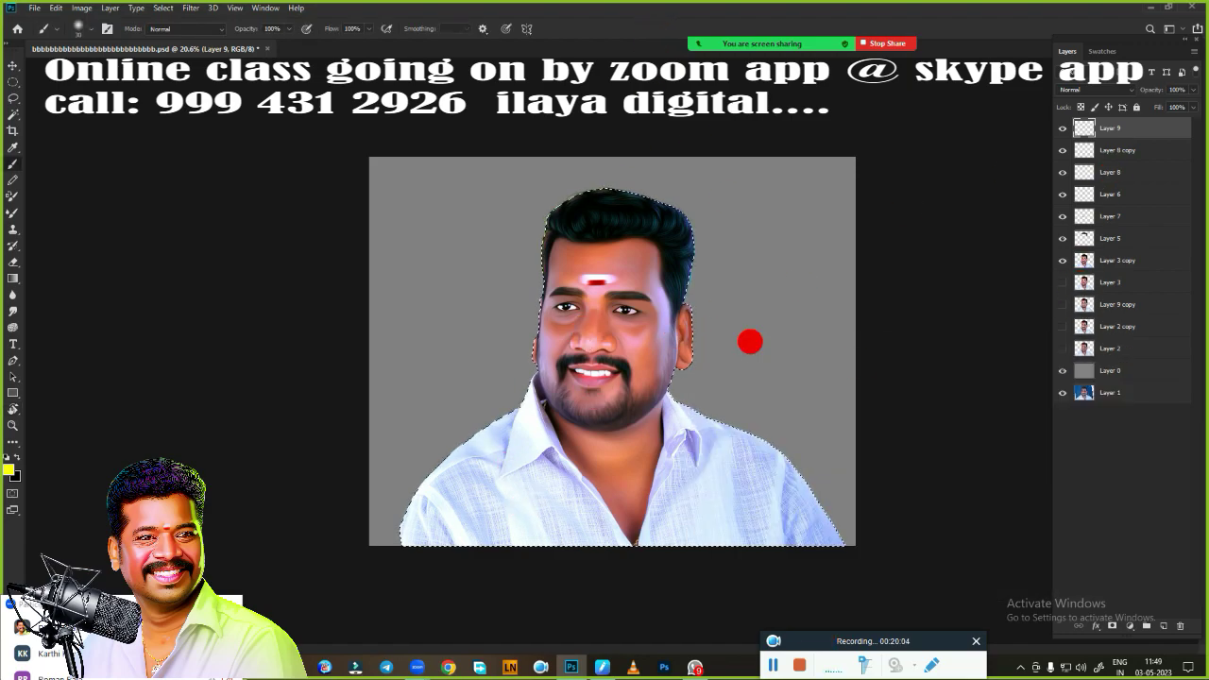
pyautogui.click(8, 469)
pyautogui.click(1080, 426)
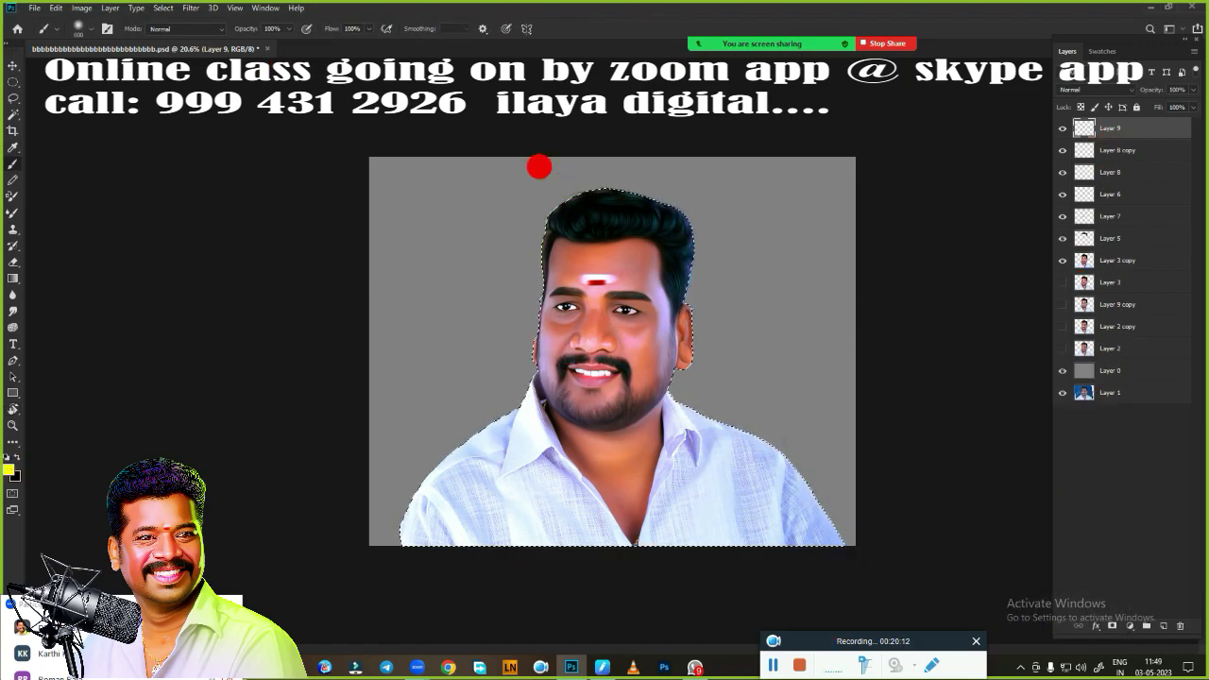
pyautogui.moveTo(581, 200)
pyautogui.mouseDown()
pyautogui.moveTo(506, 335)
pyautogui.moveTo(444, 515)
pyautogui.mouseUp()
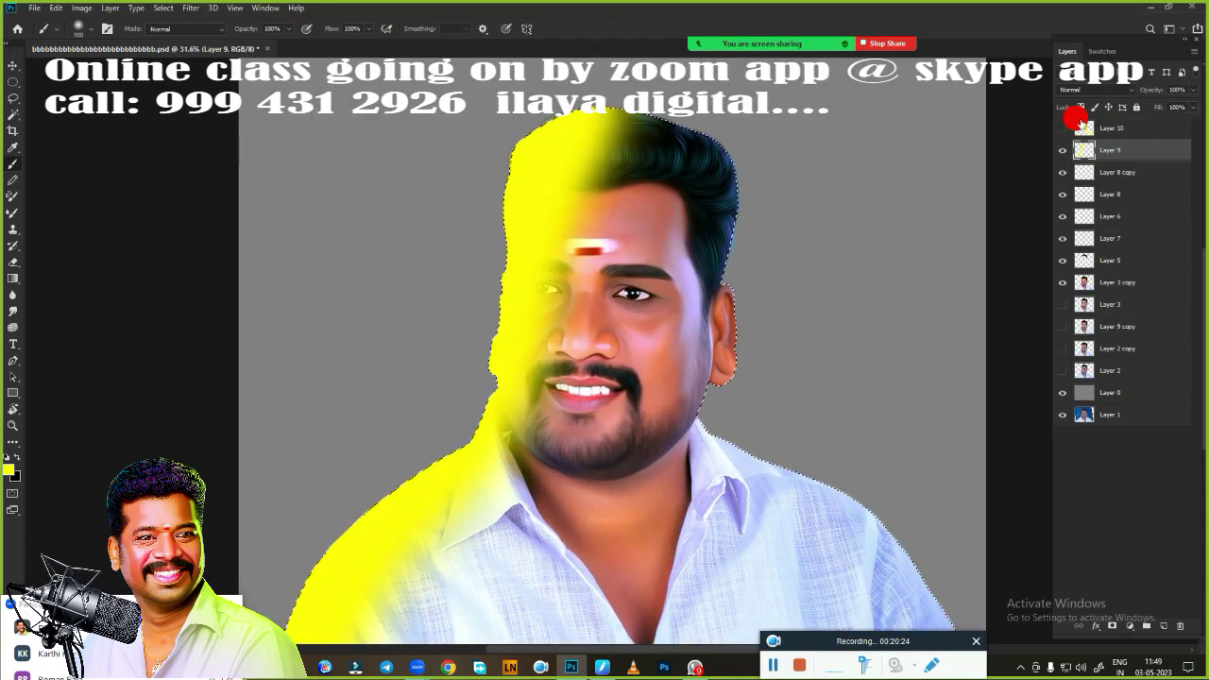
# - Set Layer 9 to Overlay and shift its hue to -22 for a warm orange tint
pyautogui.click(1086, 89)
pyautogui.click(1086, 222)
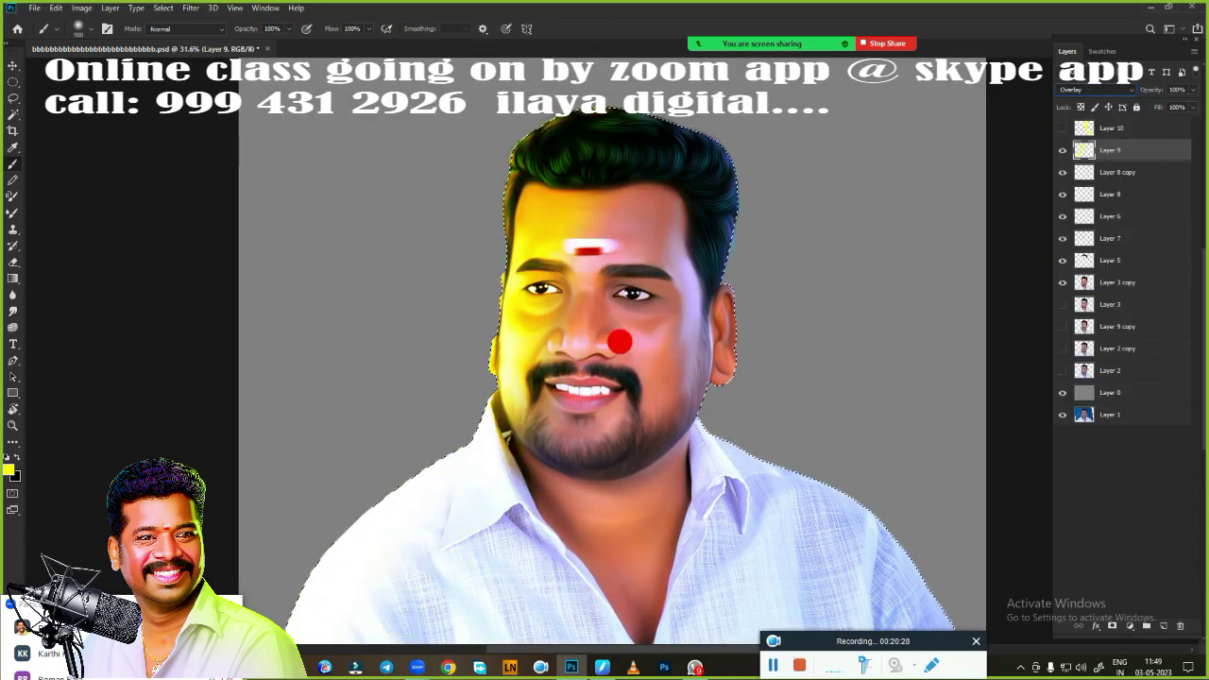
pyautogui.hotkey('ctrl', 'u')
pyautogui.moveTo(891, 224)
pyautogui.mouseDown()
pyautogui.moveTo(835, 242)
pyautogui.moveTo(871, 232)
pyautogui.mouseUp()
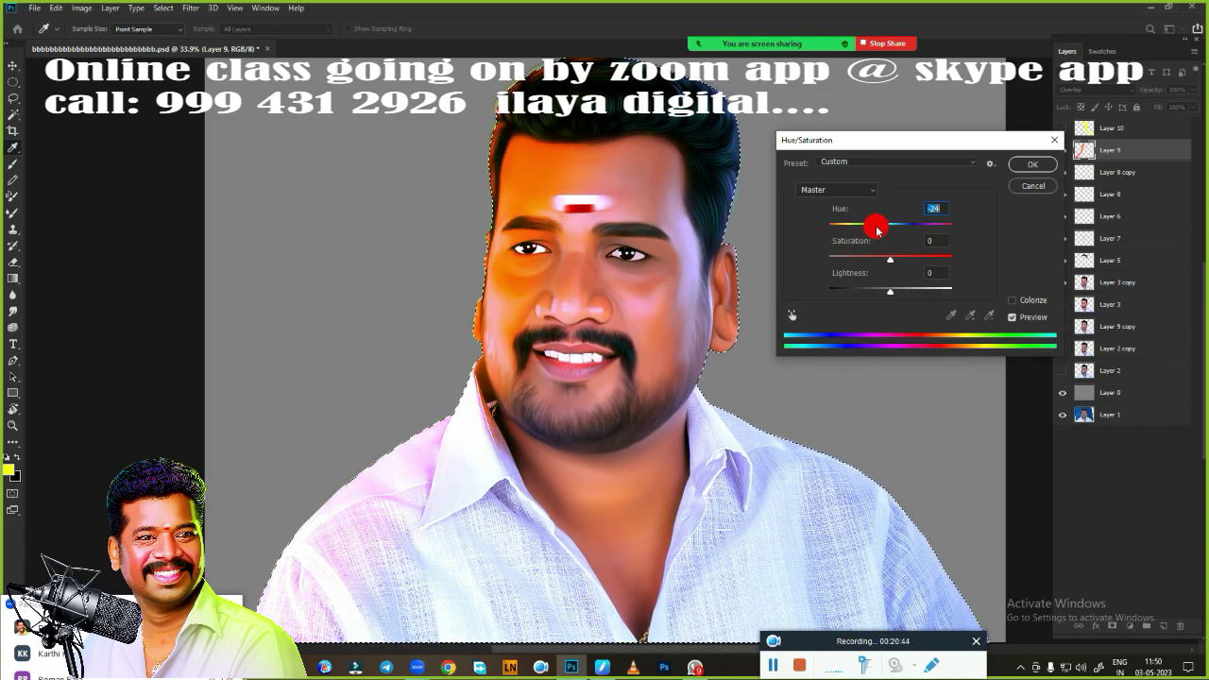
pyautogui.click(1032, 165)
pyautogui.press('b')
pyautogui.press('e')
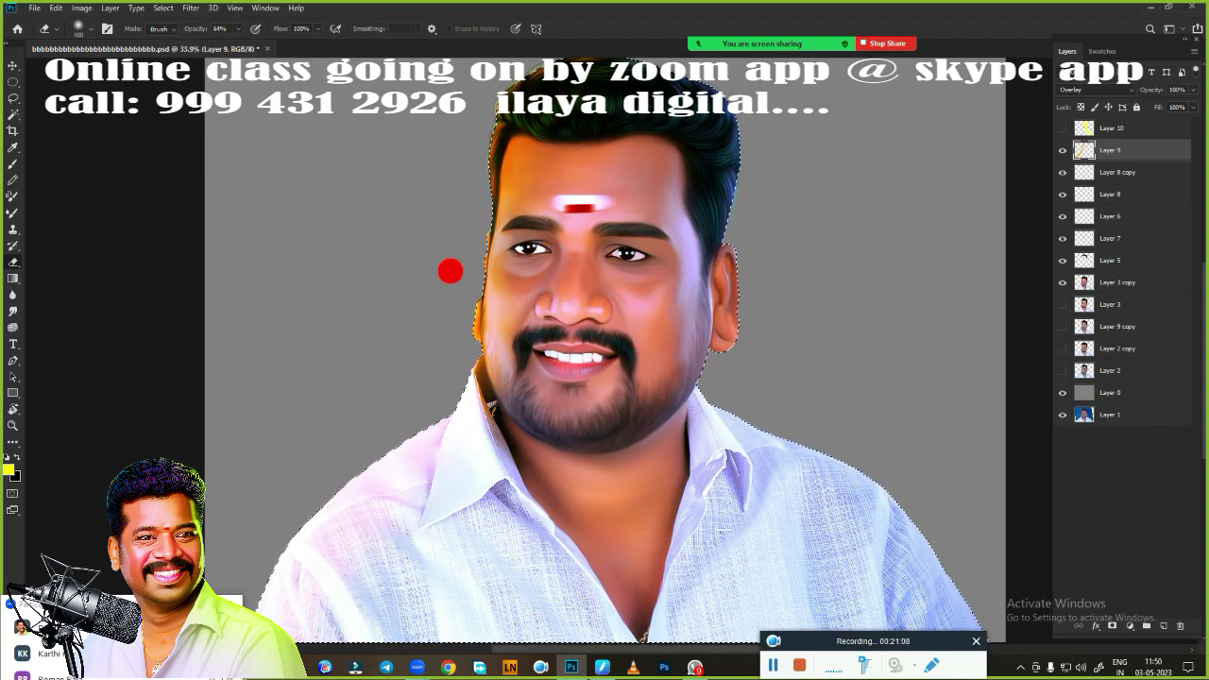
pyautogui.scroll(-2, 658, 406)
pyautogui.scroll(1, 659, 406)
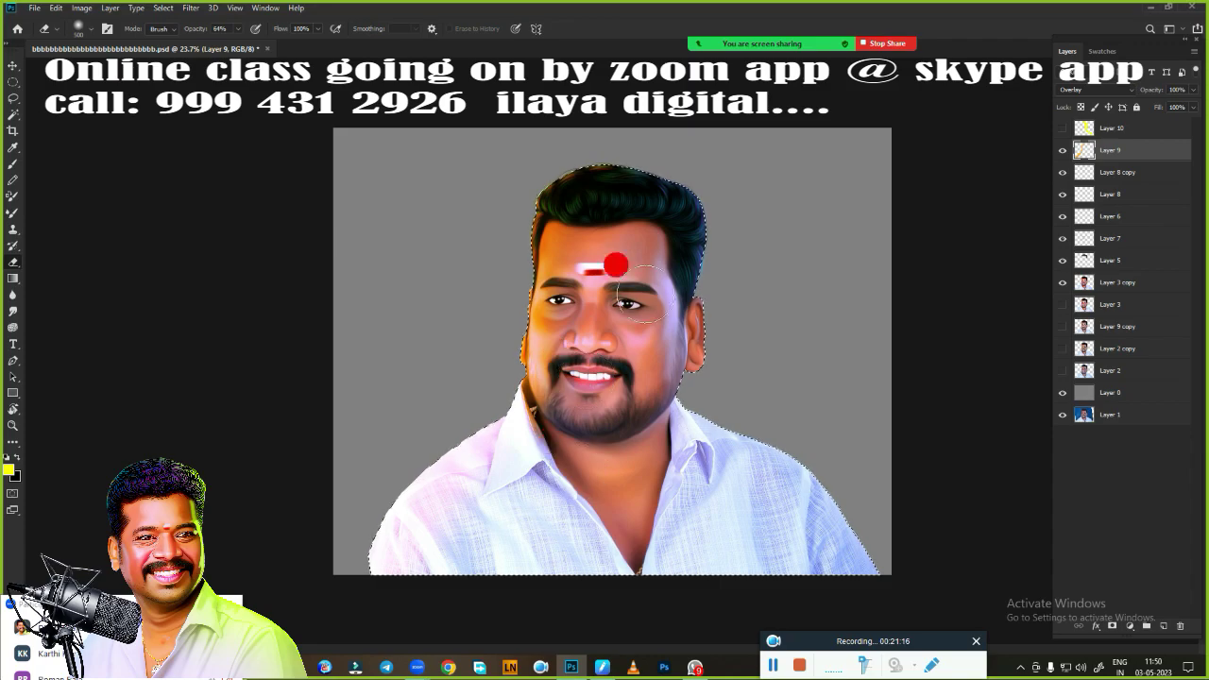
# - Show Layer 10 and shift its yellow shirt tint to magenta (Hue -112)
pyautogui.keyDown('ctrl'); pyautogui.click(1084, 150); pyautogui.keyUp('ctrl')
pyautogui.click(1062, 127)
pyautogui.click(1109, 127)
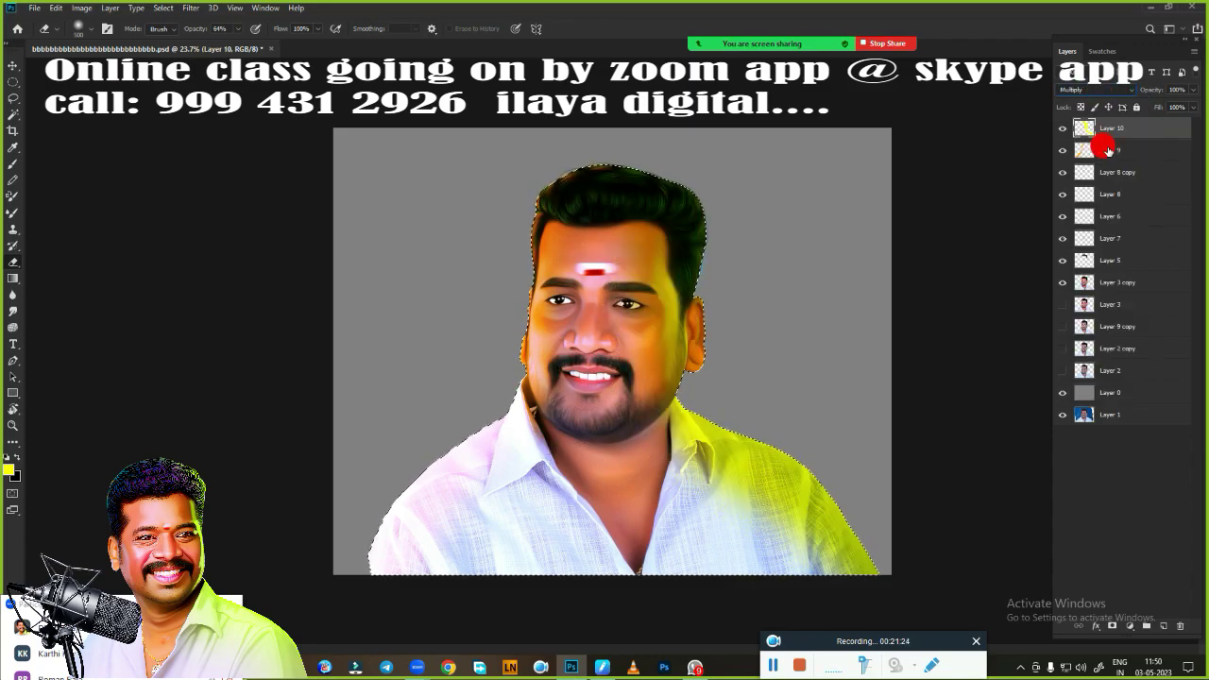
pyautogui.hotkey('ctrl', 'u')
pyautogui.moveTo(889, 225); pyautogui.dragTo(845, 225)
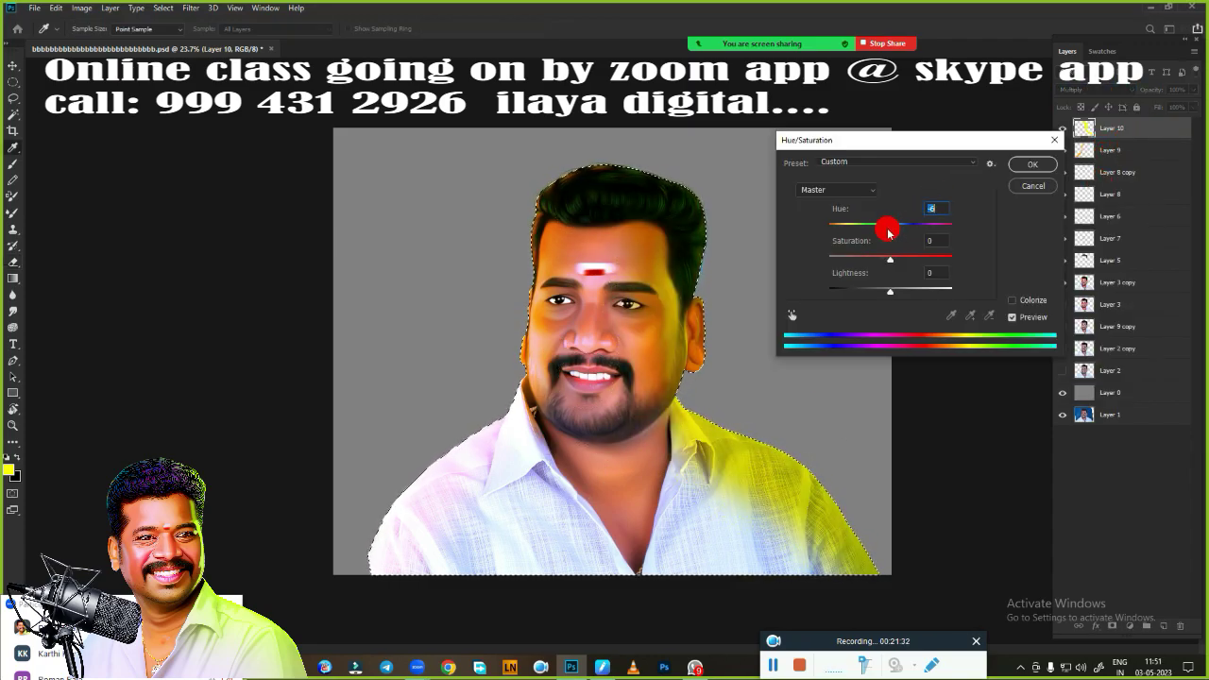
pyautogui.click(1033, 164)
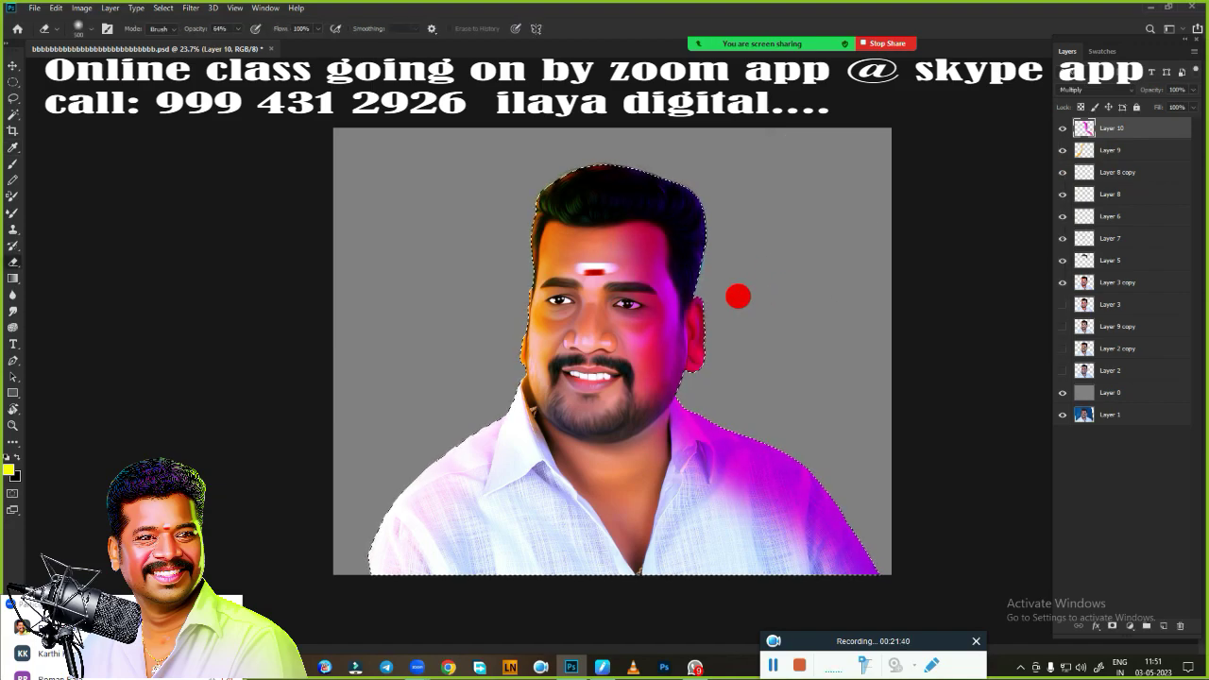
# - Fade Layer 10's fill to about 29%
pyautogui.press('e')
pyautogui.scroll(1, 737, 297)
pyautogui.moveTo(1181, 120); pyautogui.dragTo(1154, 130)
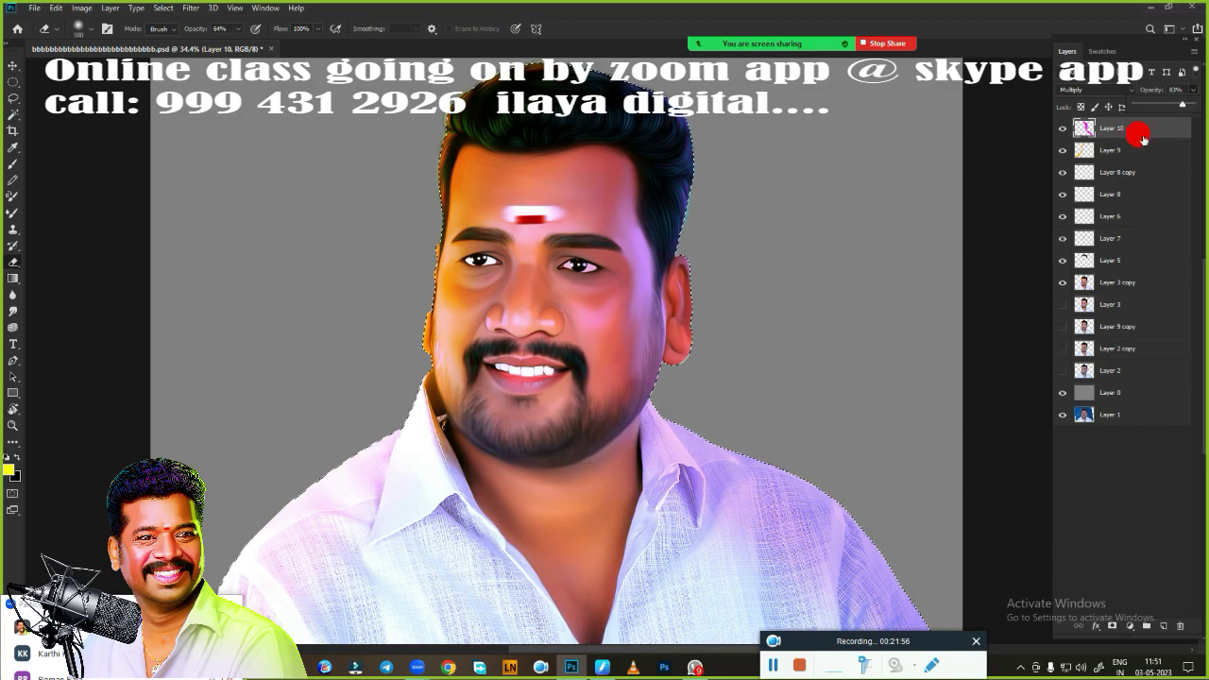
# - On Layer 9, keep Multiply blending and erase the yellow tint from the left shirt
pyautogui.click(1124, 150)
pyautogui.click(1096, 90)
pyautogui.click(1099, 139)
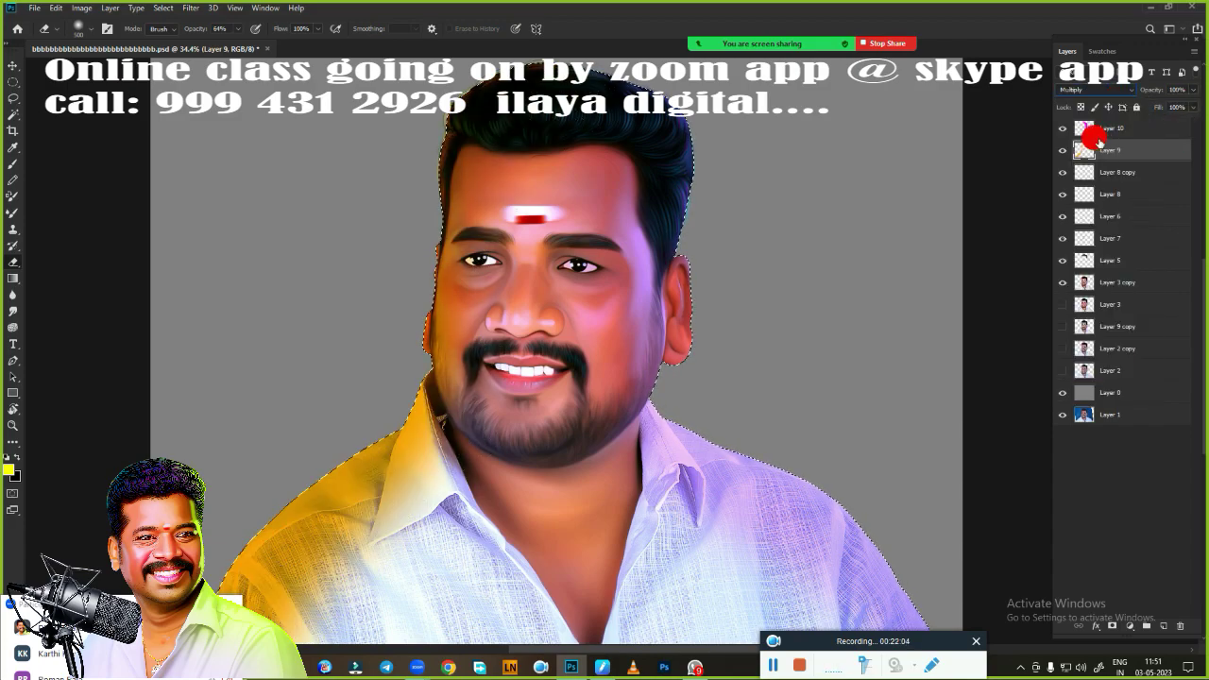
pyautogui.scroll(-1, 540, 398)
pyautogui.moveTo(499, 438); pyautogui.dragTo(406, 481)
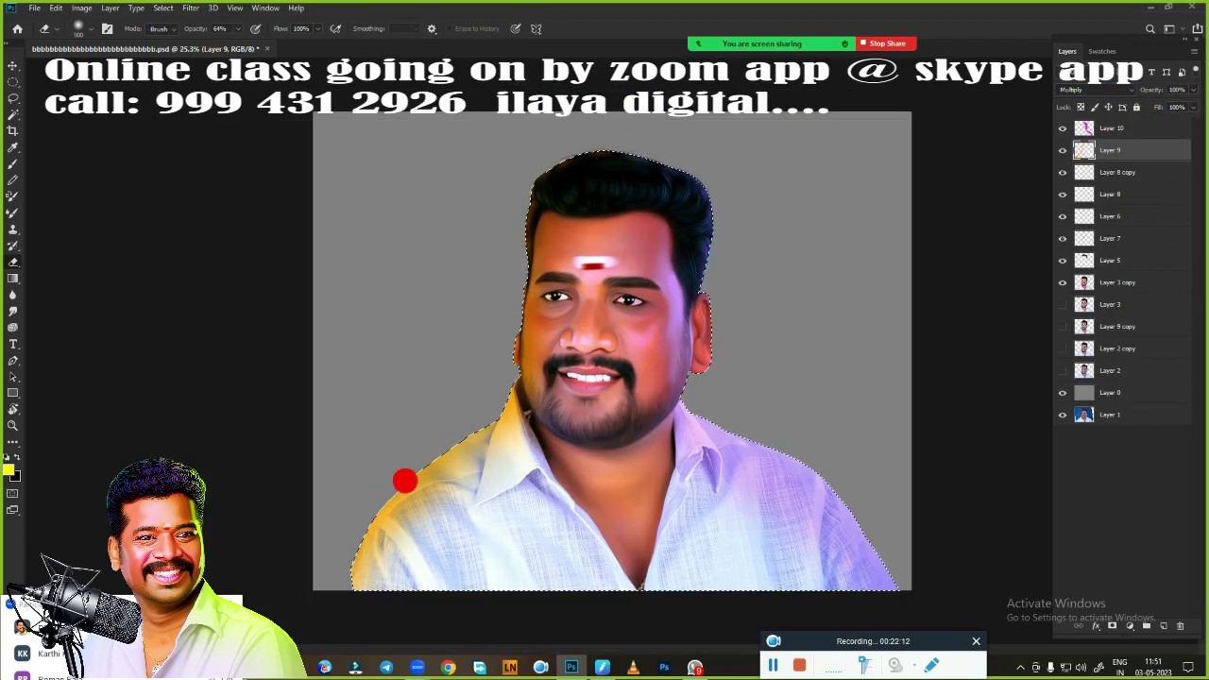
# - Cycle Layer 9's blend mode through Screen and Hard Light to Color
pyautogui.click(1096, 89)
pyautogui.click(1101, 213)
pyautogui.press('Down')
pyautogui.press('Down')
pyautogui.press('Down')
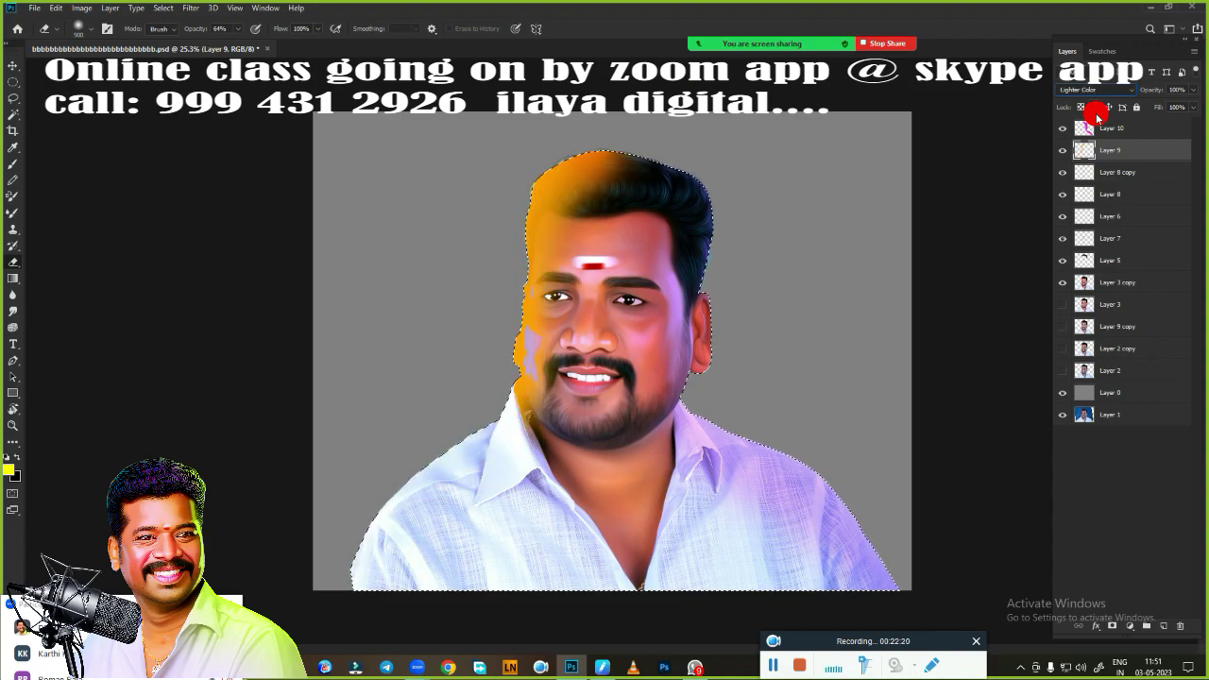
pyautogui.press('Down')
pyautogui.press('Down')
pyautogui.press('Down')
pyautogui.press('Down')
pyautogui.press('Down')
pyautogui.press('Down')
pyautogui.press('Down')
pyautogui.press('Down')
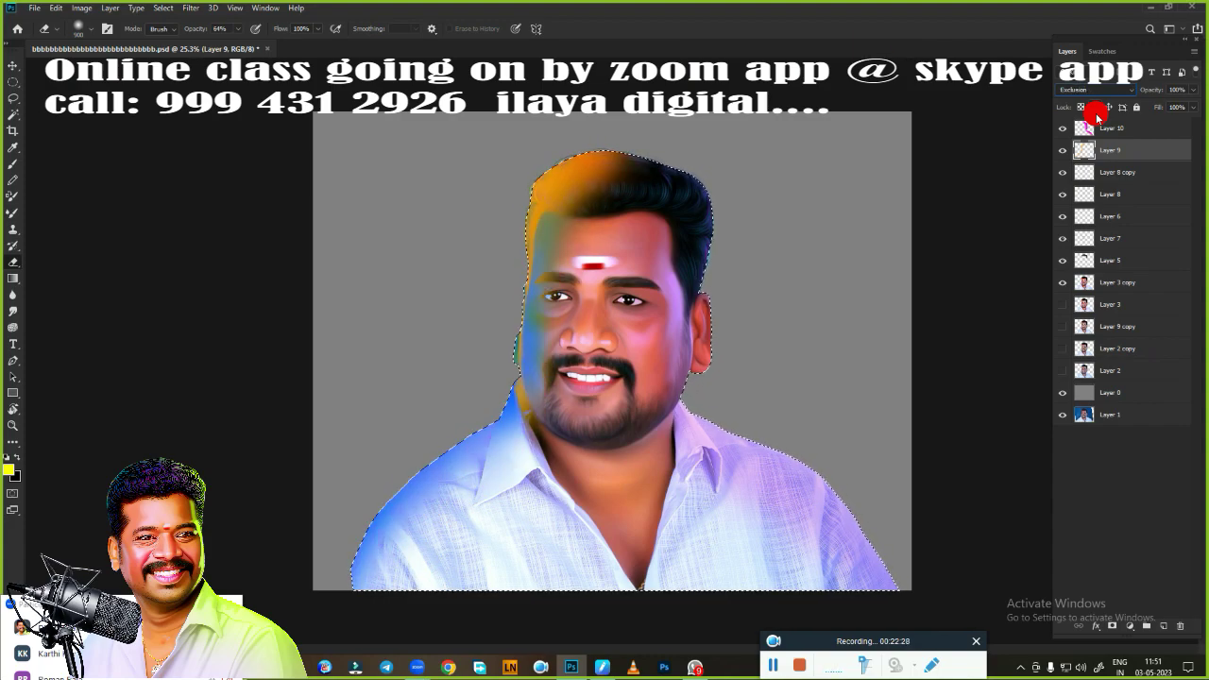
pyautogui.press('Down')
pyautogui.press('Down')
pyautogui.press('Down')
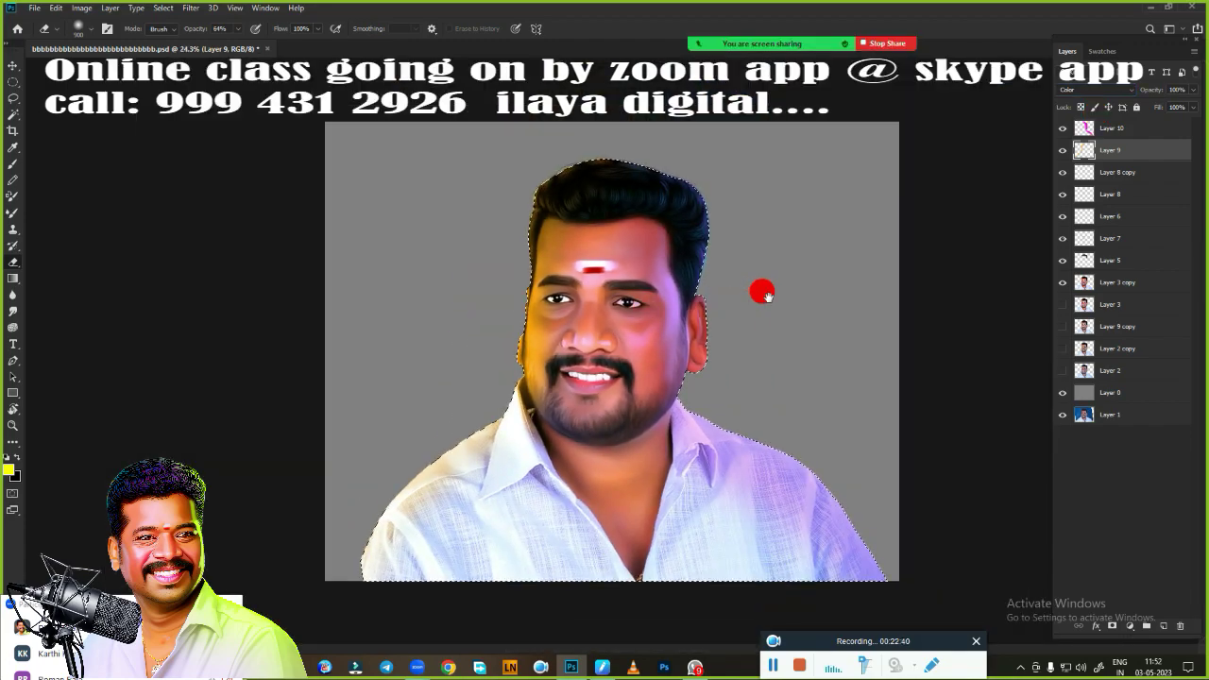
# - Shift Layer 9's hue toward pink, then add a new layer above Layer 10
pyautogui.hotkey('ctrl', 'u')
pyautogui.moveTo(890, 224)
pyautogui.mouseDown()
pyautogui.moveTo(846, 233)
pyautogui.moveTo(926, 230)
pyautogui.mouseUp()
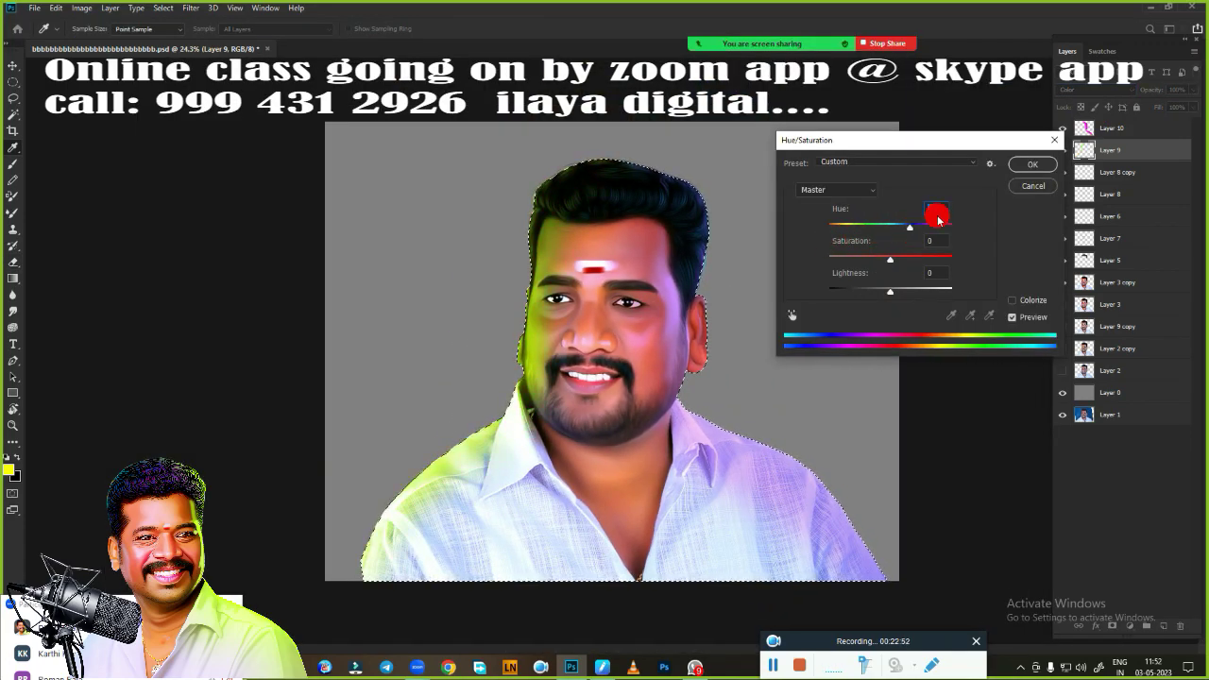
pyautogui.press('Return')
pyautogui.scroll(1, 720, 237)
pyautogui.press('e')
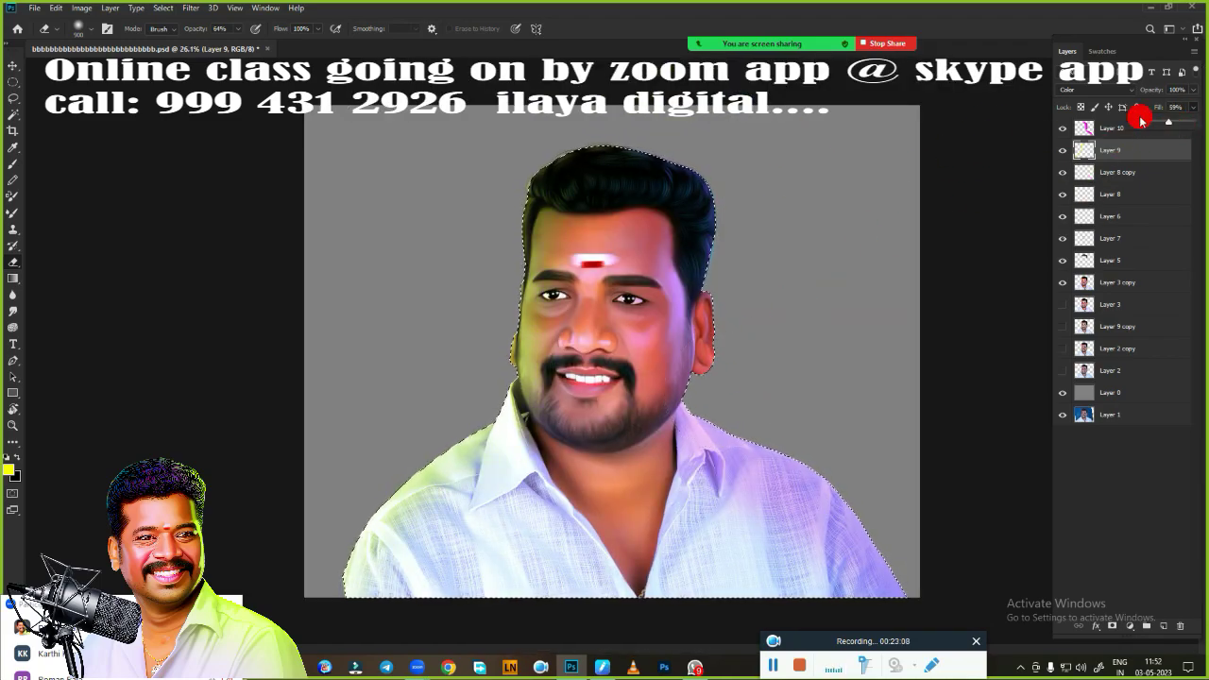
pyautogui.click(1130, 132)
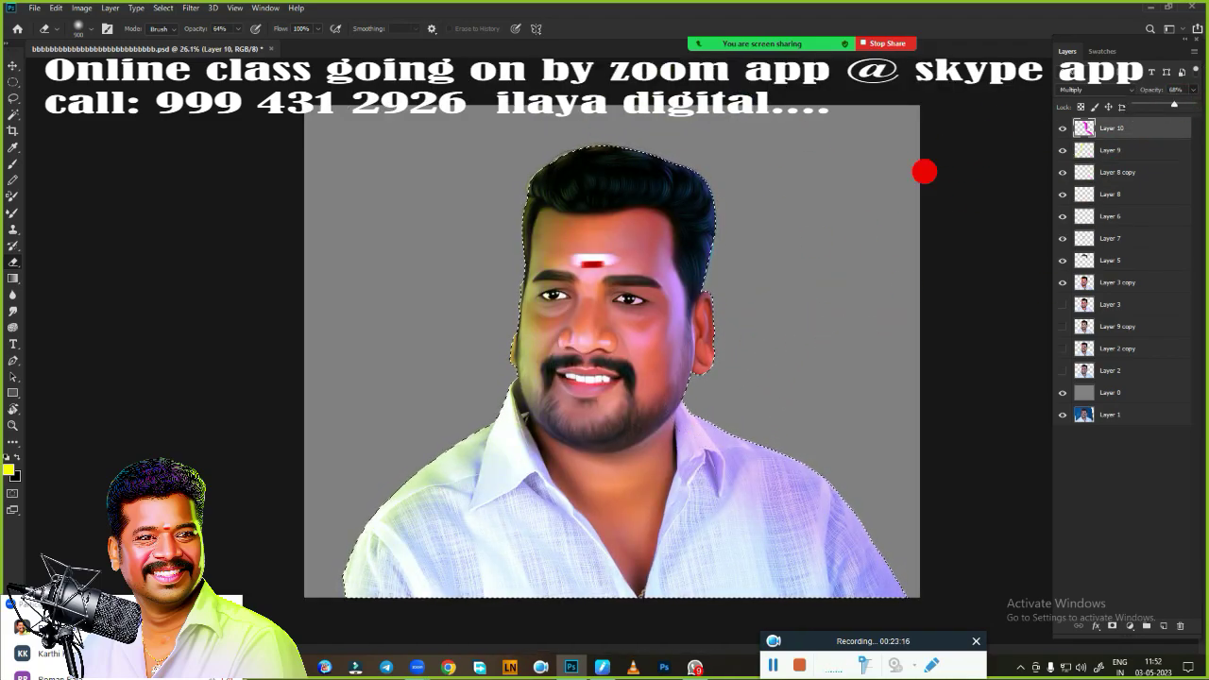
pyautogui.click(1163, 625)
# - Set the new Layer 11 blend mode to Overlay
pyautogui.click(1096, 88)
pyautogui.click(1079, 202)
pyautogui.click(1095, 89)
pyautogui.click(1080, 202)
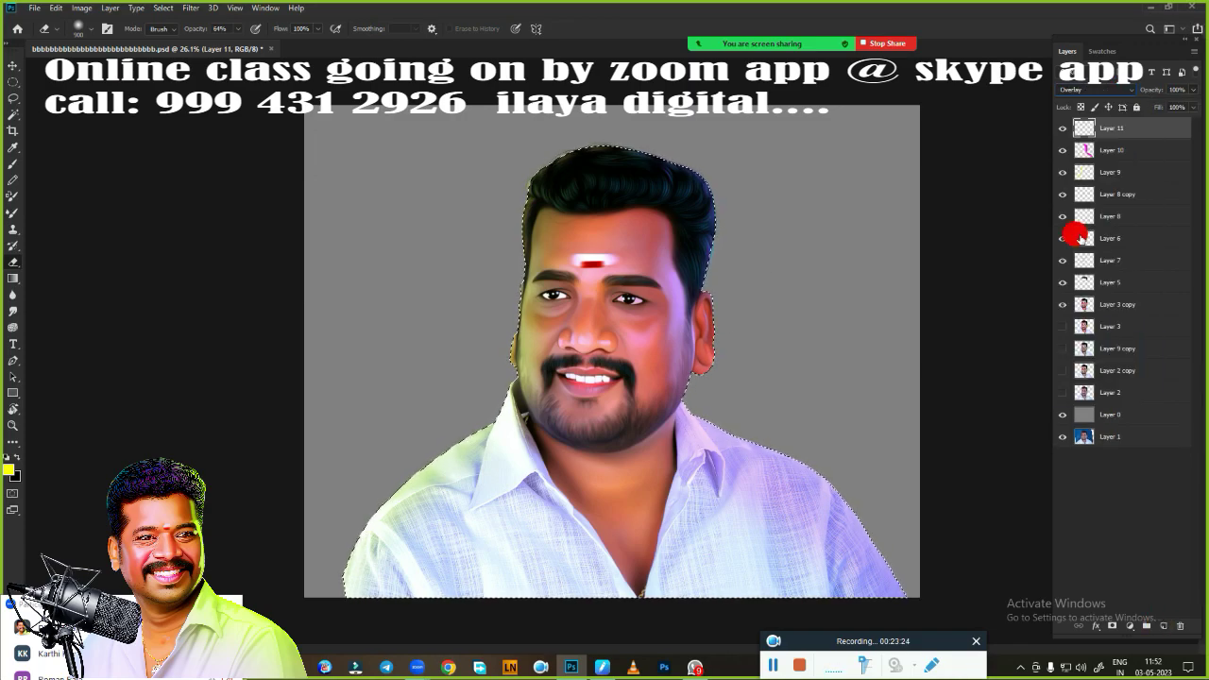
# - Pick a cyan swatch and brush a cyan glow along the top of the hair
pyautogui.click(1098, 52)
pyautogui.click(1095, 66)
pyautogui.click(1068, 51)
pyautogui.press('b')
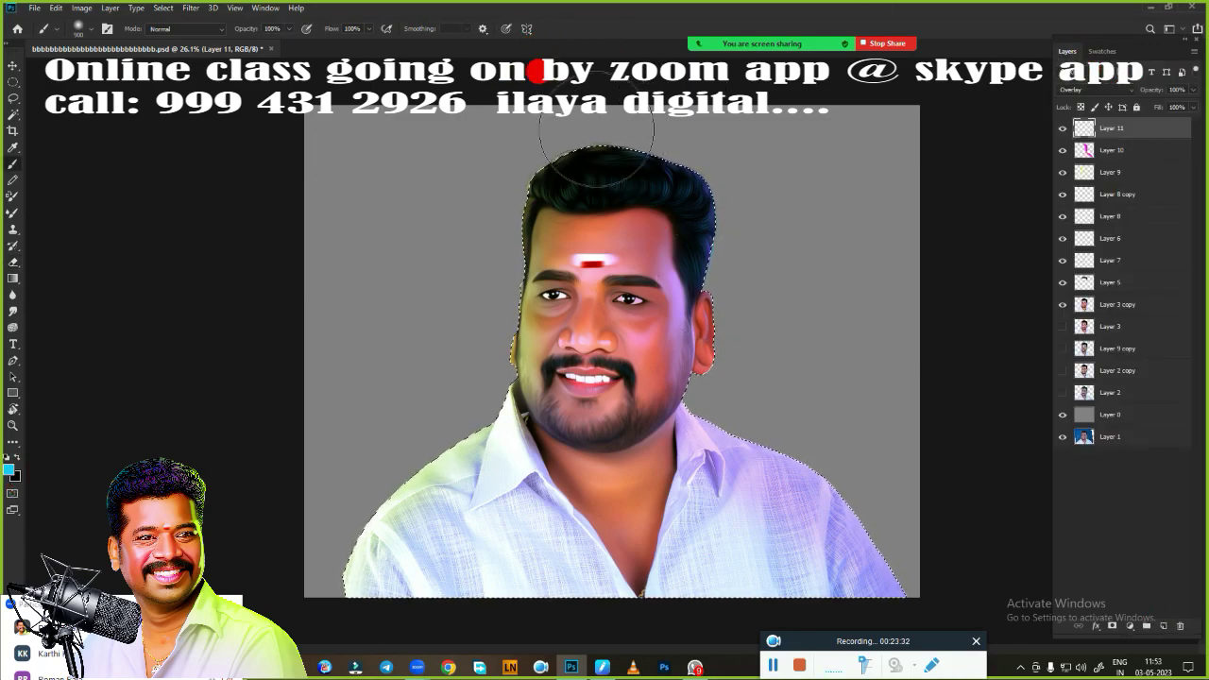
pyautogui.scroll(3, 675, 274)
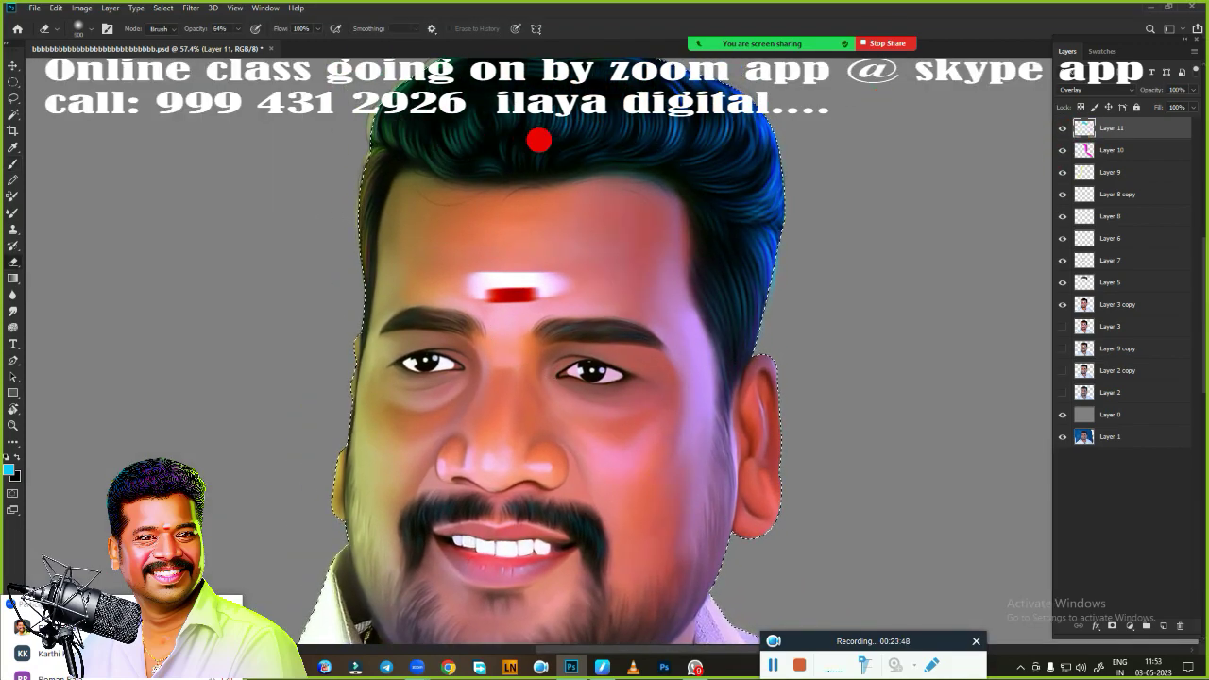
# - Erase stray cyan tint around the hair with the Eraser
pyautogui.press('e')
pyautogui.scroll(-3, 760, 283)
pyautogui.scroll(3, 743, 273)
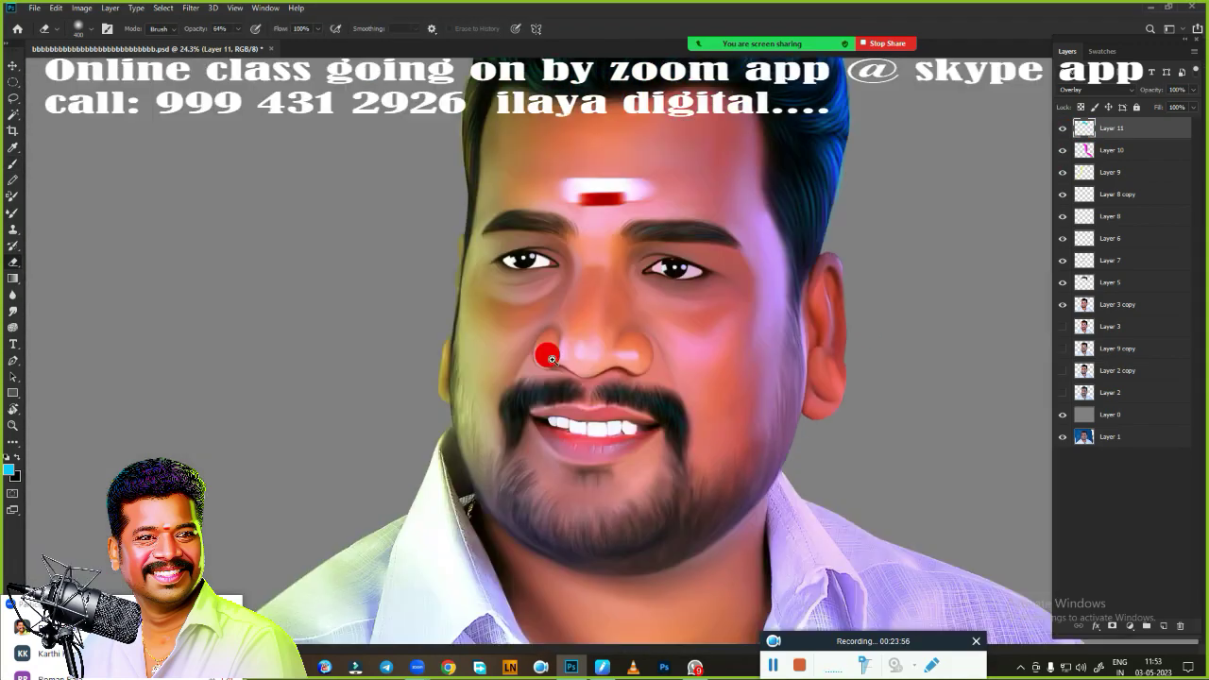
pyautogui.scroll(-3, 733, 318)
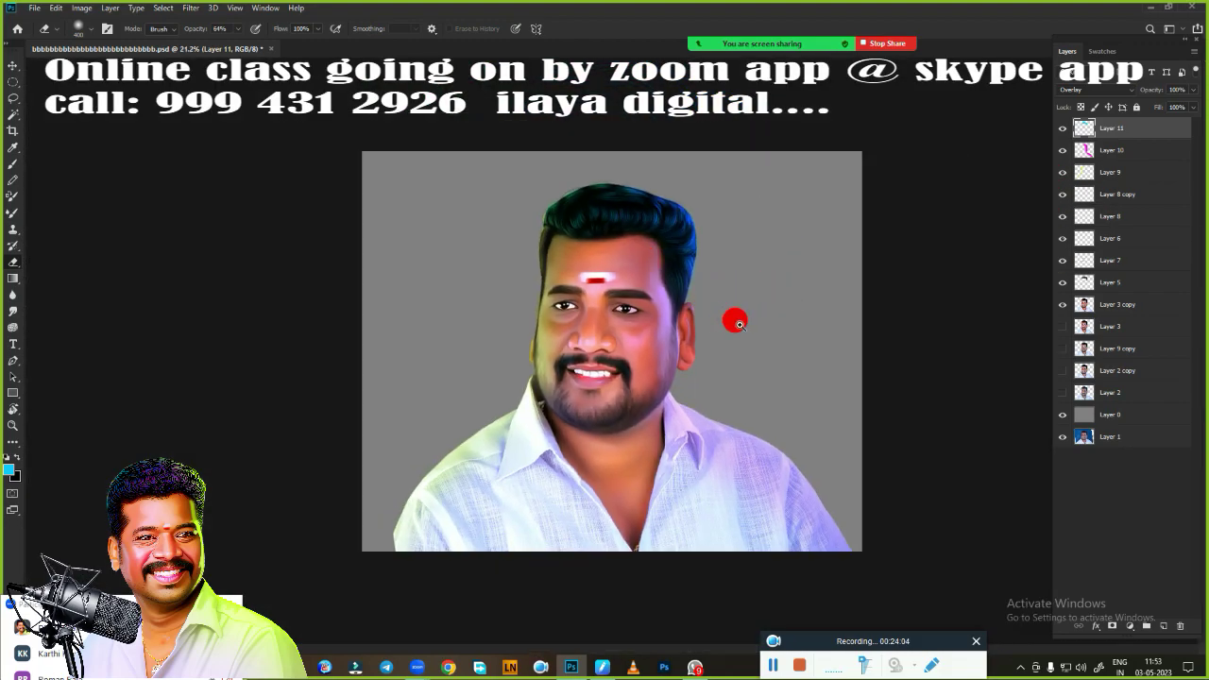
pyautogui.scroll(3, 746, 316)
pyautogui.scroll(2, 753, 335)
# - Add a new Layer 12 above Layer 5 and choose a soft brush preset
pyautogui.click(1140, 286)
pyautogui.click(1164, 626)
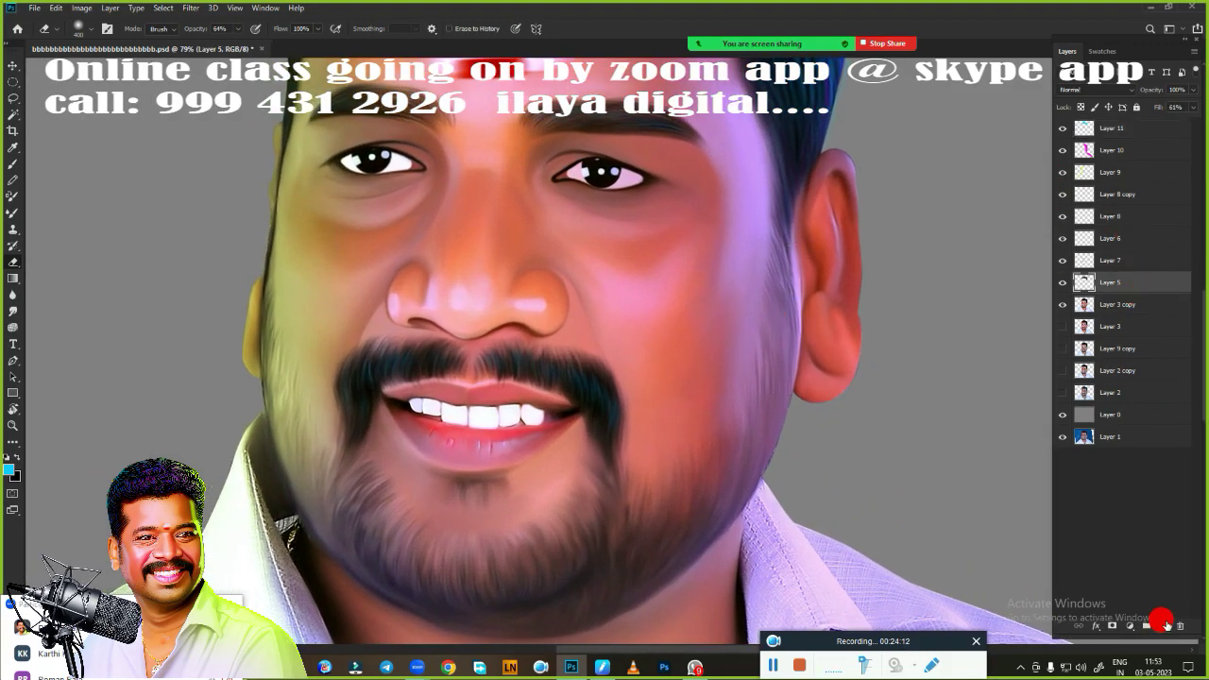
pyautogui.press('b')
pyautogui.rightClick(667, 313)
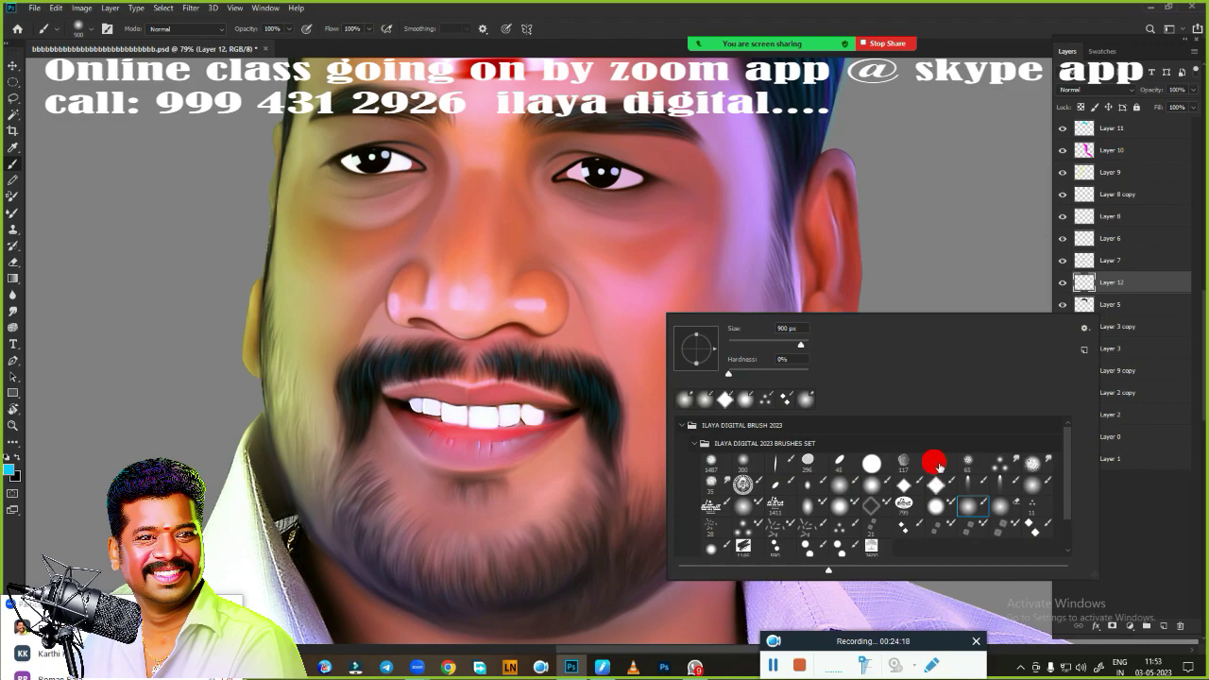
pyautogui.click(713, 545)
pyautogui.press('Return')
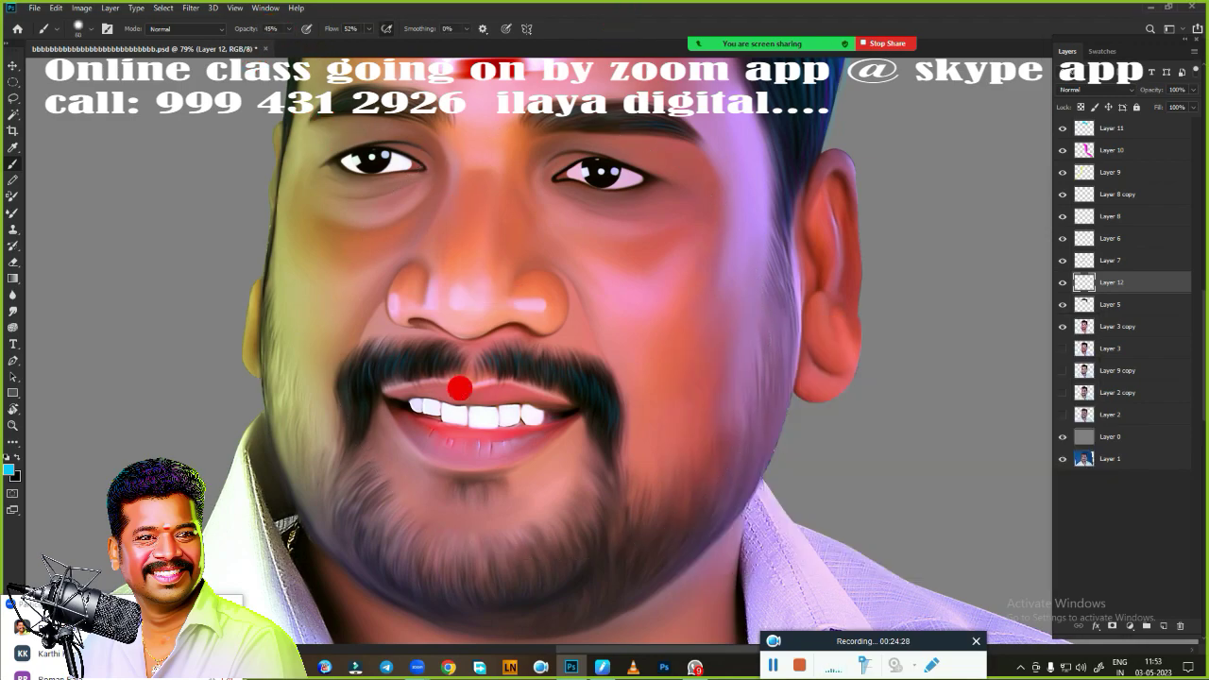
# - Set a light foreground colour and paint soft highlights on the face
pyautogui.click(8, 469)
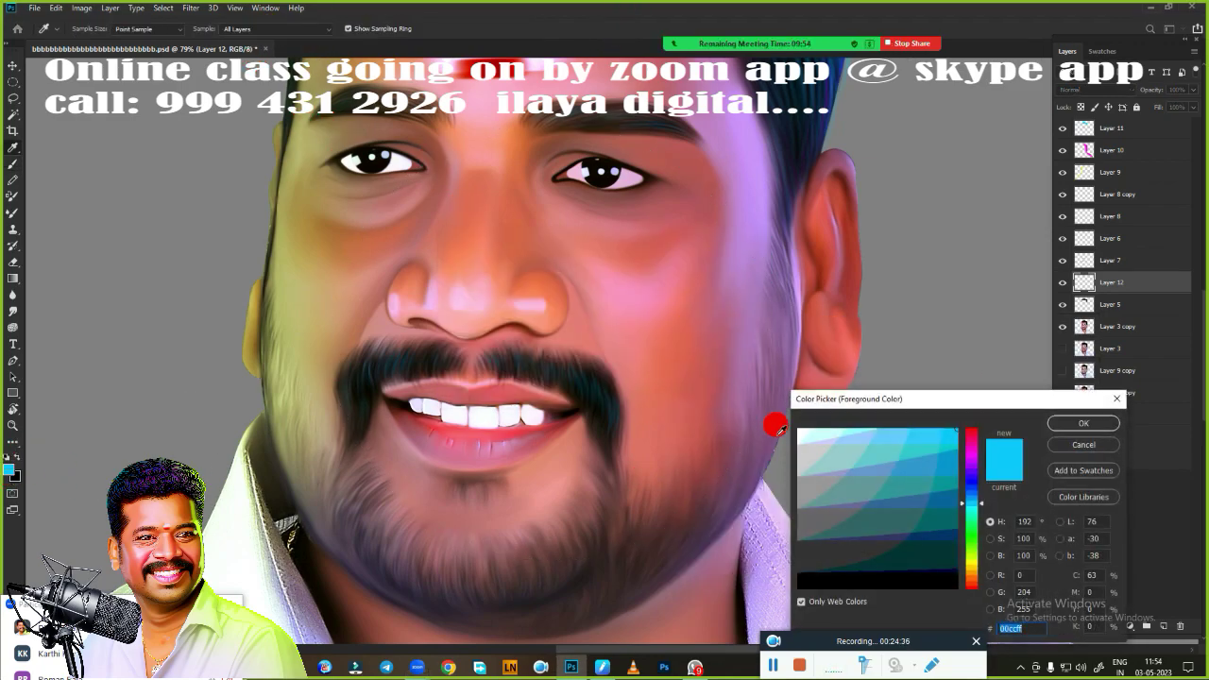
pyautogui.press('Return')
pyautogui.press('b')
pyautogui.scroll(3, 472, 321)
pyautogui.scroll(2, 510, 340)
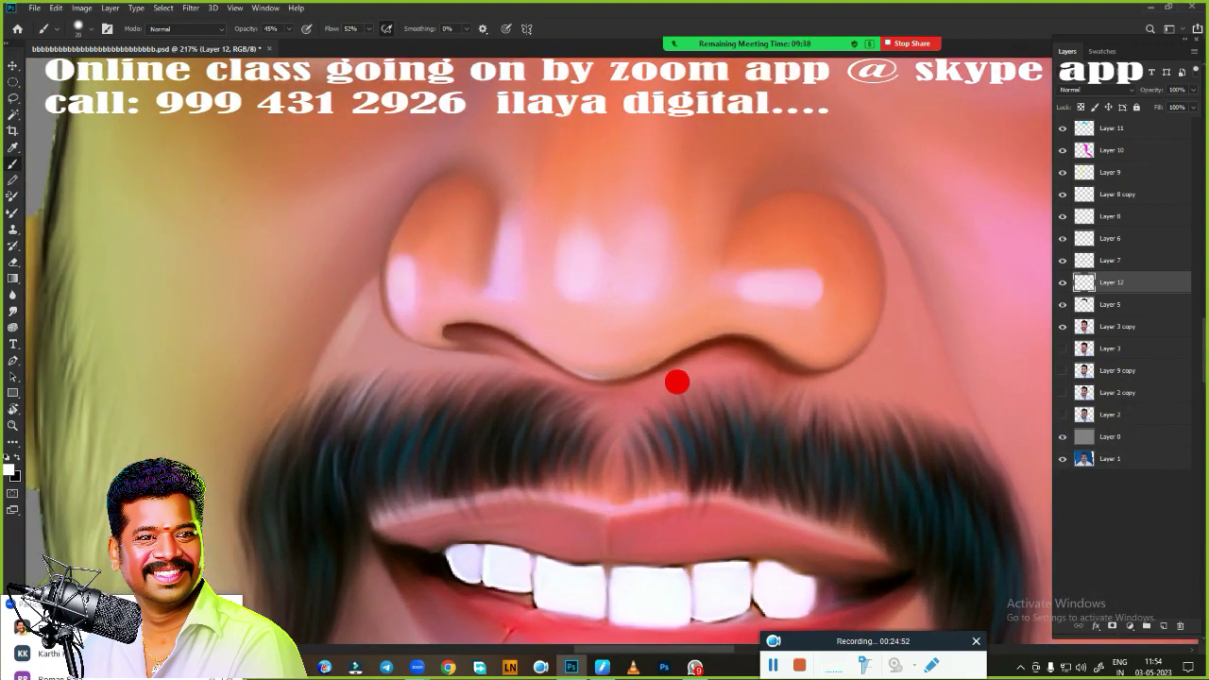
pyautogui.scroll(-5, 774, 374)
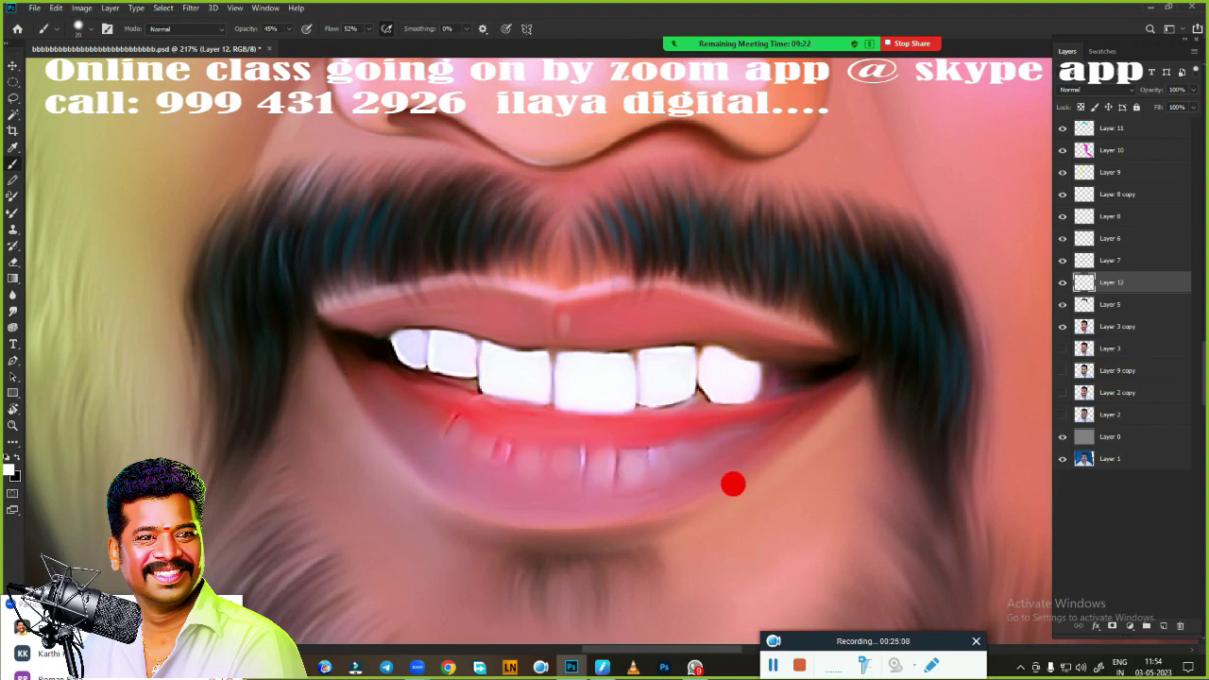
# - Finish the face highlights and select background Layer 0 for a black fill
pyautogui.scroll(-3, 690, 350)
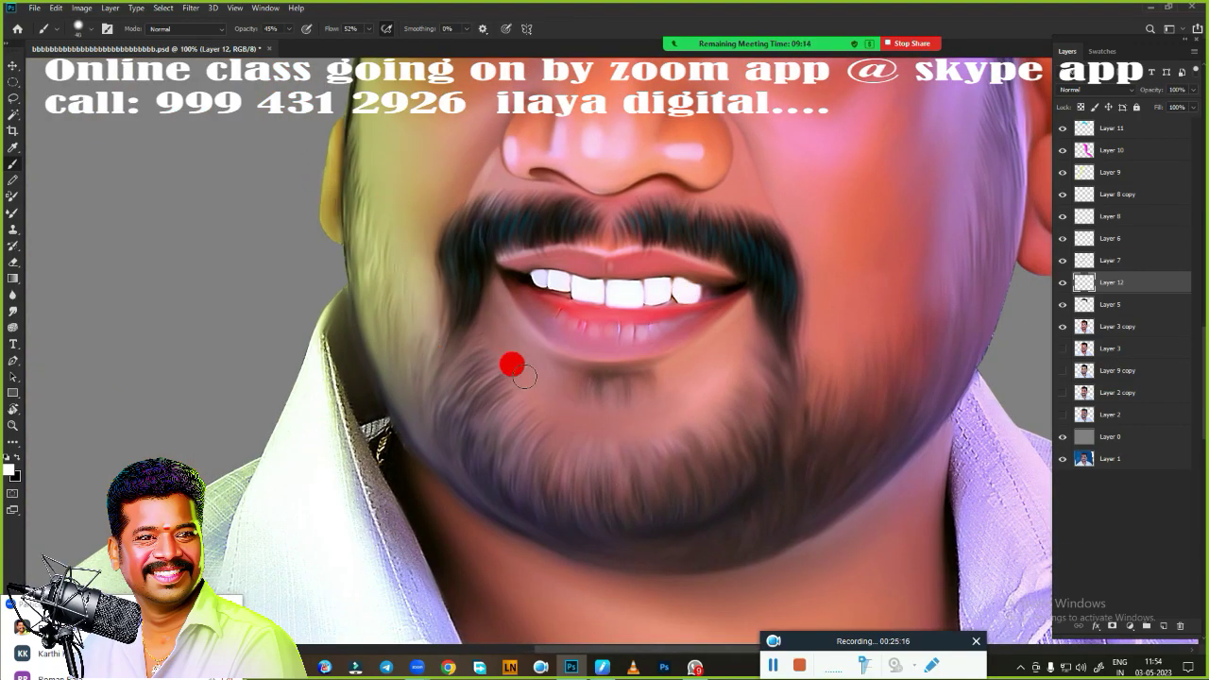
pyautogui.scroll(-5, 567, 349)
pyautogui.scroll(5, 755, 536)
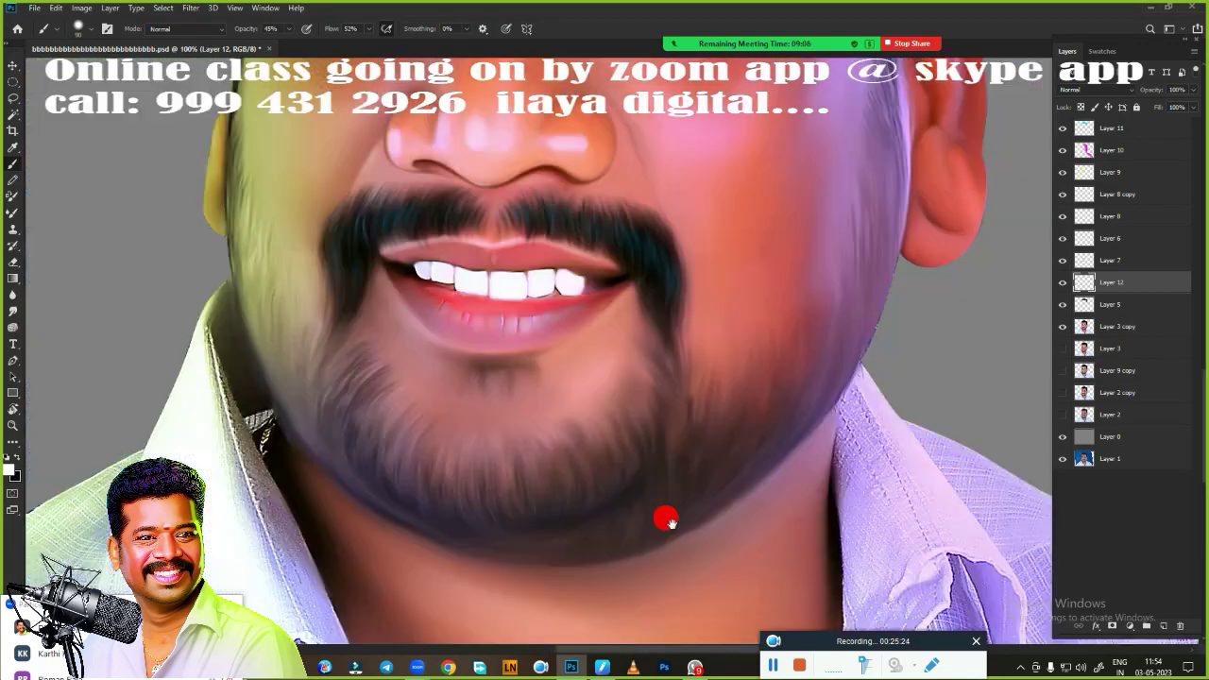
pyautogui.scroll(3, 694, 541)
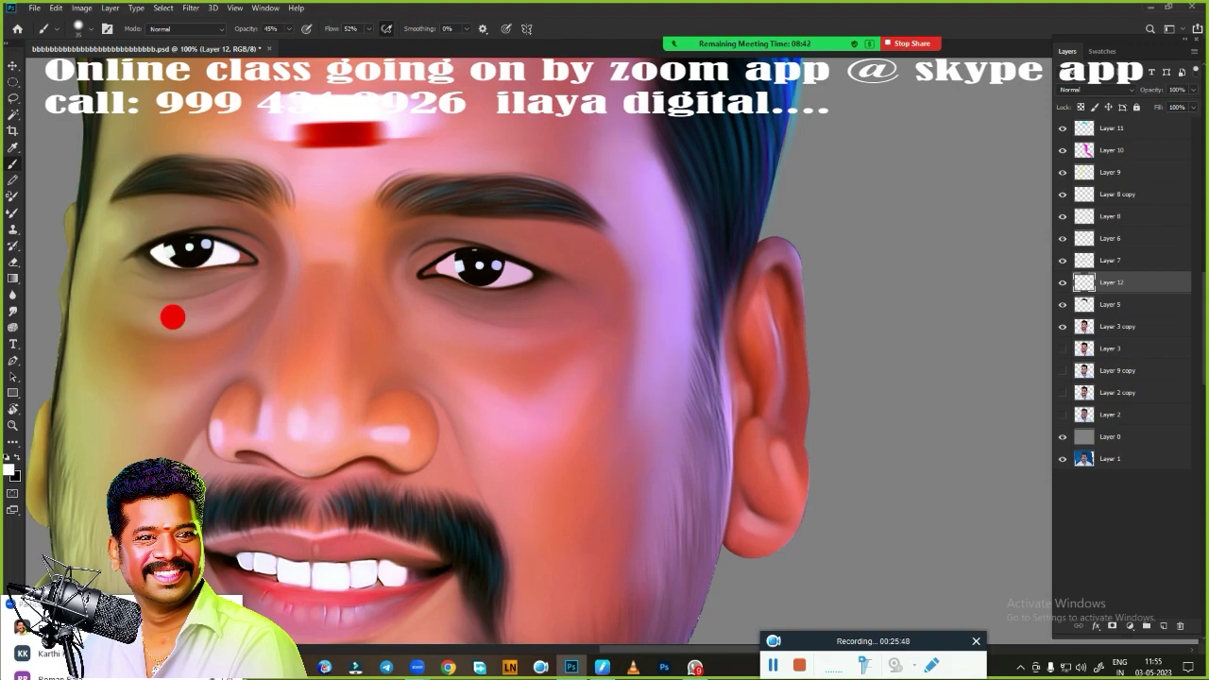
pyautogui.scroll(3, 440, 294)
pyautogui.hscroll(-4, 607, 289)
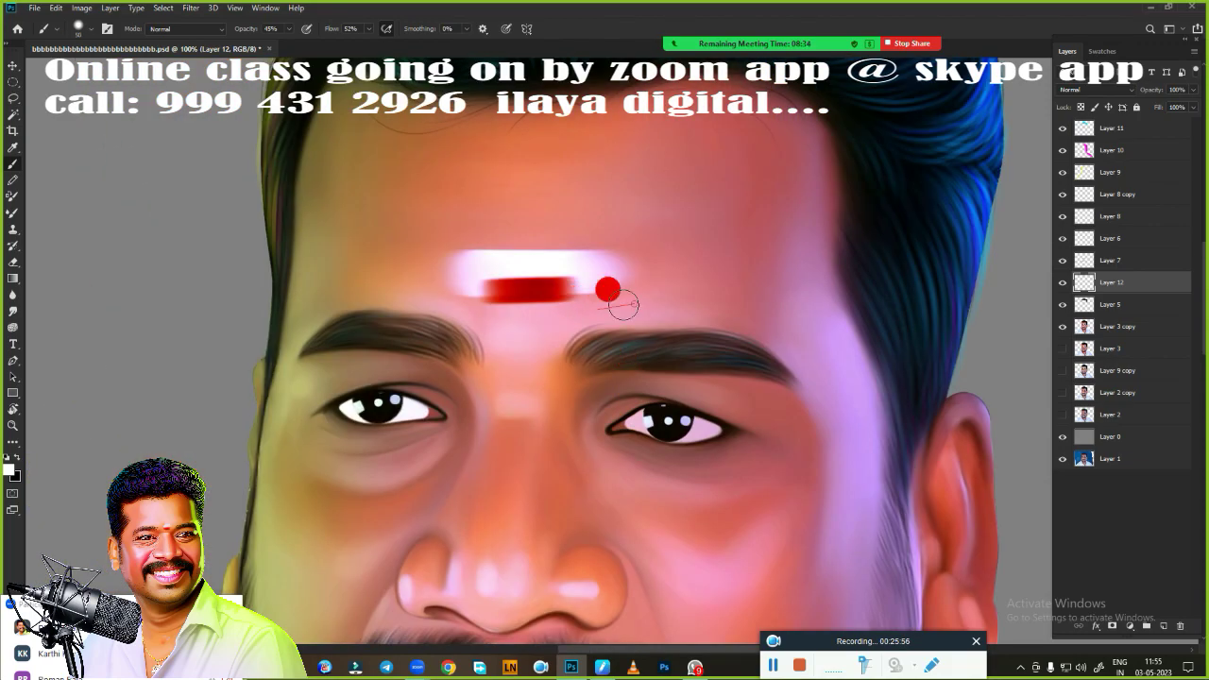
pyautogui.scroll(-5, 715, 360)
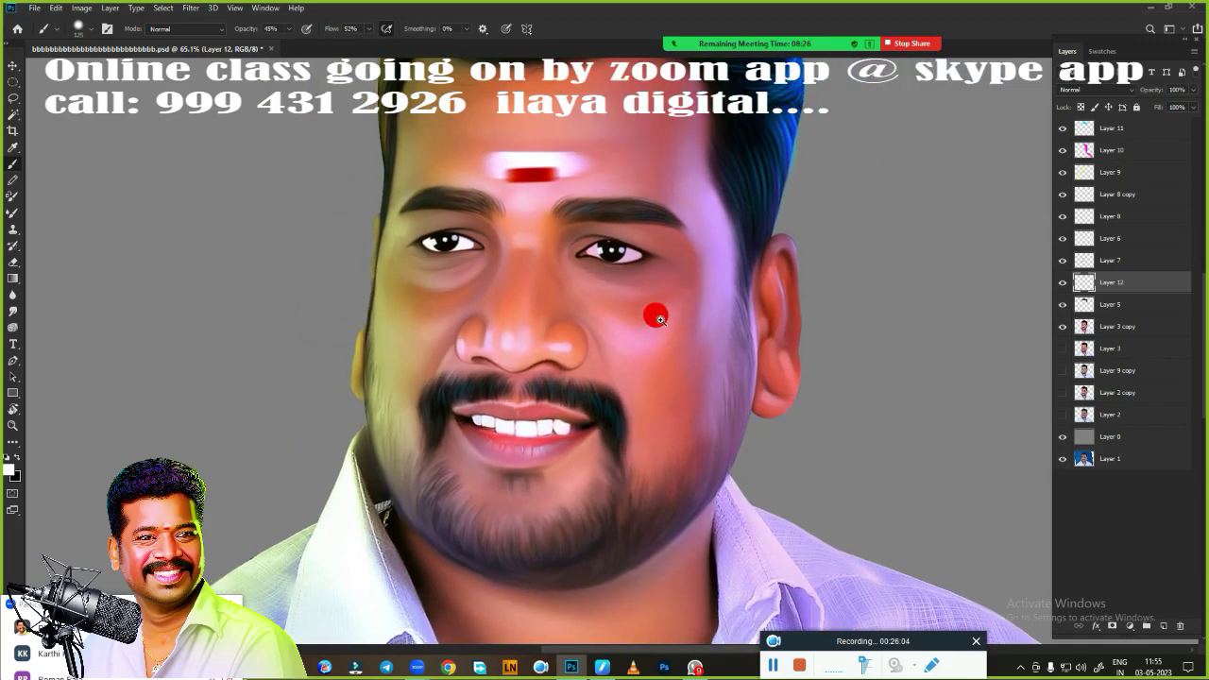
pyautogui.click(1114, 436)
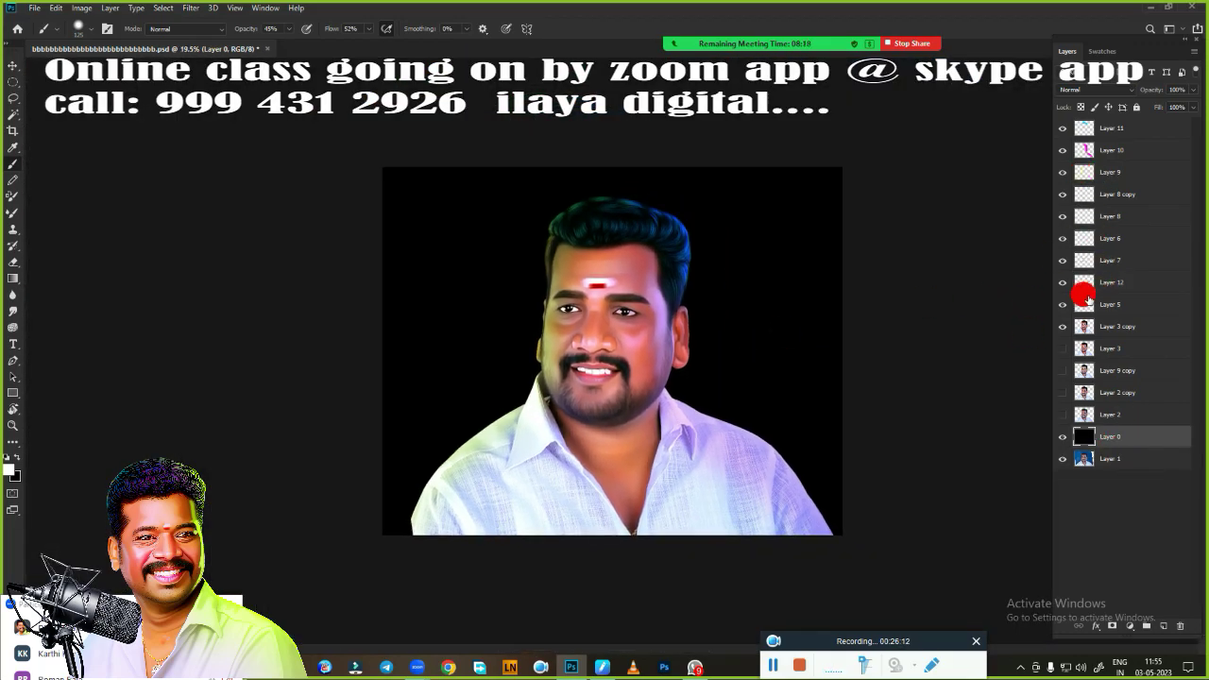
# - Hide and re-show Layer 3 copy to check its effect on the portrait
pyautogui.click(1063, 326)
pyautogui.scroll(3, 750, 431)
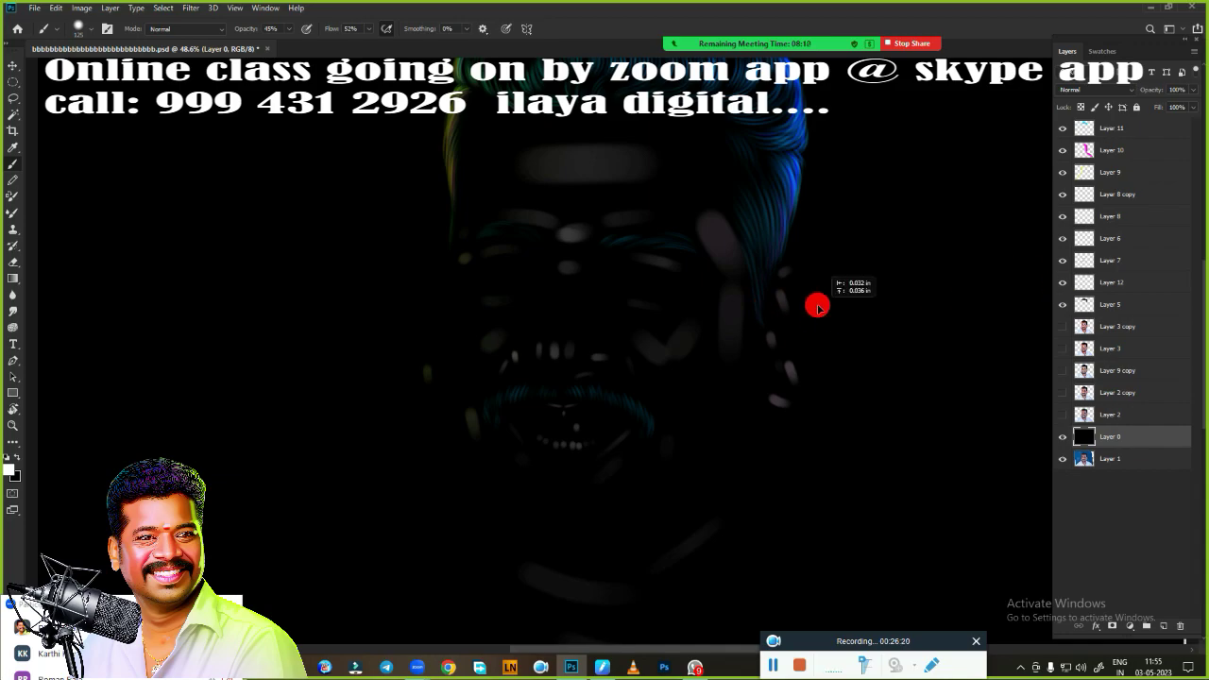
pyautogui.scroll(-3, 784, 298)
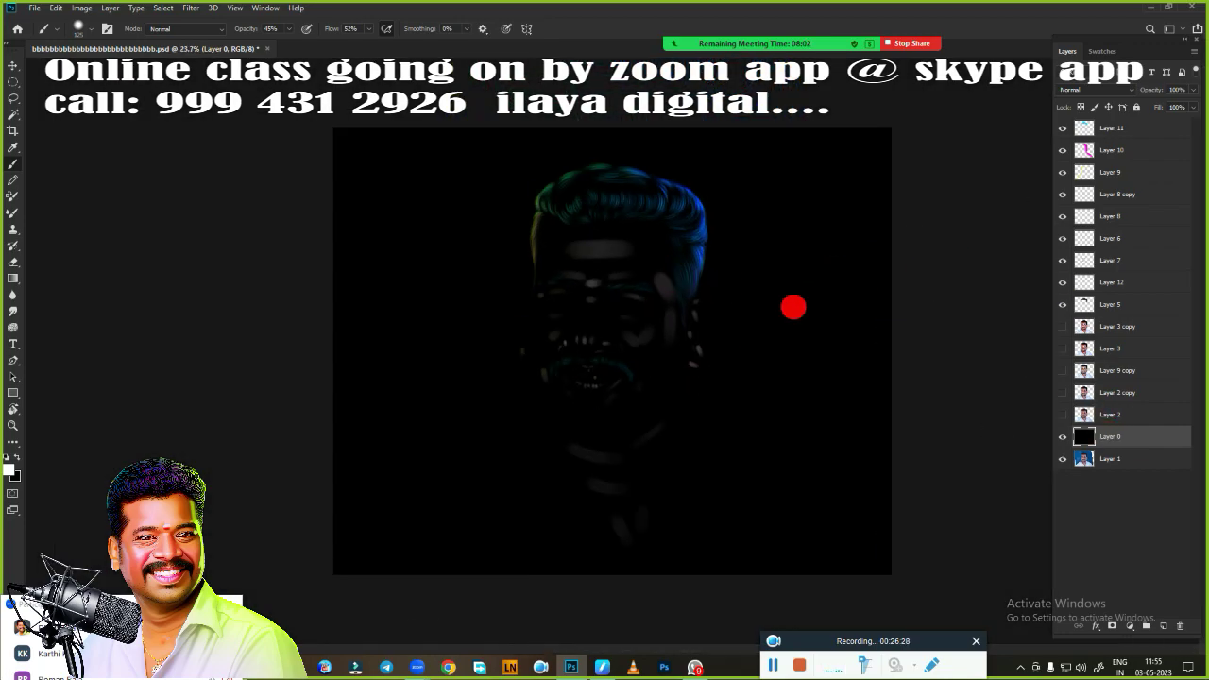
pyautogui.click(1063, 326)
pyautogui.scroll(3, 677, 324)
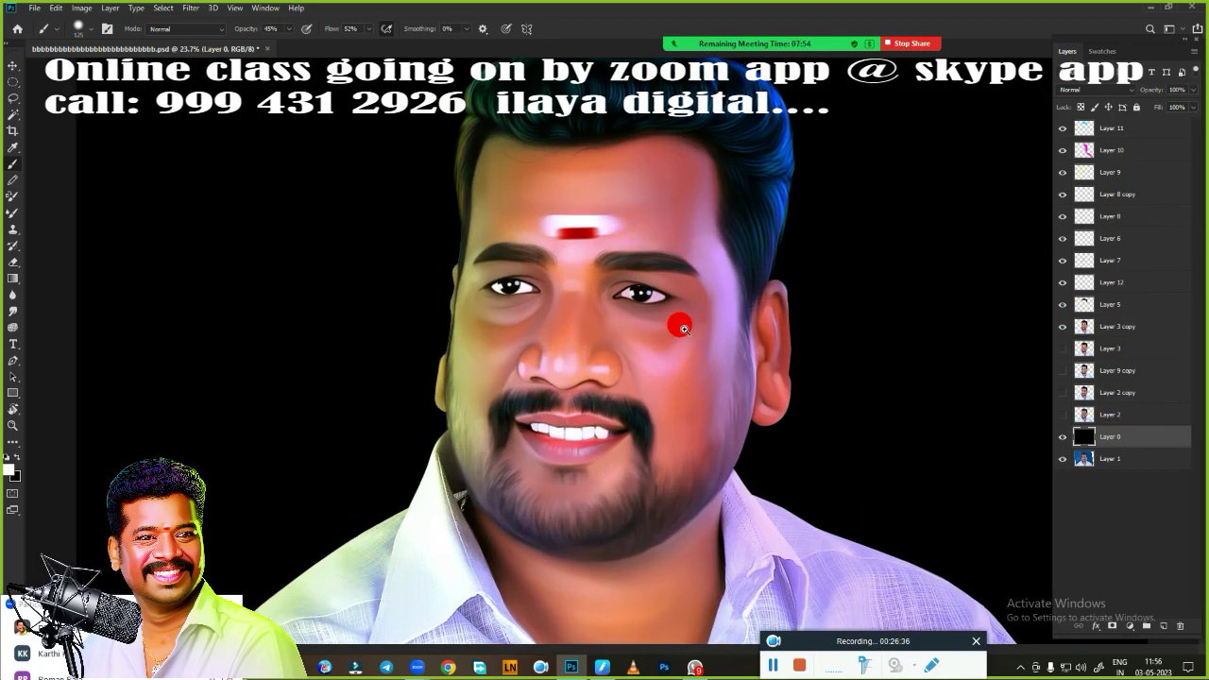
pyautogui.scroll(-1, 677, 324)
pyautogui.scroll(-1, 770, 329)
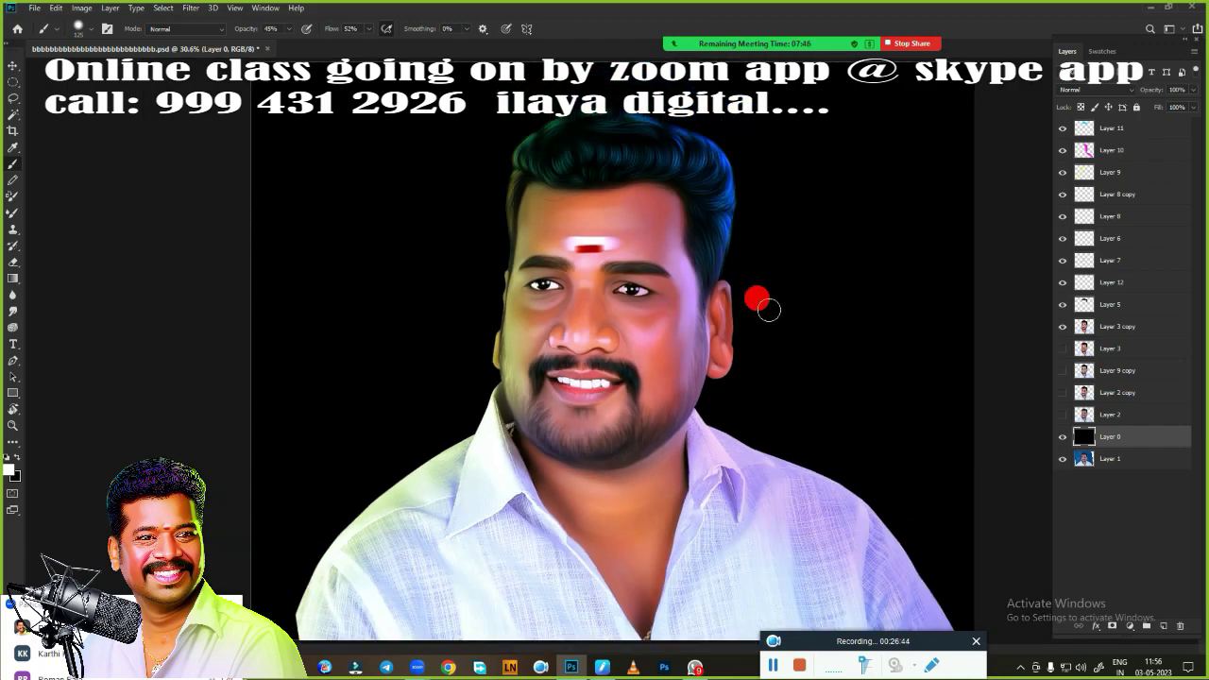
pyautogui.scroll(-1, 753, 304)
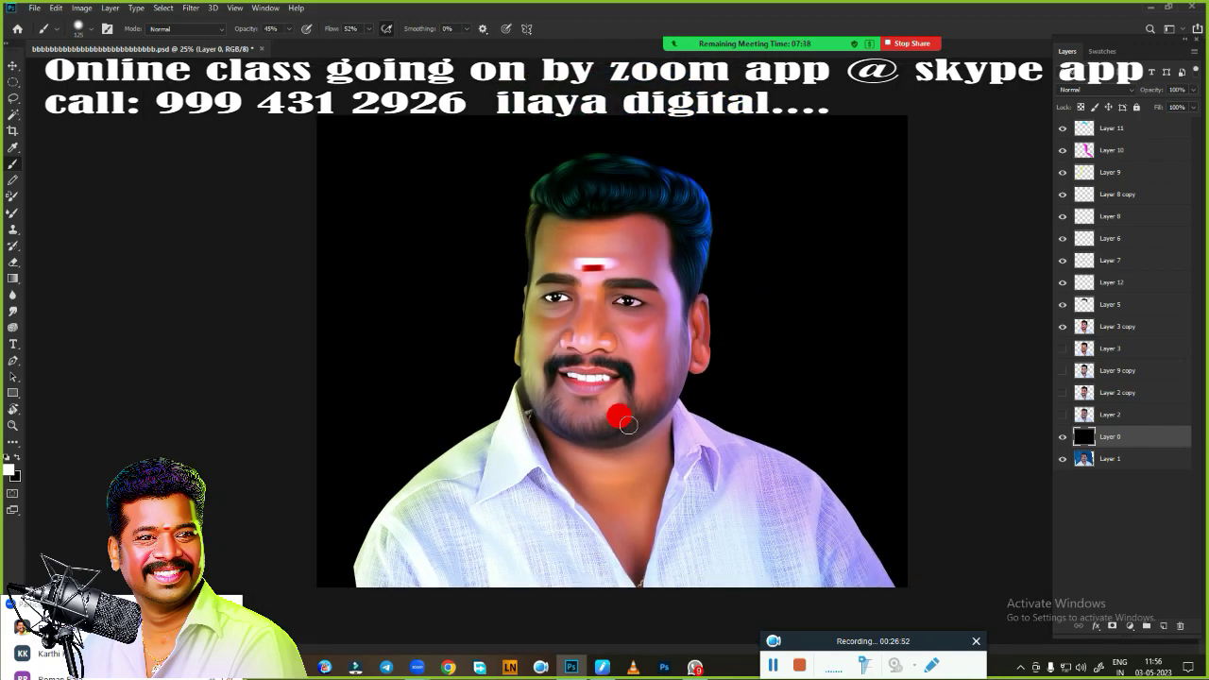
# - Group Layer 11 through Layer 2 copy into Group 1 and compare the merged Group 1 copy
pyautogui.moveTo(1124, 128); pyautogui.dragTo(1122, 417)
pyautogui.hotkey('ctrl', 'g')
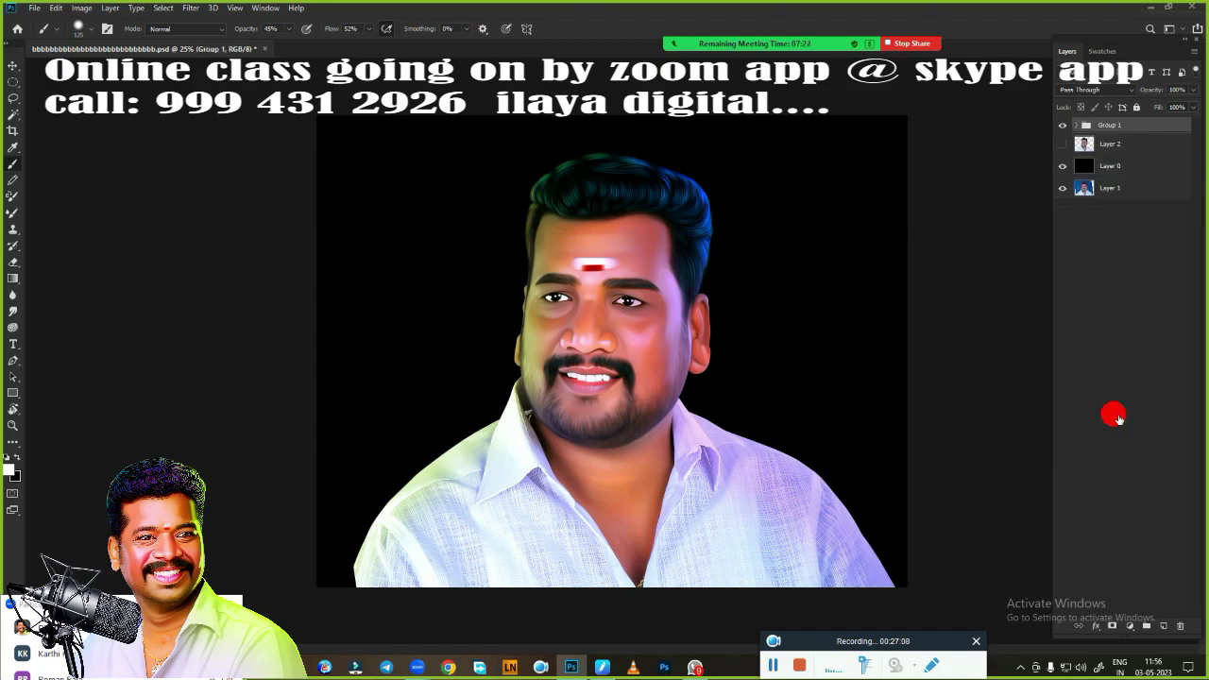
pyautogui.click(1061, 128)
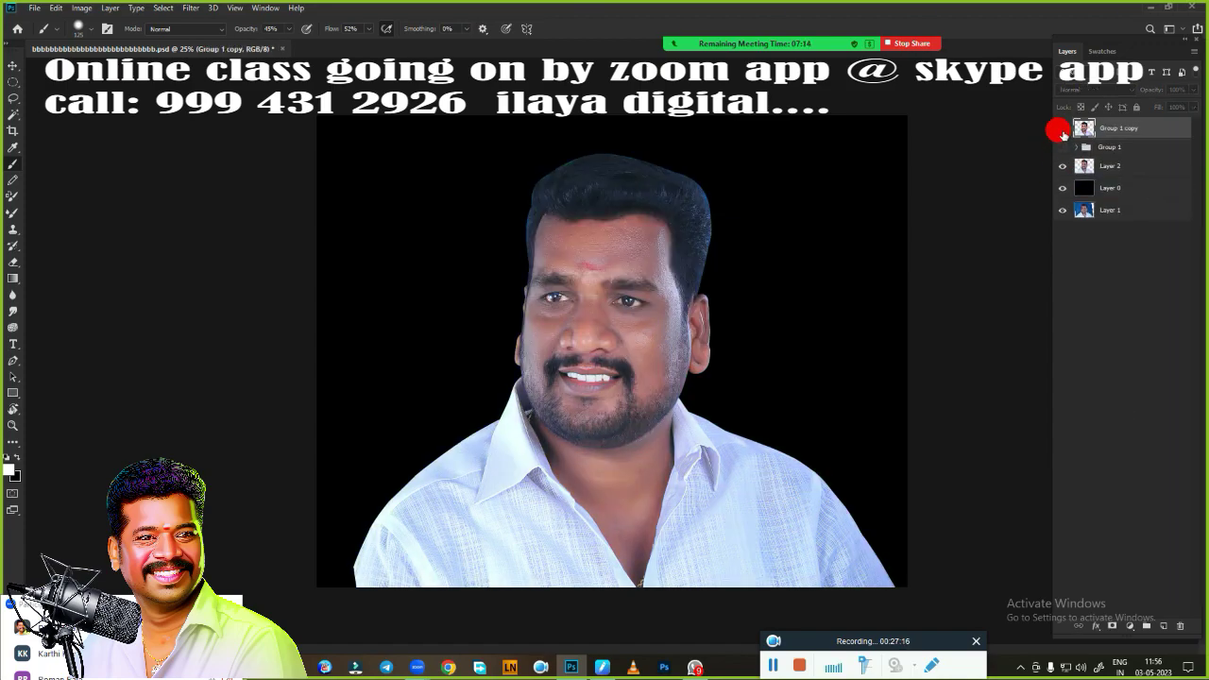
pyautogui.click(1062, 128)
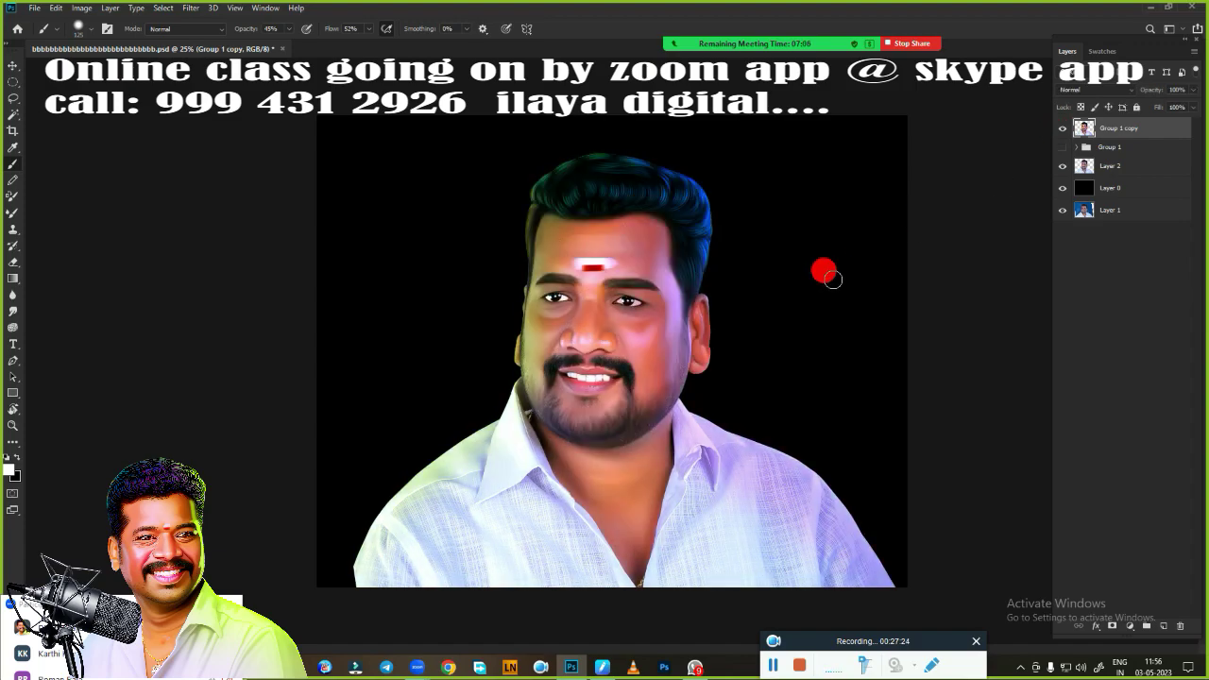
pyautogui.moveTo(1066, 141); pyautogui.dragTo(1076, 149)
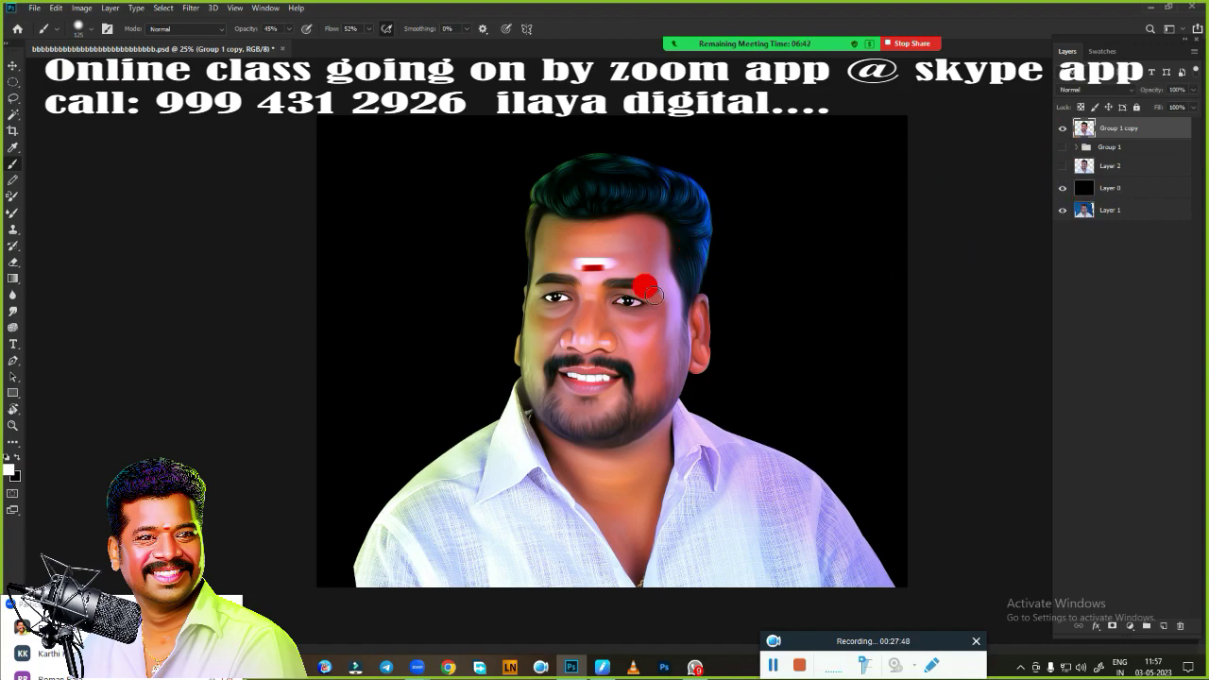
# - Bring the ilaya bokeh image into the portrait, scale it, and move it behind the portrait
pyautogui.click(34, 7)
pyautogui.click(52, 38)
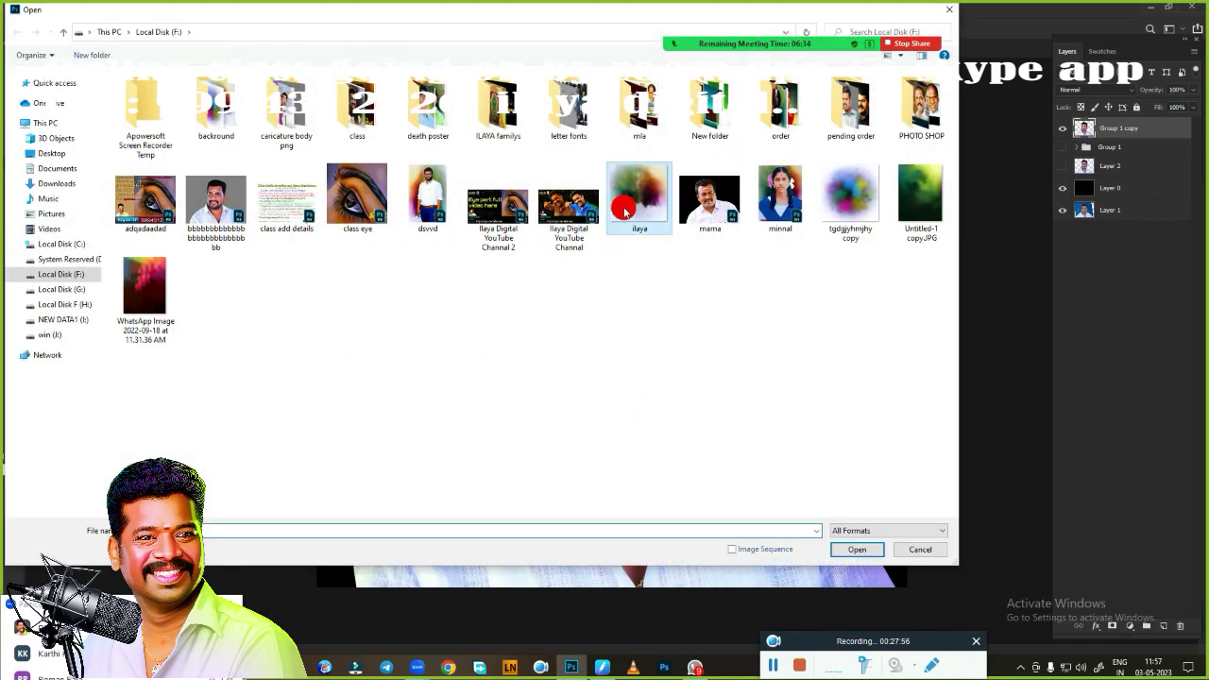
pyautogui.press('Escape')
pyautogui.moveTo(197, 49); pyautogui.dragTo(564, 378)
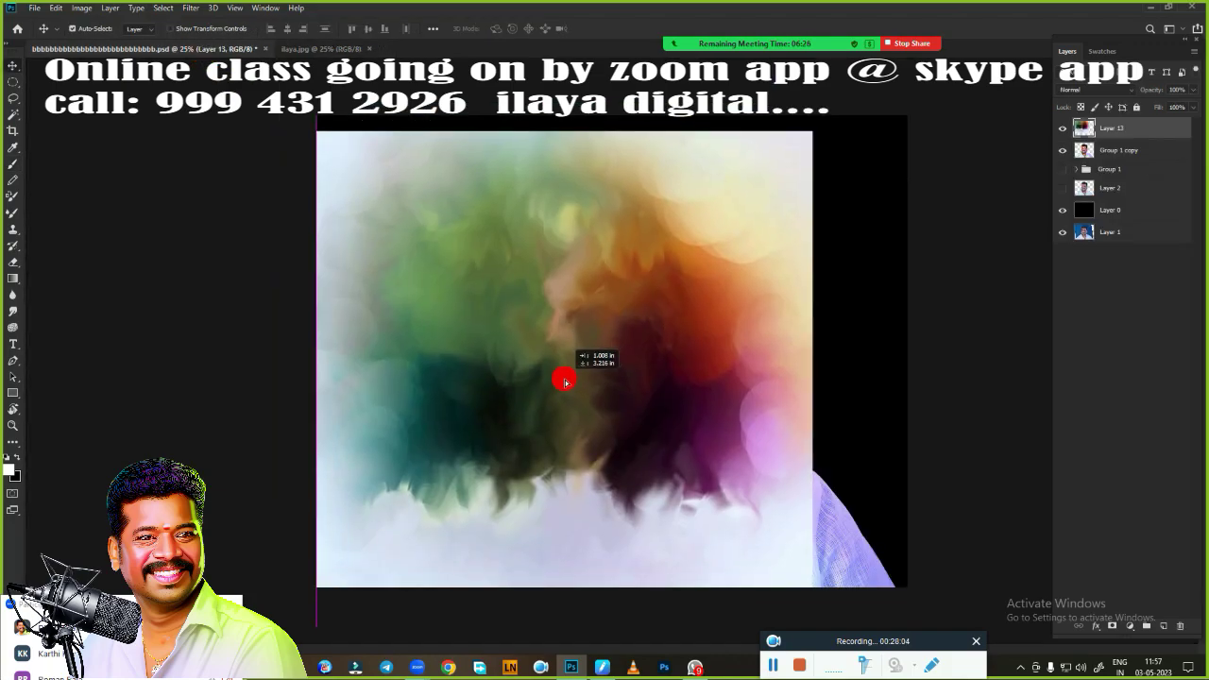
pyautogui.hotkey('ctrl', 't')
pyautogui.press('Return')
pyautogui.hotkey('ctrl', '[')
pyautogui.hotkey('ctrl', '[')
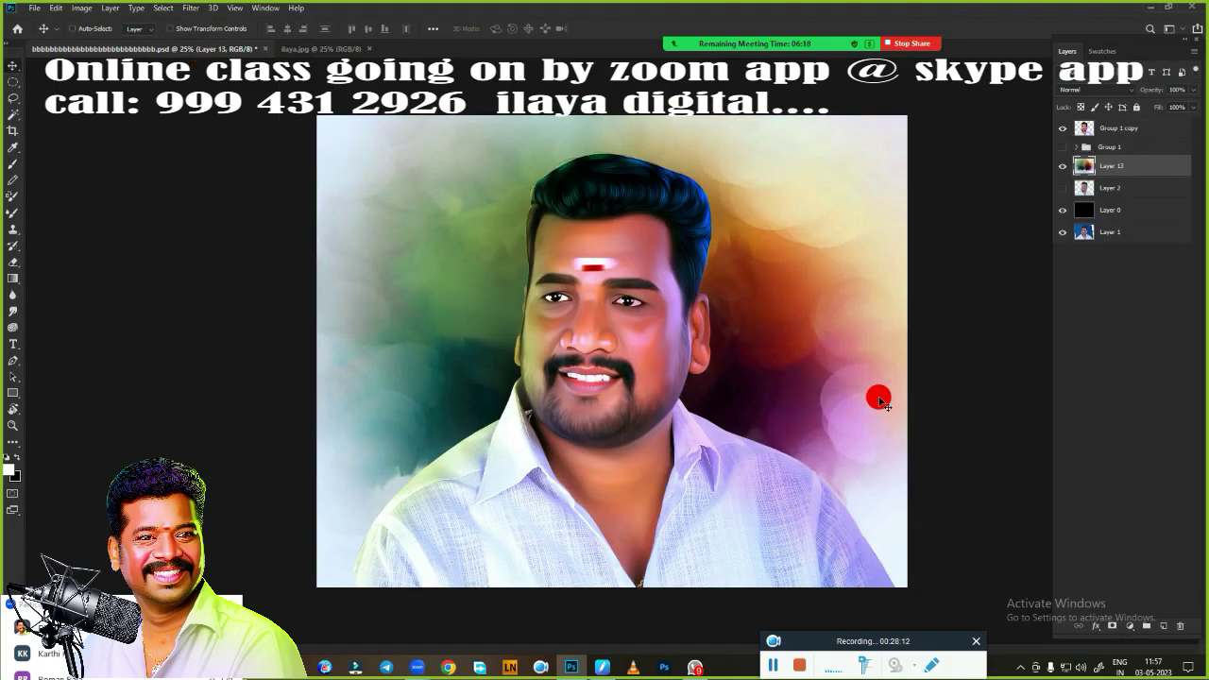
# - Shift the bokeh layer's hue to -140 and lightness to -40 in Hue/Saturation
pyautogui.hotkey('ctrl', 'u')
pyautogui.moveTo(985, 215)
pyautogui.mouseDown()
pyautogui.moveTo(992, 224)
pyautogui.moveTo(937, 244)
pyautogui.mouseUp()
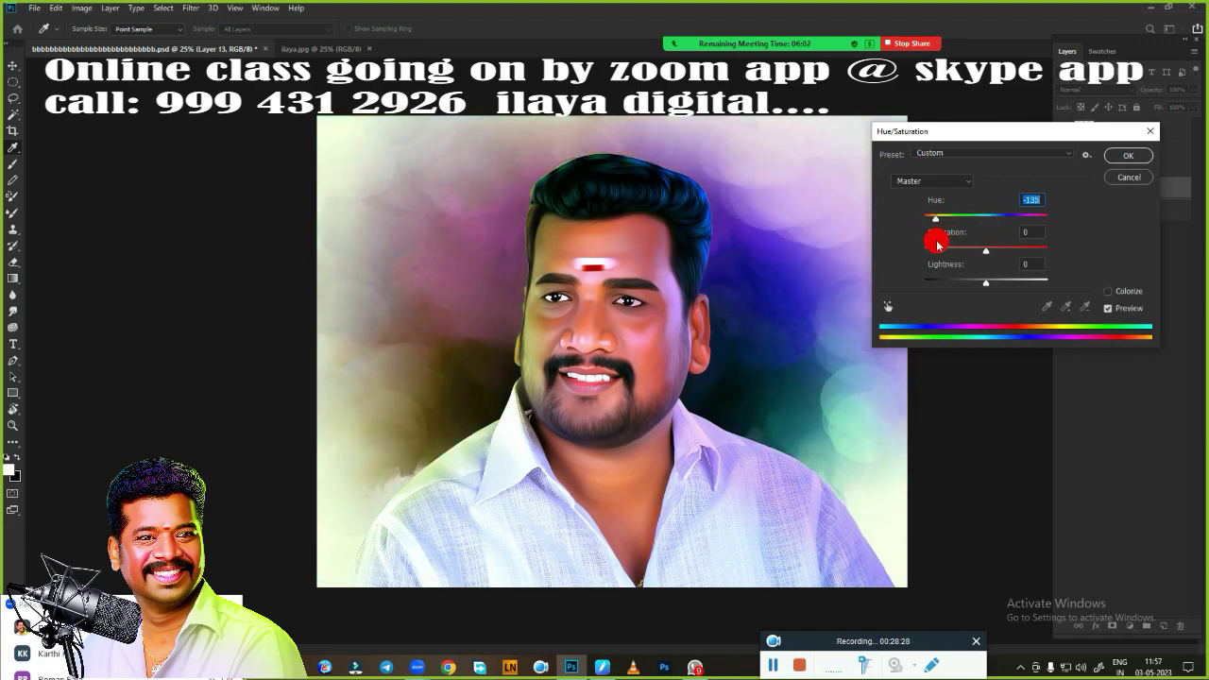
pyautogui.moveTo(985, 282); pyautogui.dragTo(980, 284)
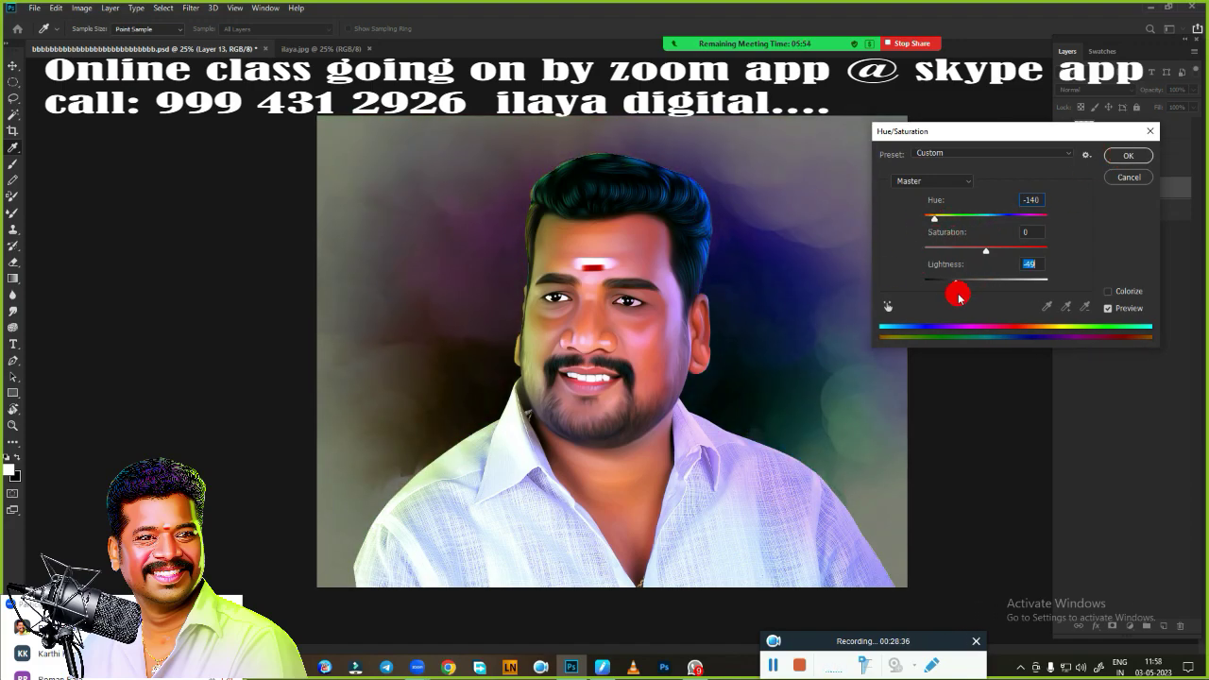